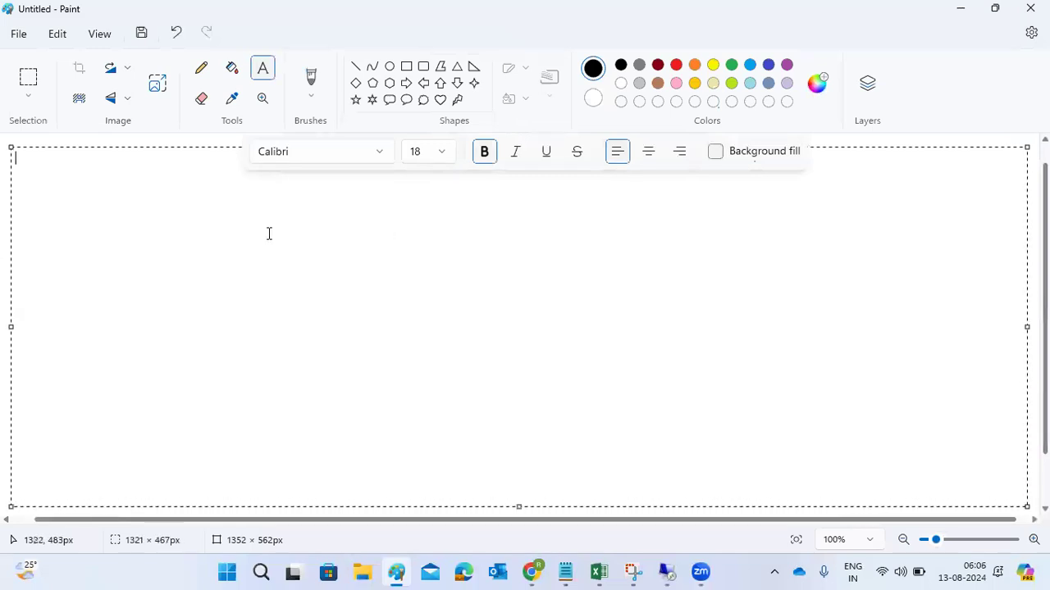
- Write the heading "SAP BACKGROUND WP : BTC W" in the empty text box, correcting the spelling of BACKGROUND
{"action": "type", "text": "SAP BAC"}
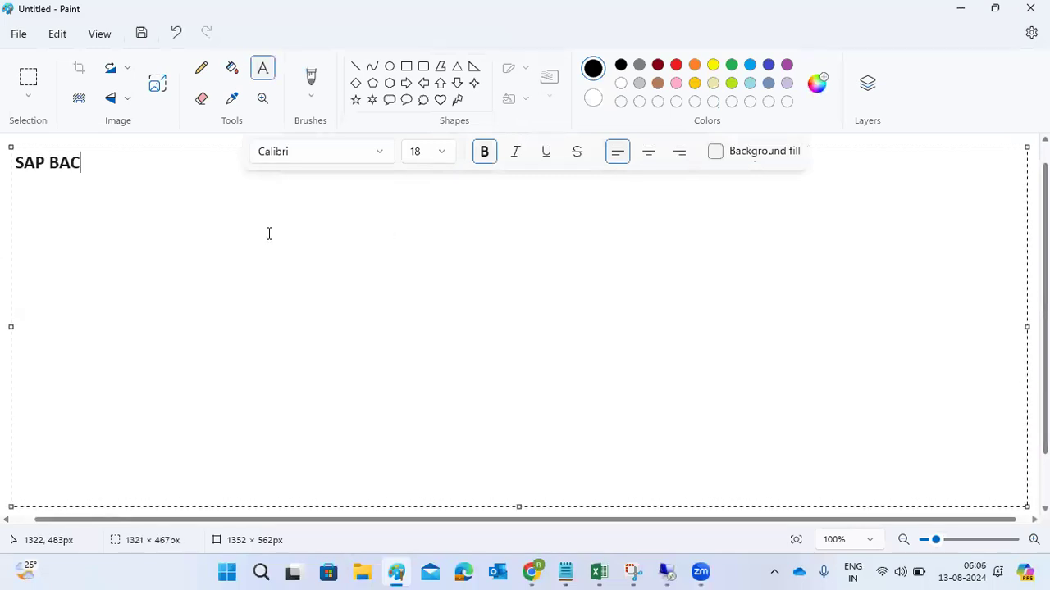
{"action": "type", "text": "KROUND"}
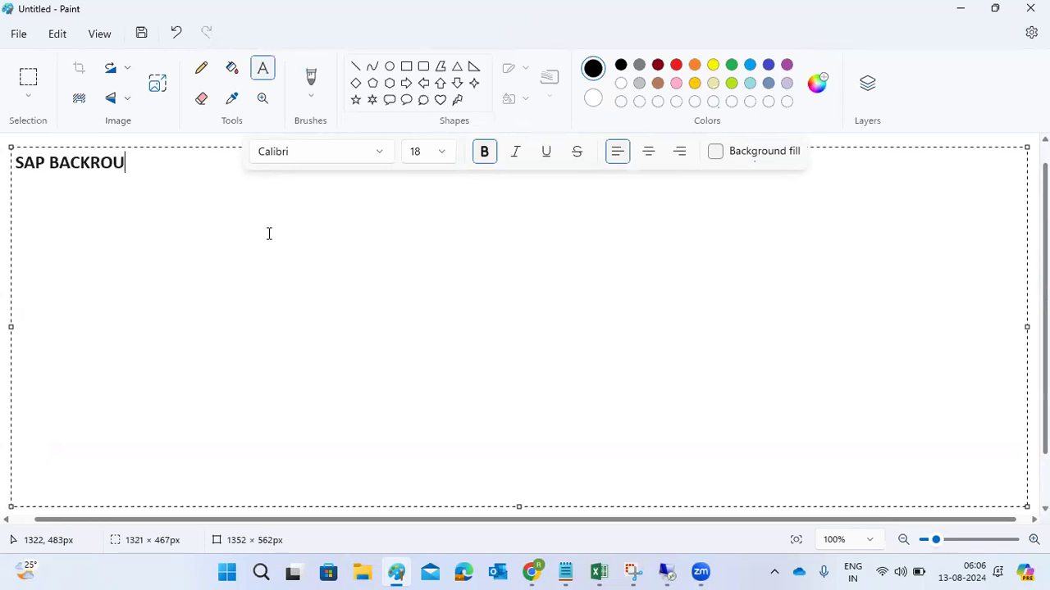
{"action": "key", "text": "BackSpace"}
{"action": "key", "text": "BackSpace"}
{"action": "key", "text": "BackSpace"}
{"action": "key", "text": "BackSpace"}
{"action": "key", "text": "BackSpace"}
{"action": "type", "text": "GROUND WP "}
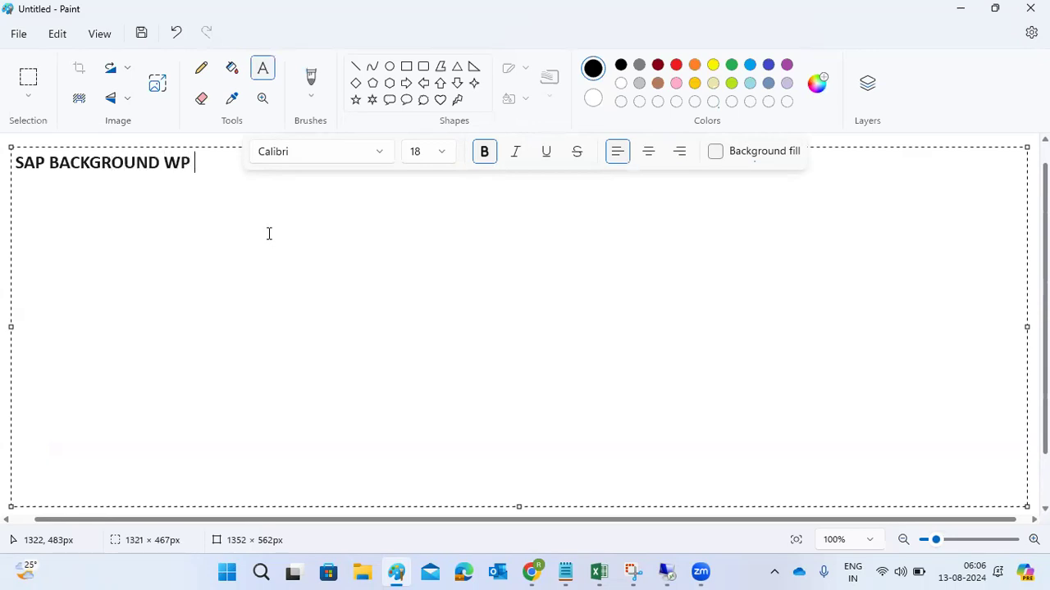
{"action": "type", "text": ": BTC"}
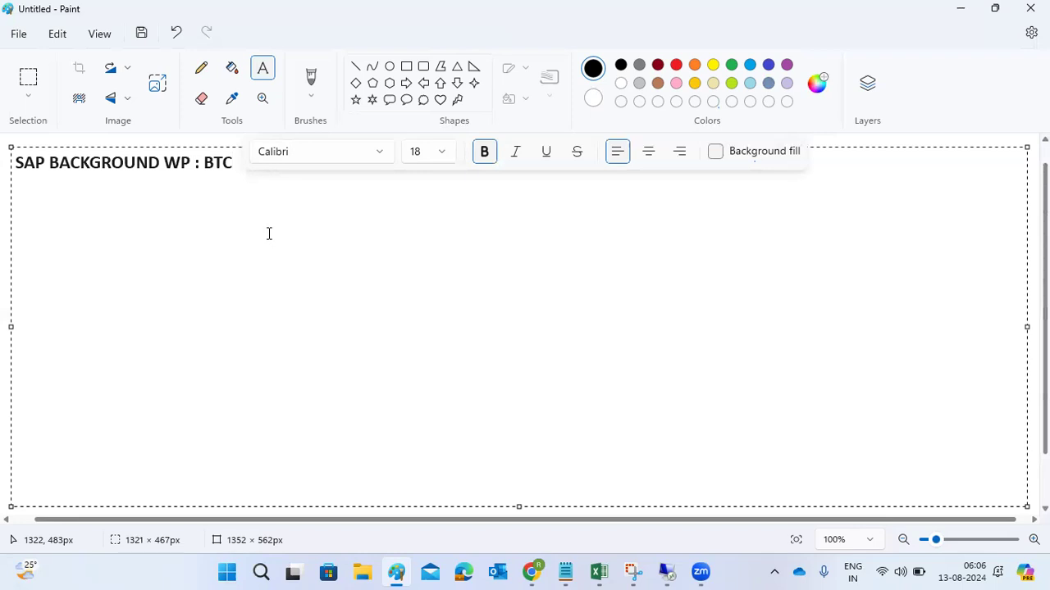
{"action": "type", "text": " W "}
{"action": "type", "text": "-------"}
- Add a dashed separator, "SA38" and "SE38 =" on separate lines beneath the heading
{"action": "key", "text": "Return"}
{"action": "type", "text": "SA38"}
{"action": "key", "text": "Return"}
{"action": "type", "text": "SE38 ="}
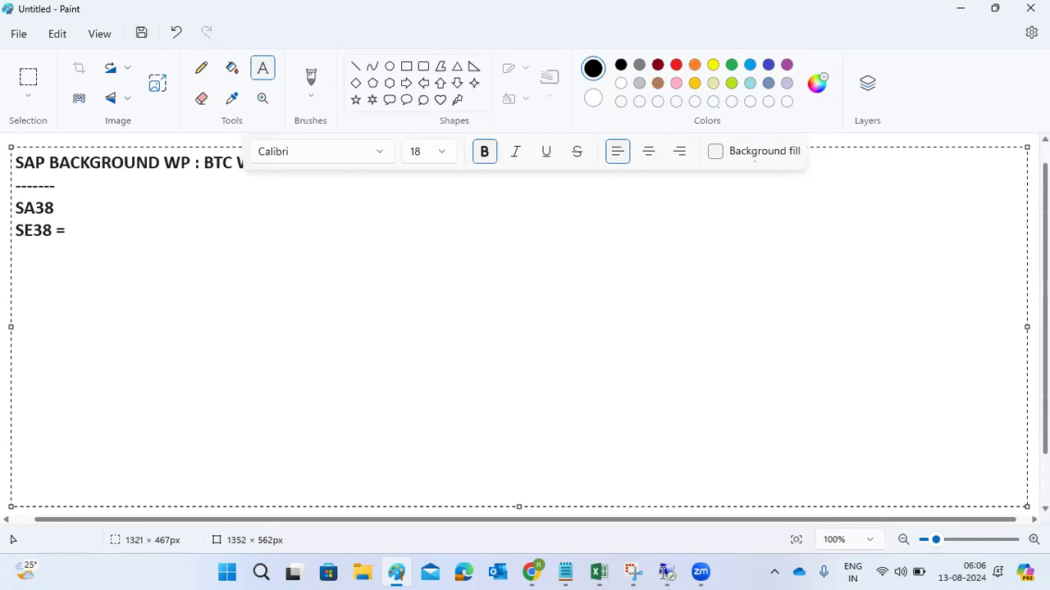
- Switch to the 49.206.199.235 remote desktop and open the SAP NetWeaver Development connection in SAP Logon
{"action": "mouse_move", "coordinate": [666, 570]}
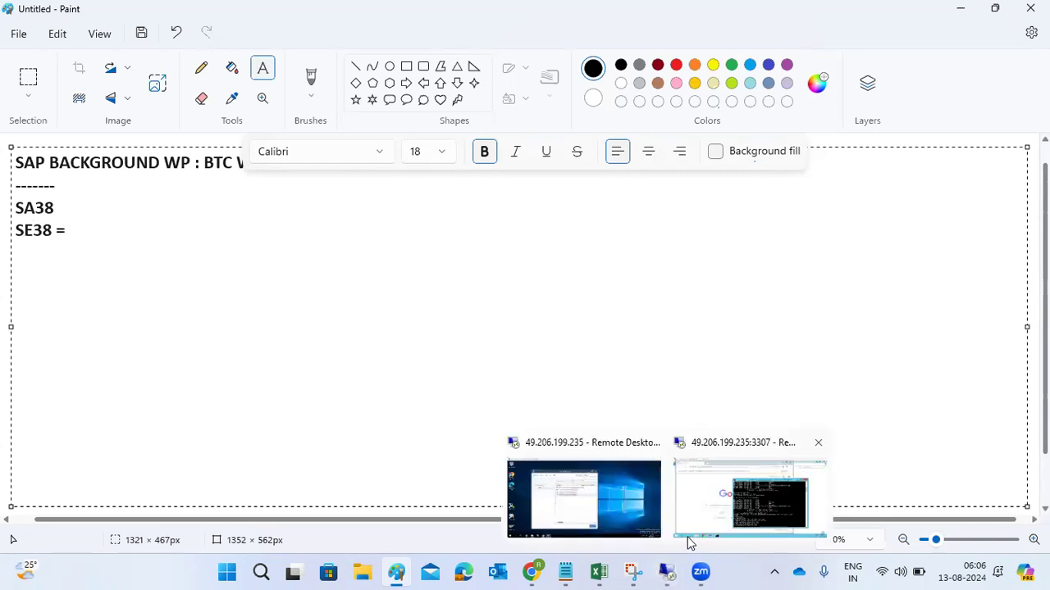
{"action": "left_click", "coordinate": [704, 513]}
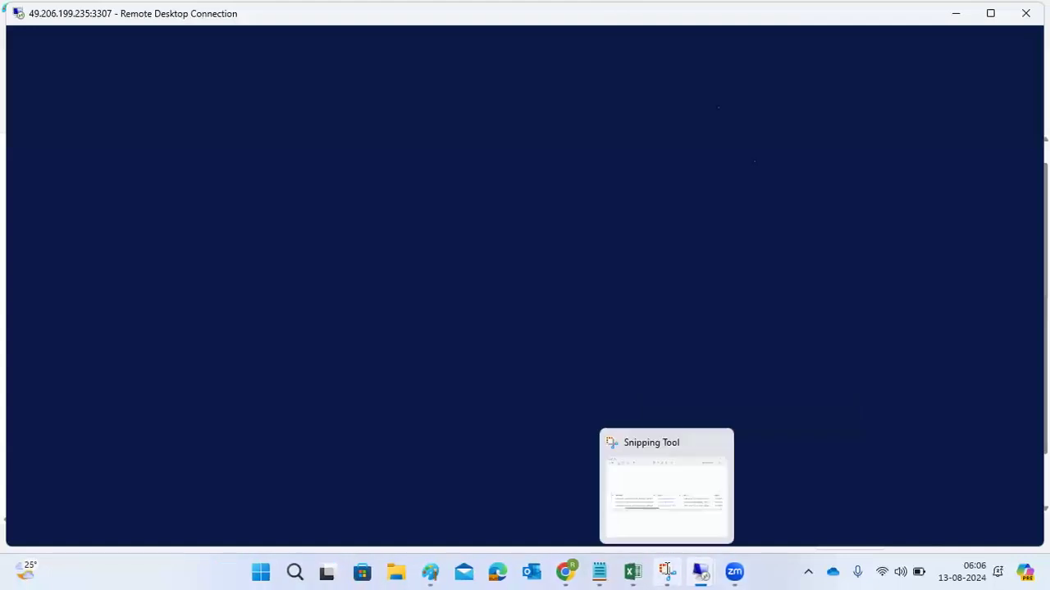
{"action": "mouse_move", "coordinate": [693, 561]}
{"action": "left_click", "coordinate": [669, 509]}
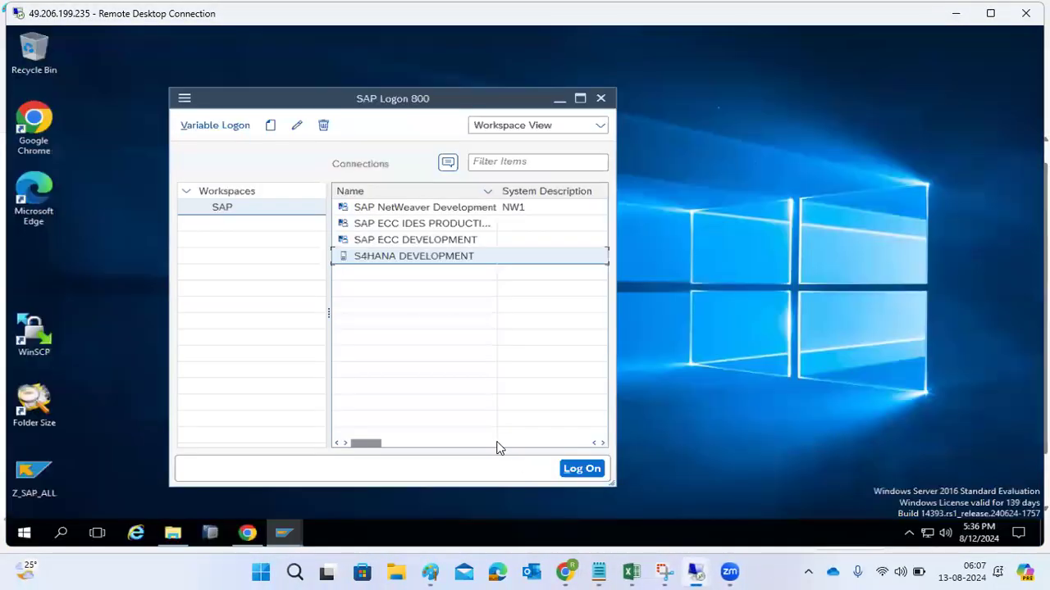
{"action": "double_click", "coordinate": [396, 210]}
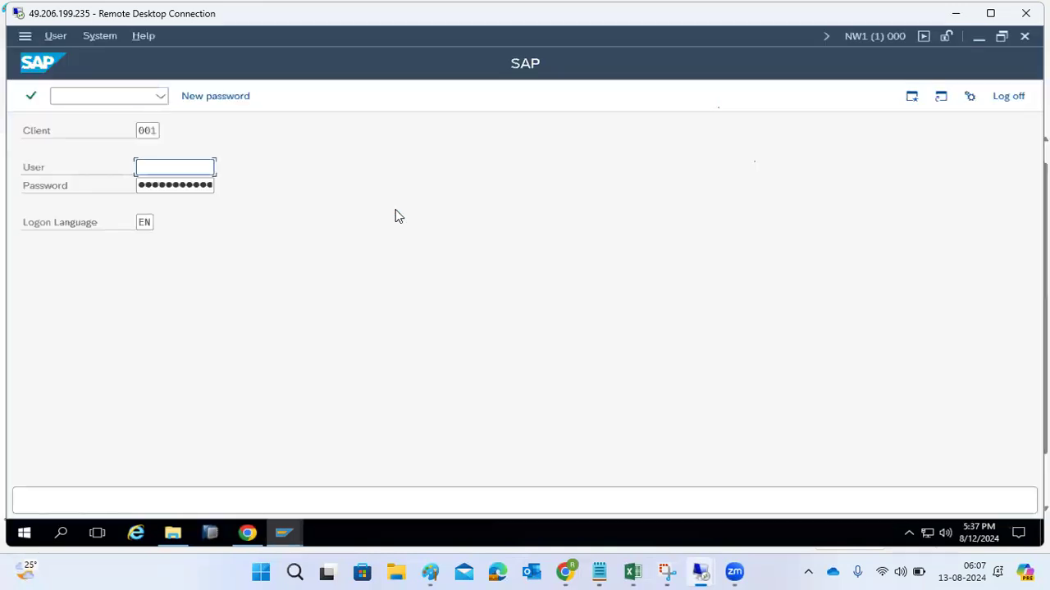
- Try to log on to client 001 as user basis with the account password
{"action": "type", "text": "basis"}
{"action": "key", "text": "Tab"}
{"action": "type", "text": "•••••••"}
{"action": "key", "text": "Return"}
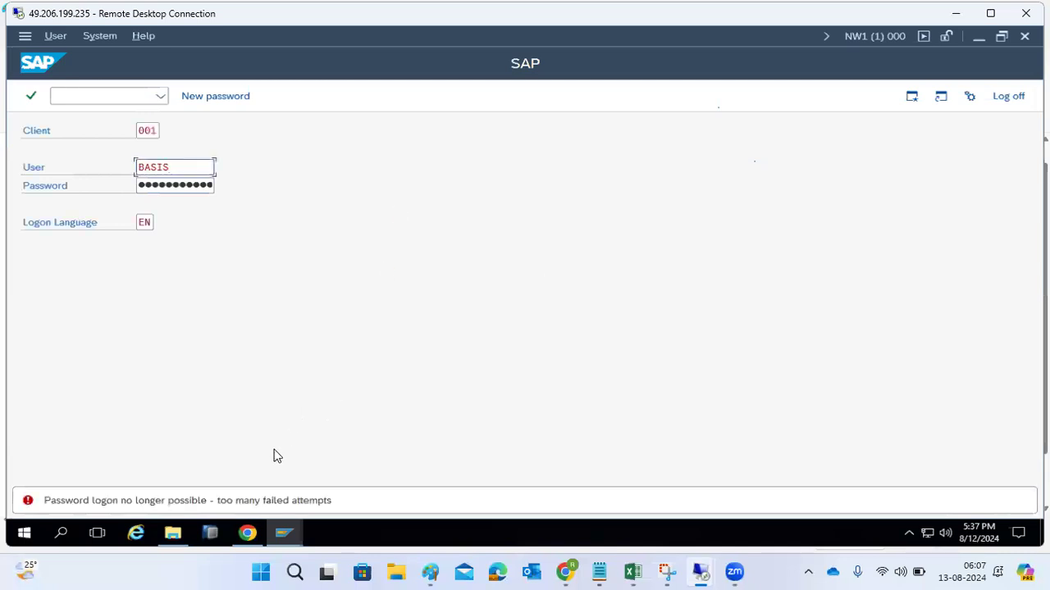
- Log on to client 001 of NW1 as user BASIS1 with the account password
{"action": "left_click", "coordinate": [181, 164]}
{"action": "type", "text": "1"}
{"action": "key", "text": "Tab"}
{"action": "type", "text": "●●●●●"}
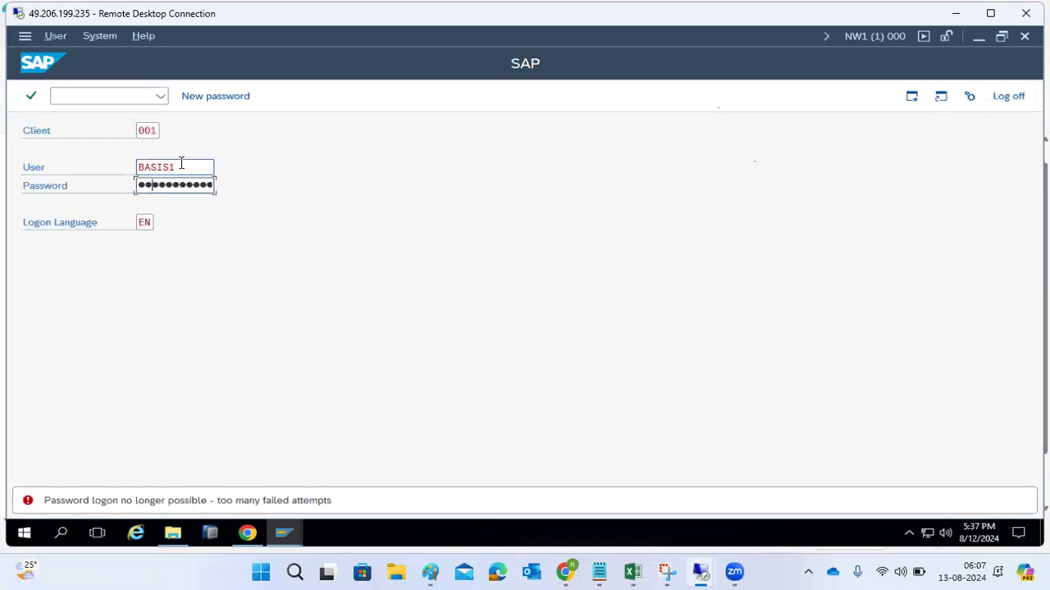
{"action": "type", "text": "●●●"}
{"action": "left_click", "coordinate": [182, 167]}
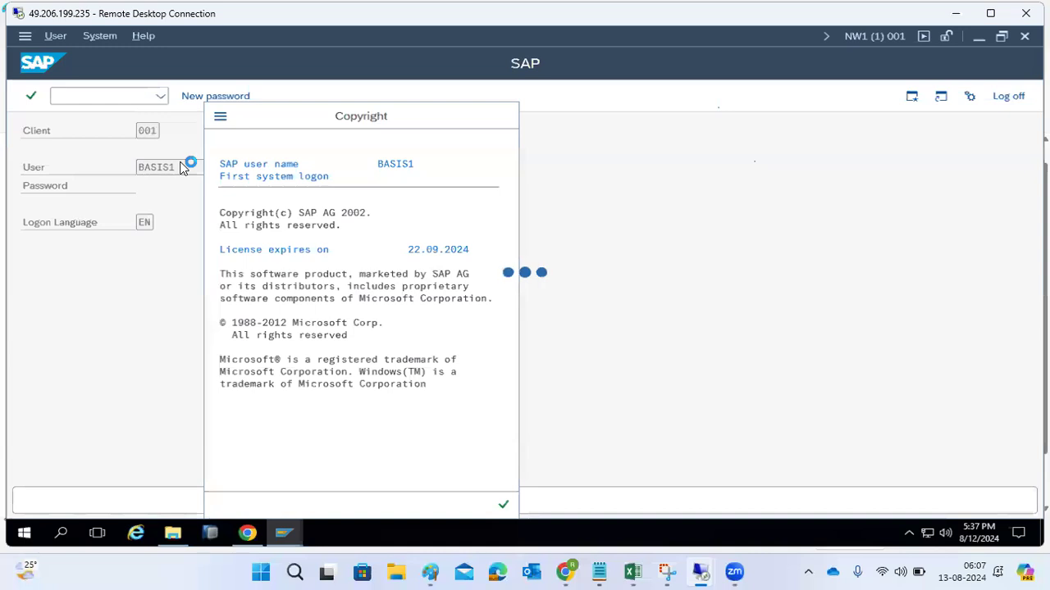
- Close the S4D SAP Easy Access session and confirm logging off
{"action": "mouse_move", "coordinate": [292, 533]}
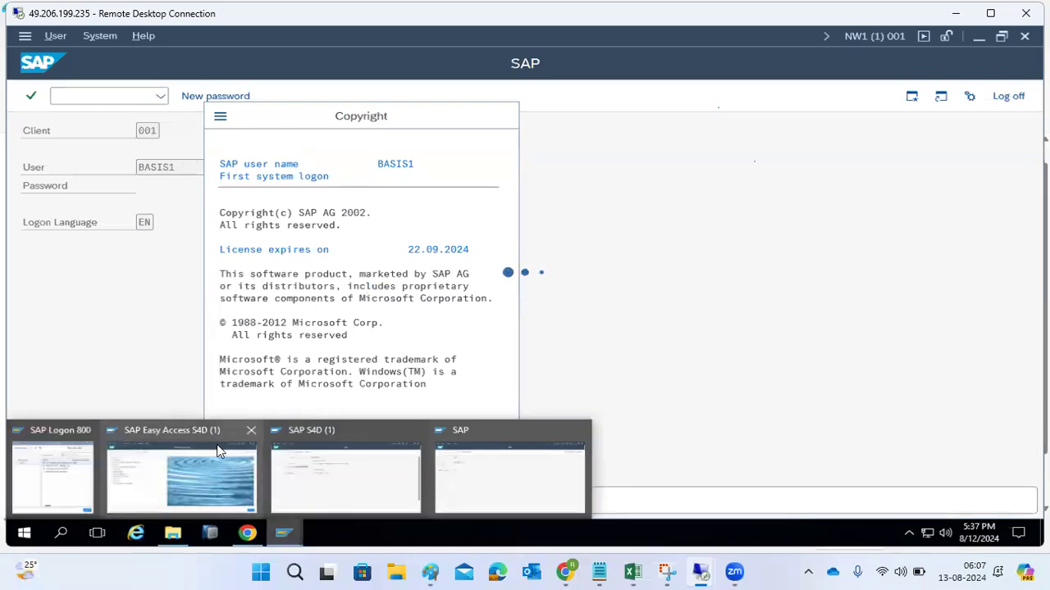
{"action": "left_click", "coordinate": [250, 432]}
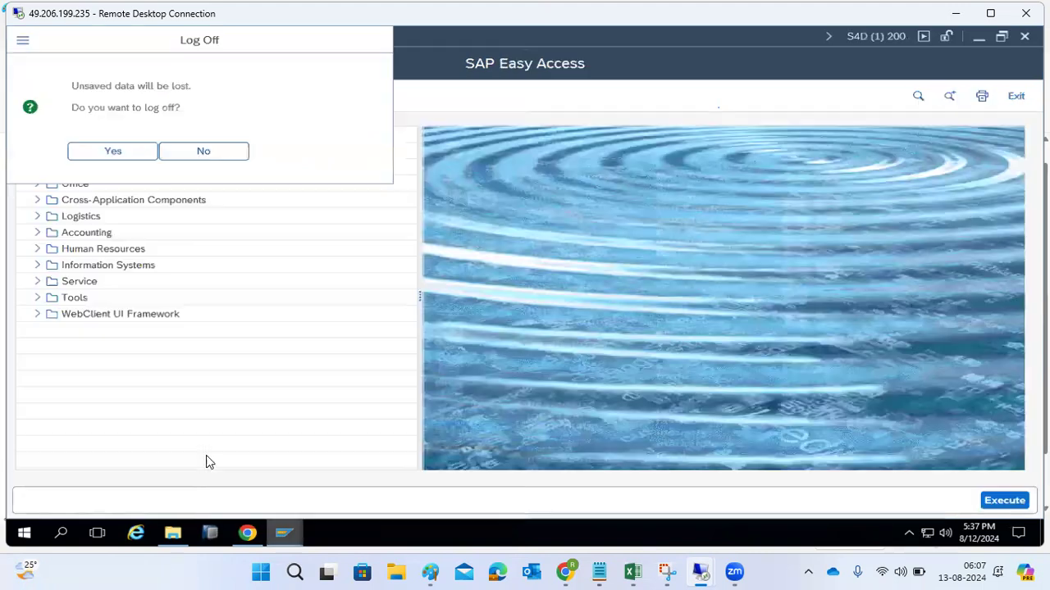
{"action": "left_click", "coordinate": [154, 151]}
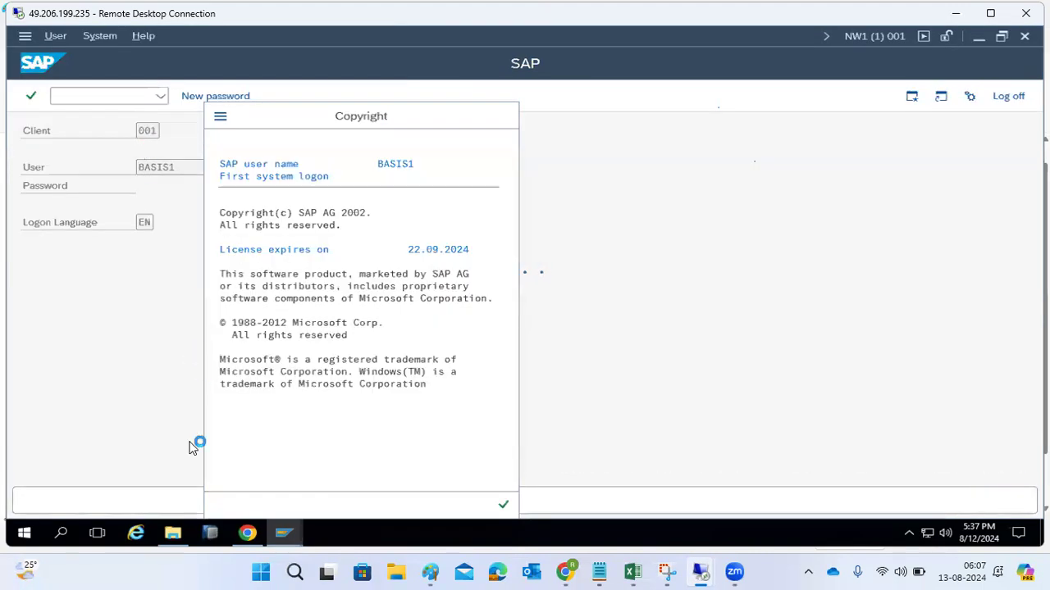
- Open the SAP ECC DEVELOPMENT connection and log on to client 100 as user basis with the account password
{"action": "mouse_move", "coordinate": [285, 548]}
{"action": "left_click", "coordinate": [140, 484]}
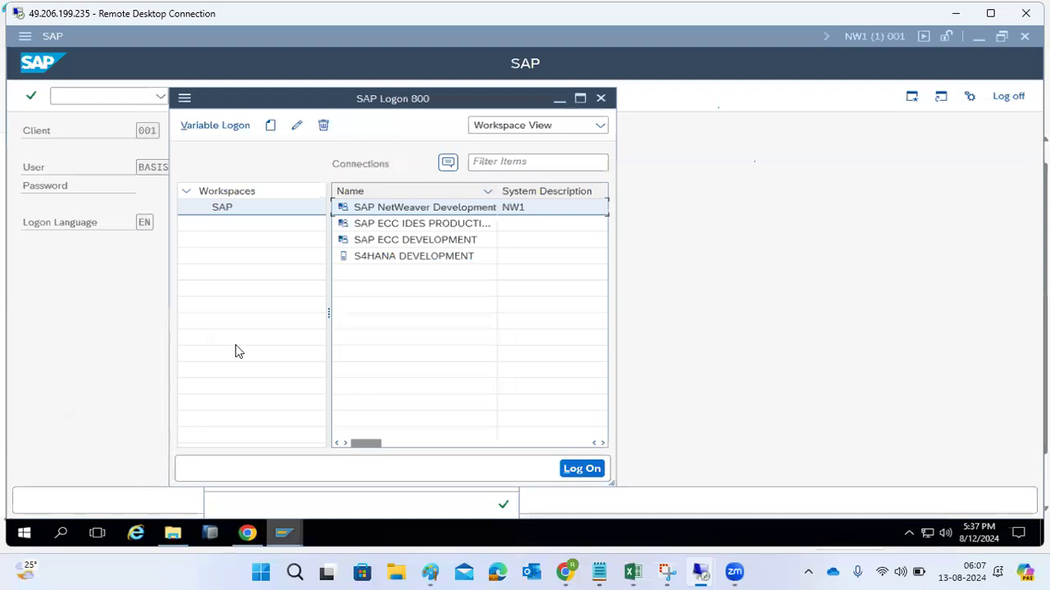
{"action": "left_click", "coordinate": [387, 242]}
{"action": "double_click", "coordinate": [387, 242]}
{"action": "type", "text": "basis"}
{"action": "key", "text": "Tab"}
{"action": "type", "text": "●●●●●"}
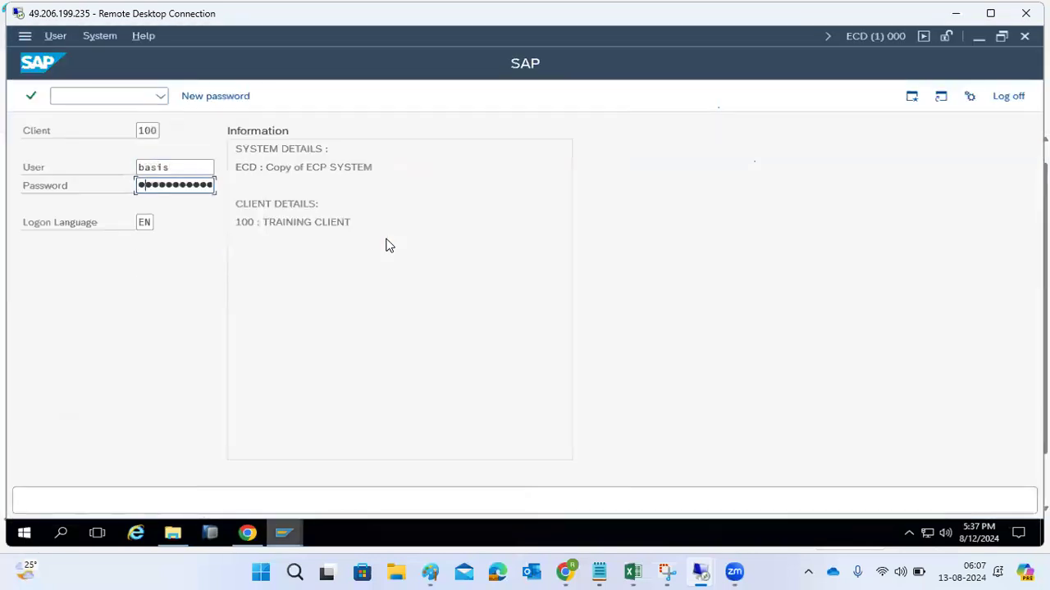
{"action": "type", "text": "●●"}
{"action": "key", "text": "Return"}
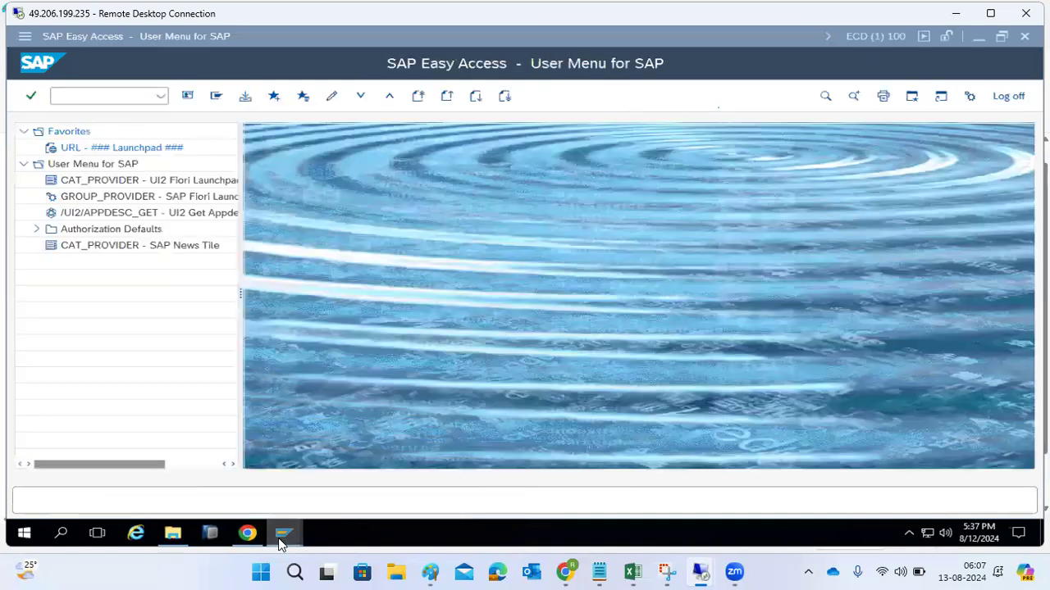
- In the NW1 session, open User Maintenance, unlock user BASIS and exit the transaction
{"action": "mouse_move", "coordinate": [284, 533]}
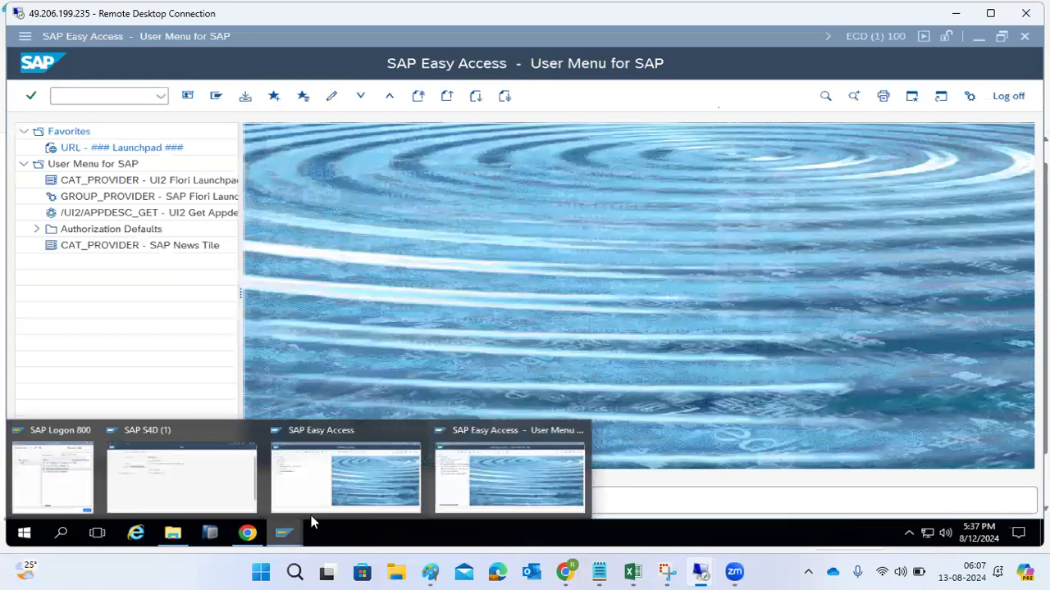
{"action": "left_click", "coordinate": [354, 461]}
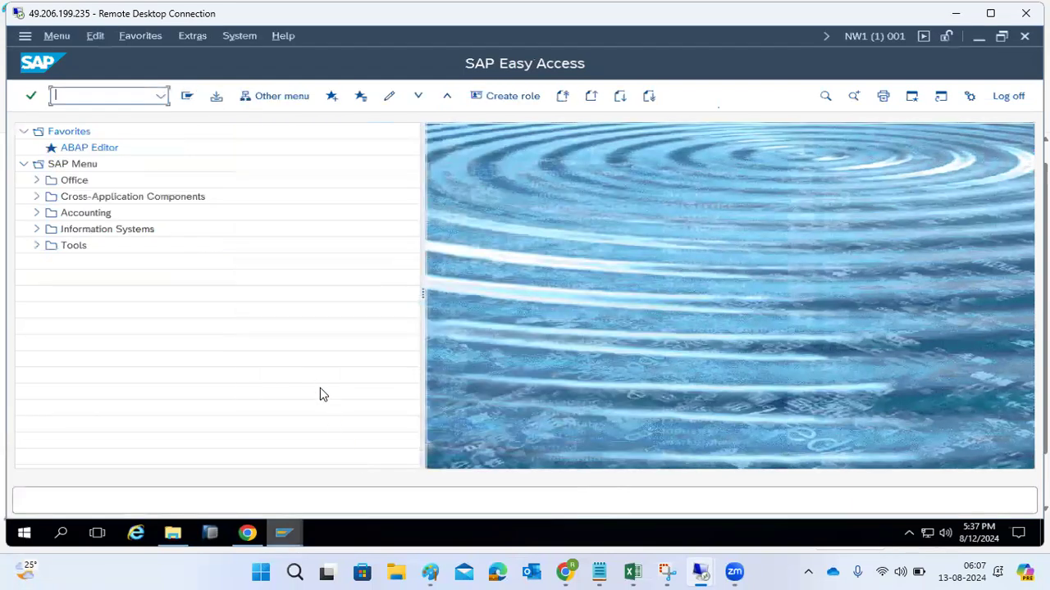
{"action": "type", "text": "se38"}
{"action": "key", "text": "Return"}
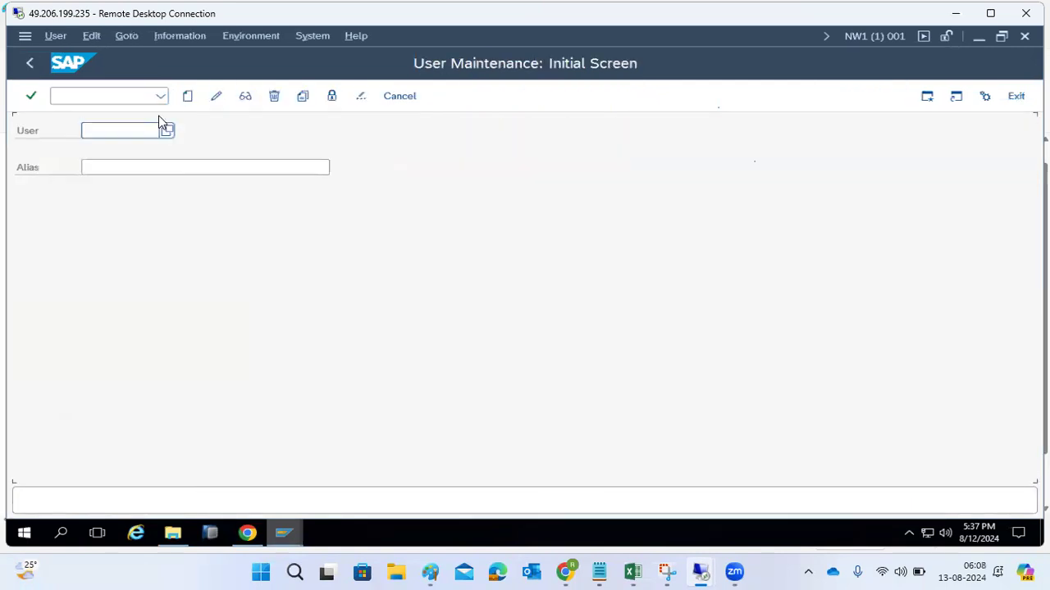
{"action": "type", "text": "basis"}
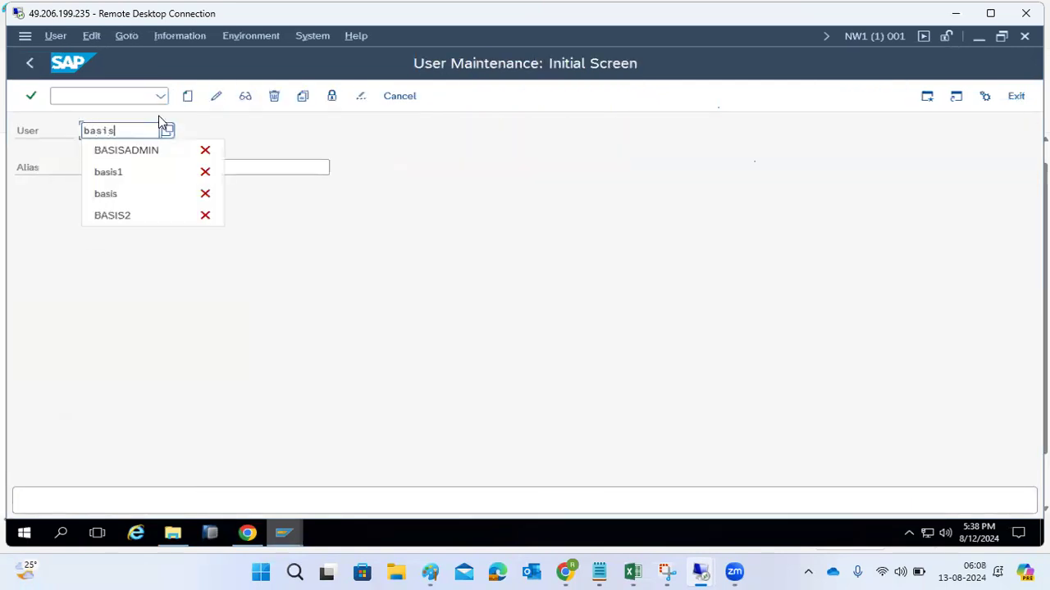
{"action": "left_click", "coordinate": [332, 96]}
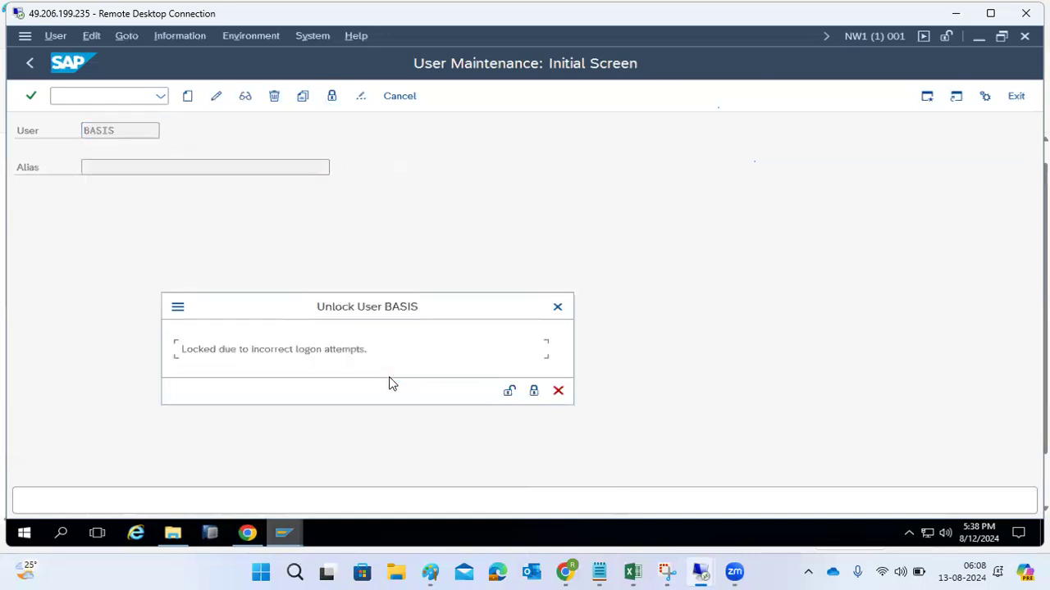
{"action": "left_click", "coordinate": [509, 392]}
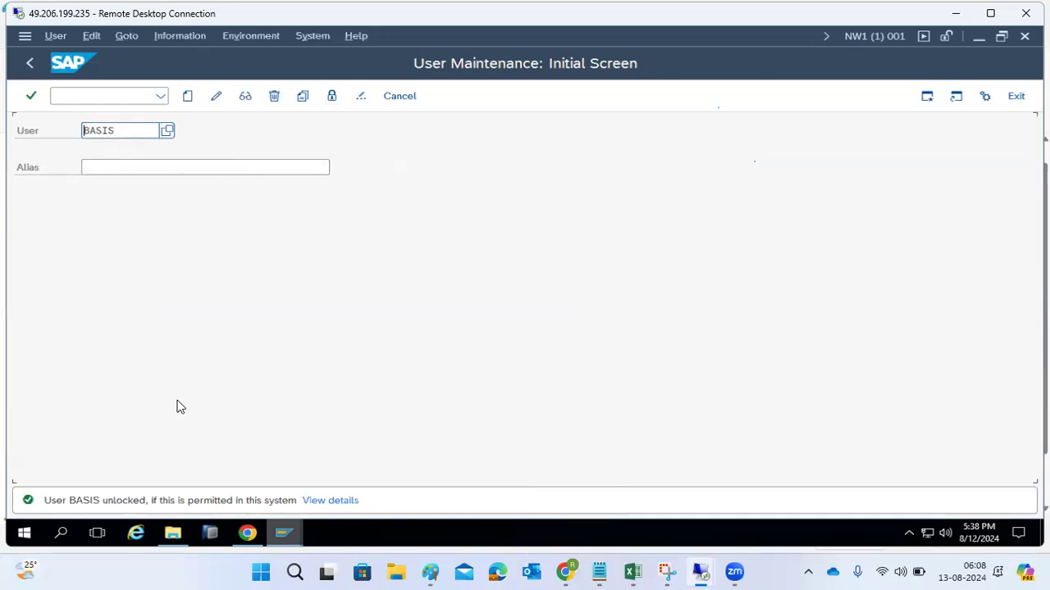
{"action": "left_click", "coordinate": [1017, 96]}
- In the ECD session, open ABAP Program Execution and examine the value list of programs
{"action": "mouse_move", "coordinate": [291, 537]}
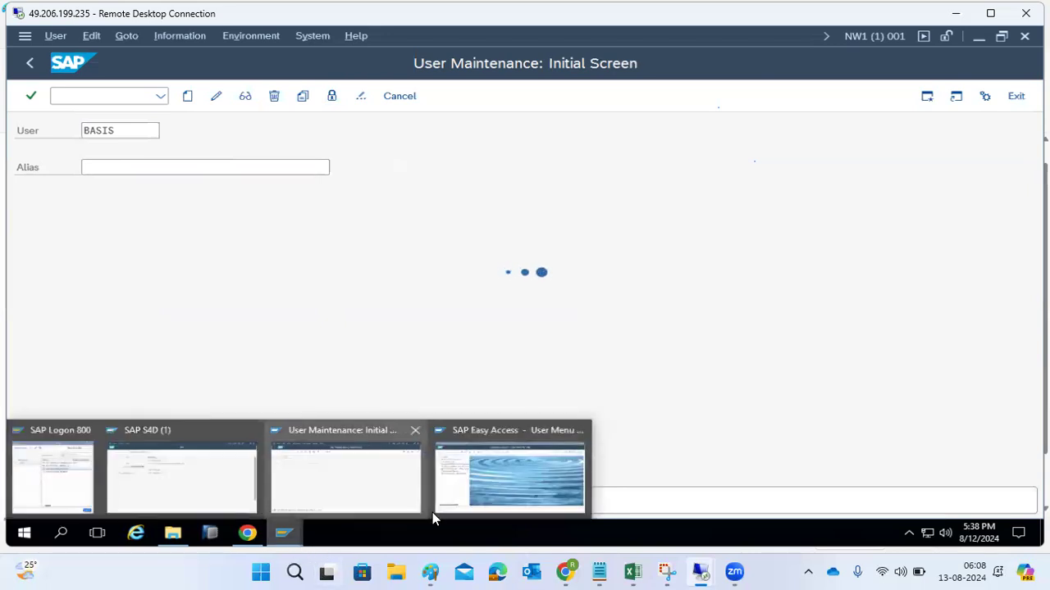
{"action": "left_click", "coordinate": [477, 487]}
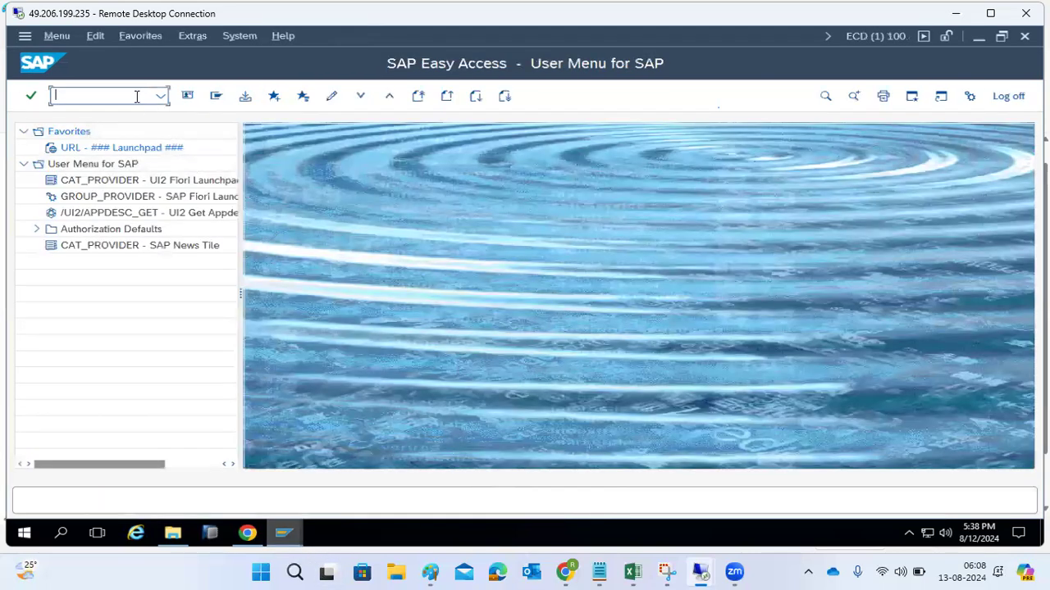
{"action": "type", "text": "se38"}
{"action": "key", "text": "Return"}
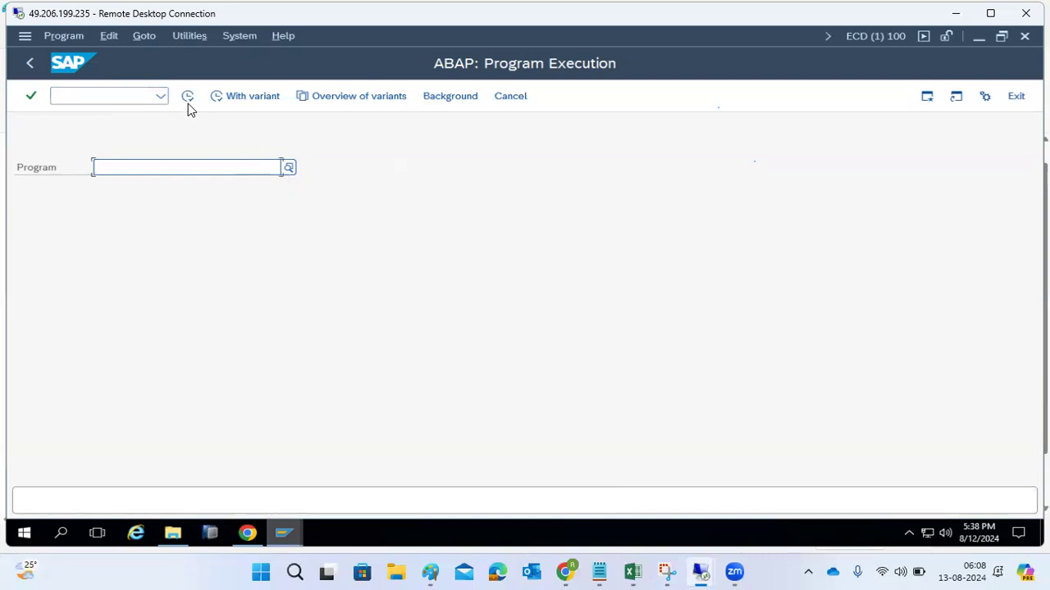
{"action": "left_click", "coordinate": [289, 169]}
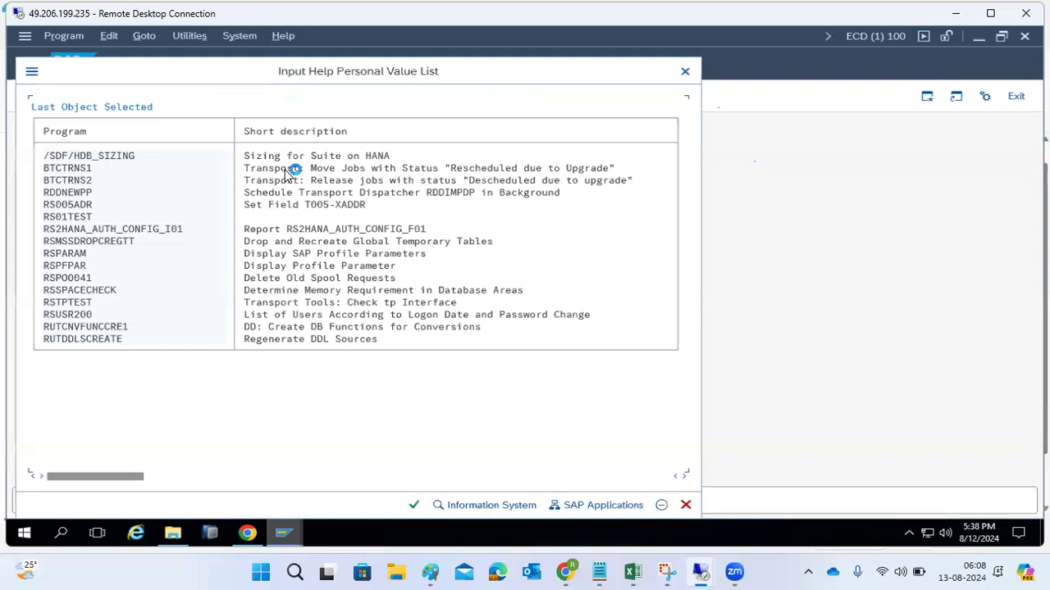
{"action": "left_click", "coordinate": [685, 71]}
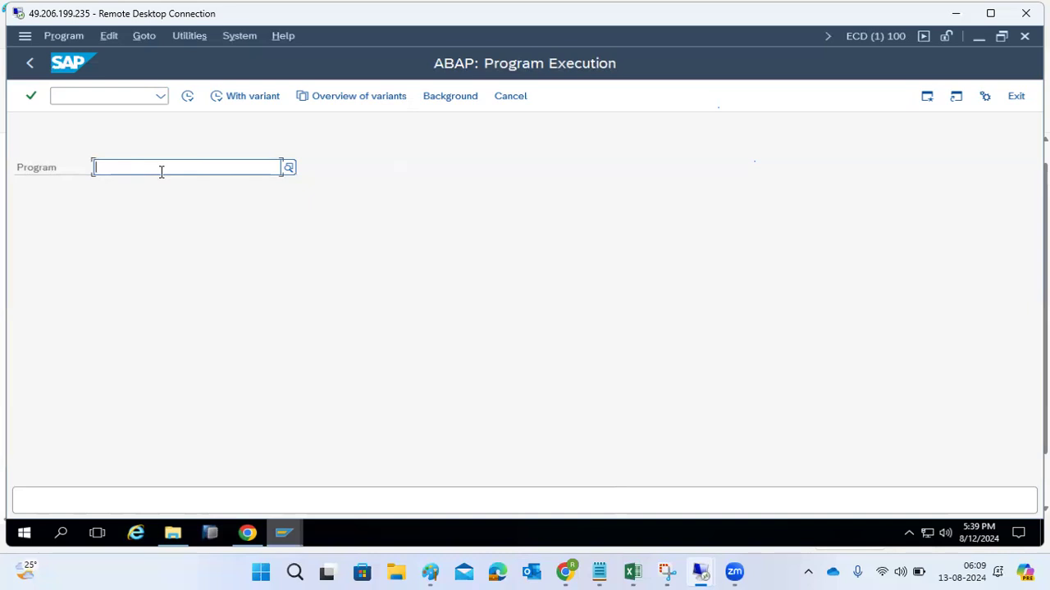
- Look up programs matching RS* in the program value help and clear the search pattern
{"action": "type", "text": "RS*"}
{"action": "left_click", "coordinate": [287, 168]}
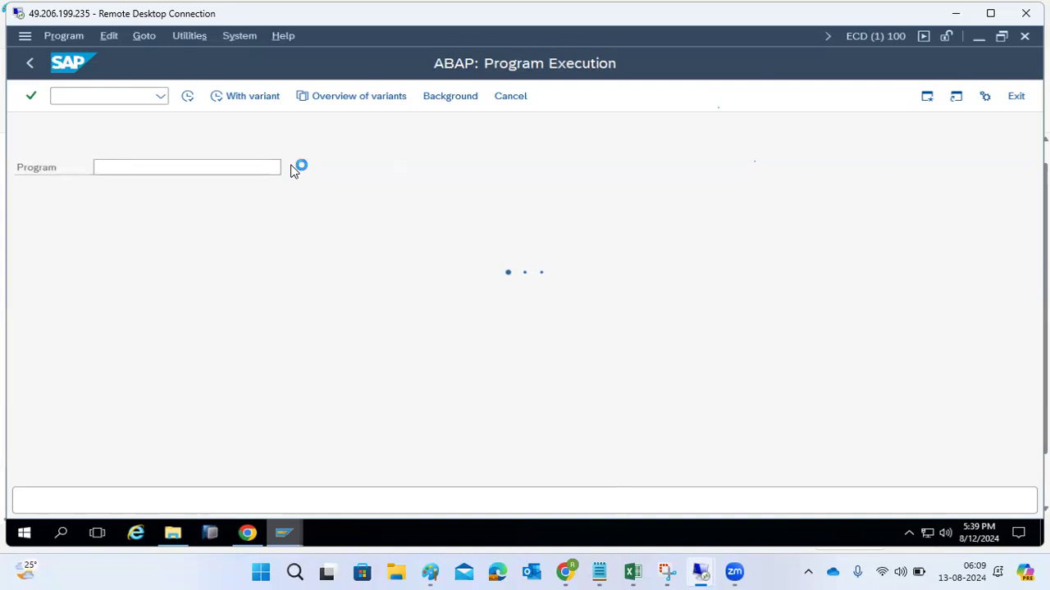
{"action": "left_click", "coordinate": [122, 167]}
{"action": "key", "text": "BackSpace"}
{"action": "key", "text": "BackSpace"}
{"action": "key", "text": "BackSpace"}
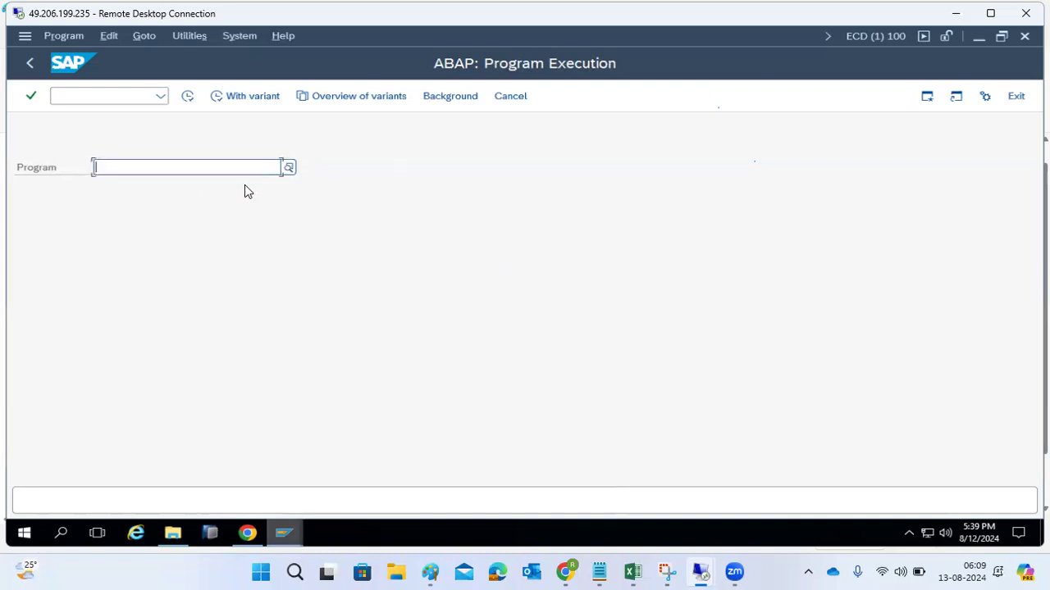
- Choose /SDF/HDB_SIZING from the program value list and leave ABAP Program Execution
{"action": "left_click", "coordinate": [290, 169]}
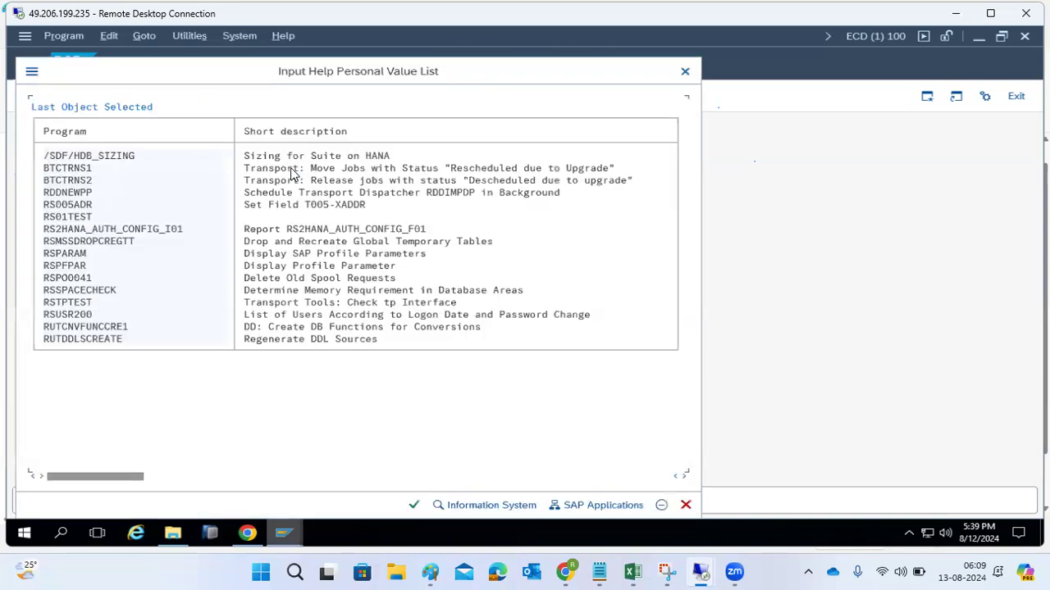
{"action": "left_click", "coordinate": [414, 507]}
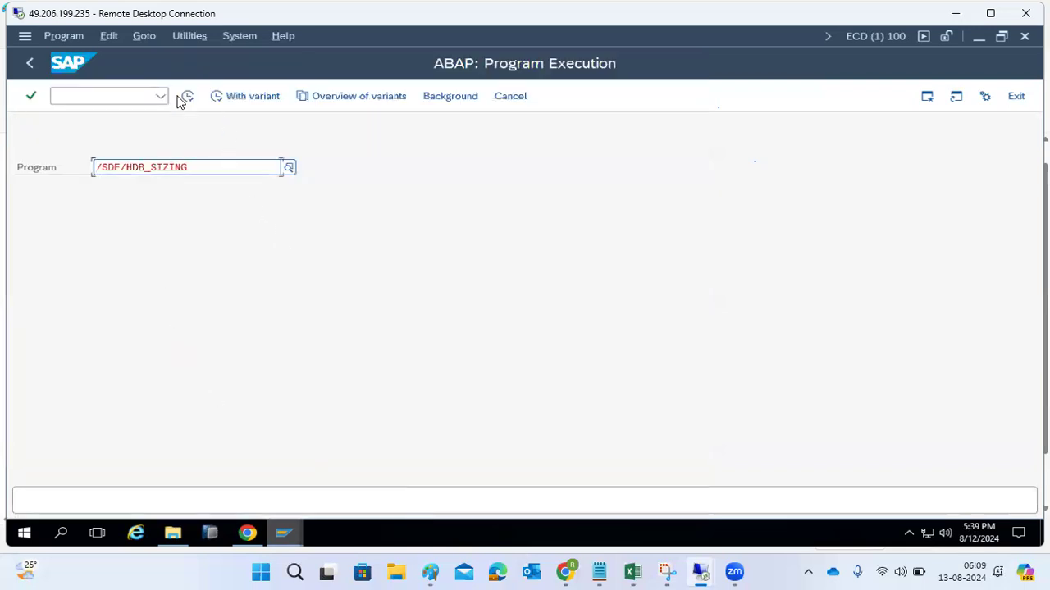
{"action": "left_click", "coordinate": [27, 66]}
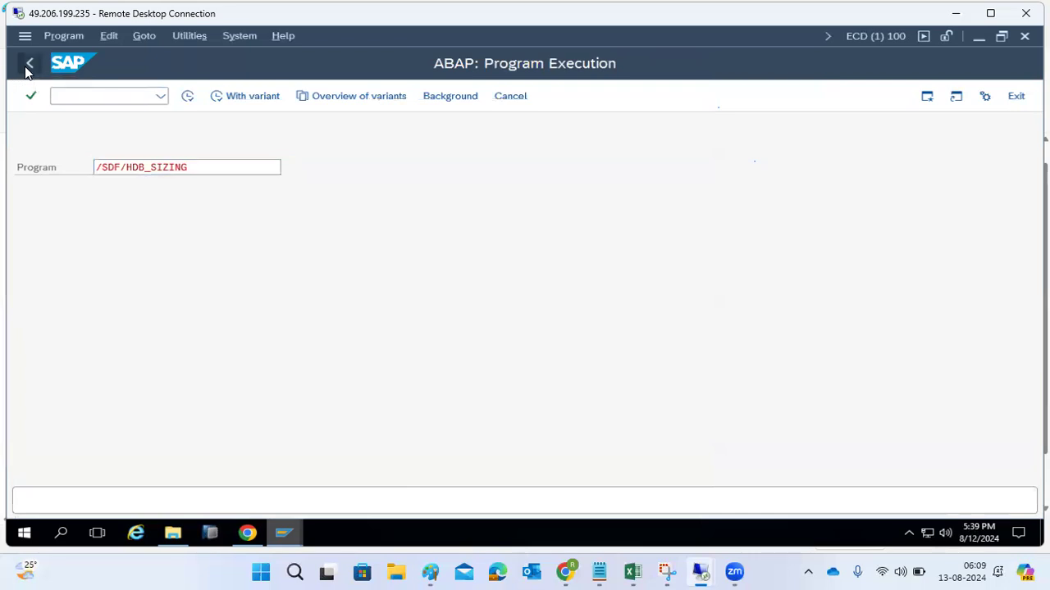
- Open the ABAP Editor with transaction SE38 and enter ZBASIS as the program name
{"action": "type", "text": "se38"}
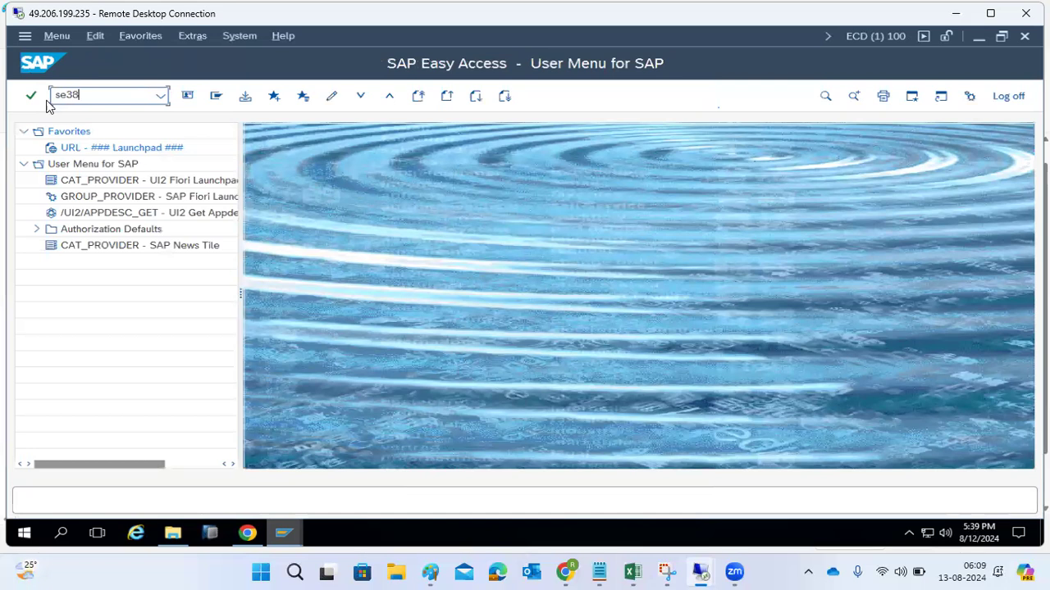
{"action": "key", "text": "Return"}
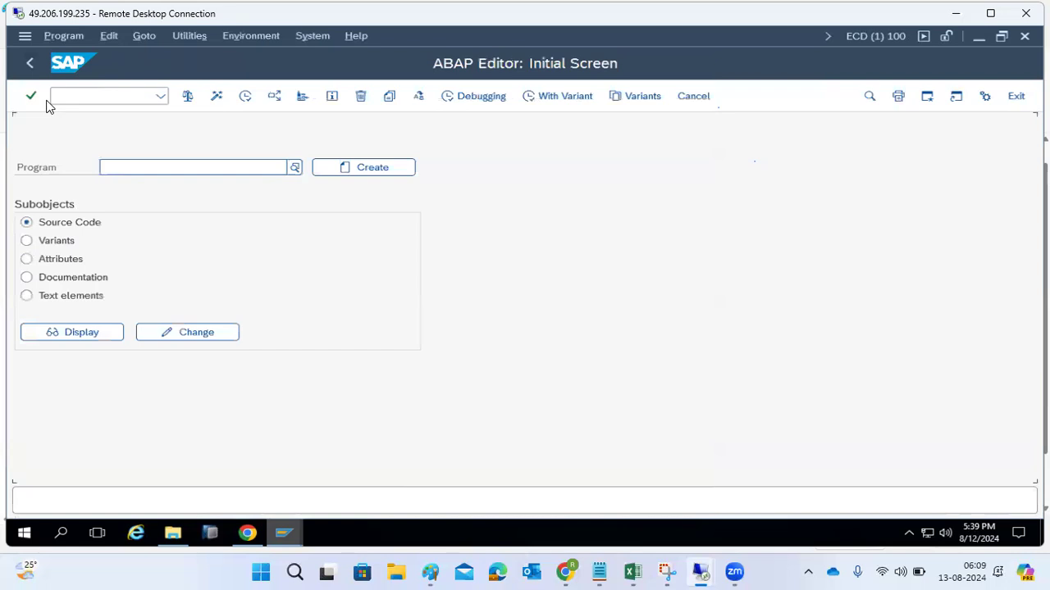
{"action": "left_click", "coordinate": [113, 165]}
{"action": "type", "text": "ZBASIS"}
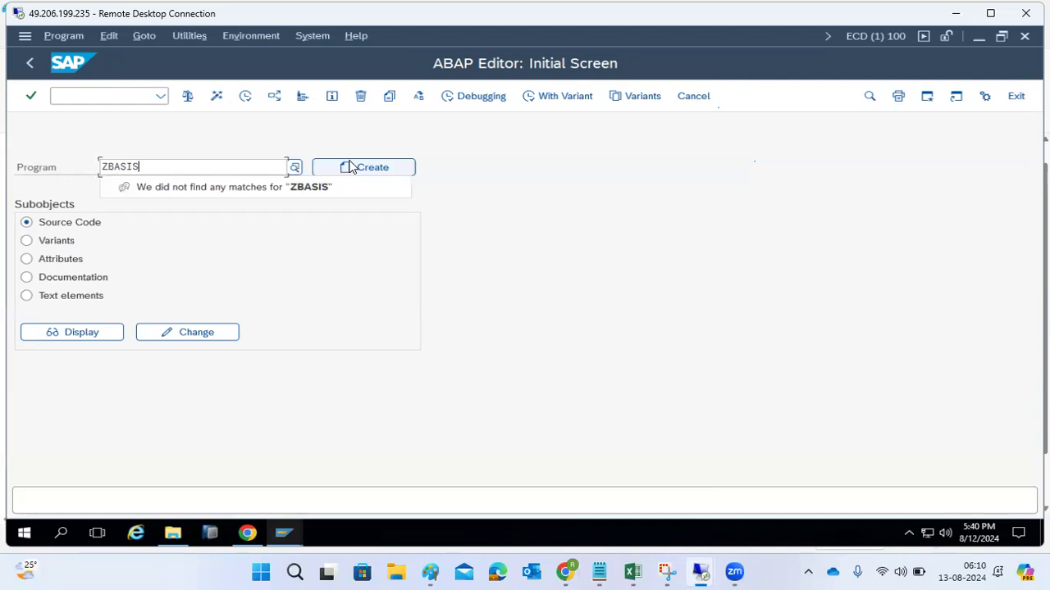
- Replace the program name with /SDF/HDB_SIZING and display its source code
{"action": "key", "text": "BackSpace"}
{"action": "key", "text": "BackSpace"}
{"action": "key", "text": "BackSpace"}
{"action": "key", "text": "BackSpace"}
{"action": "key", "text": "BackSpace"}
{"action": "key", "text": "BackSpace"}
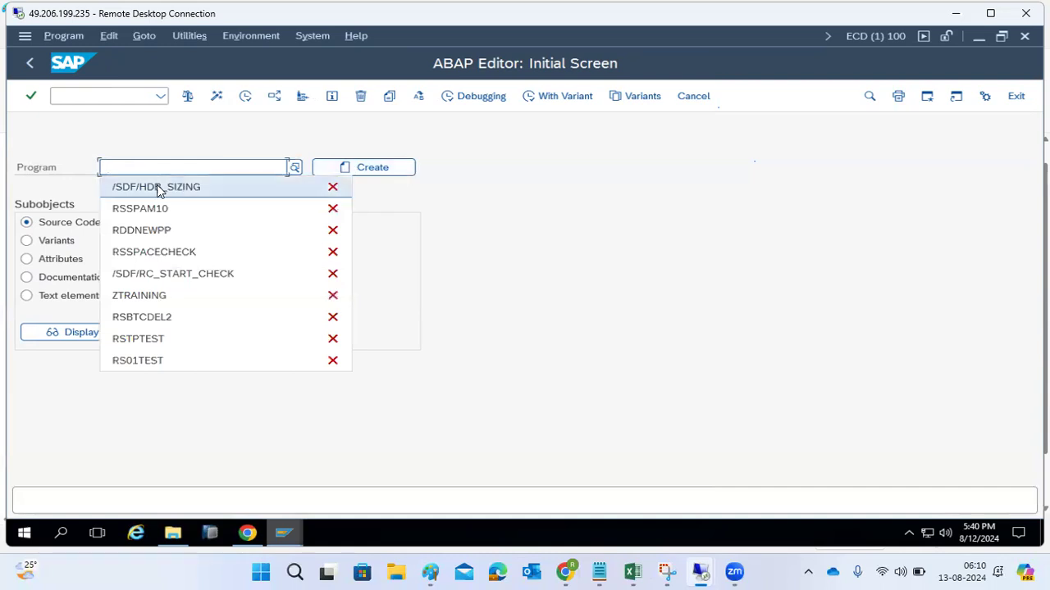
{"action": "left_click", "coordinate": [156, 186]}
{"action": "left_click", "coordinate": [71, 332]}
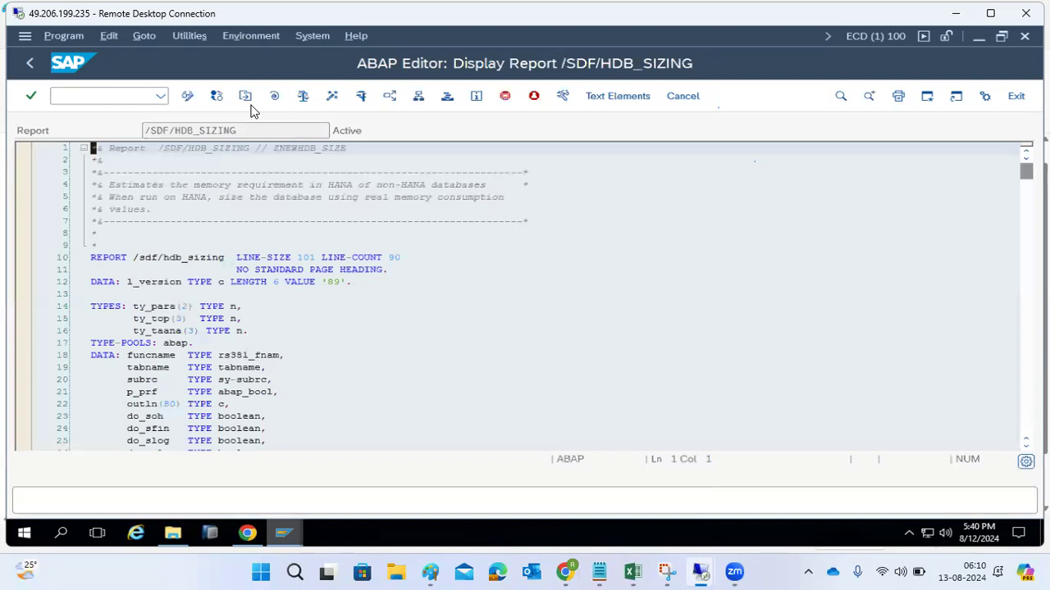
- Examine the source code of report /SDF/HDB_SIZING and return to the SAP Easy Access screen
{"action": "scroll", "coordinate": [264, 318], "scroll_direction": "down", "scroll_amount": 20}
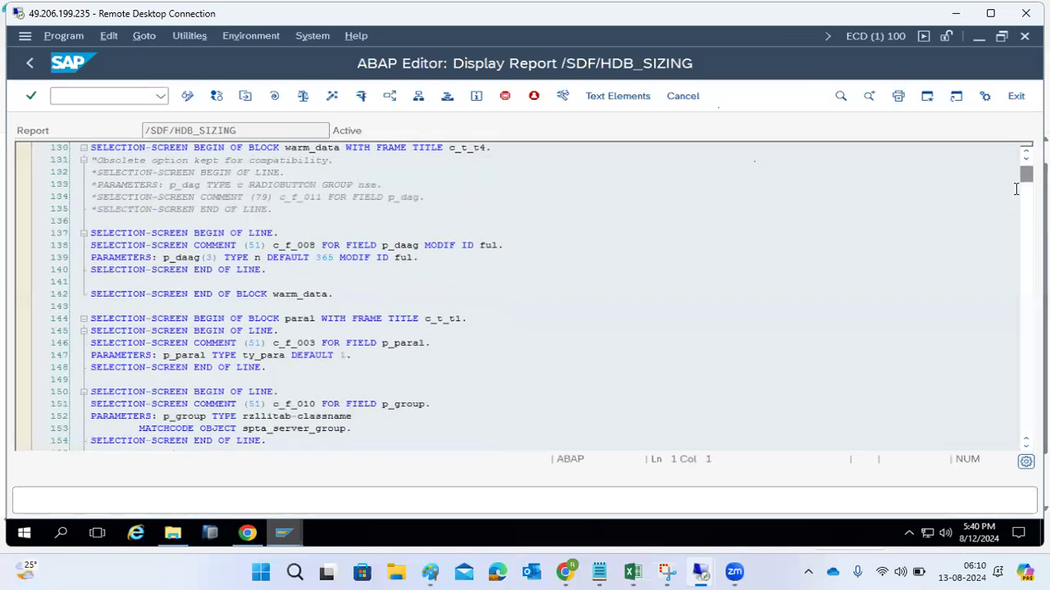
{"action": "left_click_drag", "start_coordinate": [1026, 173], "coordinate": [1013, 469]}
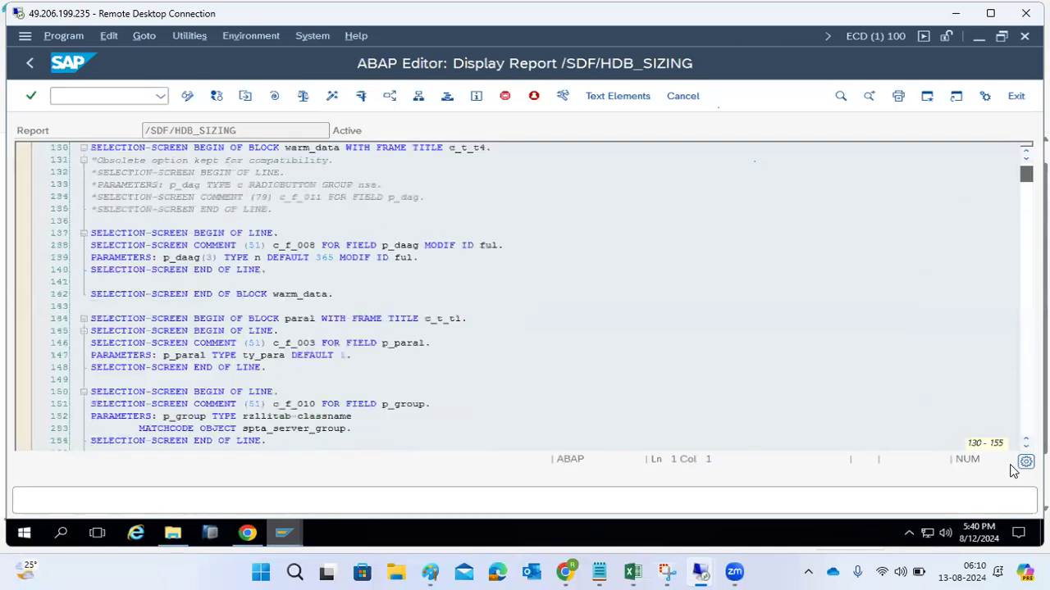
{"action": "scroll", "coordinate": [92, 443], "scroll_direction": "down", "scroll_amount": 20}
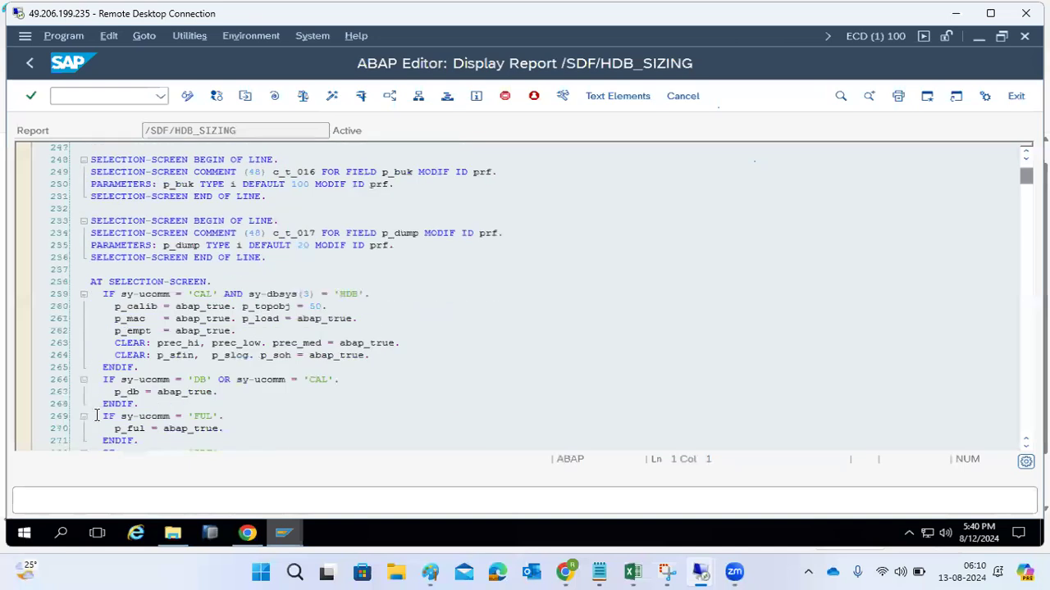
{"action": "scroll", "coordinate": [91, 449], "scroll_direction": "down", "scroll_amount": 20}
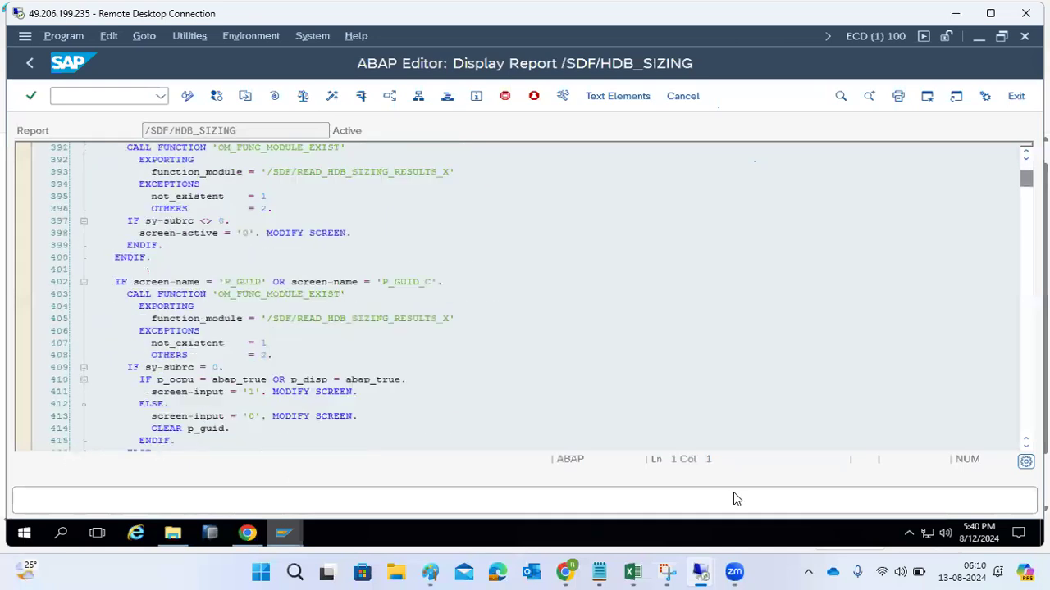
{"action": "left_click_drag", "start_coordinate": [1026, 178], "coordinate": [1020, 471]}
{"action": "left_click_drag", "start_coordinate": [1026, 180], "coordinate": [1020, 232]}
{"action": "left_click_drag", "start_coordinate": [1026, 179], "coordinate": [1023, 459]}
{"action": "left_click_drag", "start_coordinate": [1025, 180], "coordinate": [943, 459]}
{"action": "left_click", "coordinate": [29, 62]}
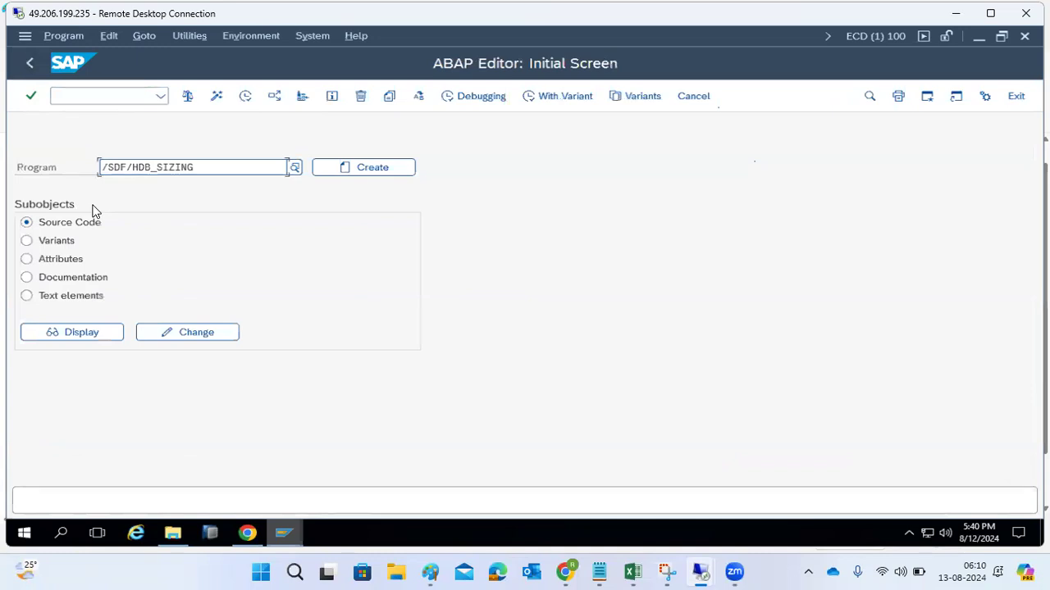
{"action": "left_click", "coordinate": [30, 70]}
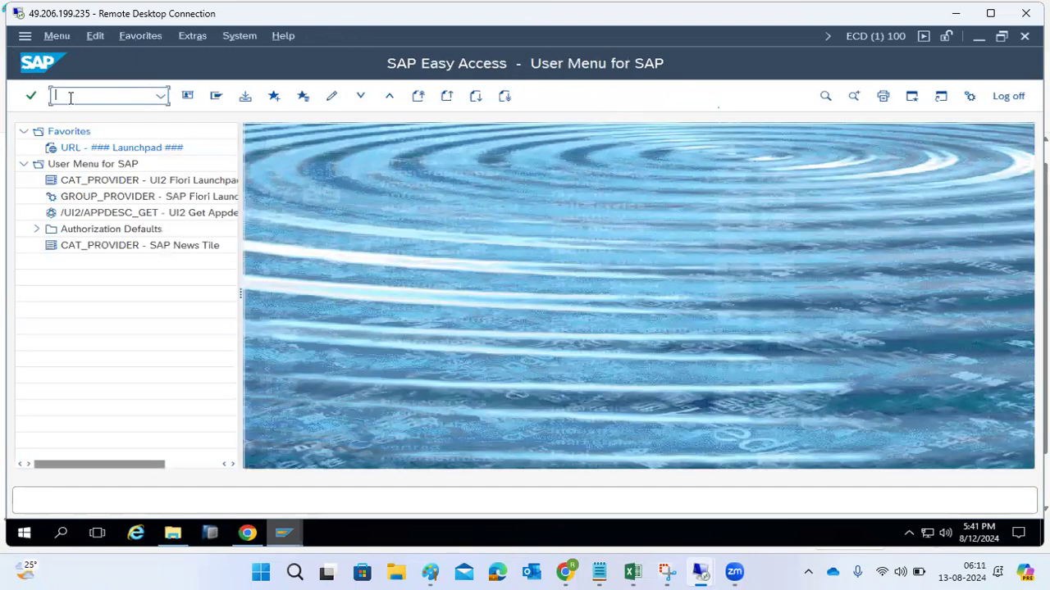
- Switch to the Paint notes and replace the SA38 and SE38 lines with "Create a JOB in SM36"
{"action": "left_click", "coordinate": [430, 571]}
{"action": "left_click_drag", "start_coordinate": [66, 230], "coordinate": [16, 208]}
{"action": "left_click_drag", "start_coordinate": [80, 162], "coordinate": [191, 161]}
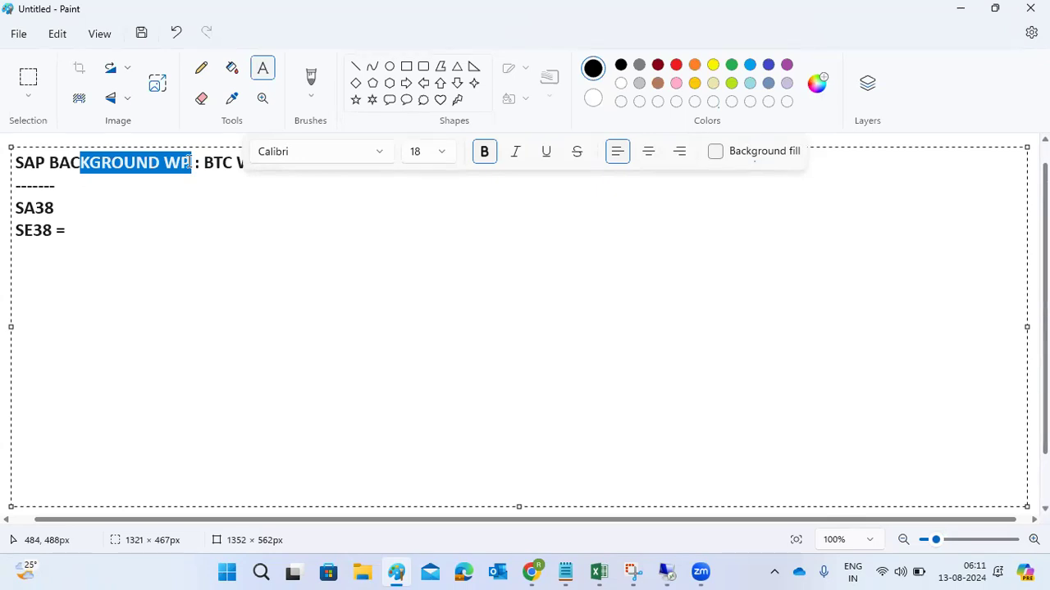
{"action": "left_click_drag", "start_coordinate": [117, 270], "coordinate": [8, 211]}
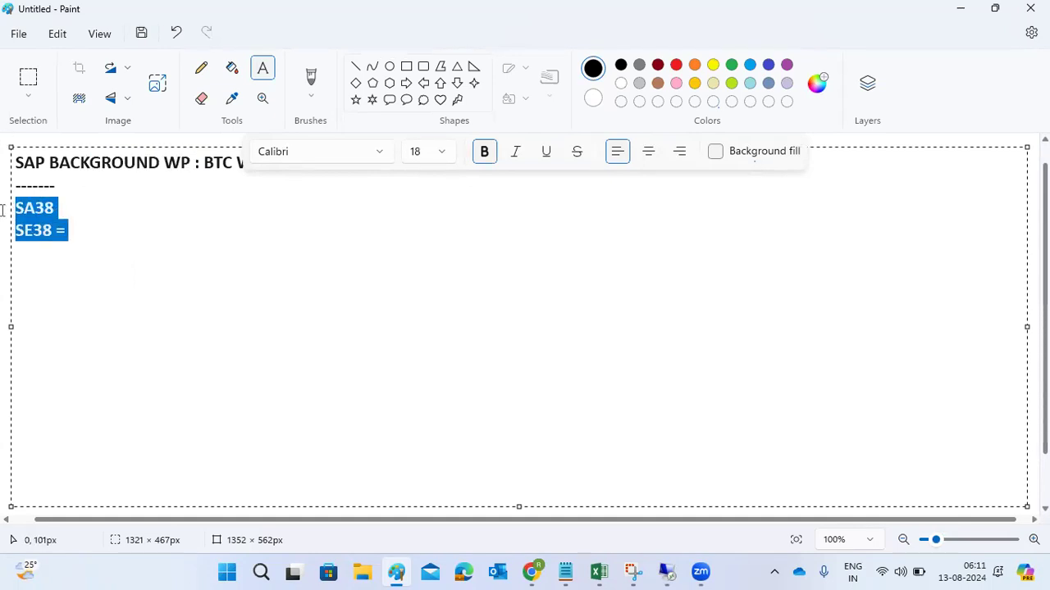
{"action": "key", "text": "BackSpace"}
{"action": "type", "text": "Cre"}
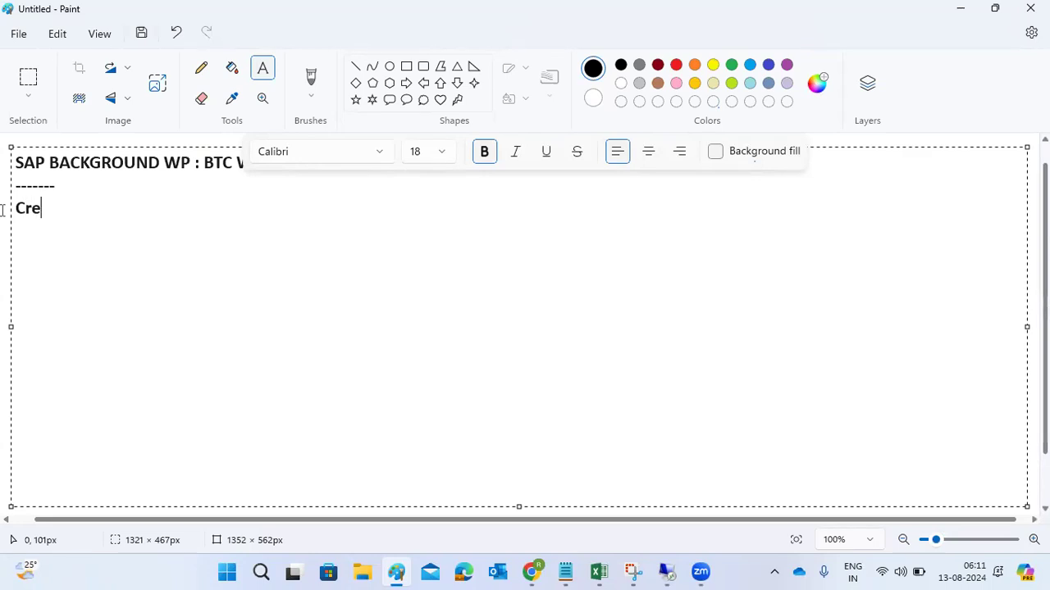
{"action": "type", "text": "ate a JOB "}
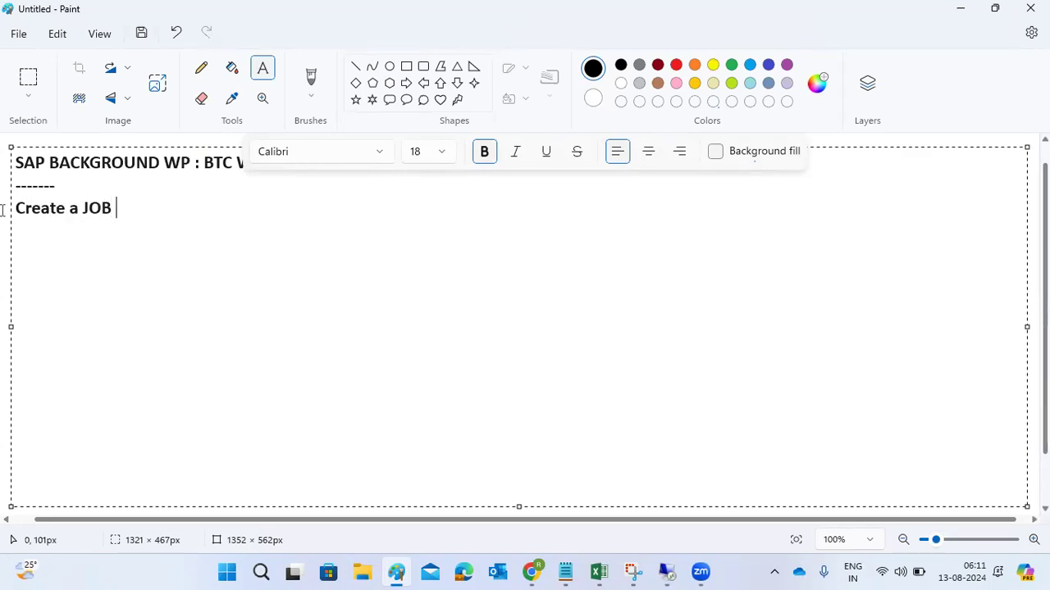
{"action": "type", "text": "in SM36"}
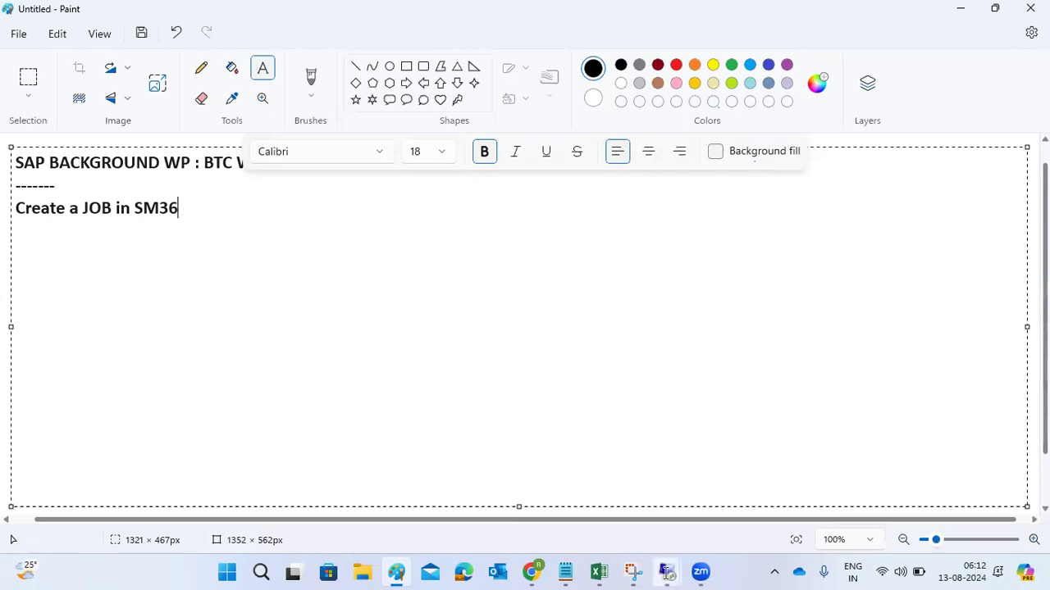
- Switch back to the SAP remote session, open transaction SM36 and name the background job MONTHLY PAYROLL
{"action": "mouse_move", "coordinate": [667, 572]}
{"action": "left_click", "coordinate": [625, 518]}
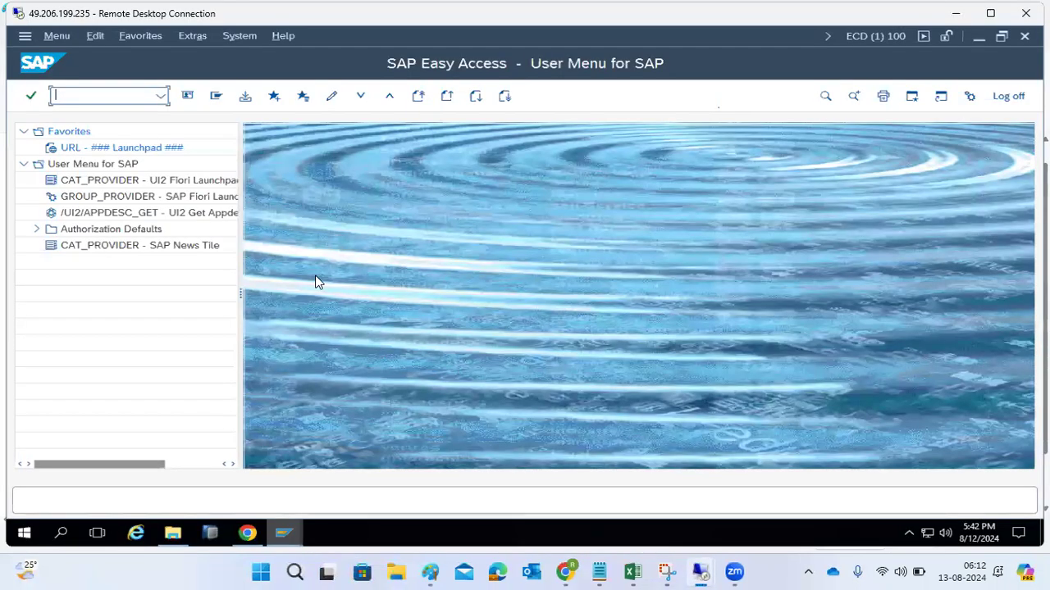
{"action": "type", "text": "sm36"}
{"action": "key", "text": "Return"}
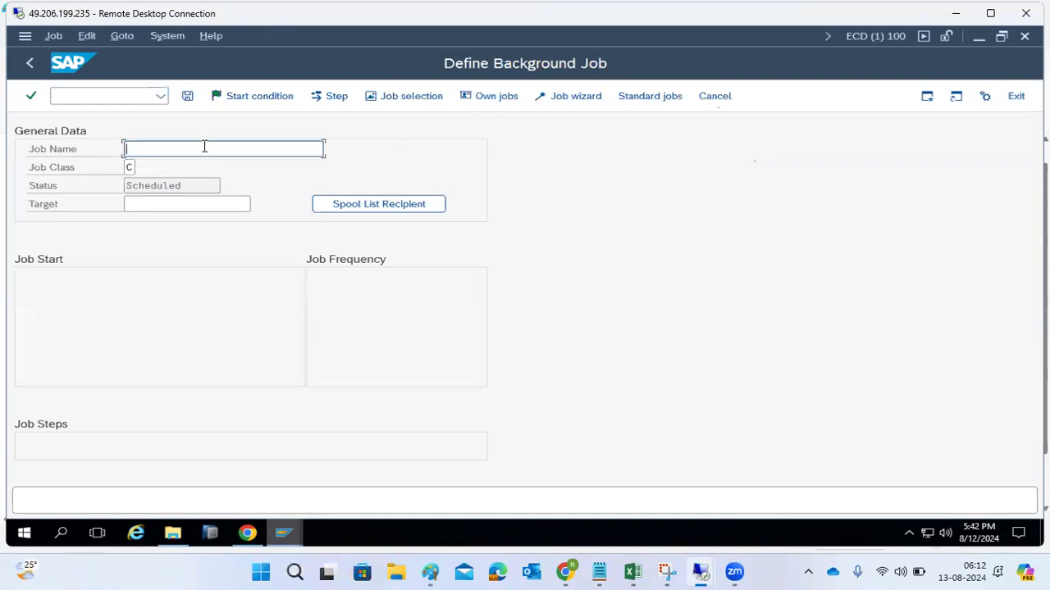
{"action": "type", "text": "MONTHLY"}
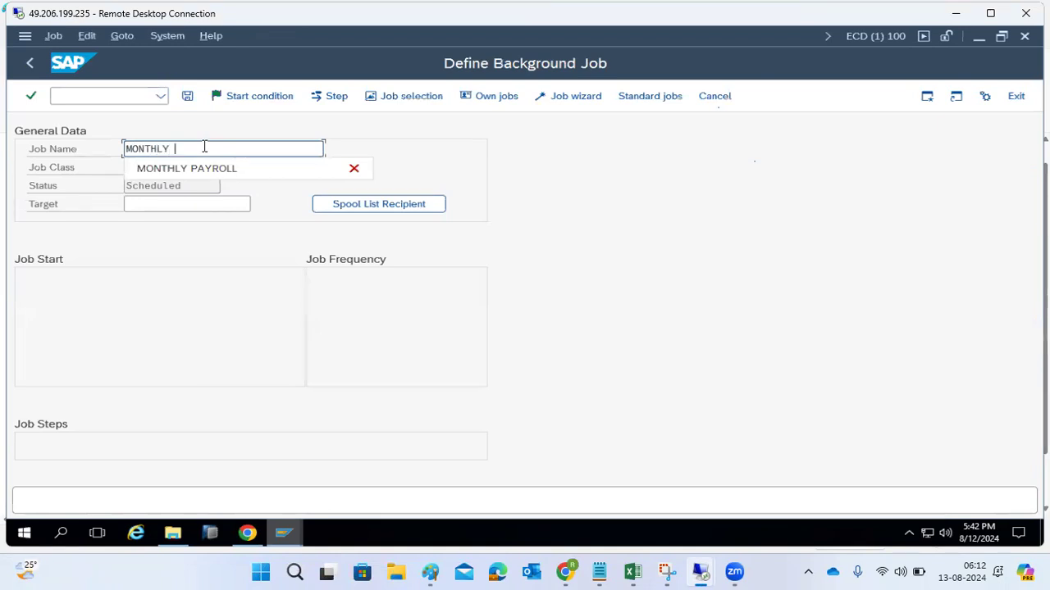
{"action": "left_click", "coordinate": [212, 173]}
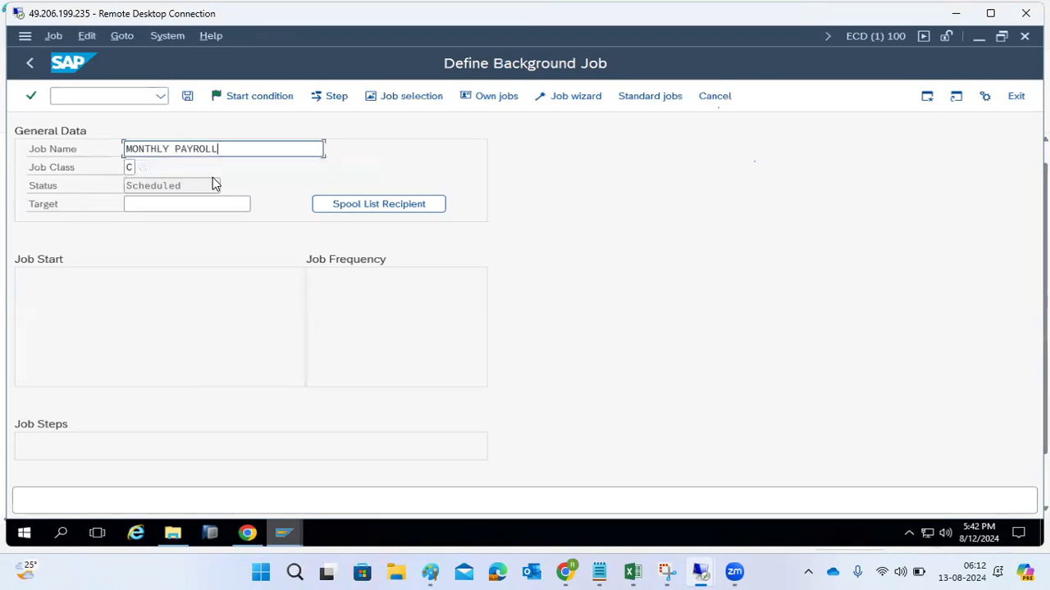
- Set the job class to A - High priority and start creating the job's first step
{"action": "left_click", "coordinate": [140, 170]}
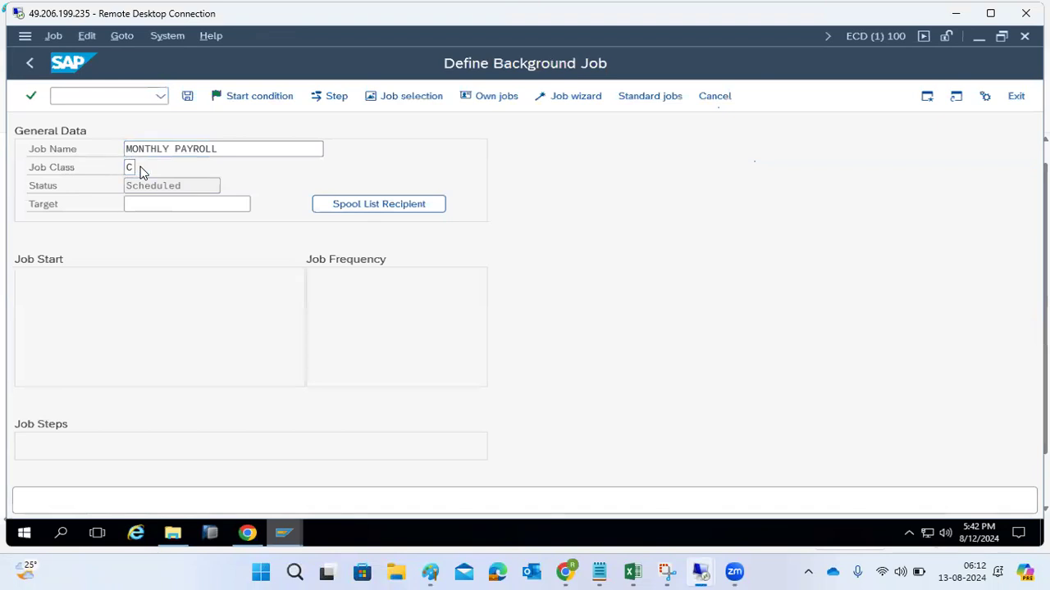
{"action": "left_click", "coordinate": [139, 169]}
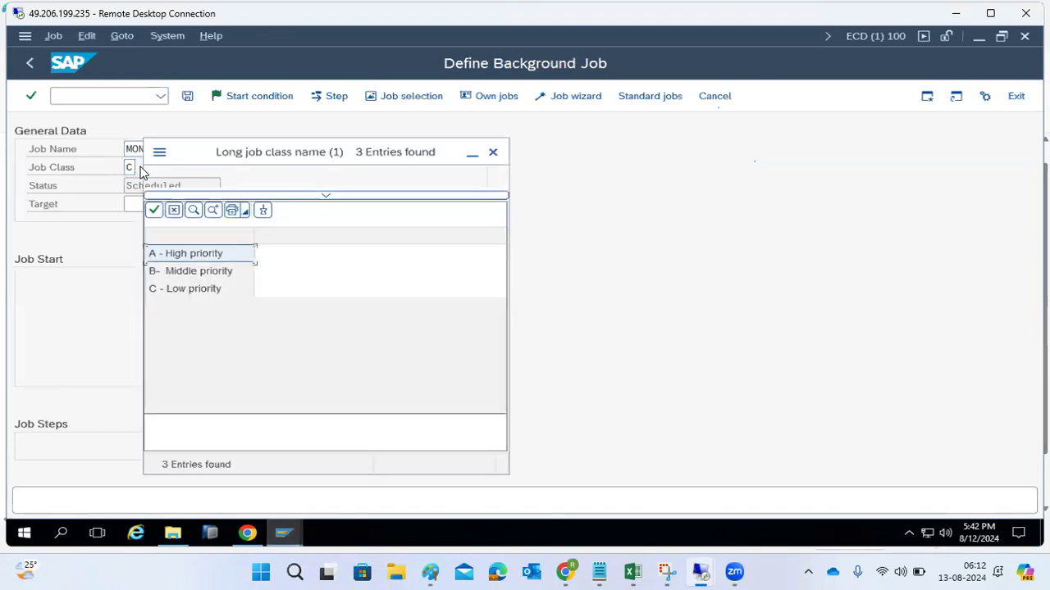
{"action": "double_click", "coordinate": [171, 257]}
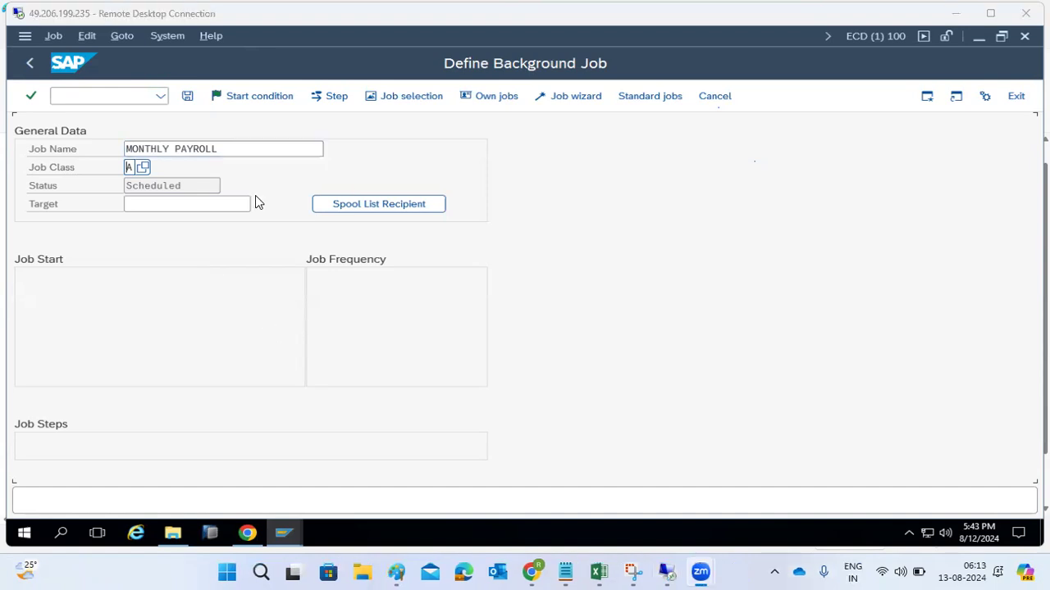
{"action": "left_click", "coordinate": [326, 103]}
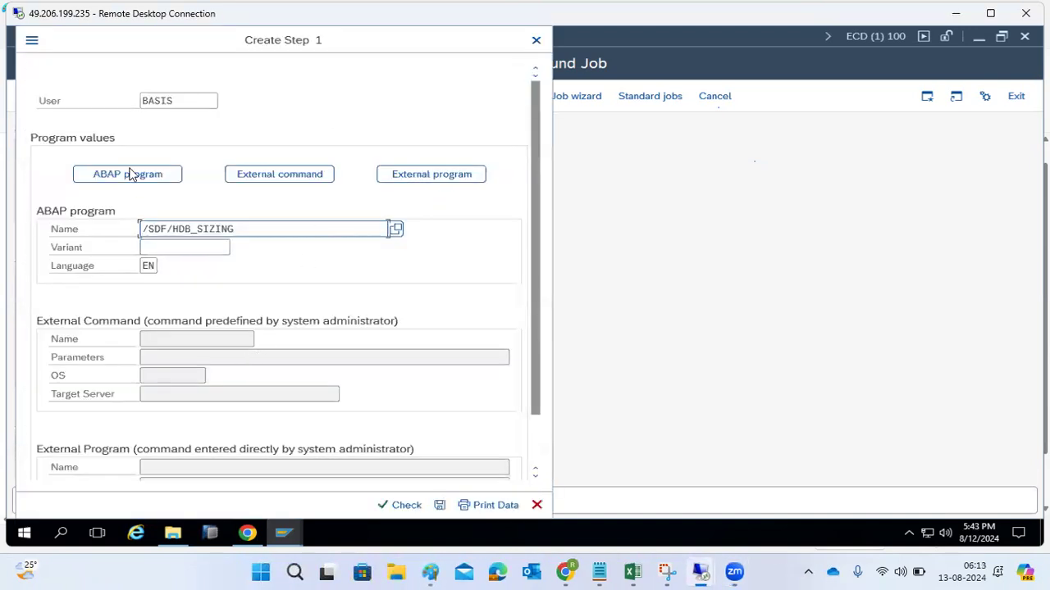
- Switch to the Paint notes and add the heading "3 types fo JOB steps" with the entry "1)ABAP program" below it
{"action": "left_click", "coordinate": [420, 573]}
{"action": "key", "text": "Return"}
{"action": "key", "text": "Return"}
{"action": "type", "text": "3 types fo JOB step"}
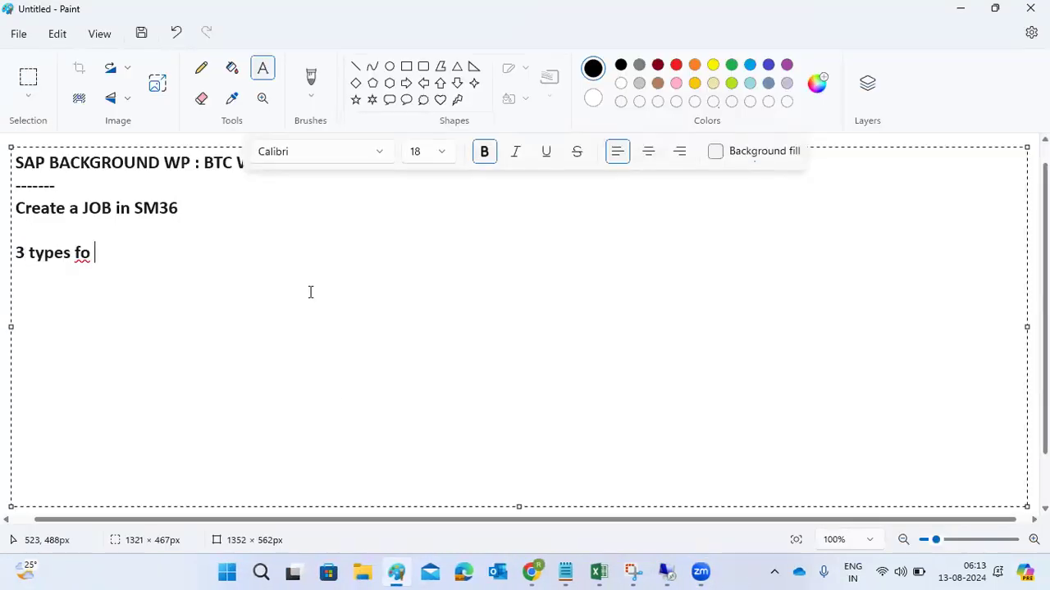
{"action": "type", "text": "s"}
{"action": "key", "text": "Return"}
{"action": "type", "text": "1)AA"}
{"action": "key", "text": "BackSpace"}
{"action": "type", "text": "B"}
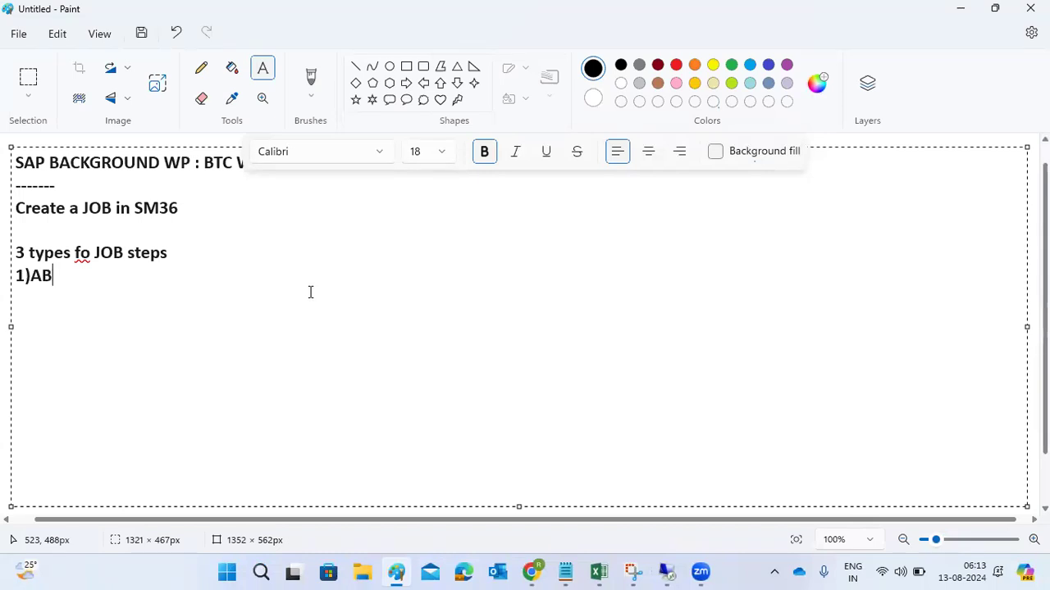
{"action": "type", "text": "AP program"}
- Add the entries "2)External command" and "3)External program" to the list of job step types
{"action": "key", "text": "Return"}
{"action": "type", "text": "2)Ex"}
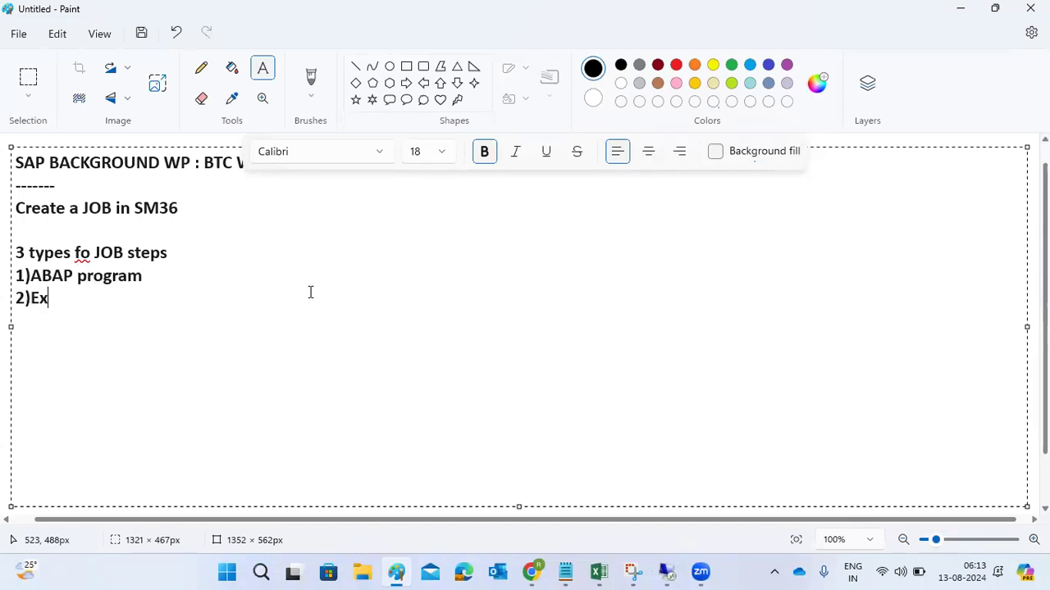
{"action": "type", "text": "ternal commands"}
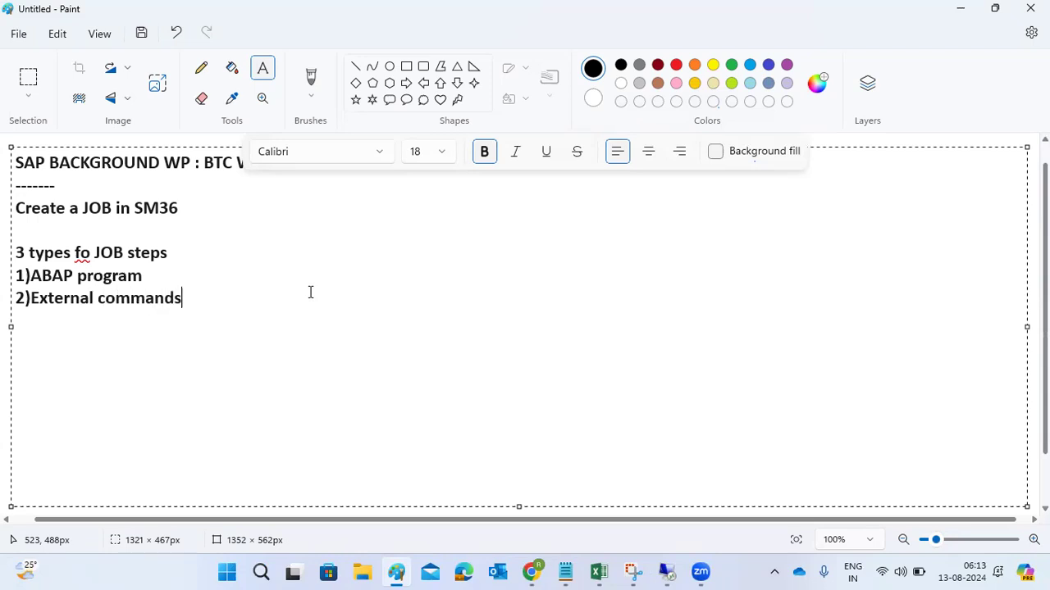
{"action": "key", "text": "BackSpace"}
{"action": "key", "text": "Return"}
{"action": "type", "text": "3)External program"}
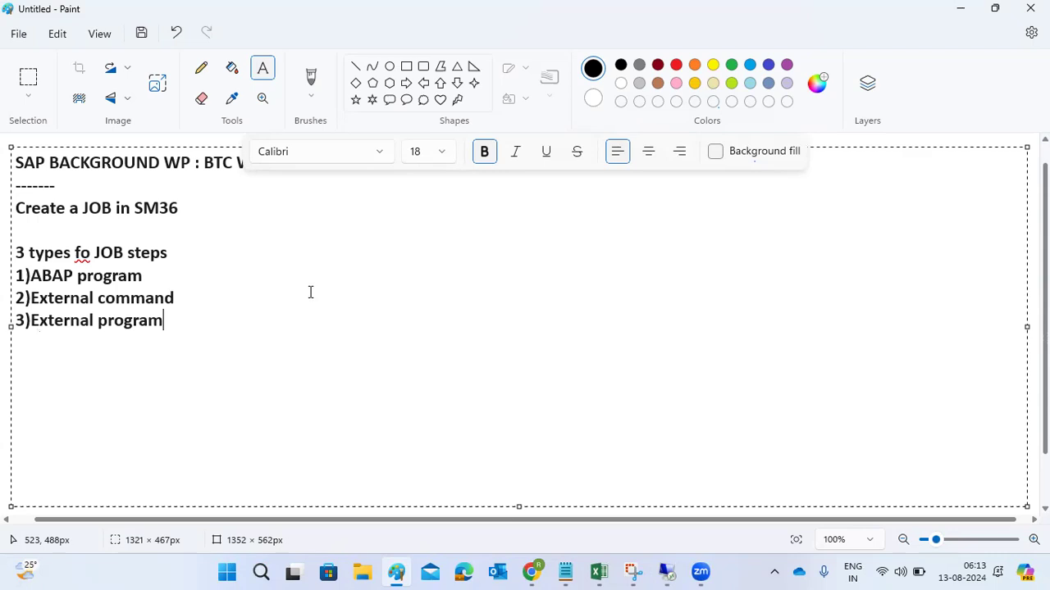
- Add a colon after the ABAP program entry and extend the External command entry with ":OS level commands"
{"action": "left_click", "coordinate": [172, 281]}
{"action": "type", "text": ":"}
{"action": "left_click", "coordinate": [213, 299]}
{"action": "left_click", "coordinate": [218, 321]}
{"action": "left_click", "coordinate": [213, 298]}
{"action": "type", "text": ":OS level"}
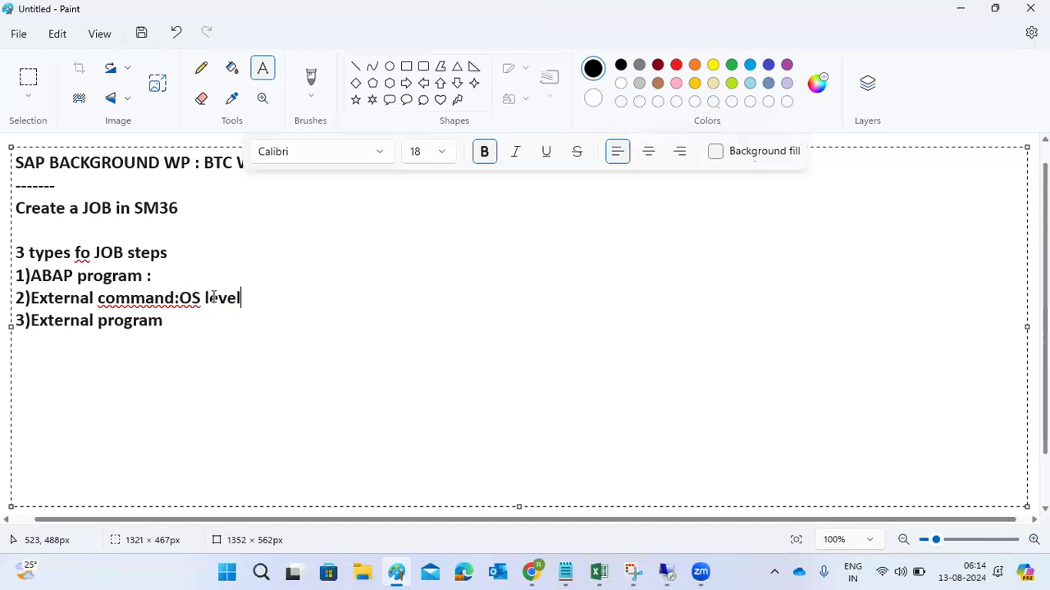
{"action": "type", "text": " commands"}
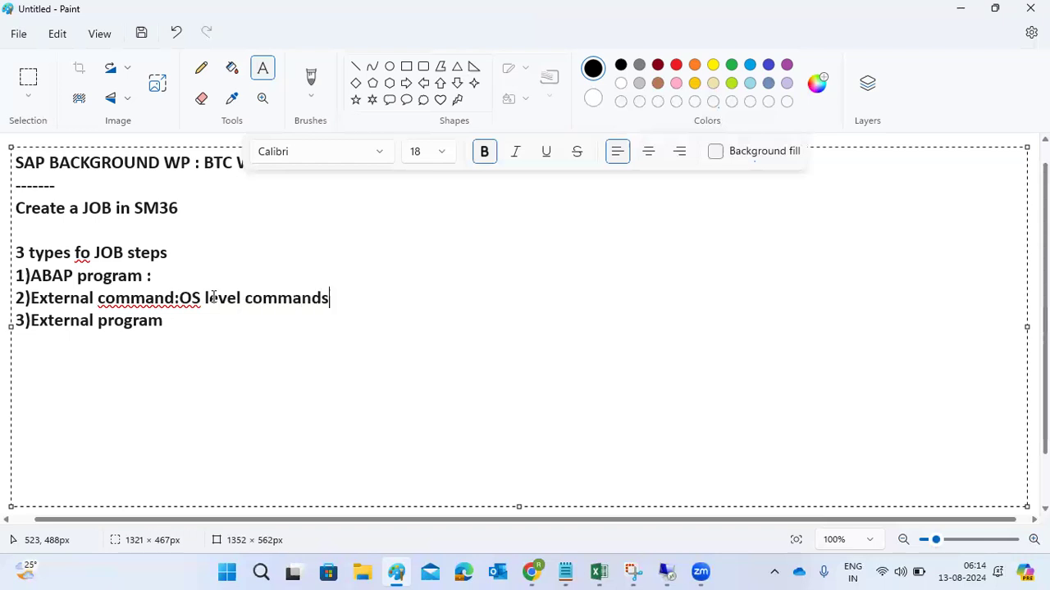
- Add a colon after the External program entry in the notes
{"action": "key", "text": "Down"}
{"action": "type", "text": ":"}
{"action": "type", "text": "Exter"}
{"action": "key", "text": "BackSpace"}
{"action": "key", "text": "BackSpace"}
{"action": "key", "text": "BackSpace"}
{"action": "key", "text": "BackSpace"}
{"action": "key", "text": "BackSpace"}
- Switch back to the SAP remote session and clear the ABAP program name of step 1
{"action": "left_click", "coordinate": [664, 571]}
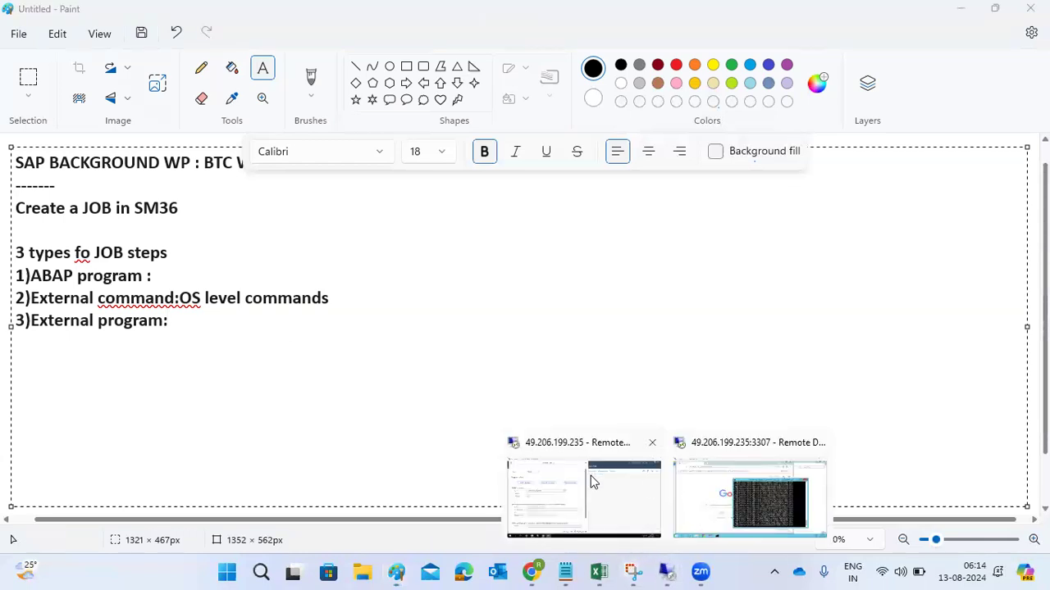
{"action": "left_click", "coordinate": [591, 480]}
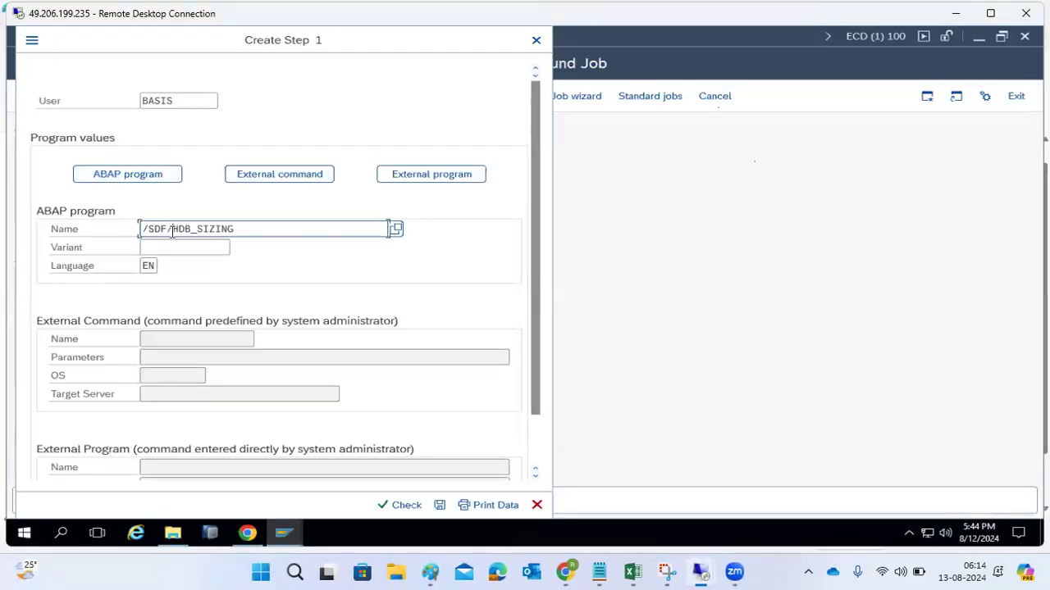
{"action": "key", "text": "ctrl+a"}
{"action": "key", "text": "BackSpace"}
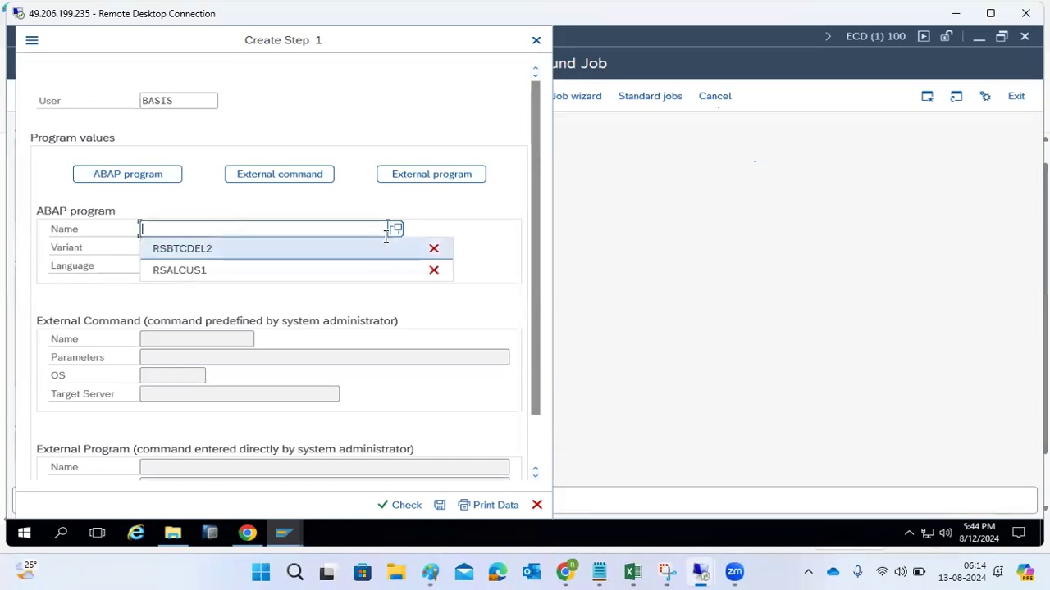
- Look up programs matching RS* in the value help for the job step's ABAP program name
{"action": "left_click", "coordinate": [395, 229]}
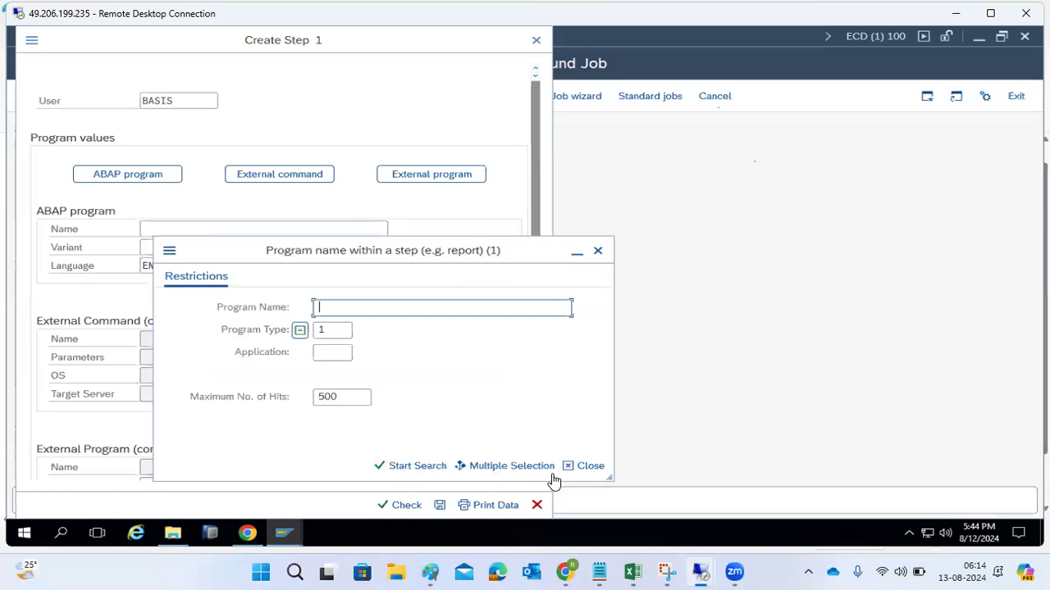
{"action": "left_click", "coordinate": [598, 251]}
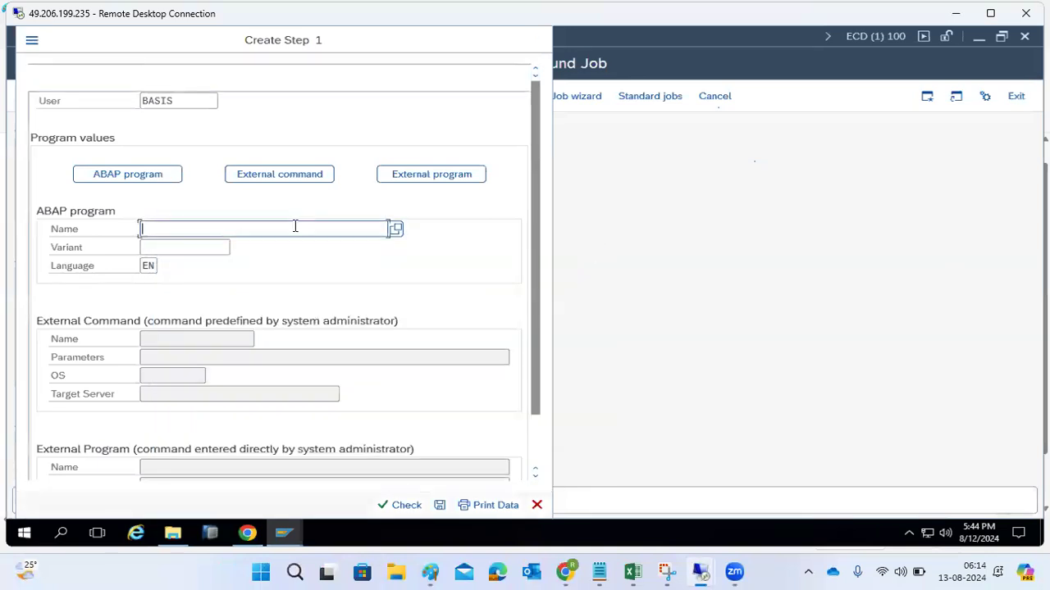
{"action": "left_click", "coordinate": [395, 230]}
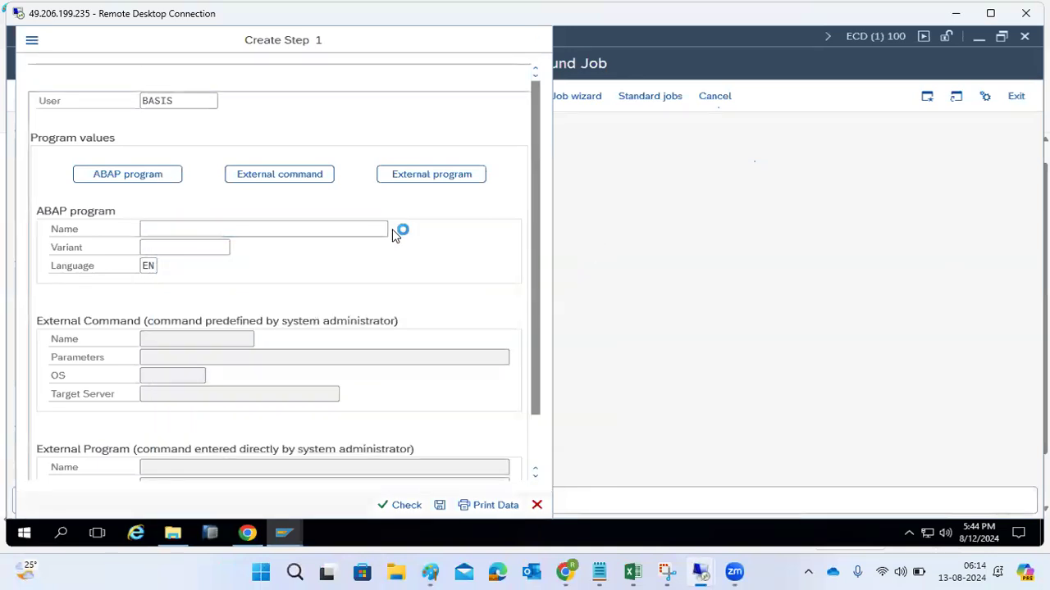
{"action": "type", "text": "RS*"}
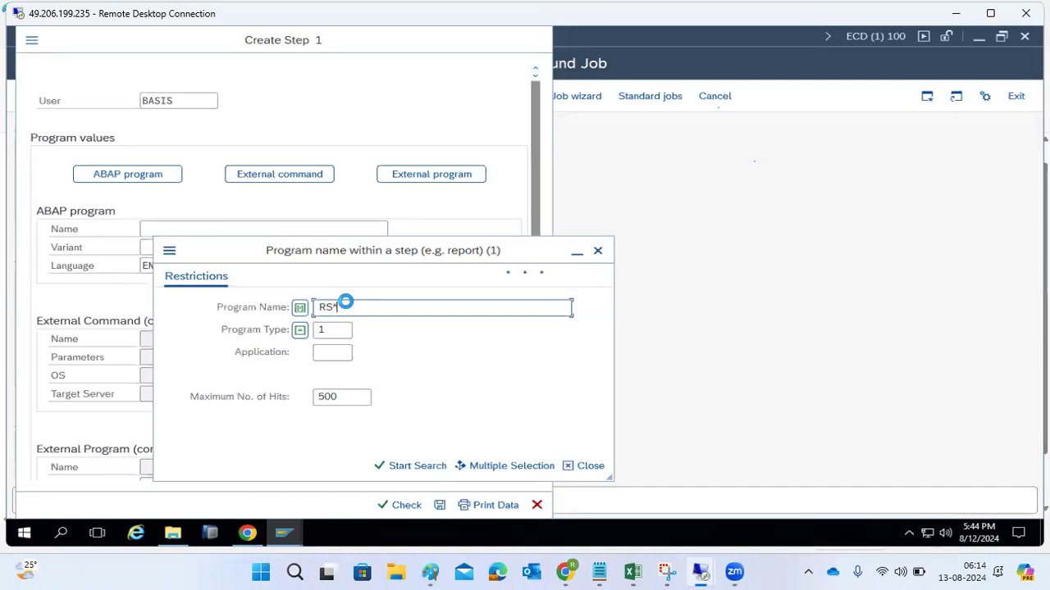
- Choose RS1ADRCL from the RS* programs for step 1, save the step and return to the job definition
{"action": "key", "text": "Return"}
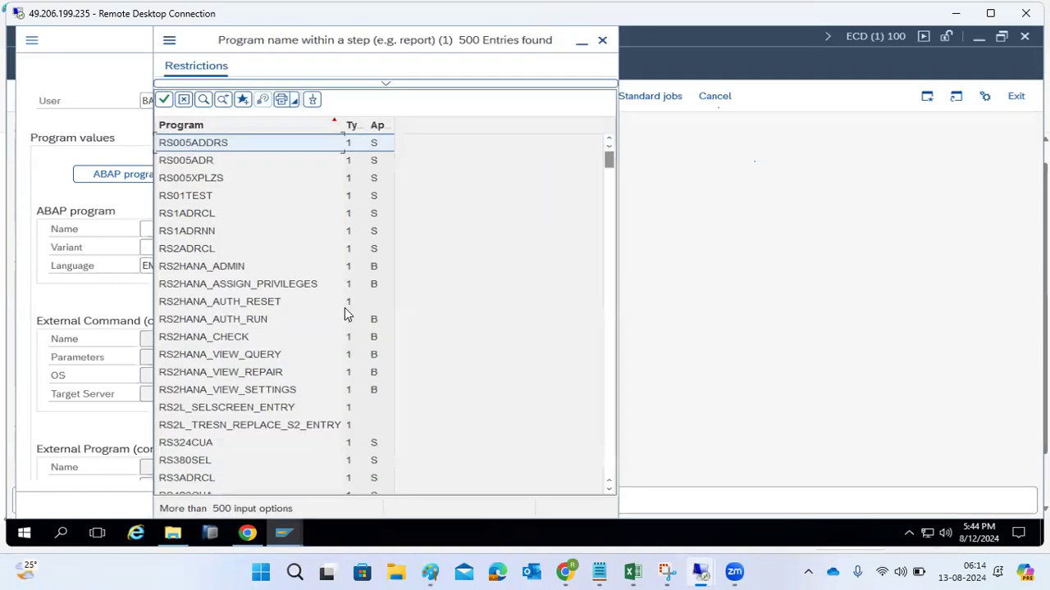
{"action": "left_click", "coordinate": [171, 215]}
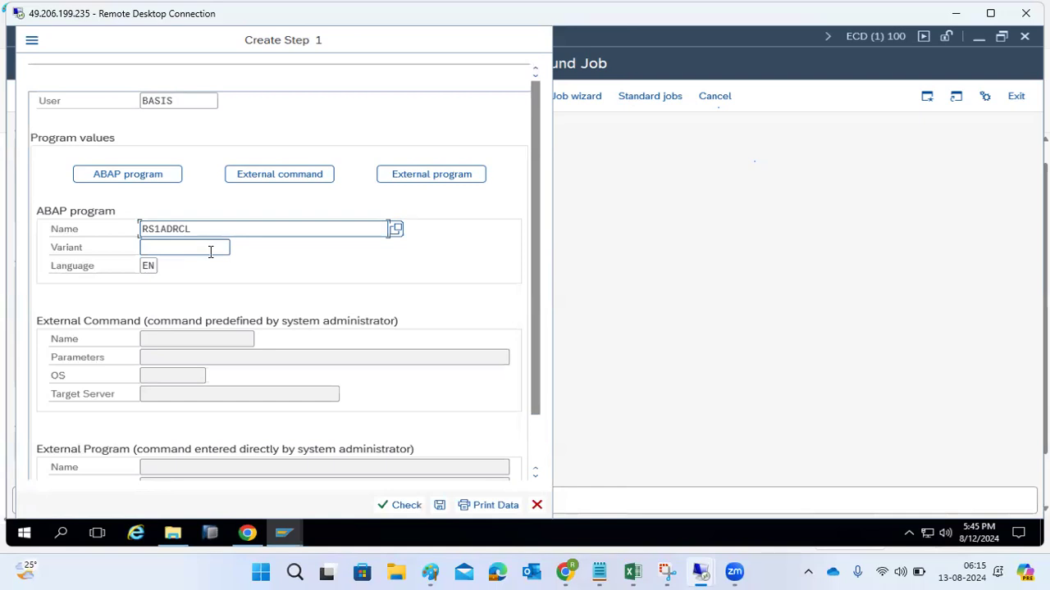
{"action": "left_click", "coordinate": [211, 250]}
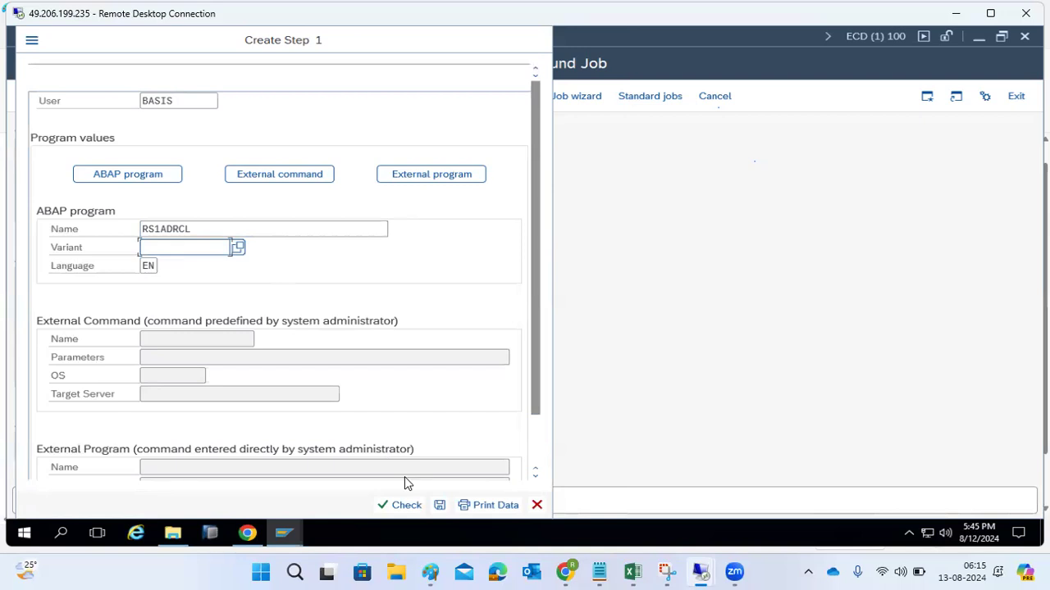
{"action": "left_click", "coordinate": [439, 505]}
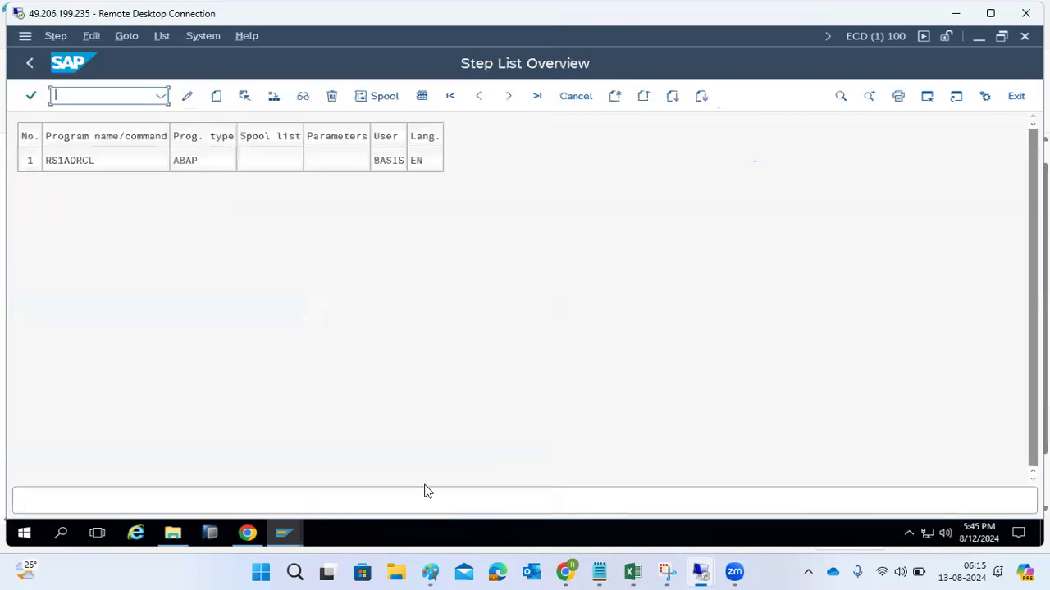
{"action": "left_click", "coordinate": [30, 64]}
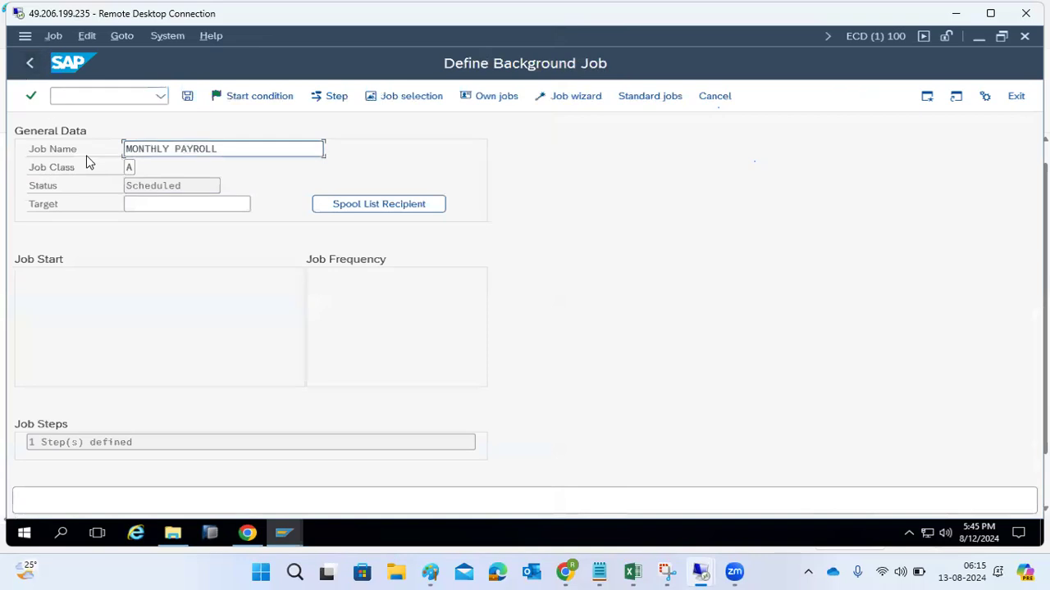
- Start a second step from the job's step list and examine its external command and external program sections
{"action": "left_click", "coordinate": [319, 98]}
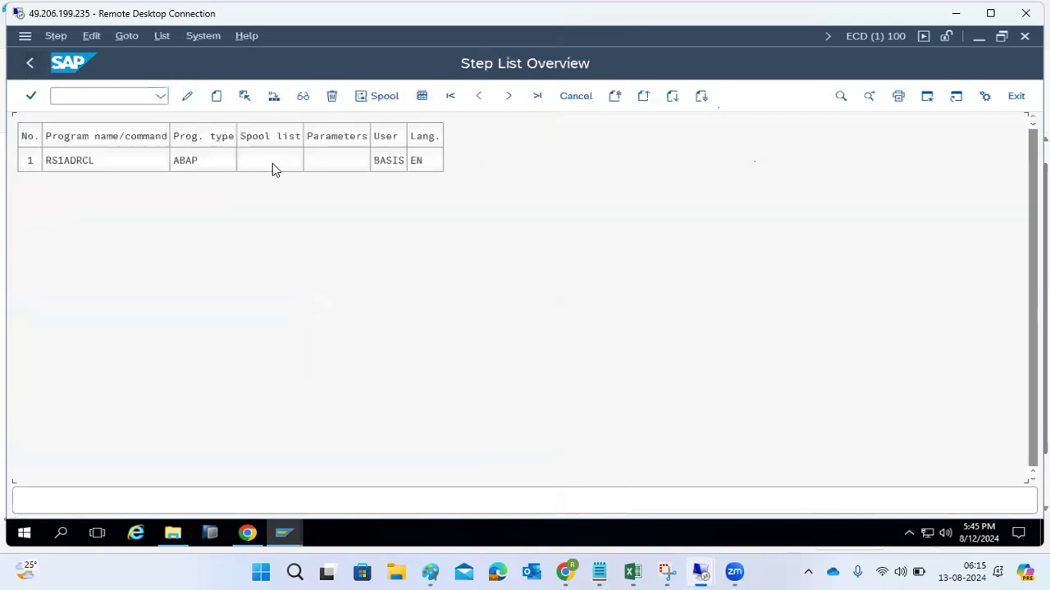
{"action": "left_click", "coordinate": [79, 161]}
{"action": "left_click", "coordinate": [216, 96]}
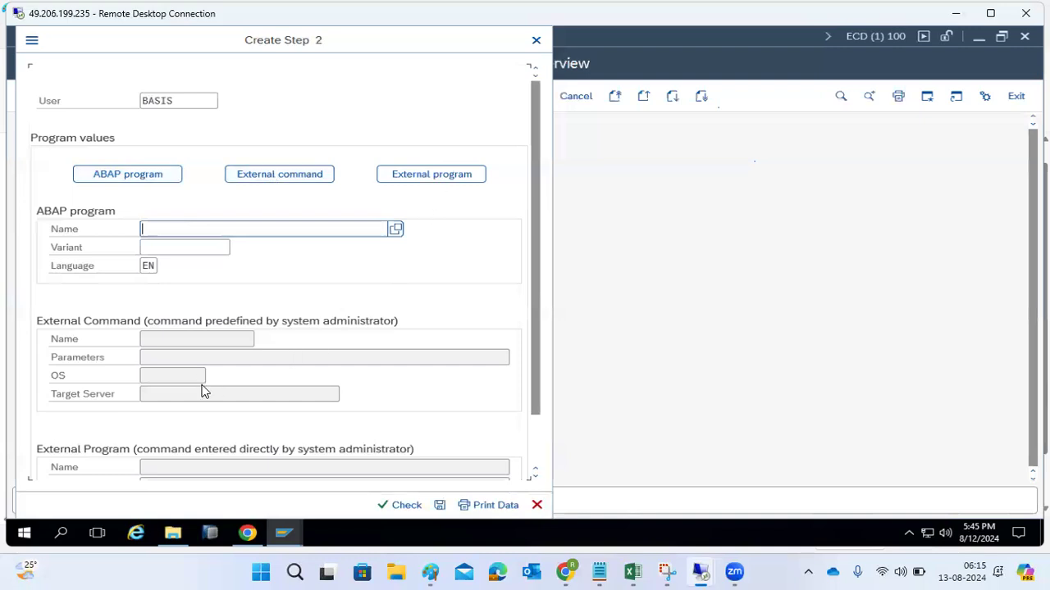
{"action": "scroll", "coordinate": [203, 392], "scroll_direction": "down", "scroll_amount": 2}
{"action": "left_click", "coordinate": [189, 411]}
{"action": "left_click", "coordinate": [175, 294]}
{"action": "scroll", "coordinate": [185, 291], "scroll_direction": "up", "scroll_amount": 1}
{"action": "scroll", "coordinate": [188, 302], "scroll_direction": "down", "scroll_amount": 1}
{"action": "scroll", "coordinate": [164, 341], "scroll_direction": "up", "scroll_amount": 1}
{"action": "scroll", "coordinate": [167, 361], "scroll_direction": "down", "scroll_amount": 1}
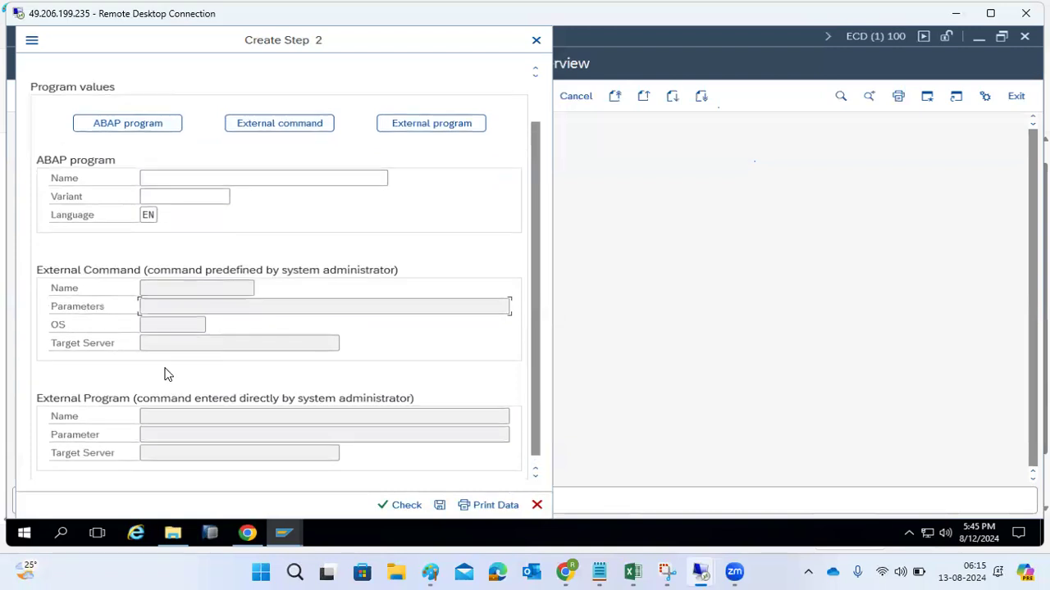
- Switch the new step to an external command to examine its fields, and discard it to return to the job definition
{"action": "left_click", "coordinate": [267, 136]}
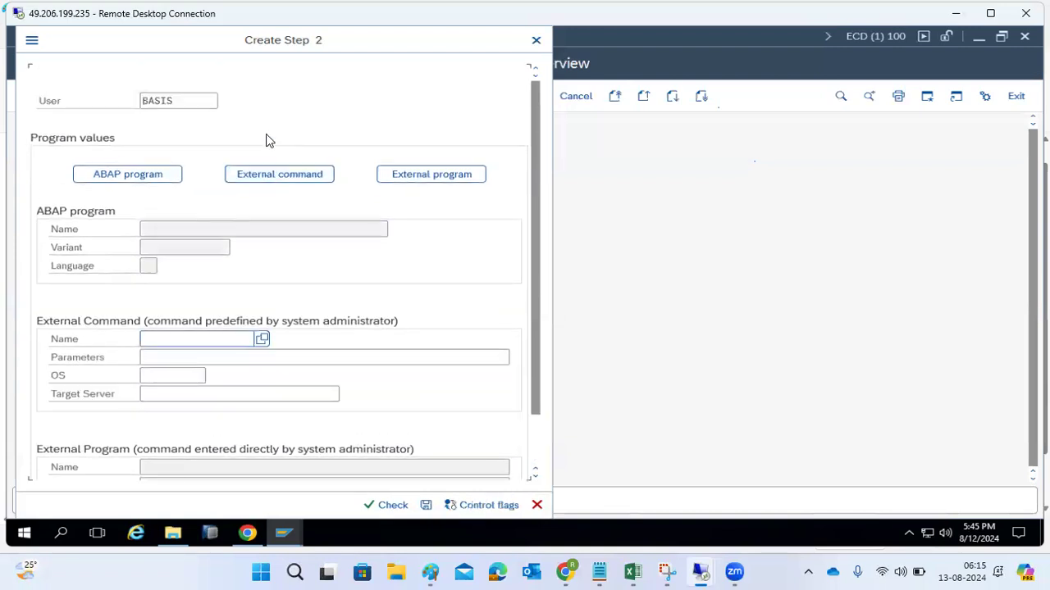
{"action": "scroll", "coordinate": [210, 421], "scroll_direction": "down", "scroll_amount": 1}
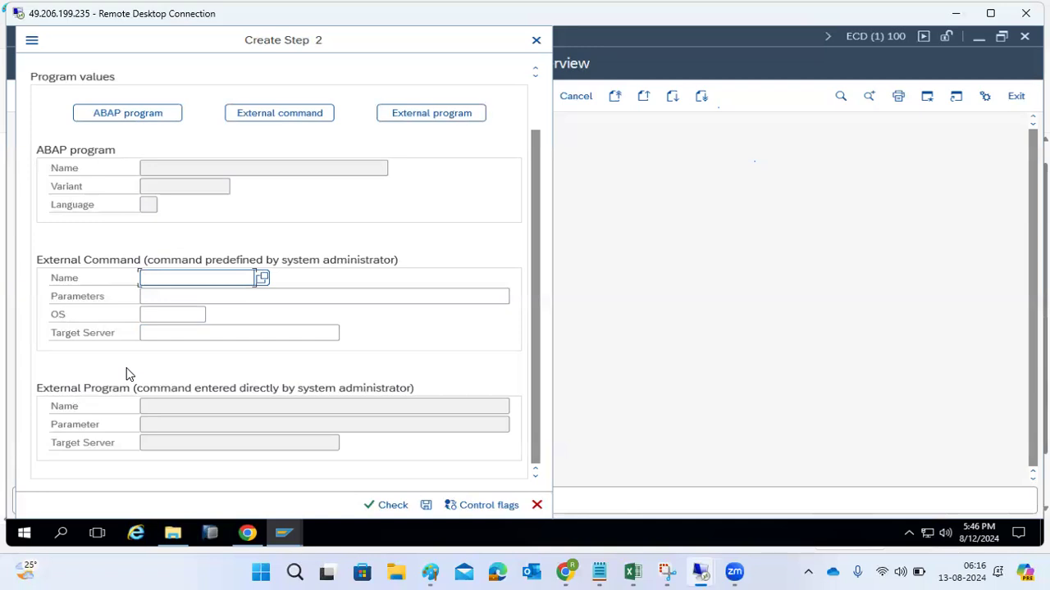
{"action": "left_click", "coordinate": [537, 505]}
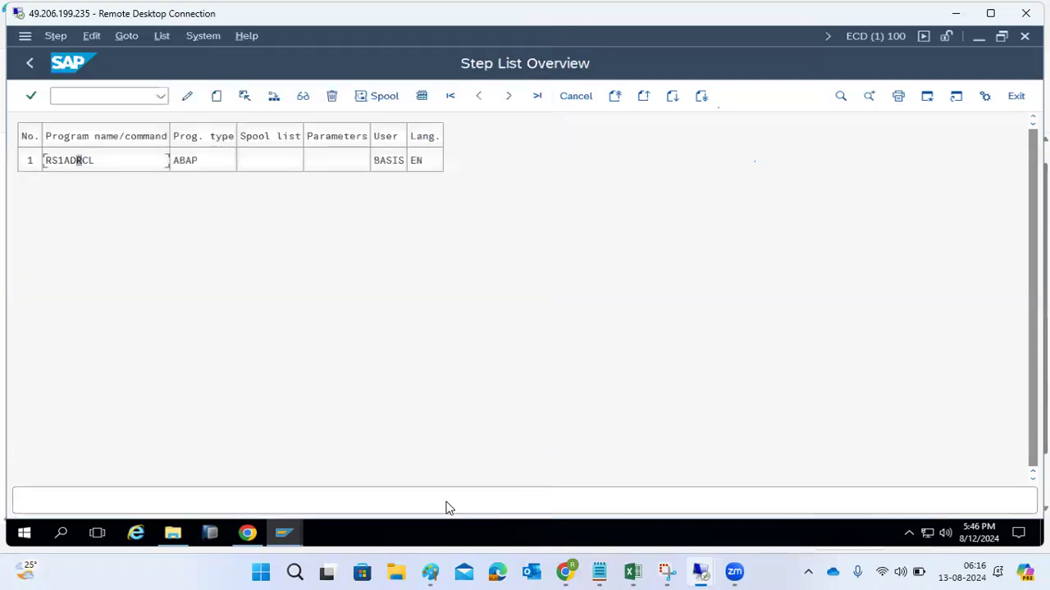
{"action": "left_click", "coordinate": [31, 64]}
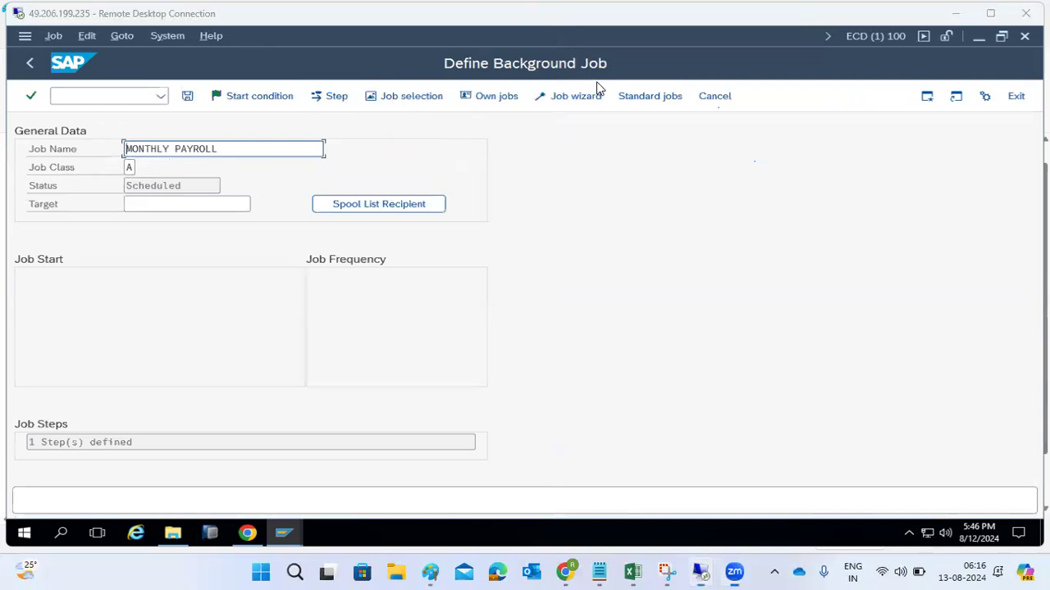
- Open the job's start conditions, switch to Paint and add the line "job startup conditions: Immediate" below the job step types
{"action": "left_click", "coordinate": [255, 98]}
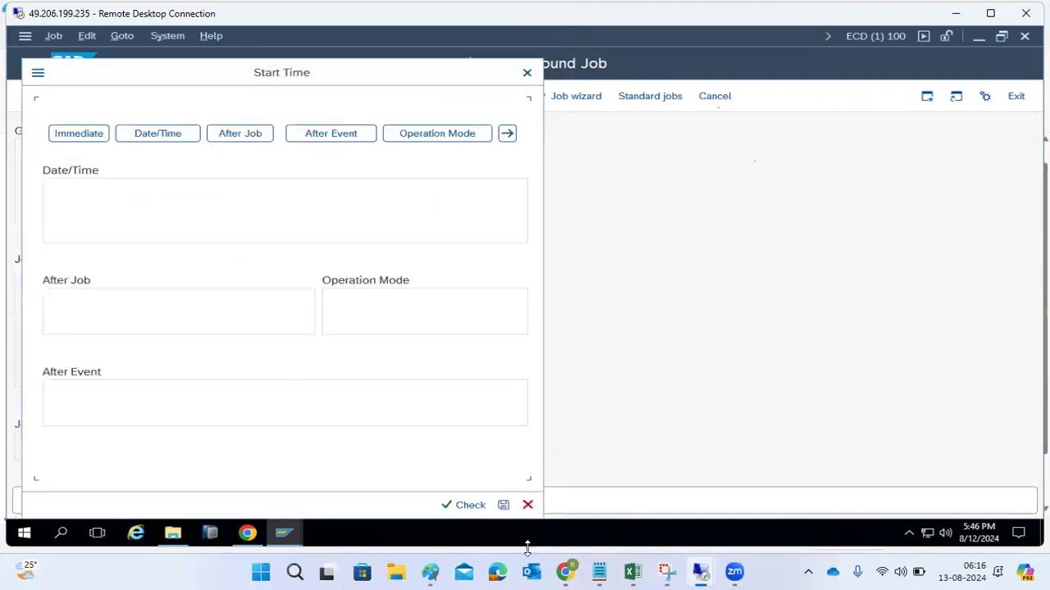
{"action": "left_click", "coordinate": [435, 574]}
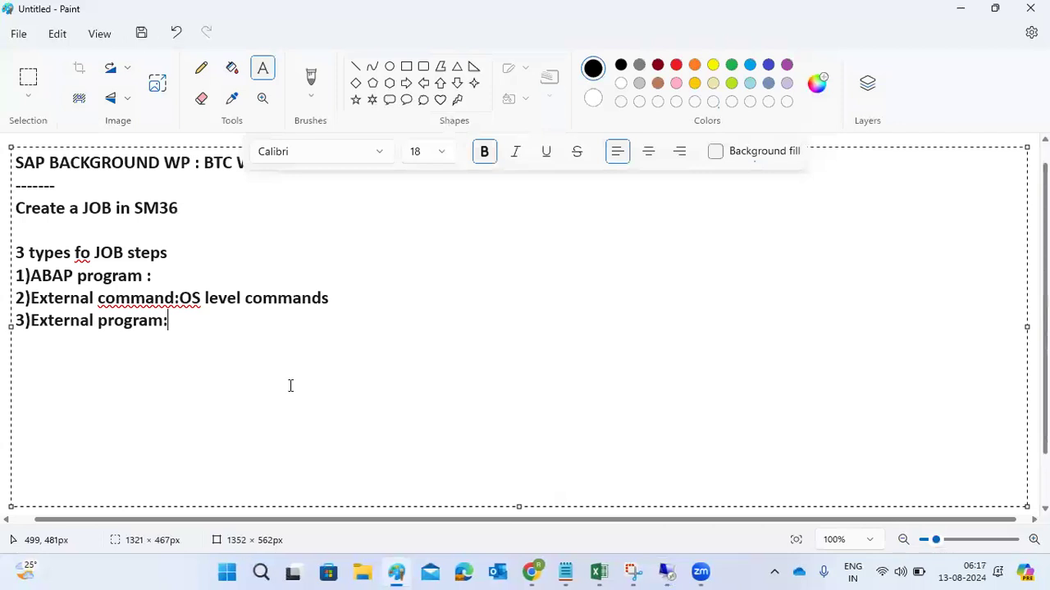
{"action": "key", "text": "Return"}
{"action": "key", "text": "Return"}
{"action": "type", "text": "job start"}
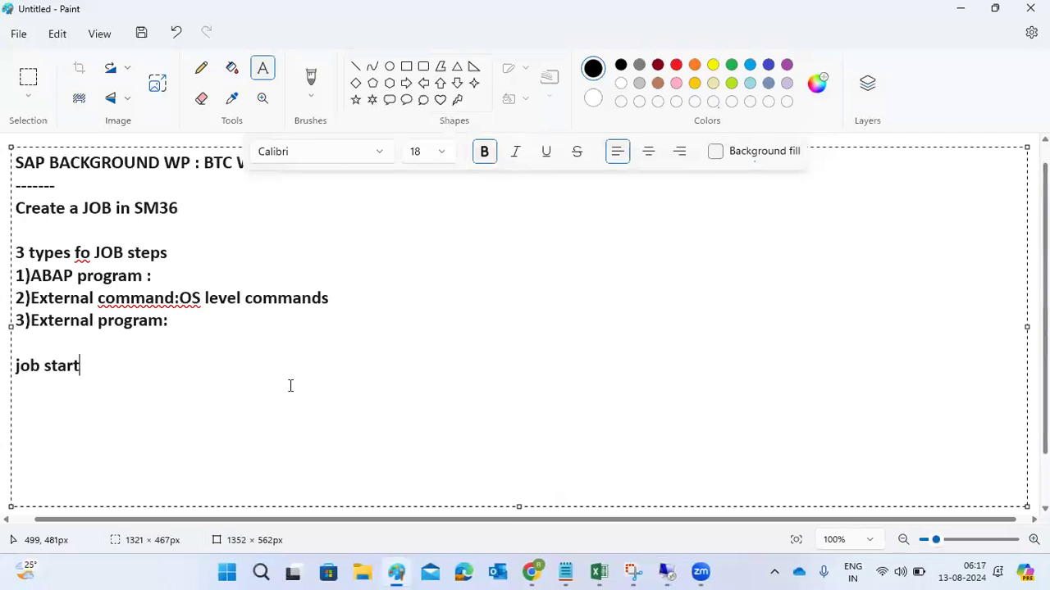
{"action": "type", "text": "up condition"}
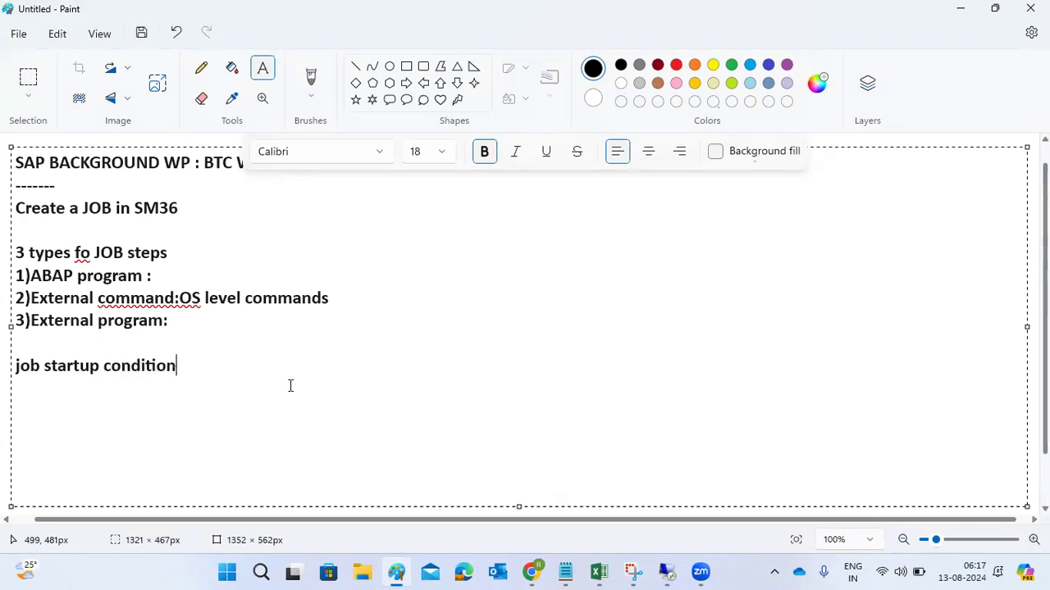
{"action": "type", "text": "s: Immeidate"}
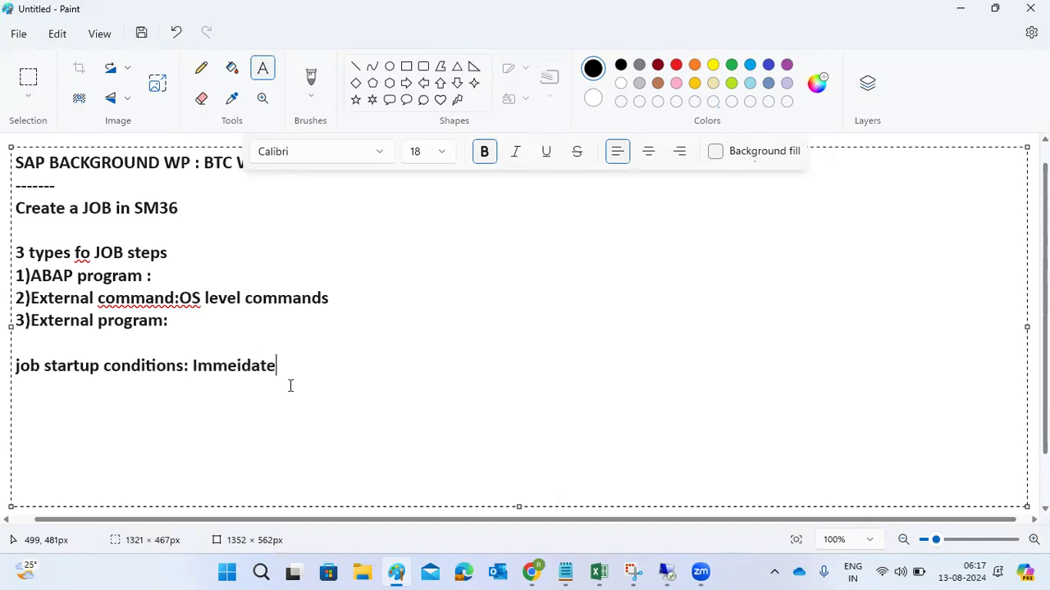
{"action": "right_click", "coordinate": [242, 367]}
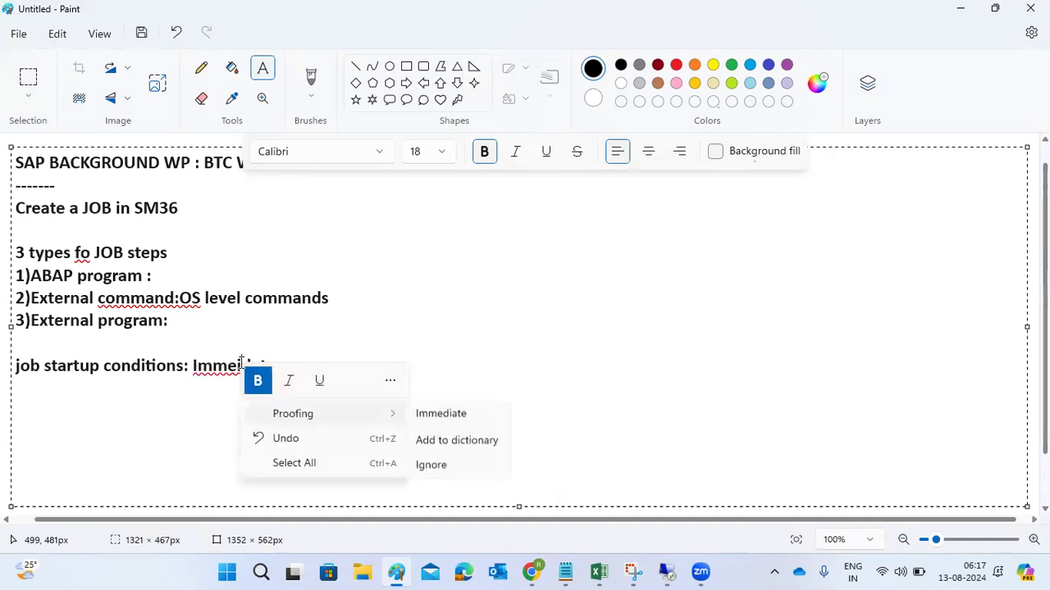
{"action": "left_click", "coordinate": [435, 415]}
- Extend the startup conditions line with ",date/time,after event ,after job , OM" and highlight OM
{"action": "type", "text": ",date"}
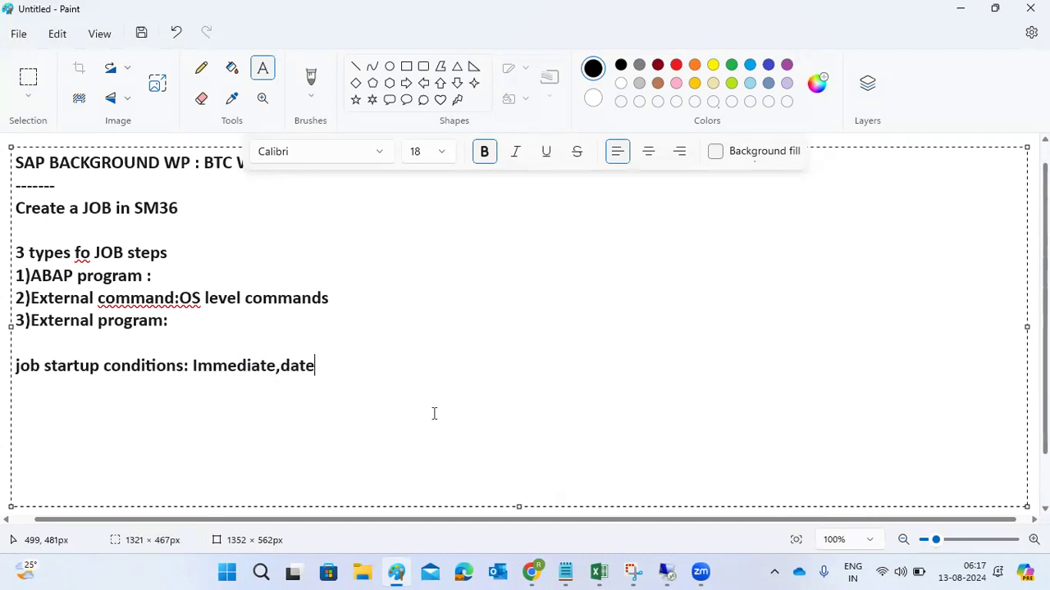
{"action": "type", "text": "/time,after event ,aft"}
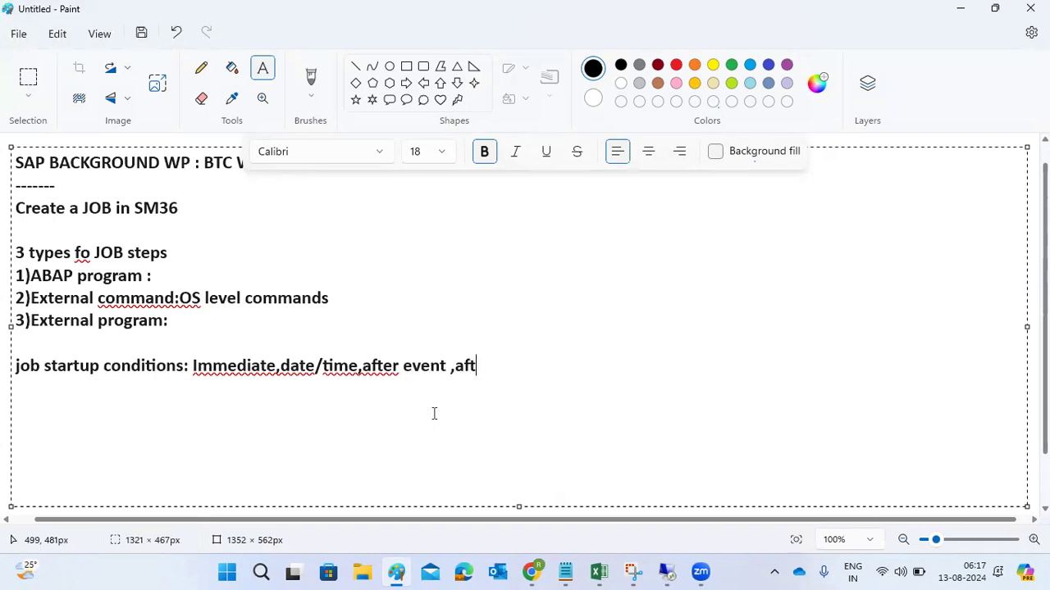
{"action": "type", "text": "er job , OM"}
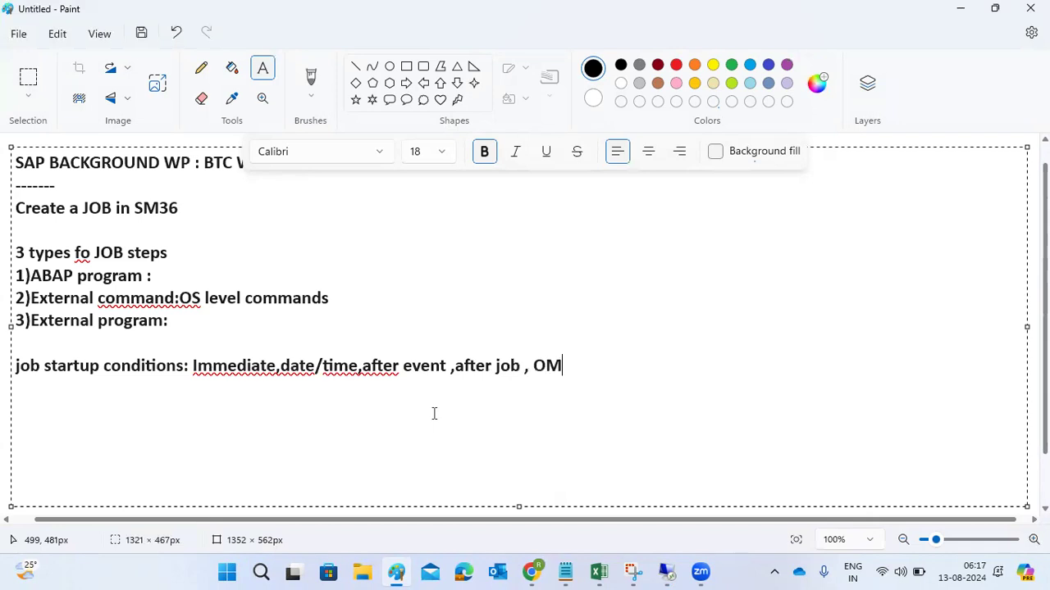
{"action": "left_click_drag", "start_coordinate": [533, 365], "coordinate": [563, 363]}
- Switch back to the SAP remote session and choose an immediate start for the job
{"action": "mouse_move", "coordinate": [666, 571]}
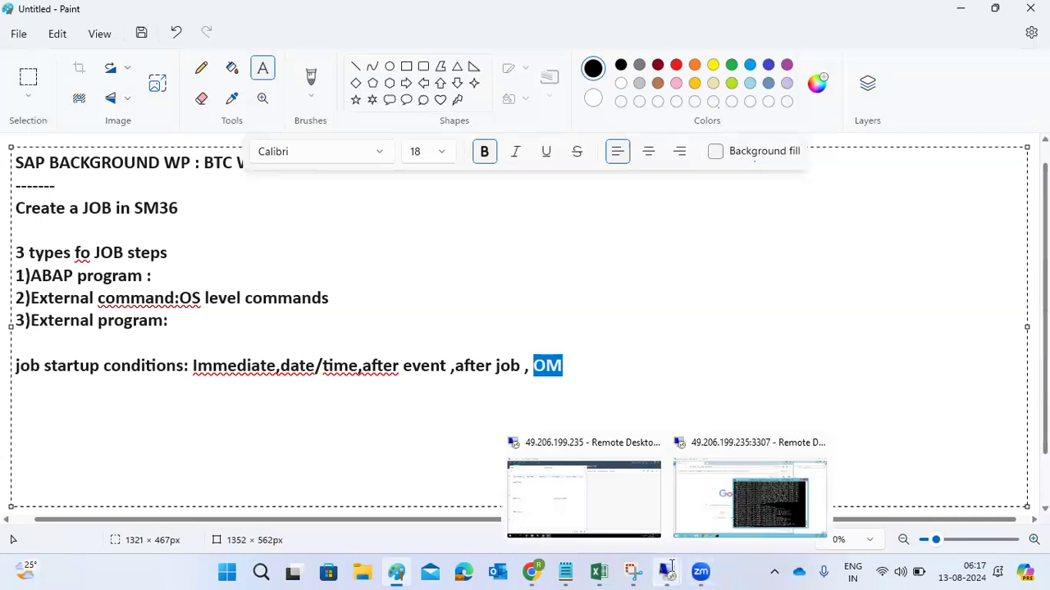
{"action": "left_click", "coordinate": [573, 492]}
{"action": "left_click", "coordinate": [79, 138]}
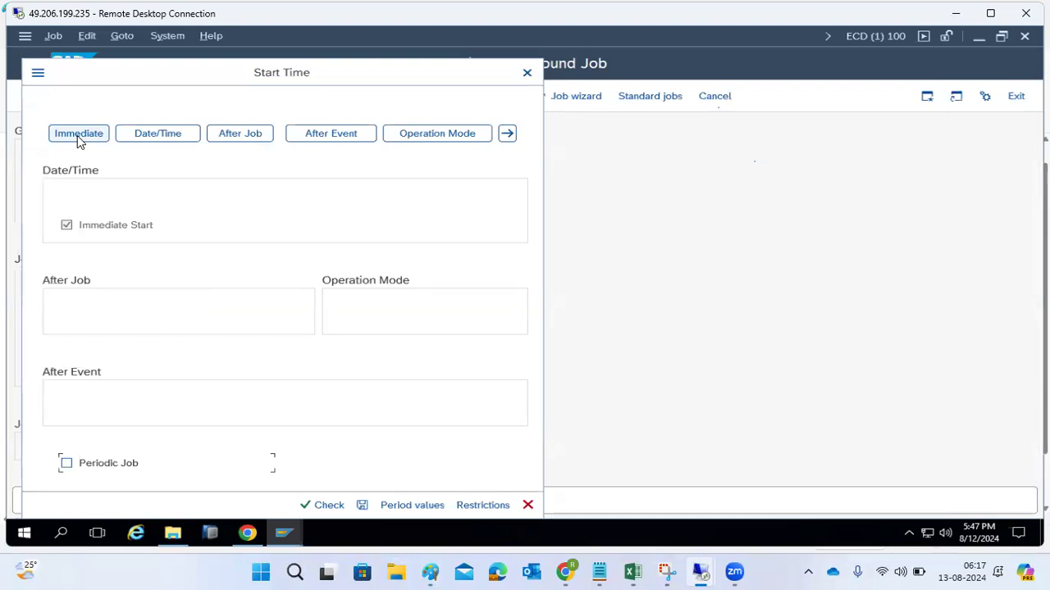
- Try a date/time start for the job with the scheduled start date 14.08.2024
{"action": "left_click", "coordinate": [163, 136]}
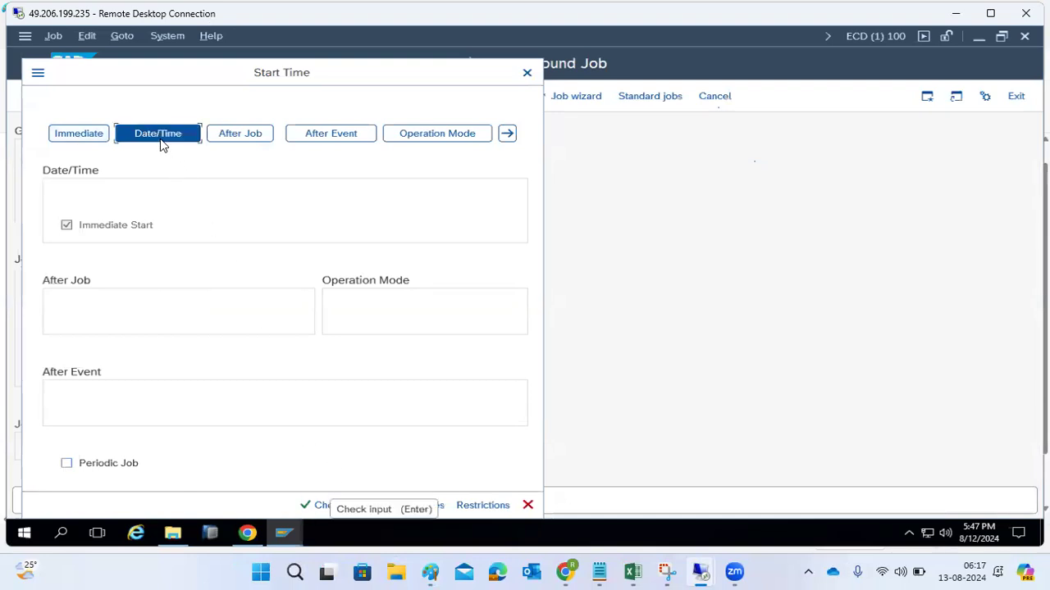
{"action": "left_click", "coordinate": [304, 189]}
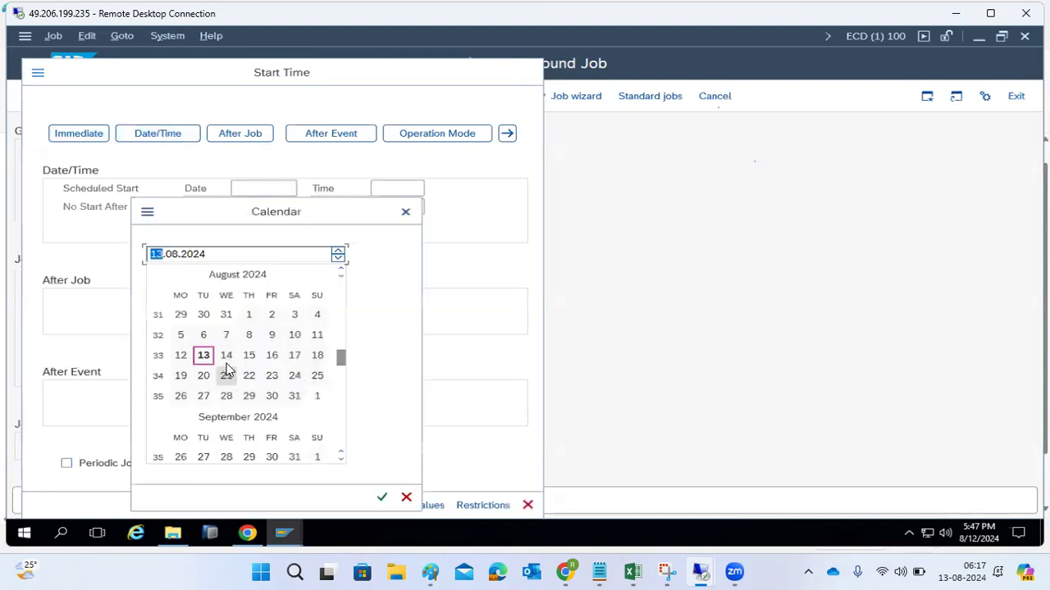
{"action": "double_click", "coordinate": [226, 358]}
{"action": "left_click", "coordinate": [421, 193]}
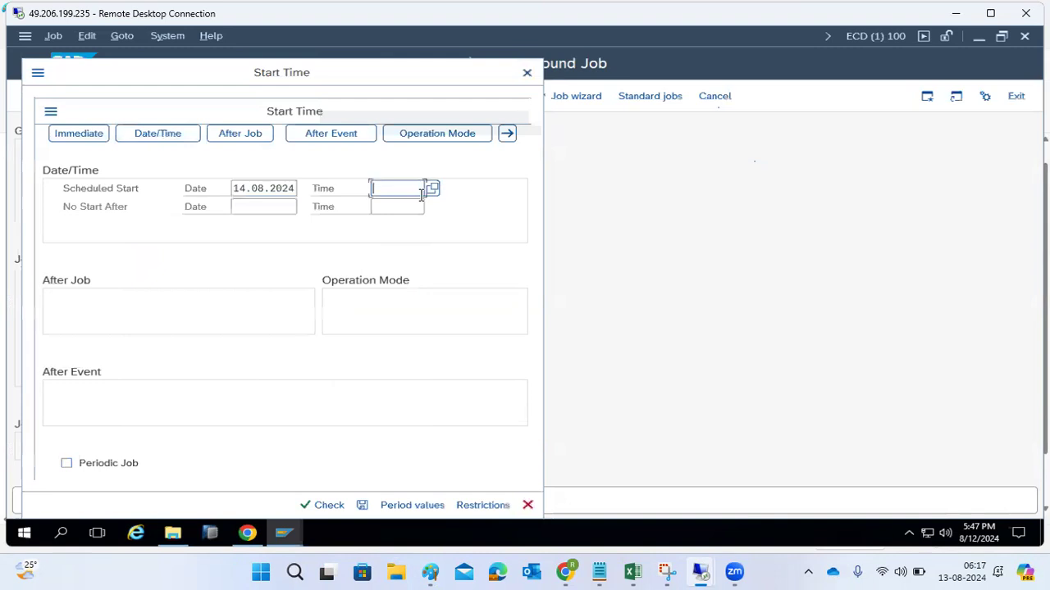
- Set the job to start immediately and repeat with a monthly period
{"action": "left_click", "coordinate": [86, 135]}
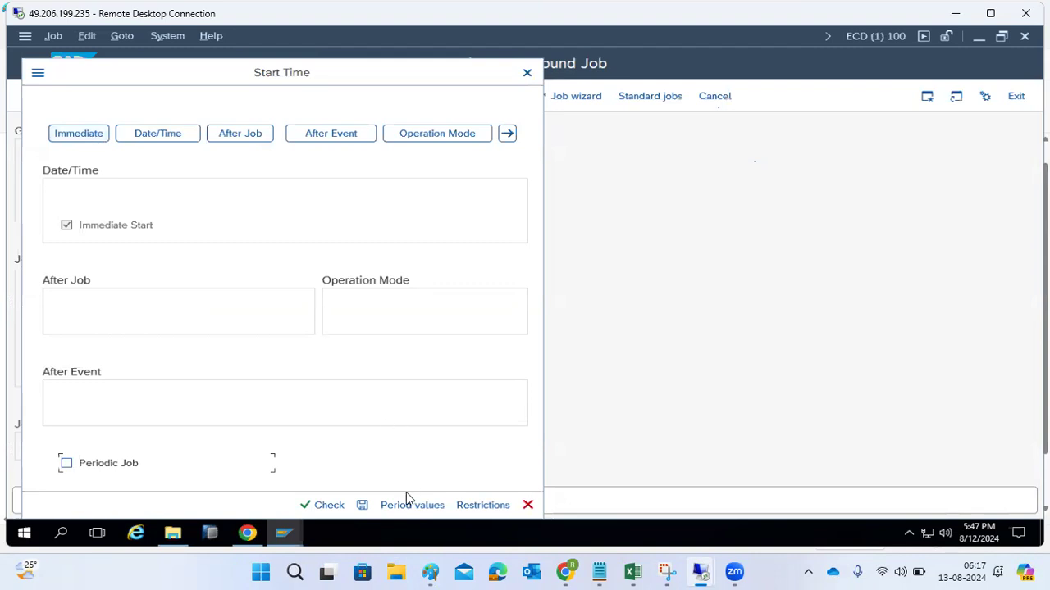
{"action": "left_click", "coordinate": [115, 231]}
{"action": "left_click", "coordinate": [394, 509]}
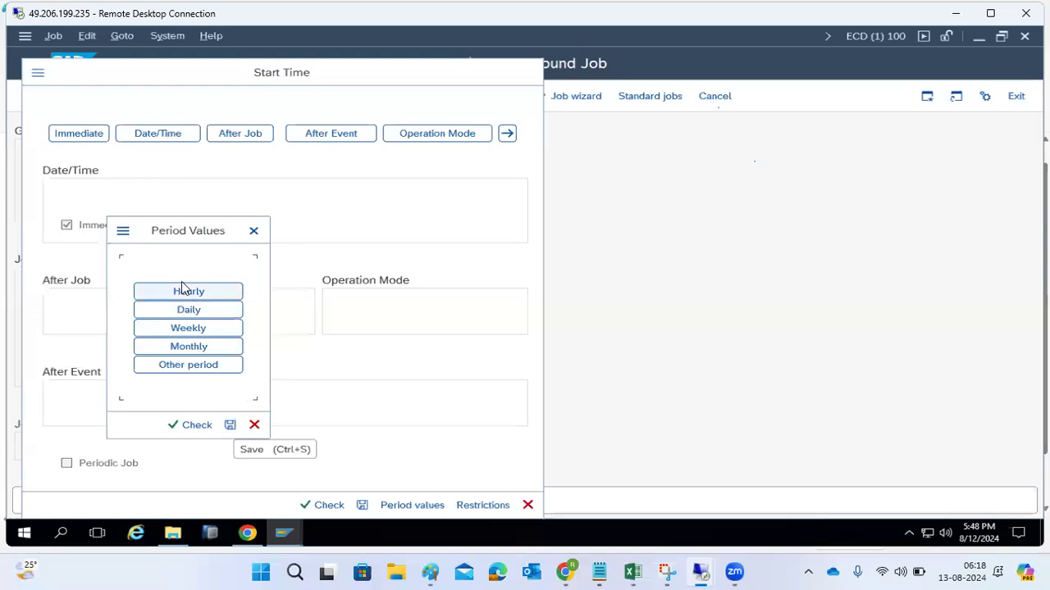
{"action": "left_click", "coordinate": [195, 293]}
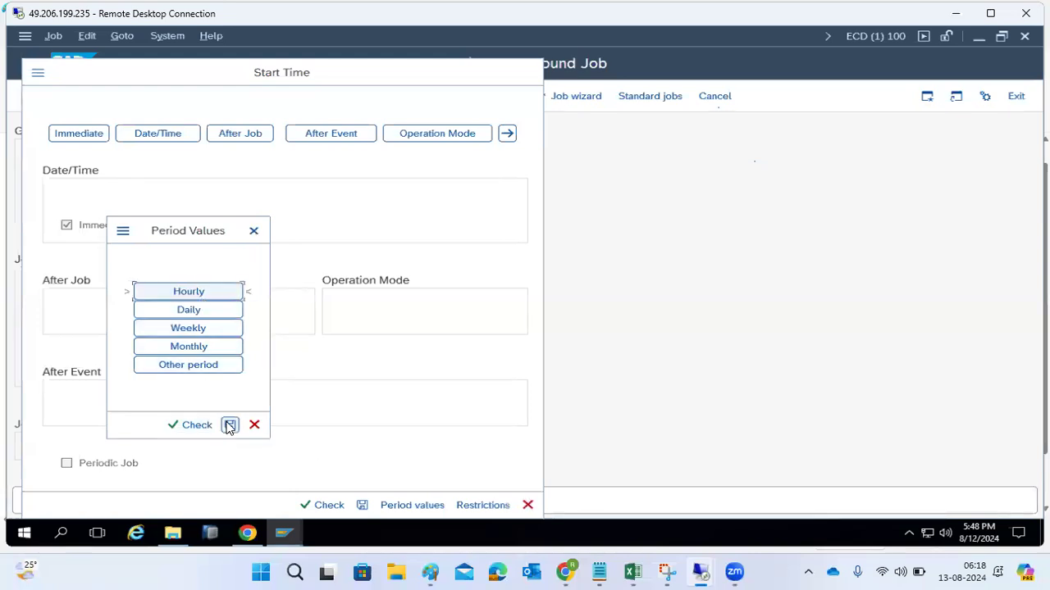
{"action": "left_click", "coordinate": [199, 348]}
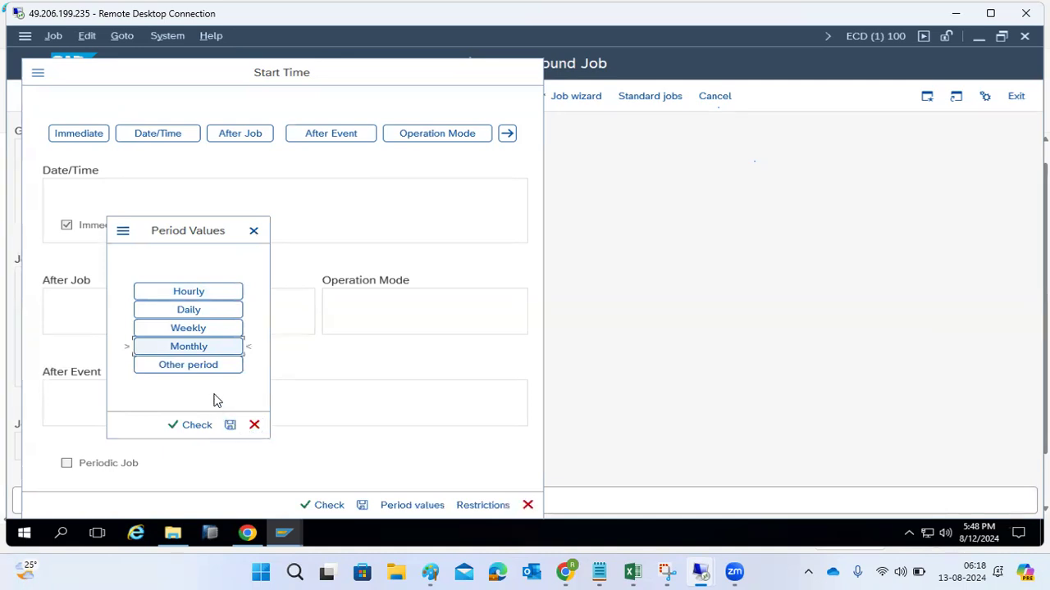
{"action": "left_click", "coordinate": [230, 426]}
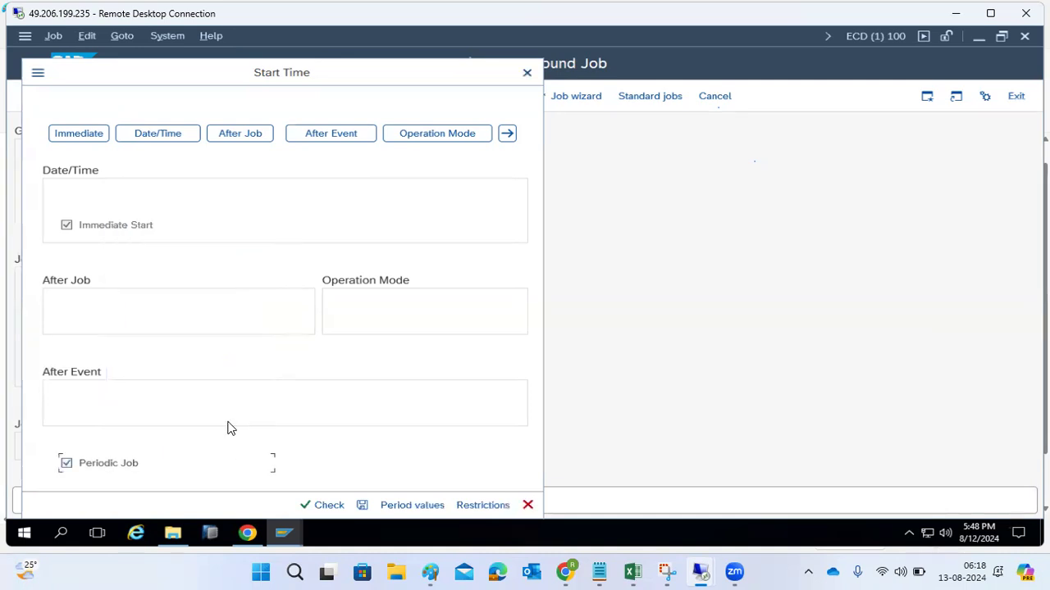
- Restrict the start dates with a factory calendar and "Not on Sundays or public holidays", and save the start conditions
{"action": "left_click", "coordinate": [472, 506]}
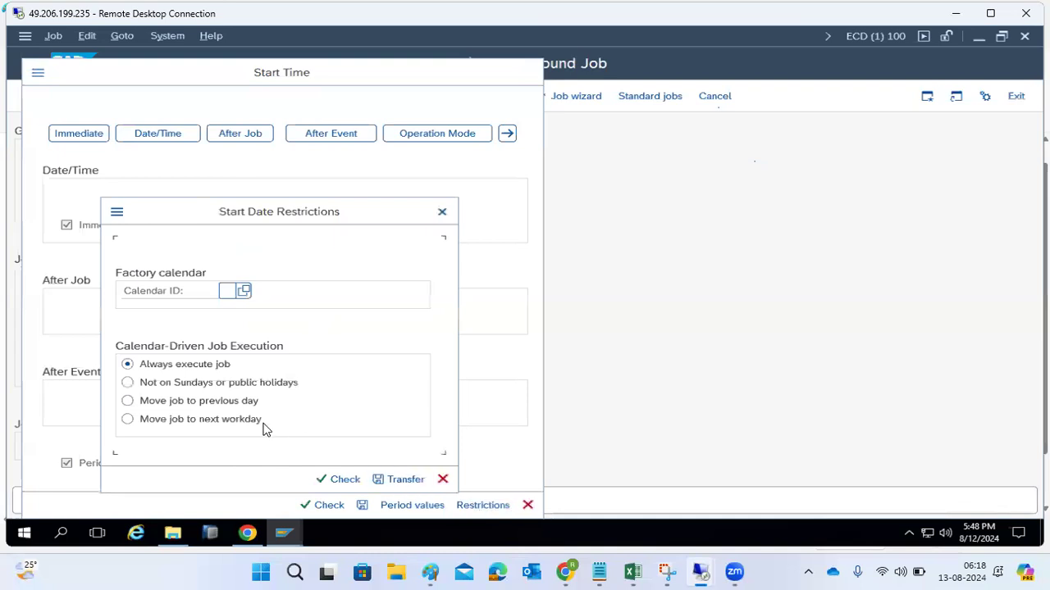
{"action": "left_click", "coordinate": [244, 293]}
{"action": "double_click", "coordinate": [272, 301]}
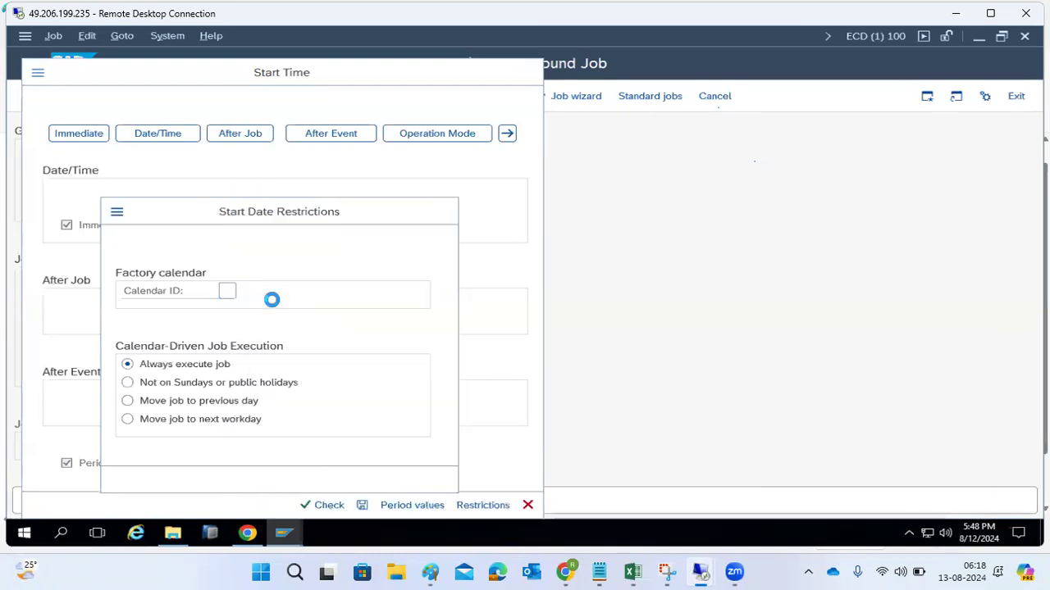
{"action": "left_click", "coordinate": [168, 385]}
{"action": "left_click", "coordinate": [390, 479]}
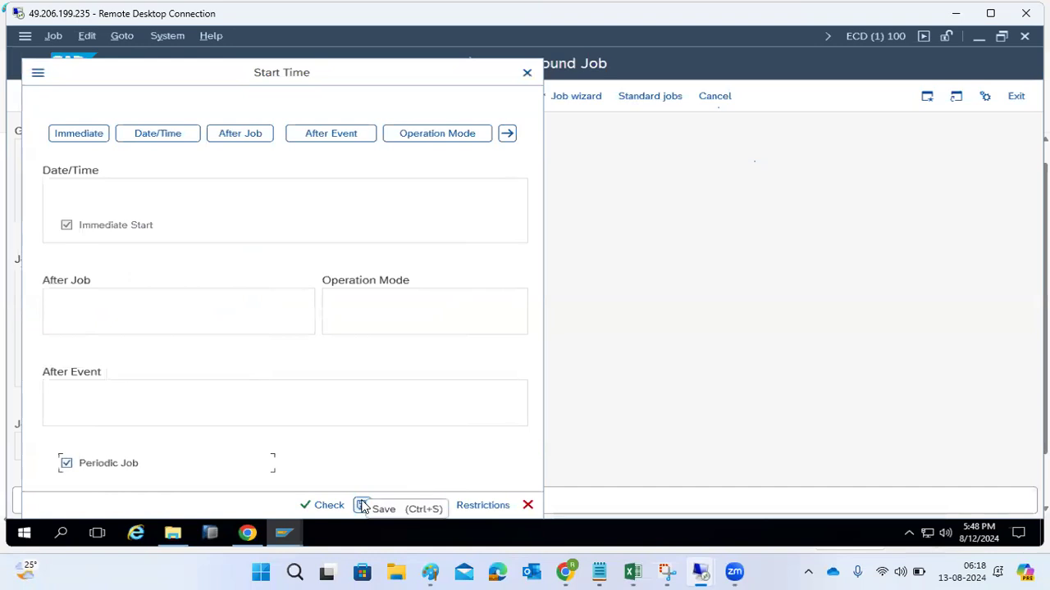
{"action": "left_click", "coordinate": [364, 506]}
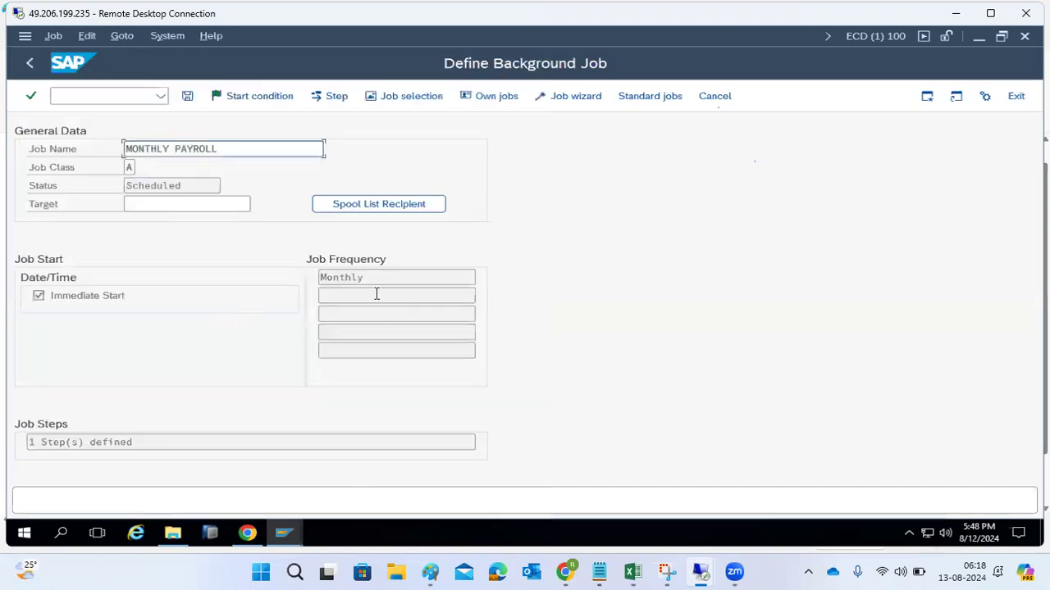
- Save the MONTHLY PAYROLL job, reopen and save its start conditions, and save the job a second time
{"action": "left_click_drag", "start_coordinate": [324, 277], "coordinate": [371, 280]}
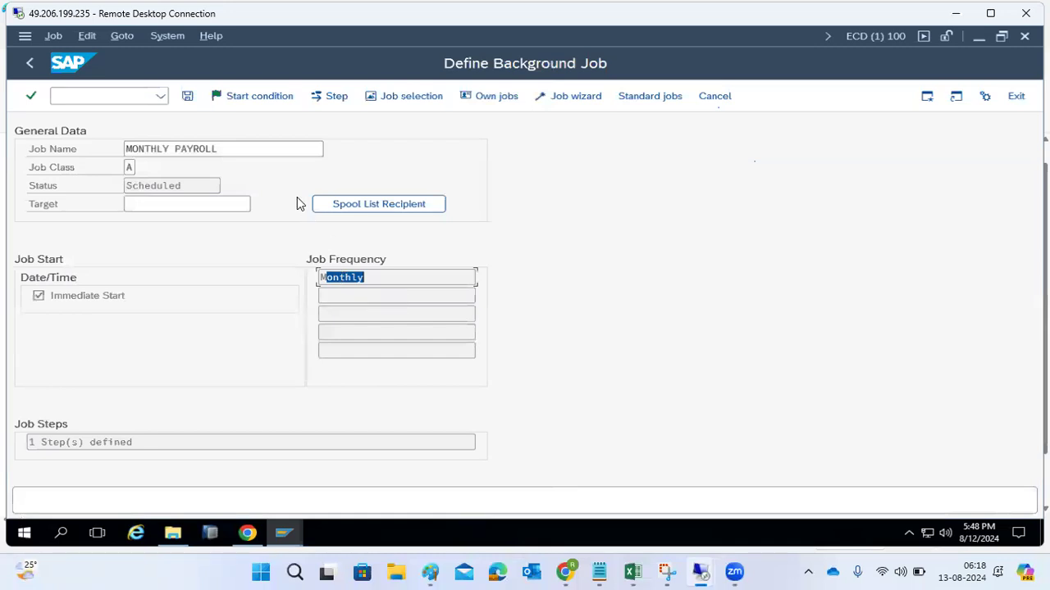
{"action": "left_click", "coordinate": [190, 102]}
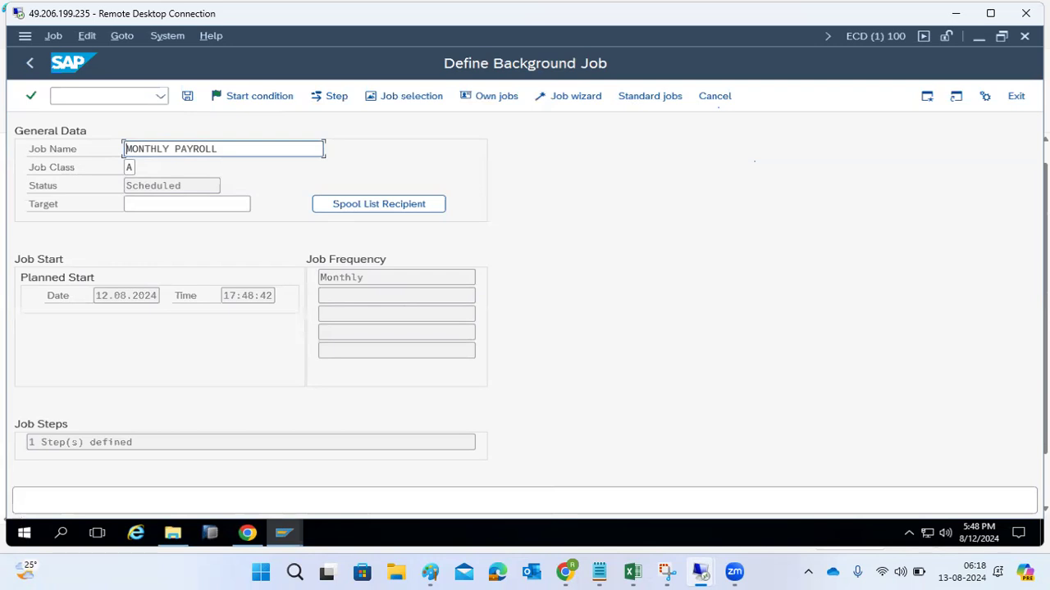
{"action": "left_click_drag", "start_coordinate": [1044, 222], "coordinate": [1048, 222]}
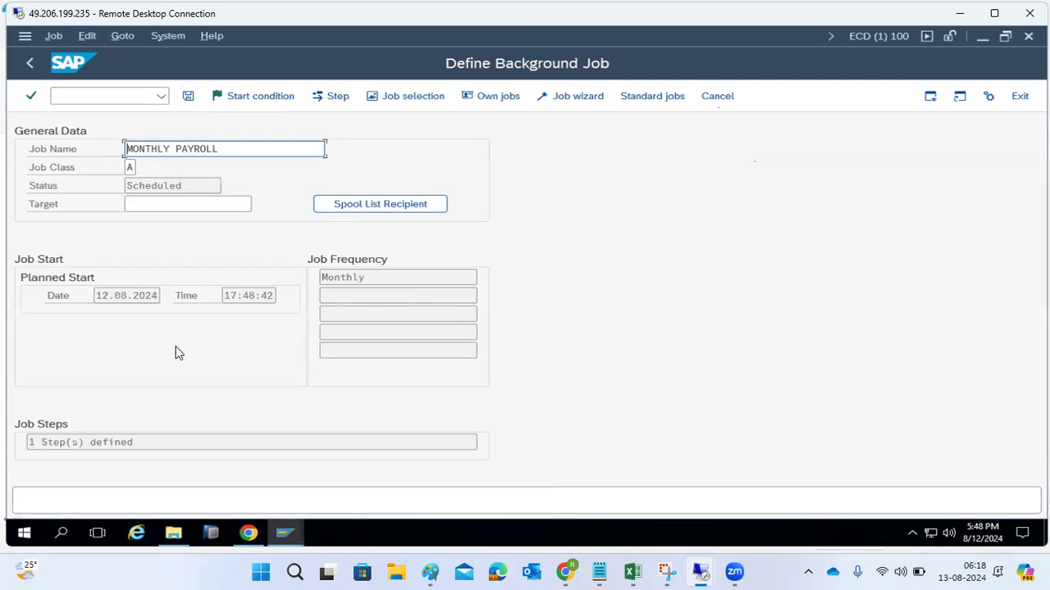
{"action": "left_click", "coordinate": [231, 100]}
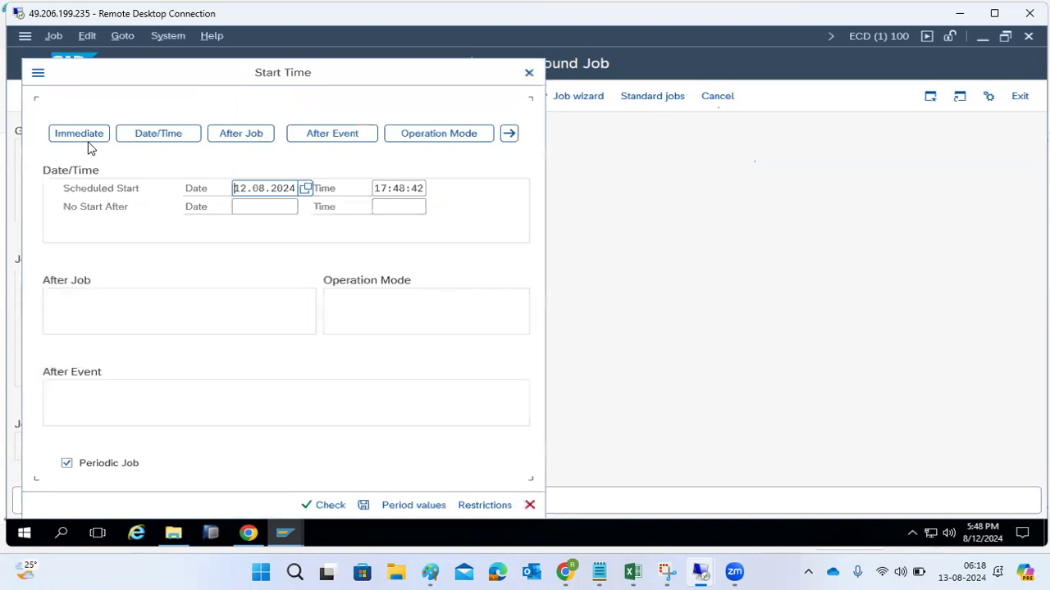
{"action": "left_click", "coordinate": [364, 506]}
{"action": "left_click", "coordinate": [190, 97]}
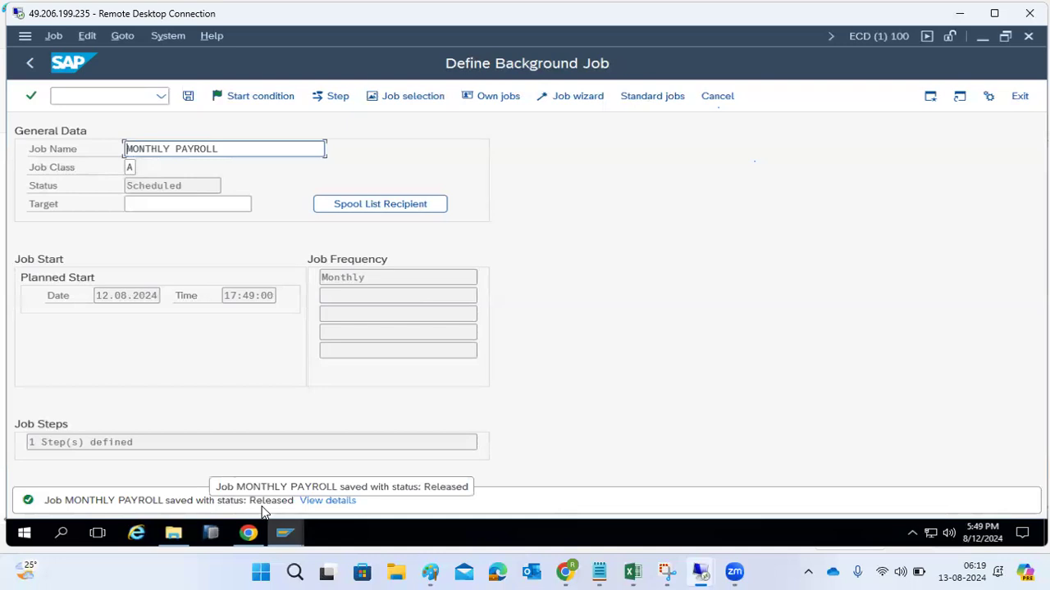
- Switch to the Paint notes and start a "JOb status -" line below the job startup conditions
{"action": "left_click", "coordinate": [430, 572]}
{"action": "left_click", "coordinate": [571, 366]}
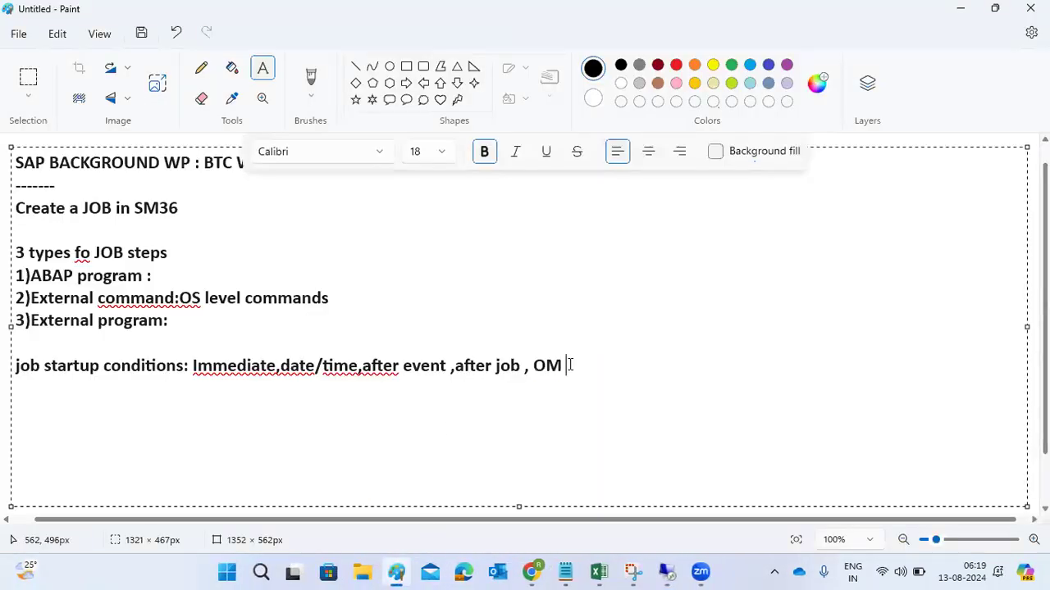
{"action": "key", "text": "Return"}
{"action": "key", "text": "Return"}
{"action": "type", "text": "JOb status -"}
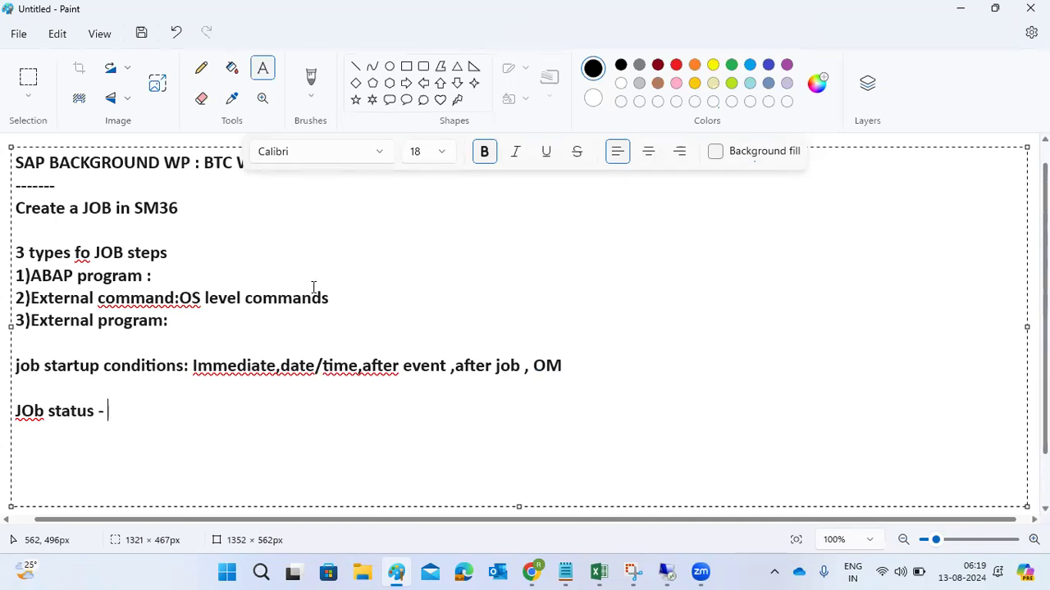
{"action": "left_click_drag", "start_coordinate": [121, 300], "coordinate": [163, 320]}
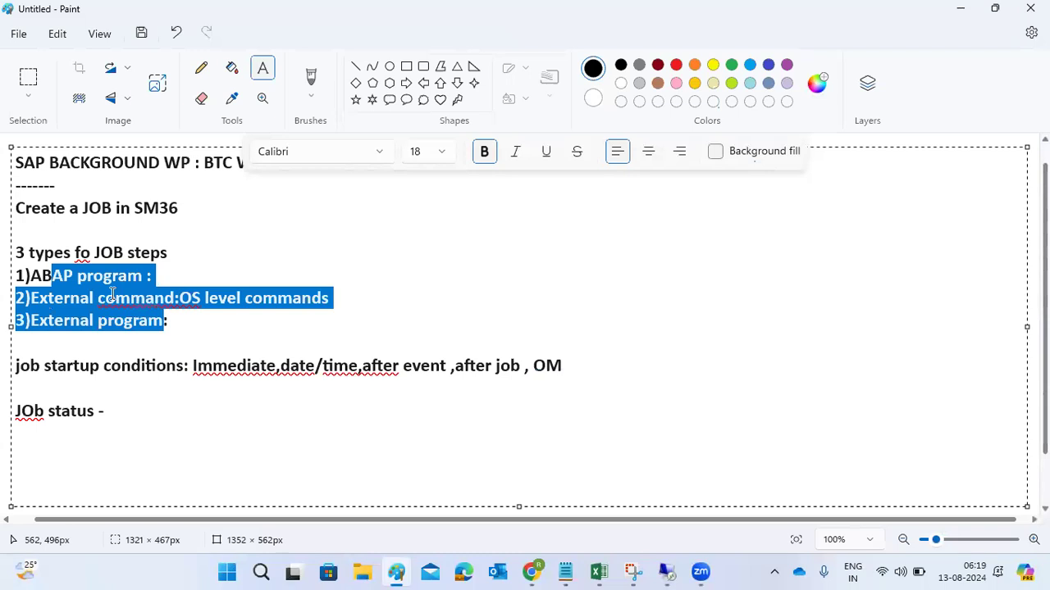
{"action": "left_click_drag", "start_coordinate": [130, 366], "coordinate": [566, 386]}
{"action": "left_click", "coordinate": [171, 420]}
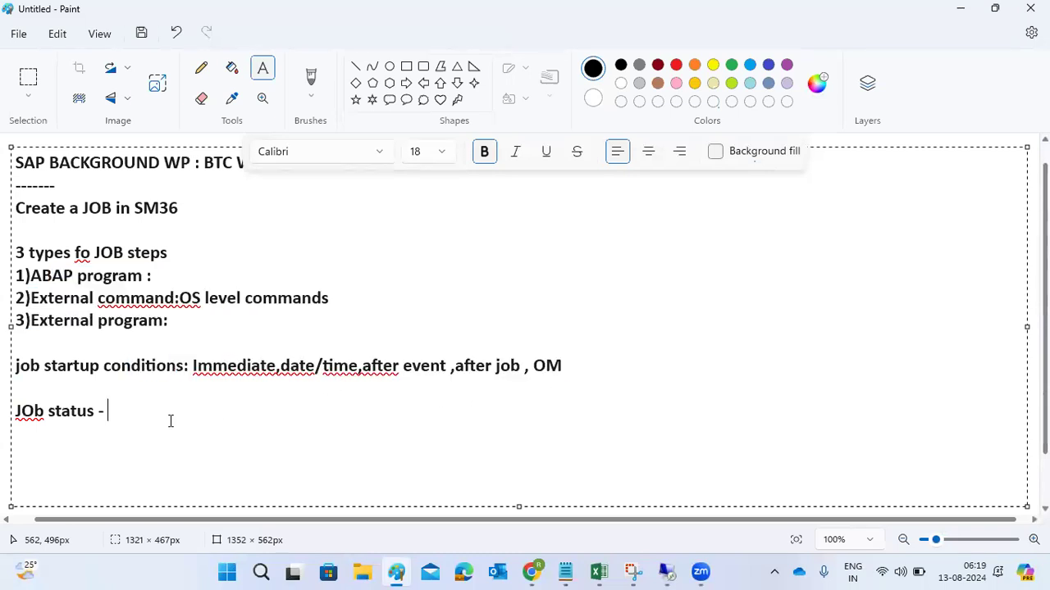
- Complete the job status line with "scheduled -->Released ---> Ready --->Active --->Finished --->canceled"
{"action": "type", "text": "scheduled "}
{"action": "type", "text": "---"}
{"action": "type", "text": ">"}
{"action": "type", "text": "R"}
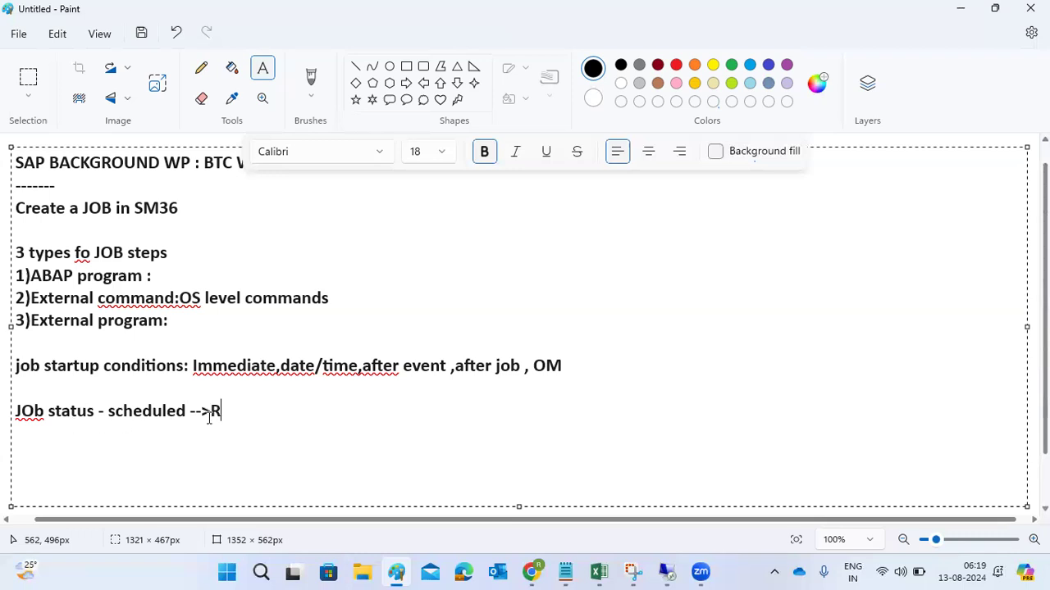
{"action": "type", "text": "eleased -"}
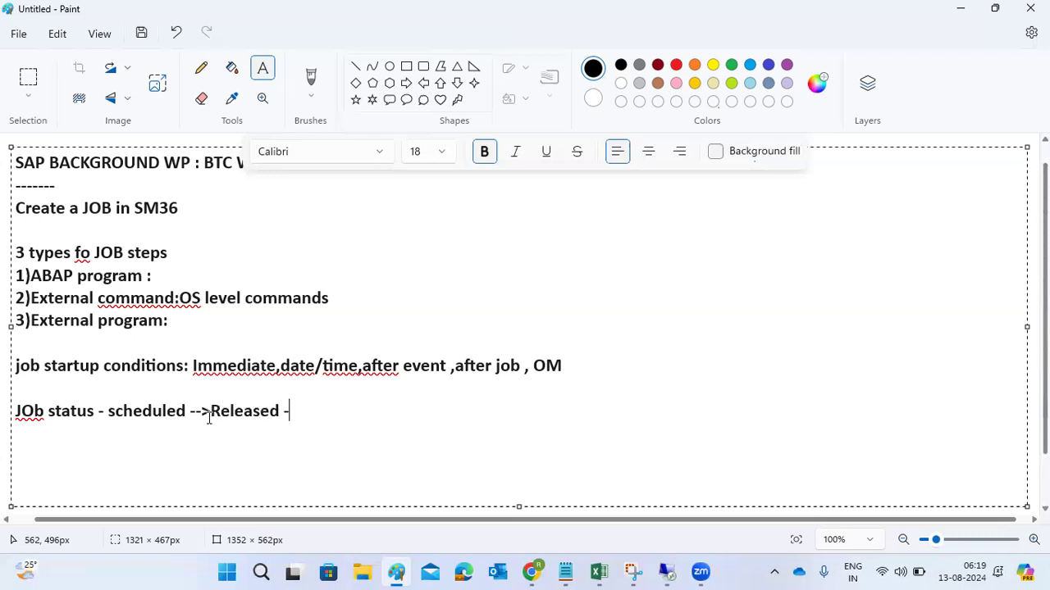
{"action": "type", "text": "--> Ready --->Active --->Finished --->canceled"}
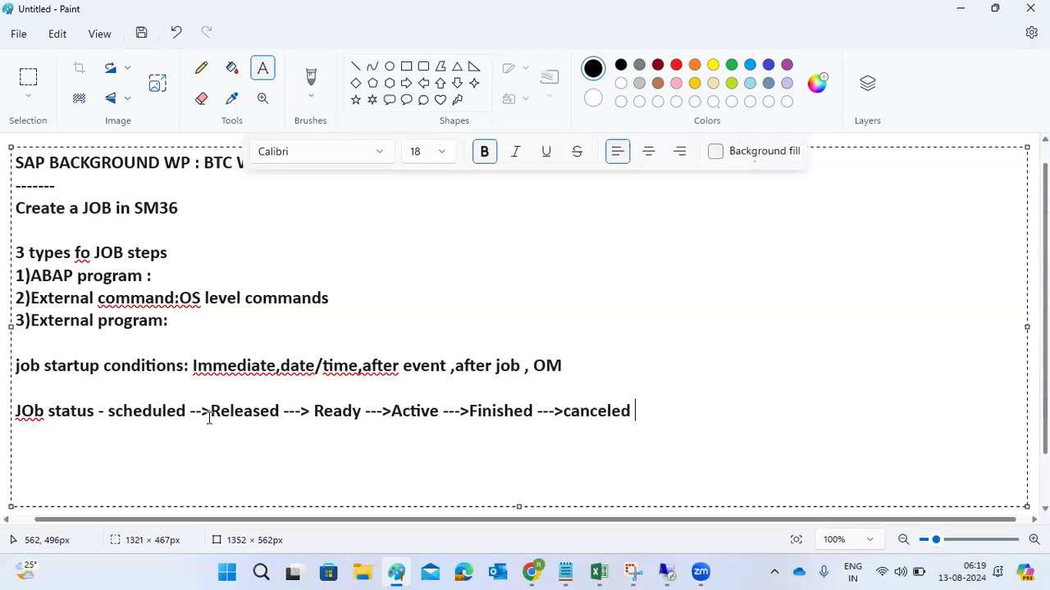
- Replace the arrow between Finished and canceled in the job status line with "or"
{"action": "left_click_drag", "start_coordinate": [123, 411], "coordinate": [153, 411]}
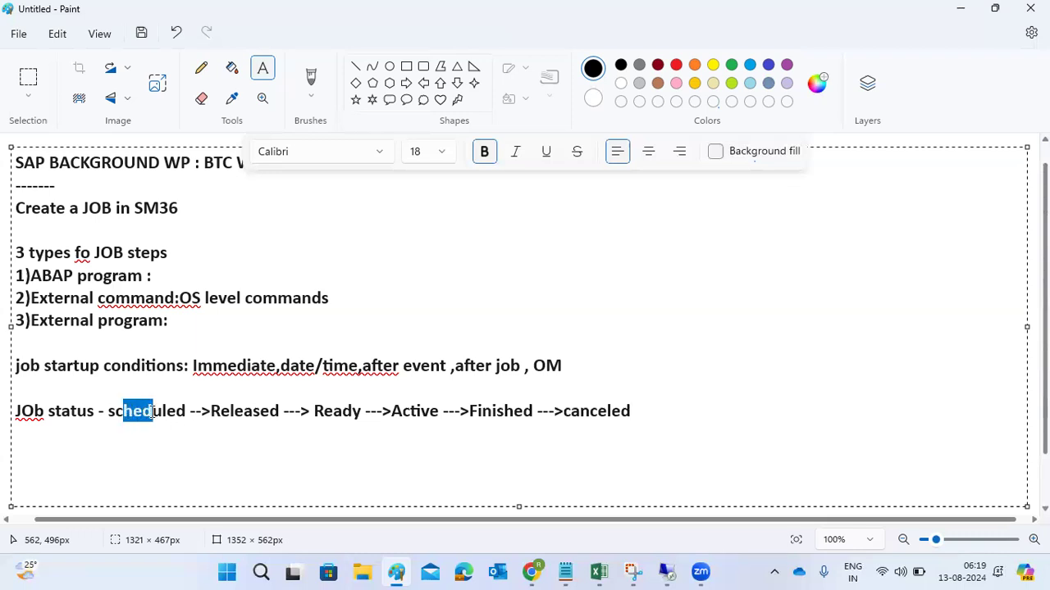
{"action": "left_click_drag", "start_coordinate": [211, 411], "coordinate": [344, 409]}
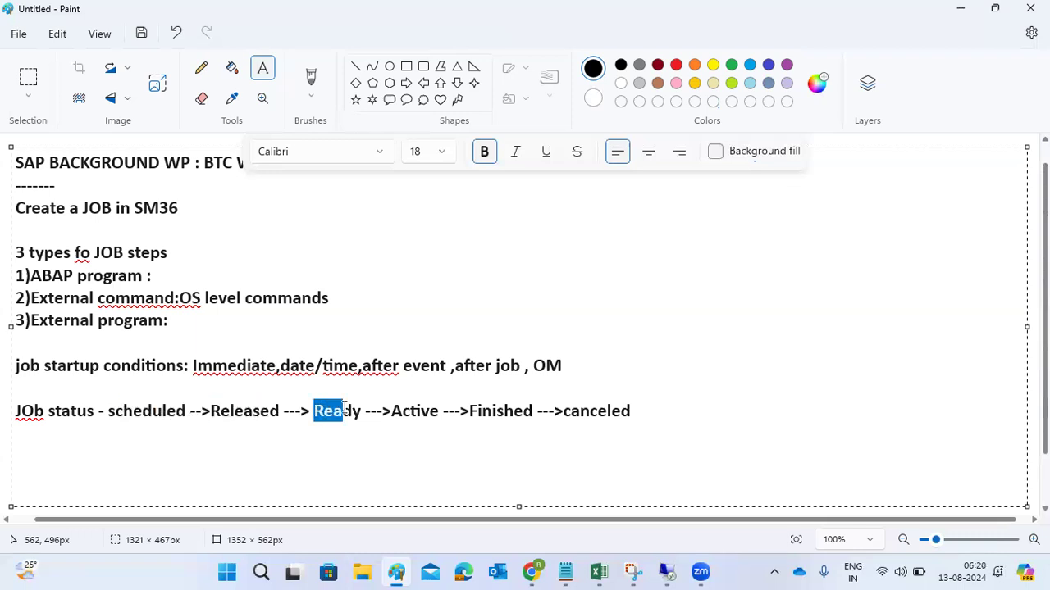
{"action": "double_click", "coordinate": [416, 410]}
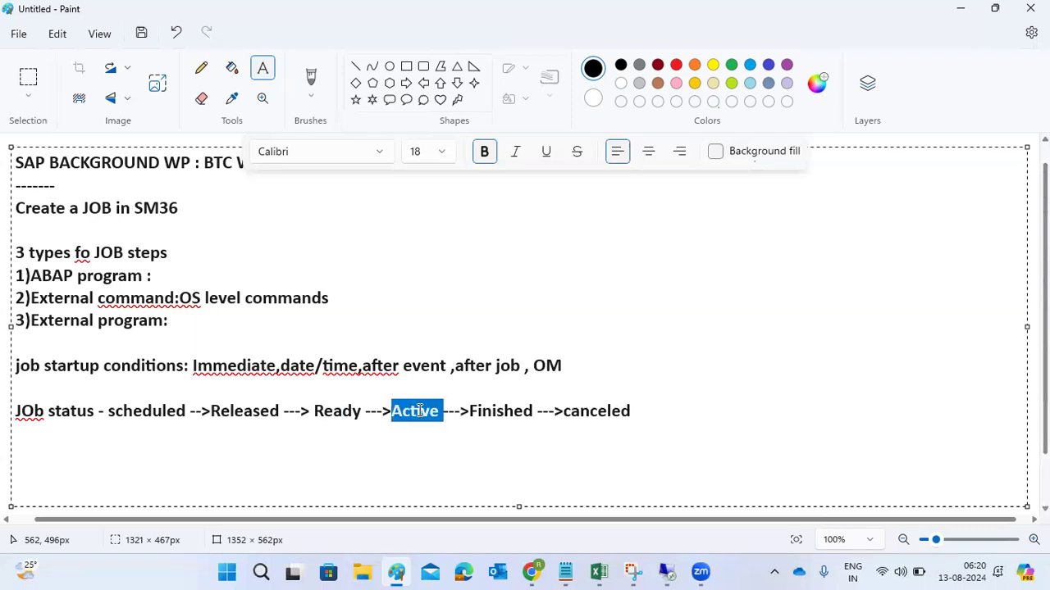
{"action": "double_click", "coordinate": [503, 412]}
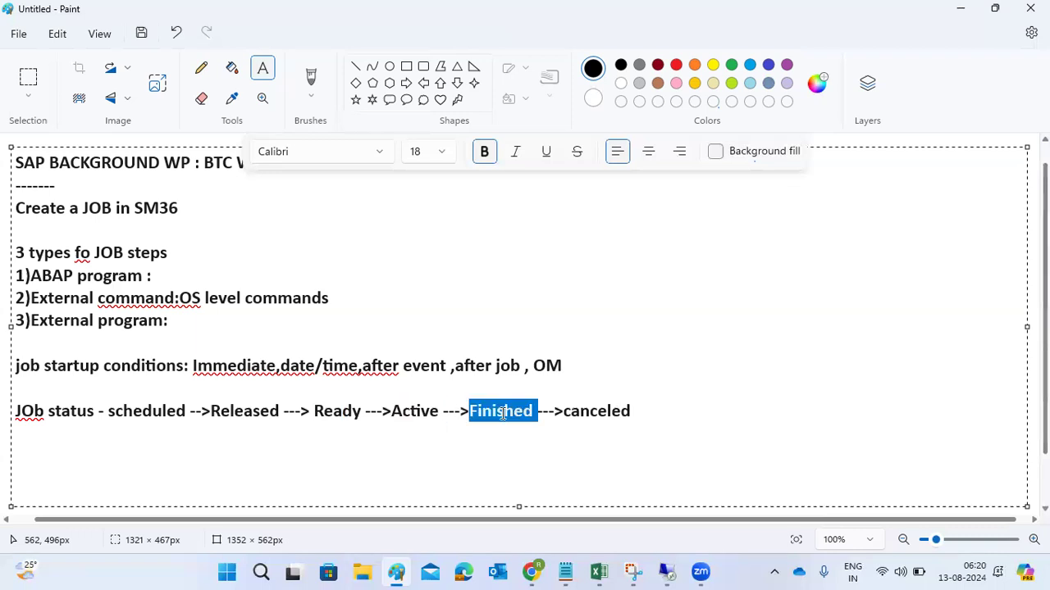
{"action": "left_click", "coordinate": [553, 412]}
{"action": "key", "text": "Delete"}
{"action": "key", "text": "BackSpace"}
{"action": "key", "text": "BackSpace"}
{"action": "type", "text": "or"}
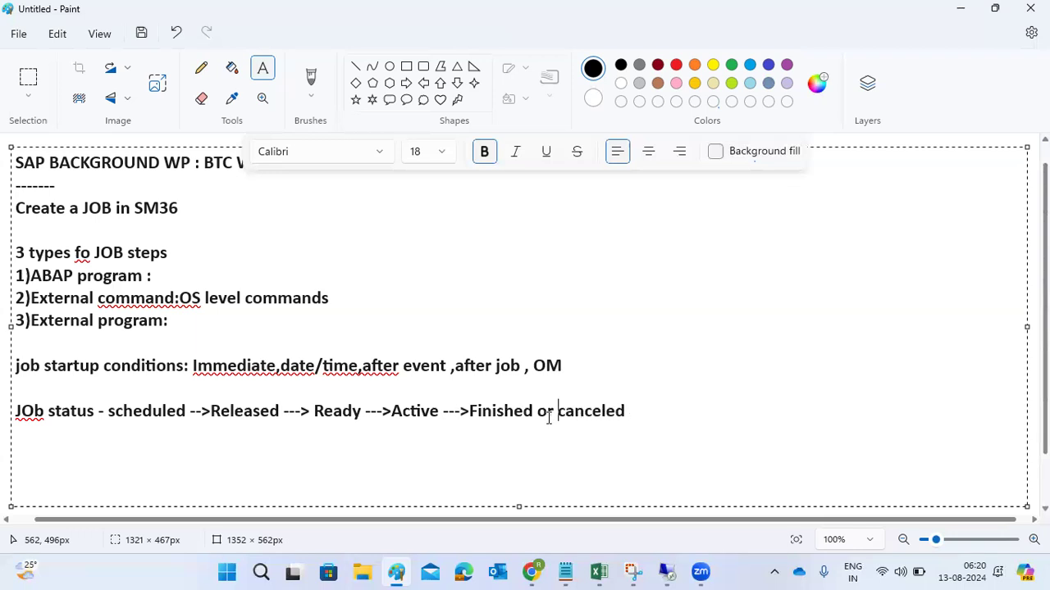
- Switch back to the SAP remote session and open the job selection with transaction code /nsm37
{"action": "mouse_move", "coordinate": [666, 571]}
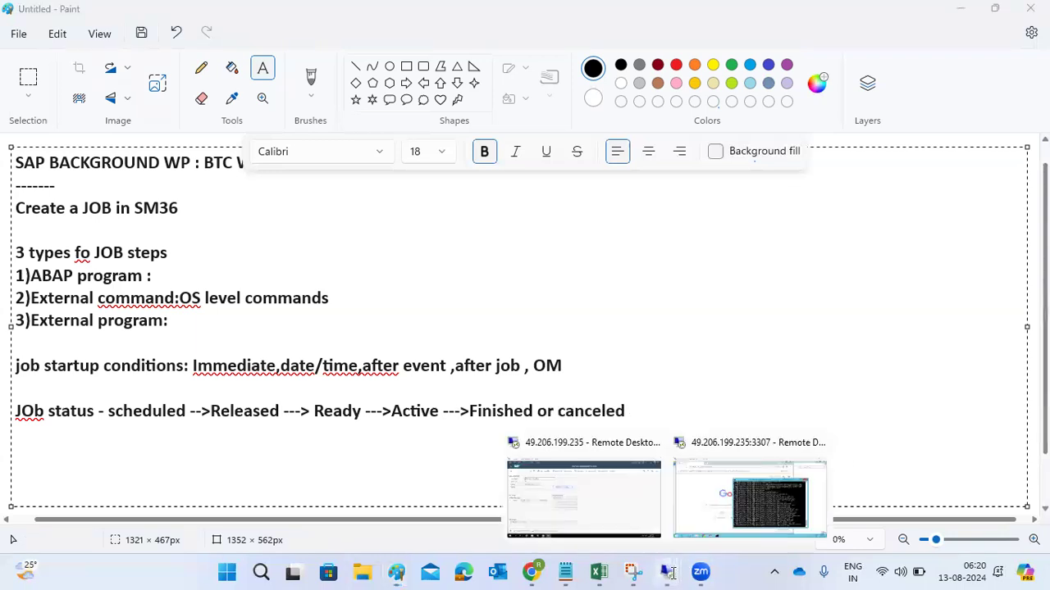
{"action": "left_click", "coordinate": [618, 509]}
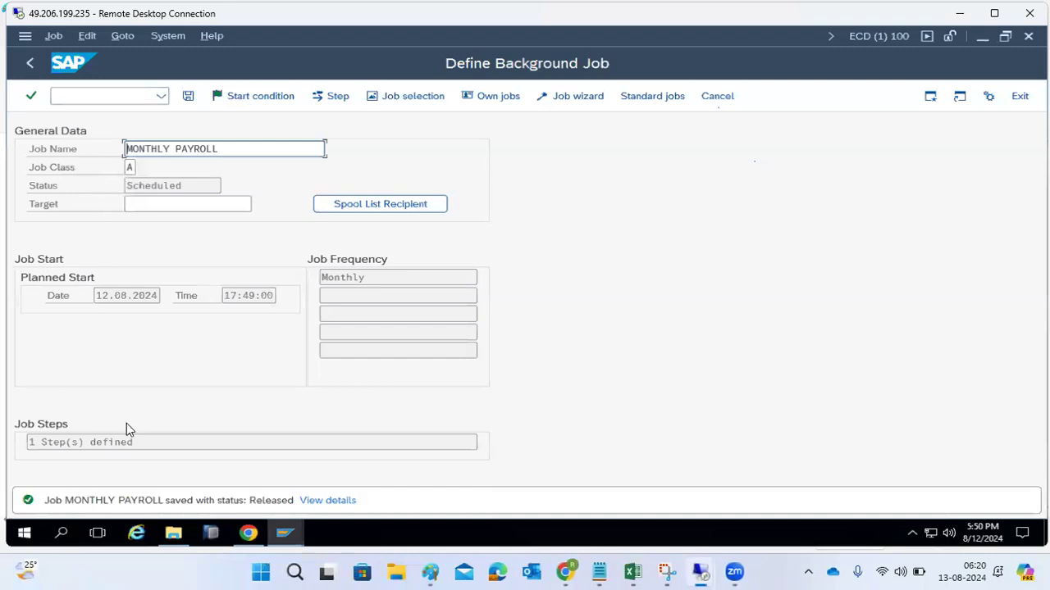
{"action": "left_click", "coordinate": [74, 98]}
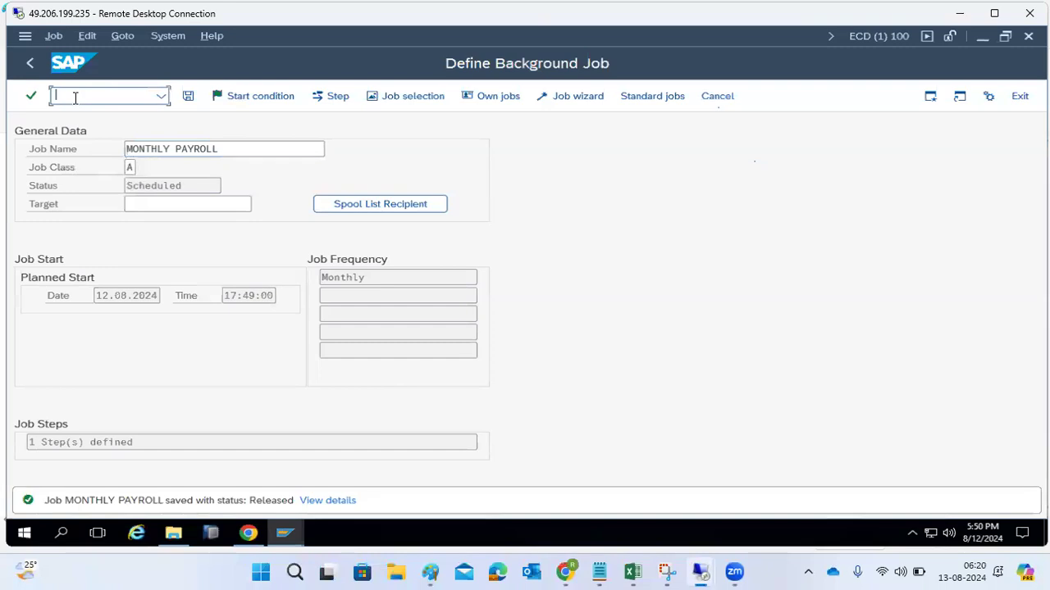
{"action": "type", "text": "/nsm37"}
{"action": "key", "text": "Return"}
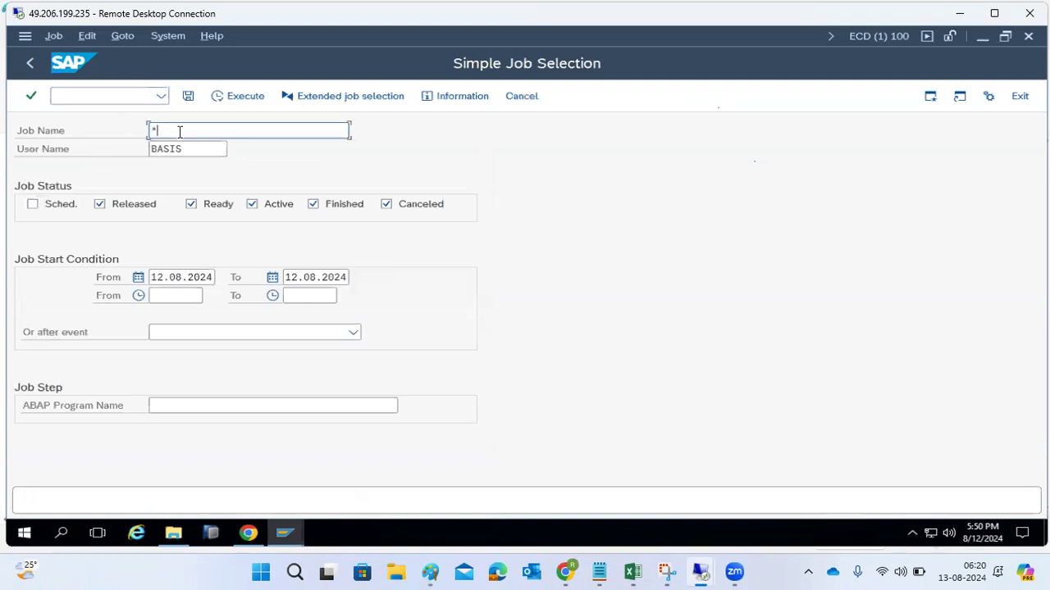
- Set the job name filter to MONTHLY* and run the job selection
{"action": "key", "text": "BackSpace"}
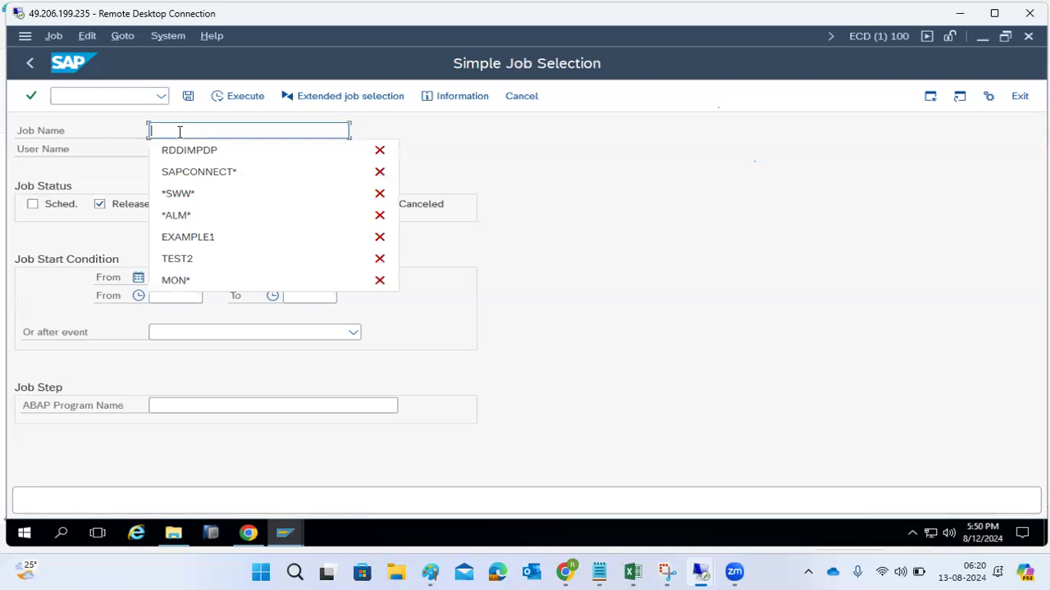
{"action": "type", "text": "MONTHLY"}
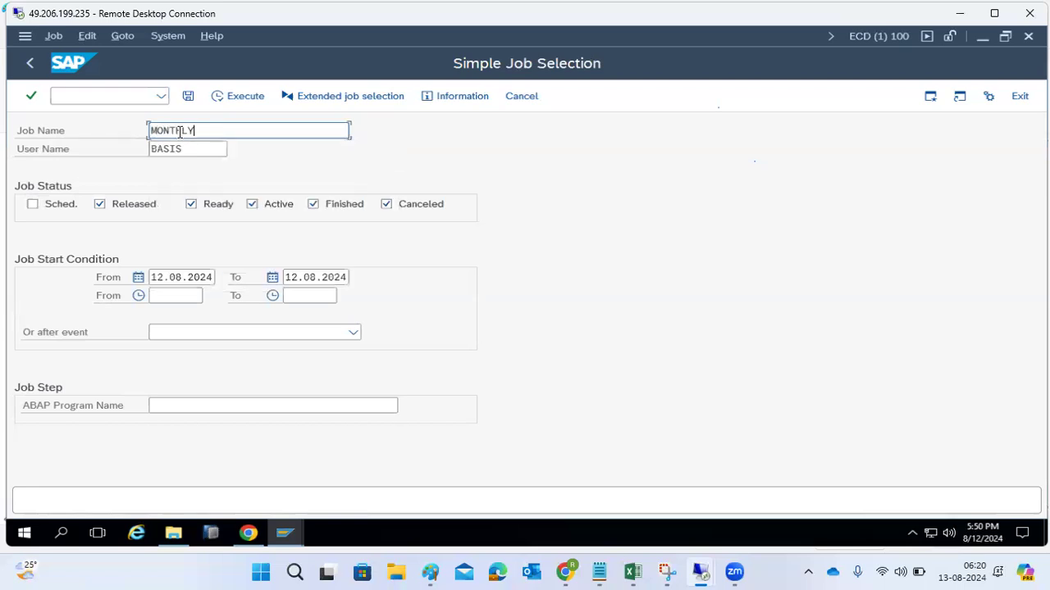
{"action": "type", "text": "*"}
{"action": "left_click", "coordinate": [214, 148]}
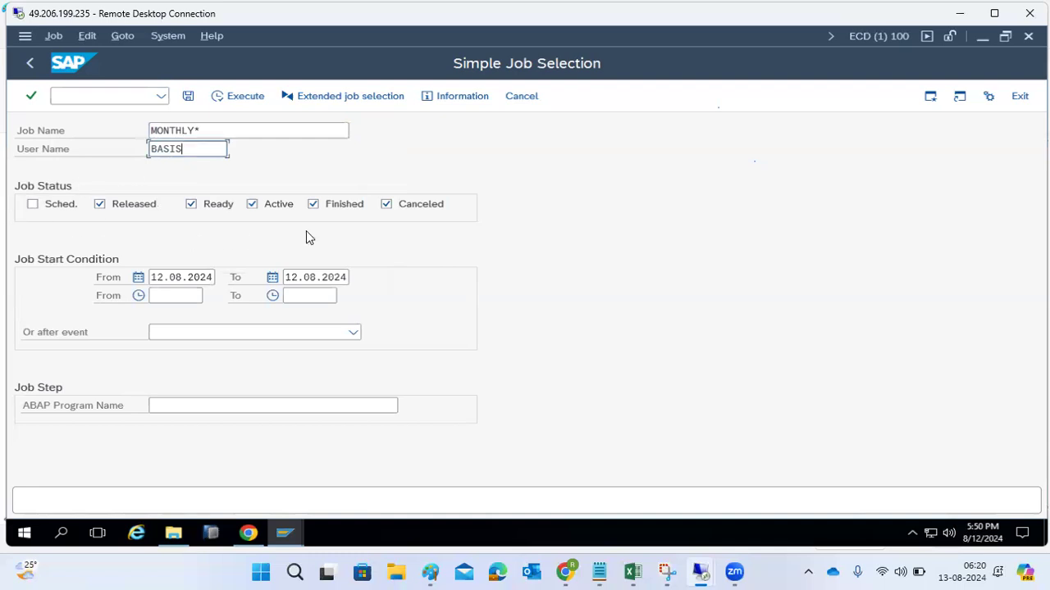
{"action": "left_click", "coordinate": [232, 98]}
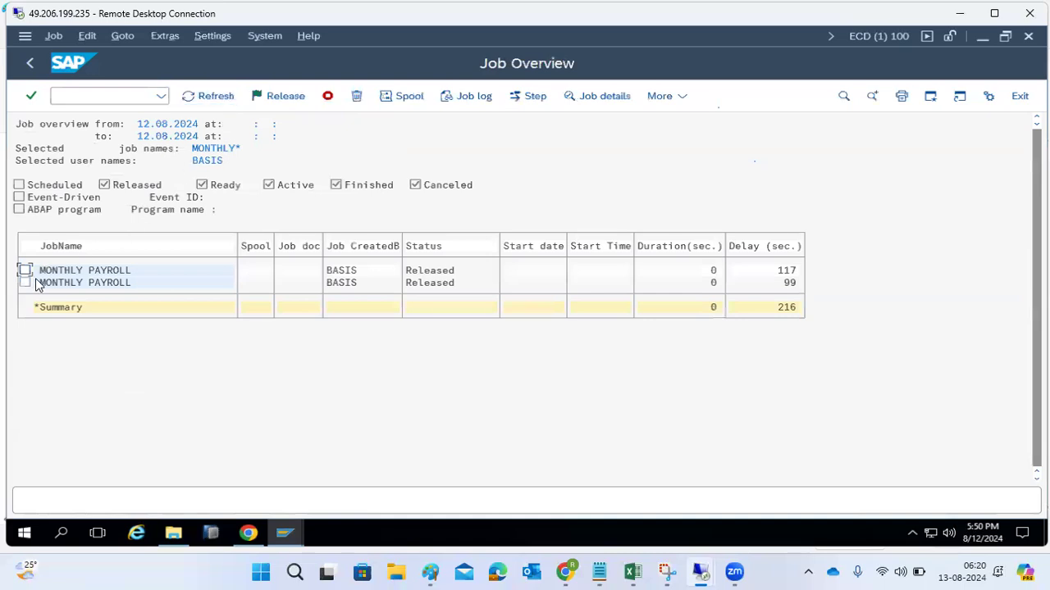
- Examine the details of both MONTHLY PAYROLL jobs, including the planned start date and time, and return to the job overview
{"action": "double_click", "coordinate": [80, 271]}
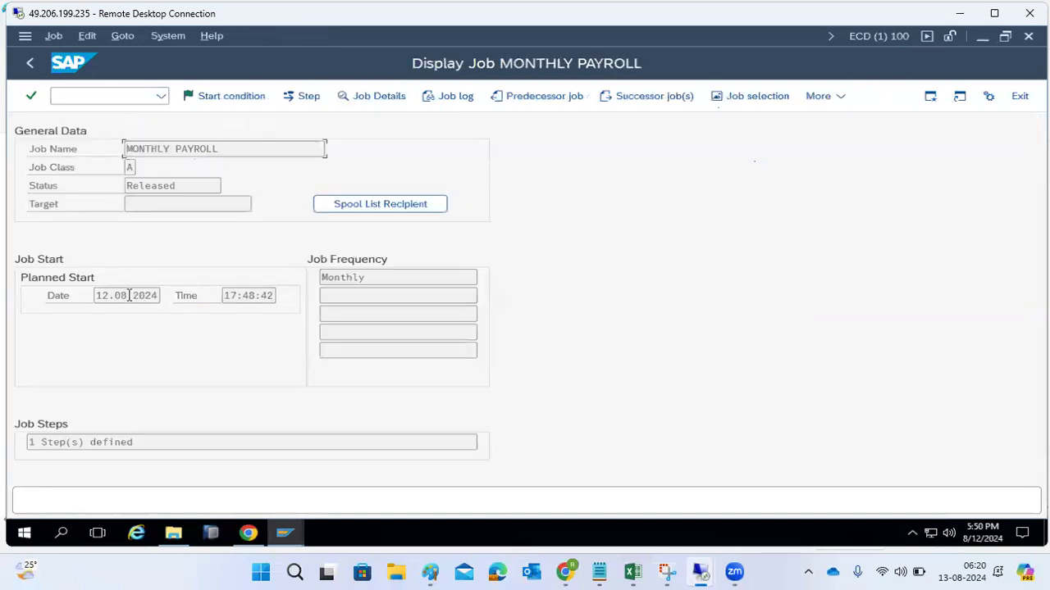
{"action": "left_click_drag", "start_coordinate": [99, 291], "coordinate": [169, 293]}
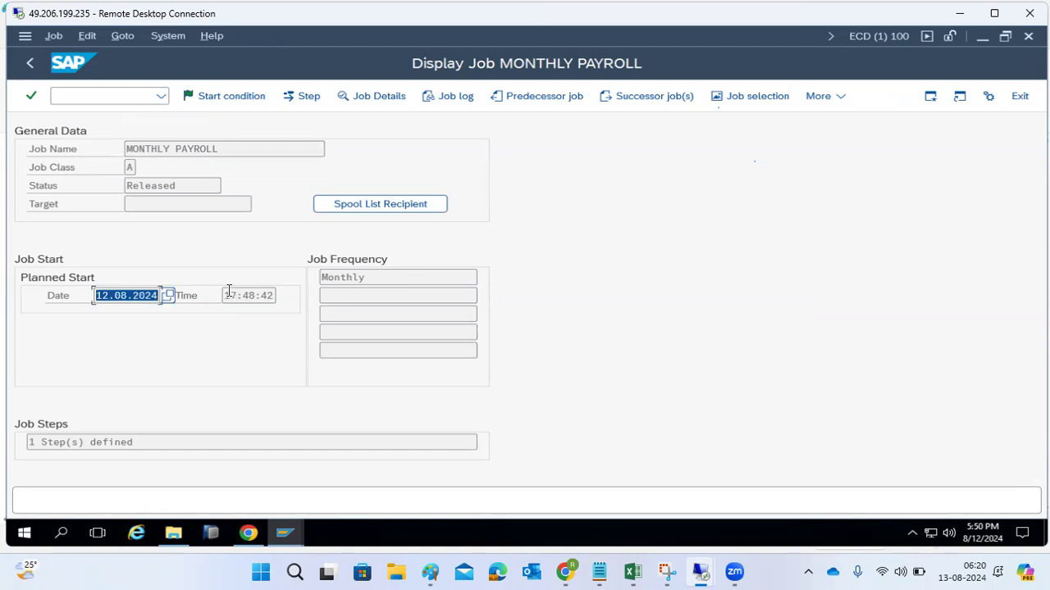
{"action": "left_click", "coordinate": [132, 296]}
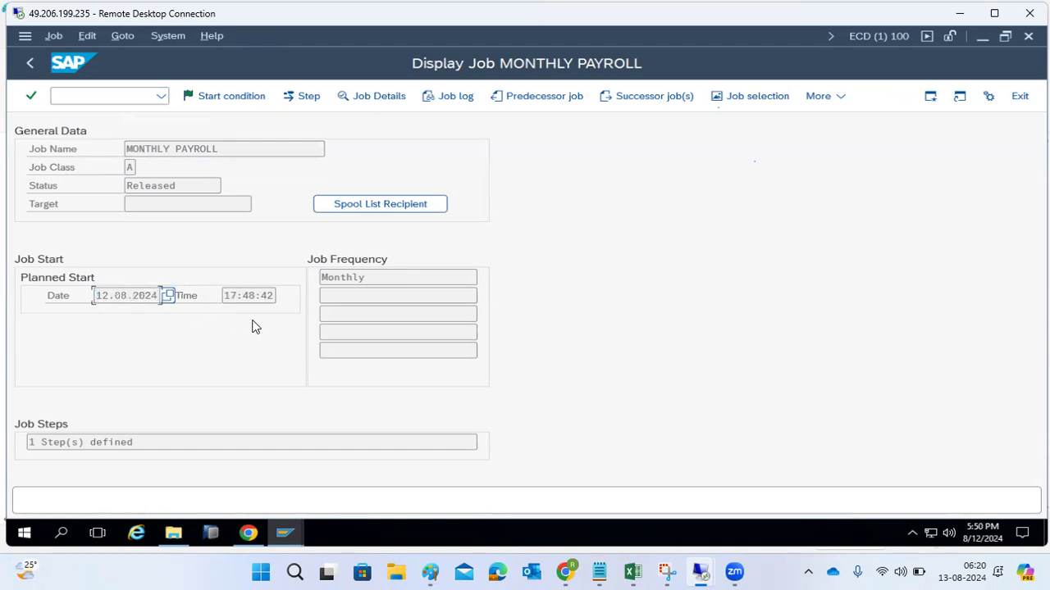
{"action": "left_click_drag", "start_coordinate": [236, 296], "coordinate": [261, 296]}
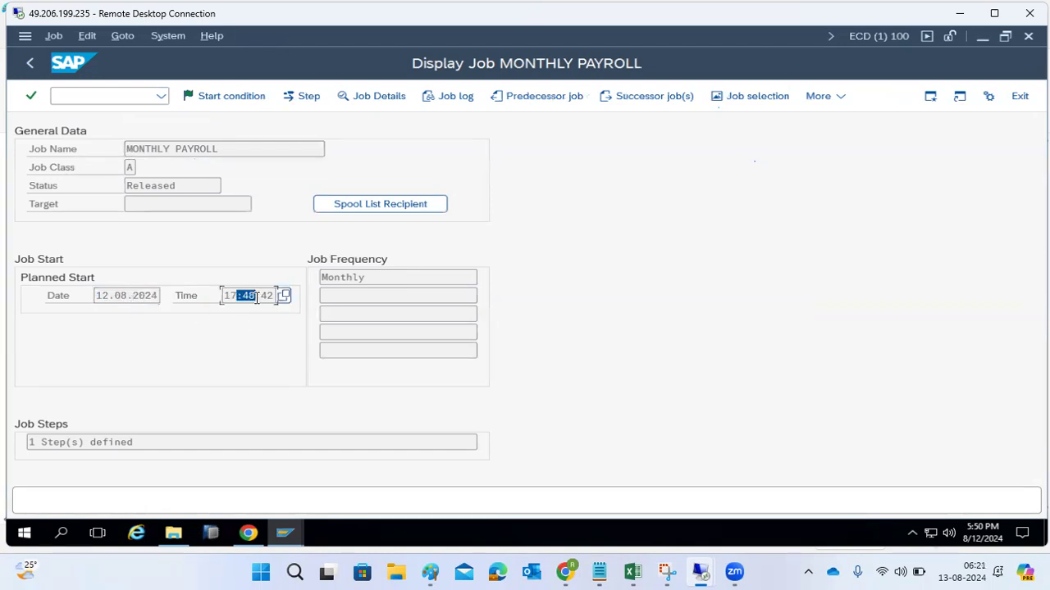
{"action": "left_click", "coordinate": [27, 65]}
{"action": "double_click", "coordinate": [81, 284]}
{"action": "left_click", "coordinate": [30, 63]}
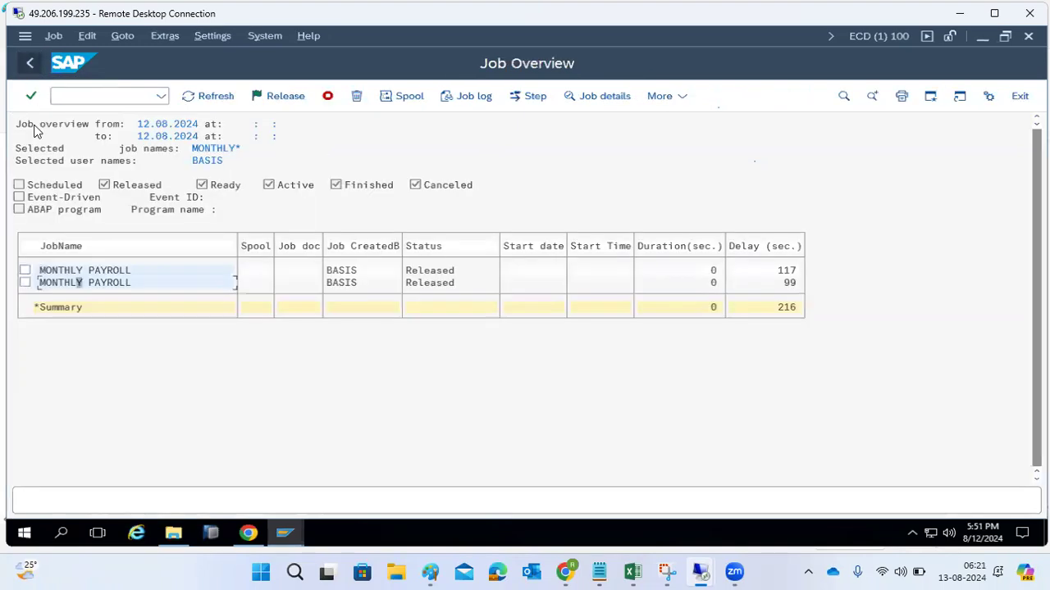
- Try to cancel both MONTHLY PAYROLL jobs as active jobs in the job overview
{"action": "left_click", "coordinate": [26, 283]}
{"action": "left_click", "coordinate": [26, 271]}
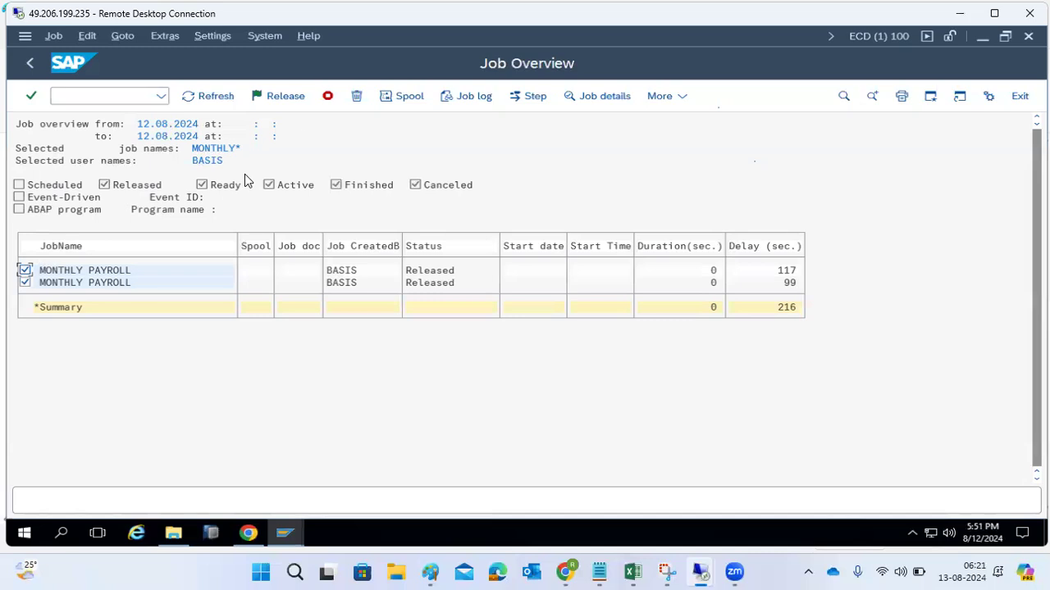
{"action": "left_click", "coordinate": [327, 96]}
{"action": "left_click", "coordinate": [246, 330]}
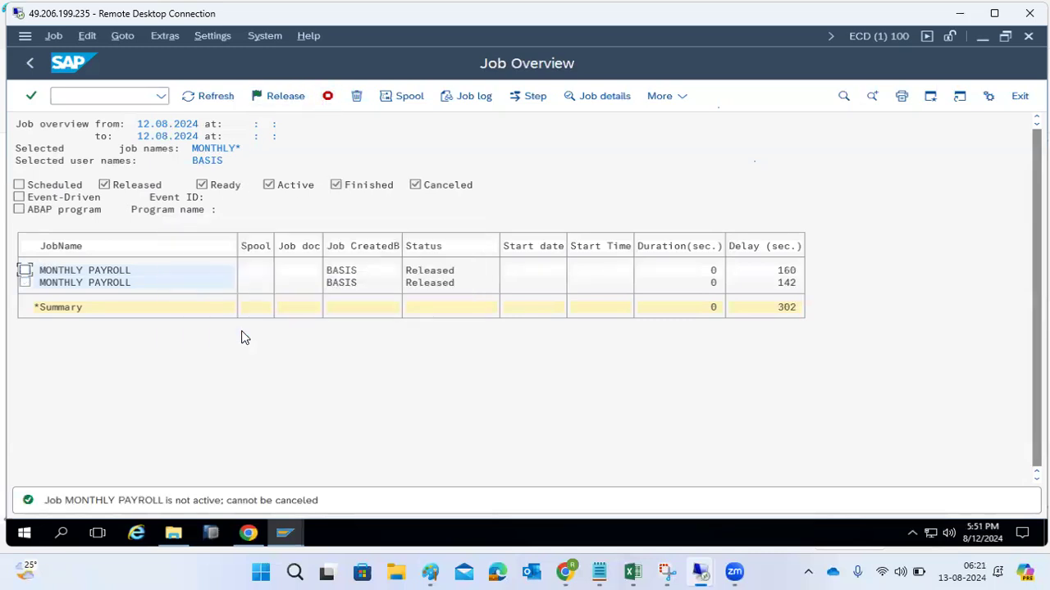
- Delete both MONTHLY PAYROLL jobs from the job overview and confirm the deletion
{"action": "left_click", "coordinate": [25, 270]}
{"action": "left_click", "coordinate": [24, 283]}
{"action": "left_click", "coordinate": [356, 103]}
{"action": "left_click", "coordinate": [284, 329]}
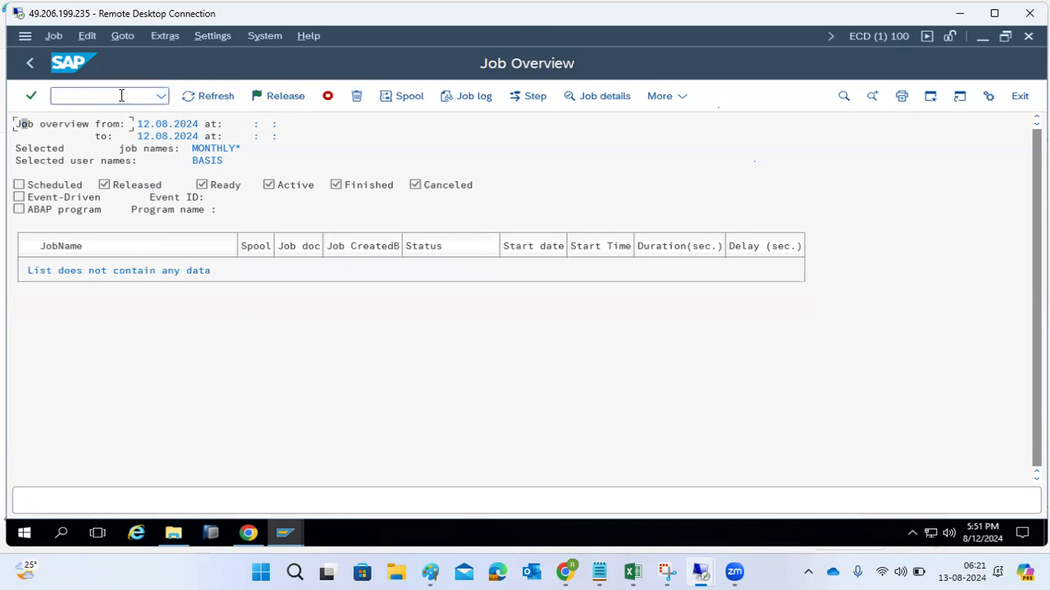
- Return to the job selection, set the job name filter to *, and run the selection for user BASIS
{"action": "left_click", "coordinate": [30, 63]}
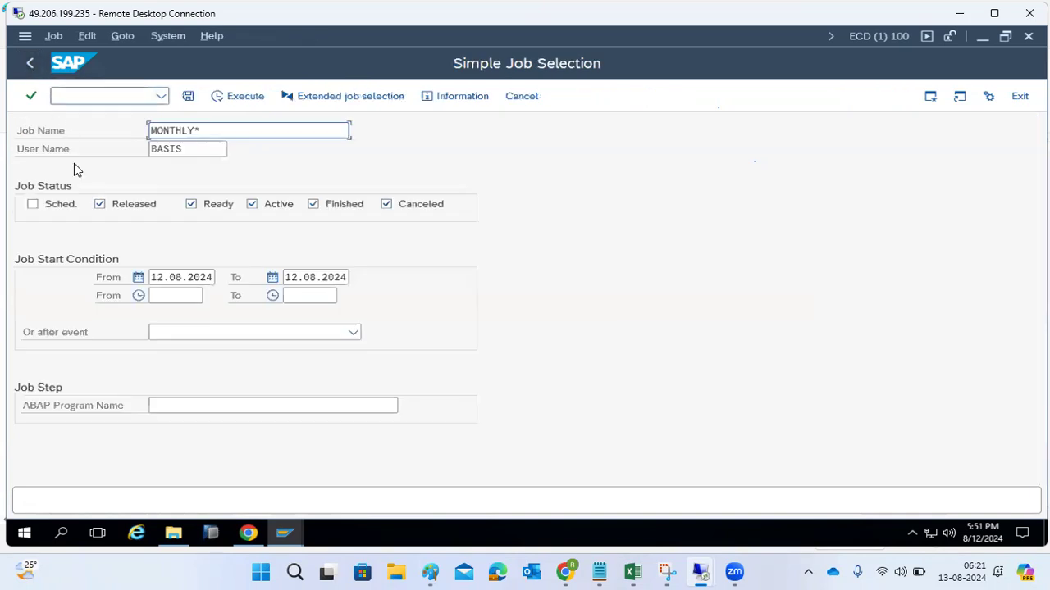
{"action": "double_click", "coordinate": [199, 130]}
{"action": "type", "text": "*"}
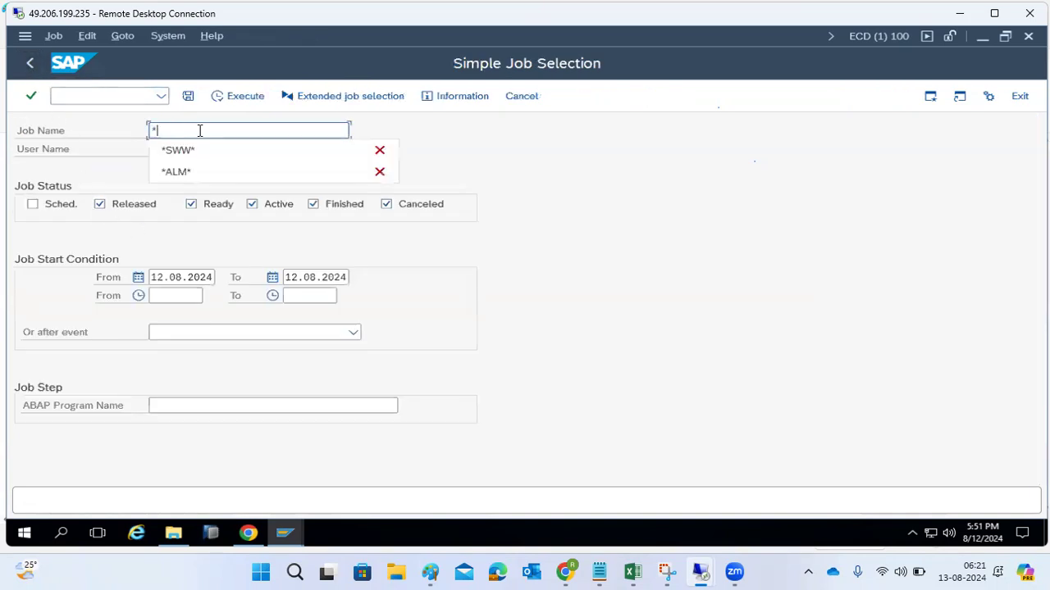
{"action": "left_click", "coordinate": [552, 155]}
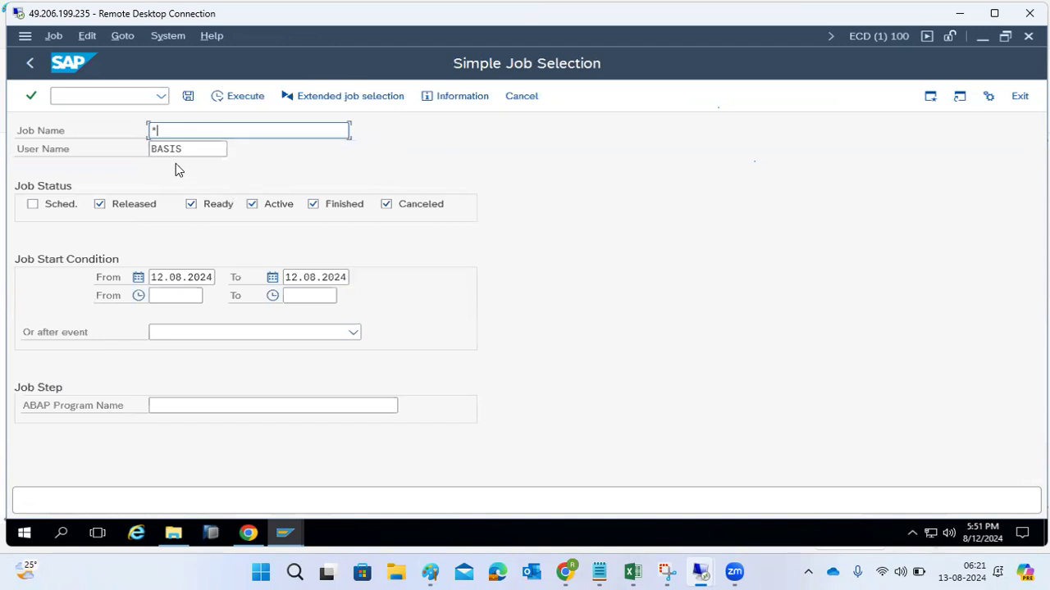
{"action": "left_click", "coordinate": [230, 97]}
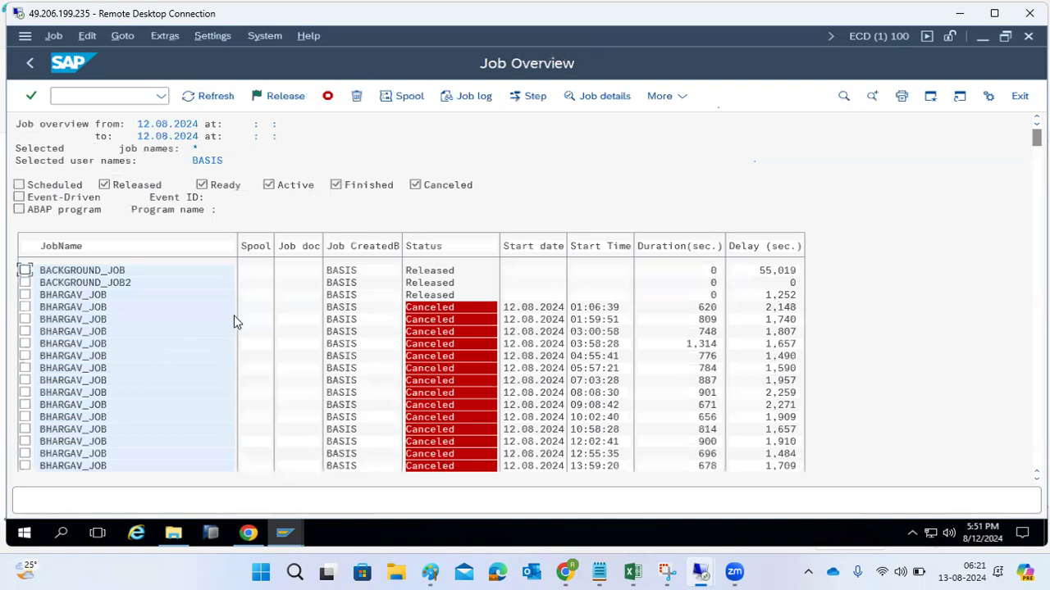
- Examine the job log of the canceled job started at 14:55:32, including its runtime error entry, and return to the job overview
{"action": "left_click", "coordinate": [392, 308]}
{"action": "scroll", "coordinate": [125, 352], "scroll_direction": "down", "scroll_amount": 2}
{"action": "scroll", "coordinate": [137, 363], "scroll_direction": "down", "scroll_amount": 2}
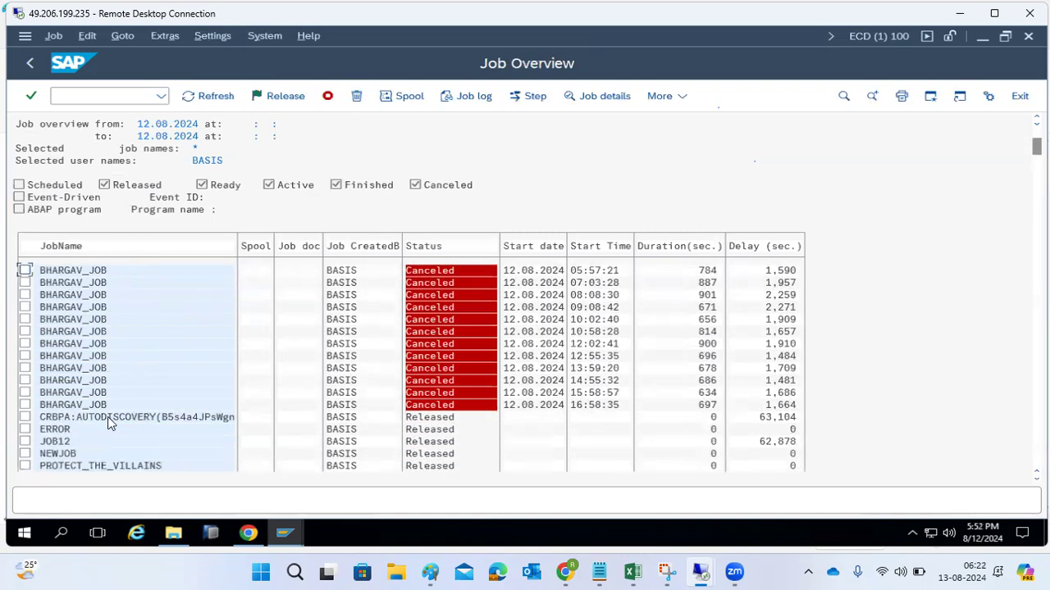
{"action": "scroll", "coordinate": [107, 420], "scroll_direction": "up", "scroll_amount": 1}
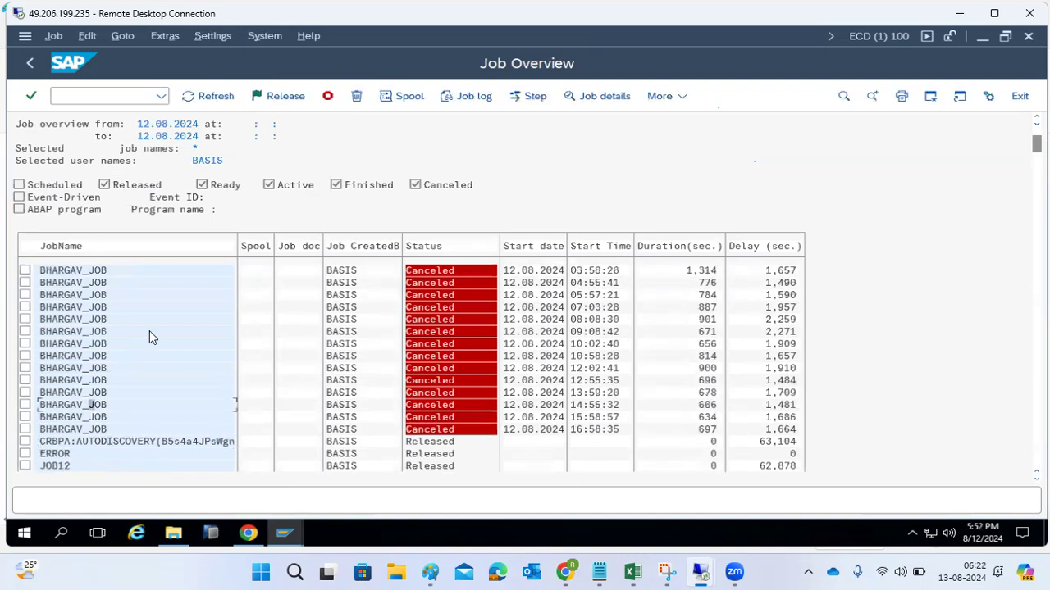
{"action": "left_click", "coordinate": [475, 96]}
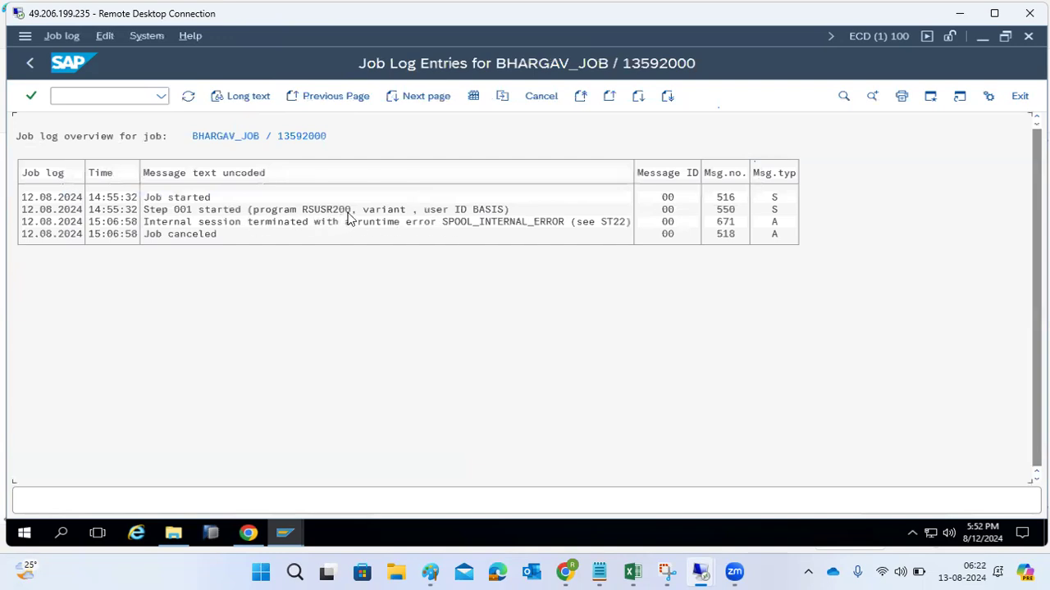
{"action": "left_click", "coordinate": [246, 224]}
{"action": "left_click", "coordinate": [29, 63]}
- Review the remaining jobs and their statuses down to the summary row, and return to the SAP Easy Access screen
{"action": "scroll", "coordinate": [114, 398], "scroll_direction": "down", "scroll_amount": 8}
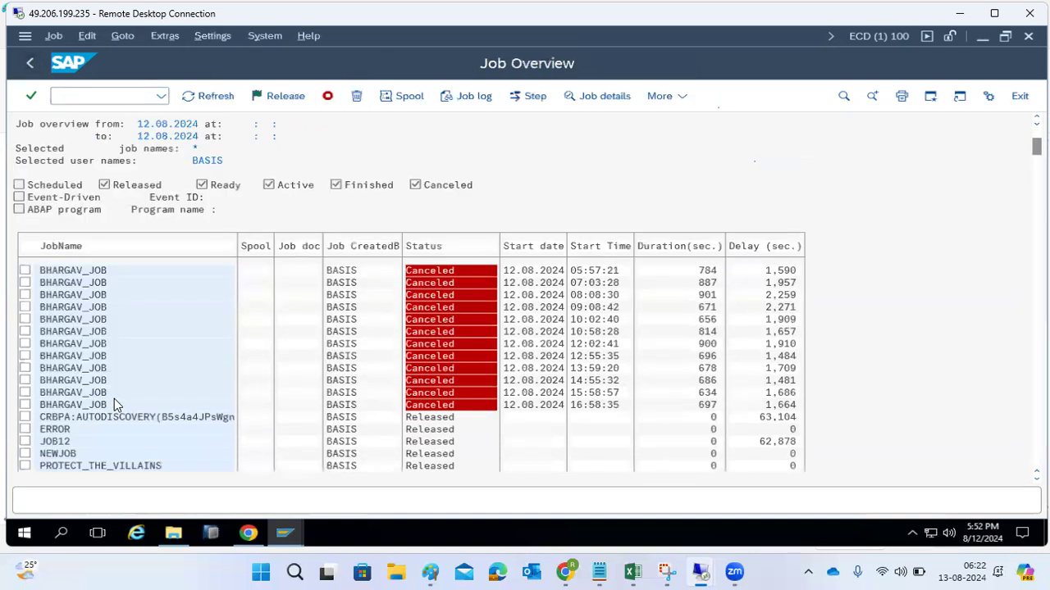
{"action": "scroll", "coordinate": [116, 404], "scroll_direction": "down", "scroll_amount": 6}
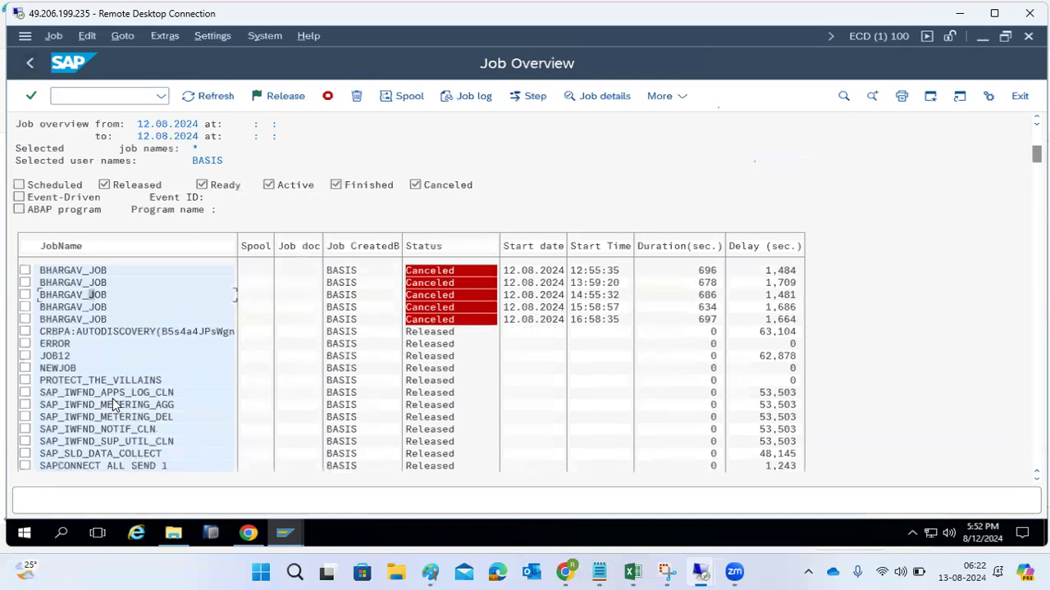
{"action": "scroll", "coordinate": [113, 400], "scroll_direction": "down", "scroll_amount": 3}
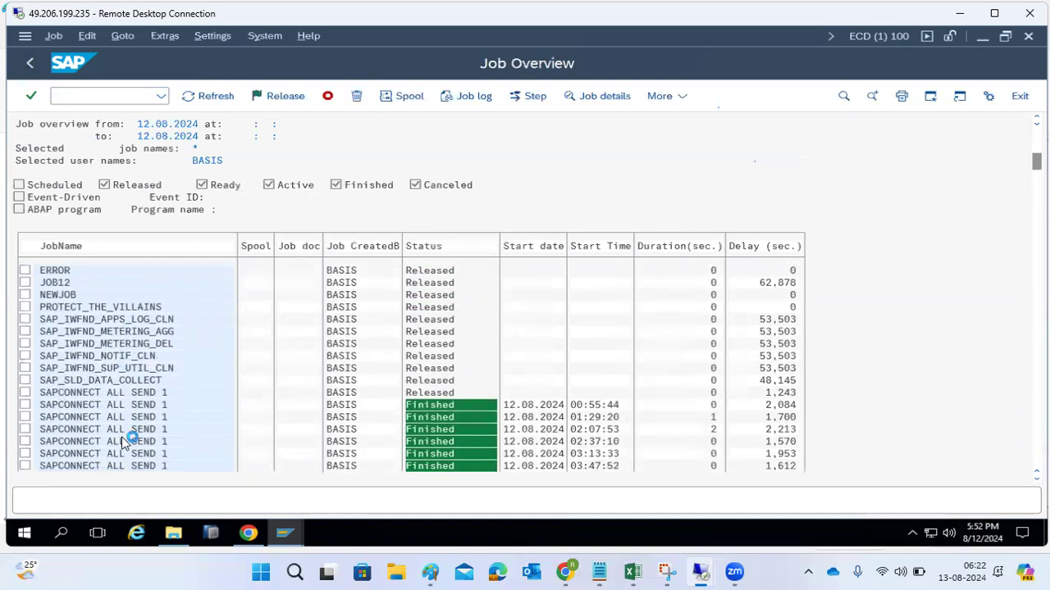
{"action": "scroll", "coordinate": [140, 461], "scroll_direction": "down", "scroll_amount": 2}
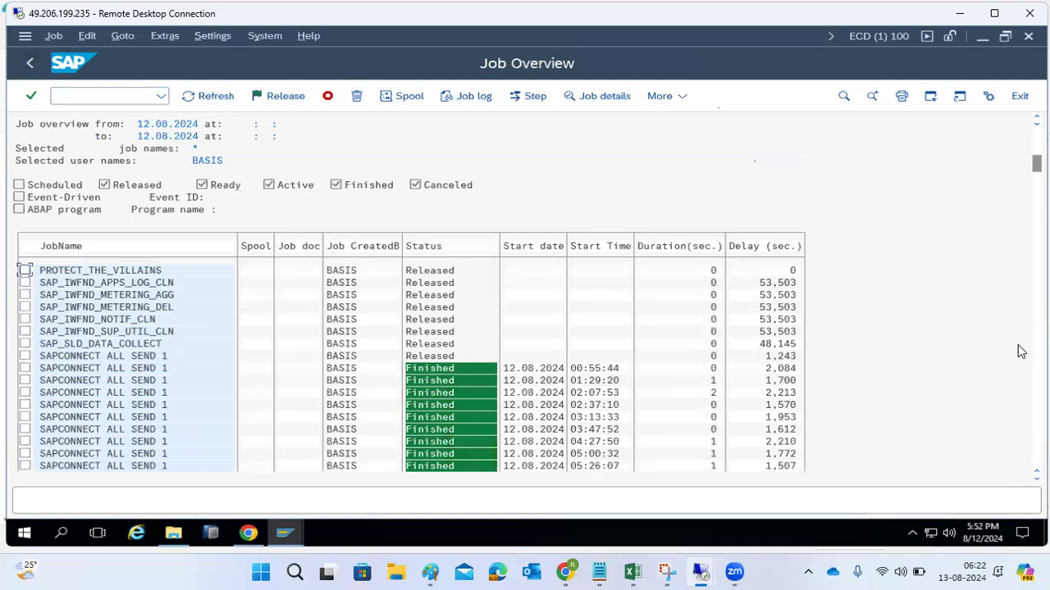
{"action": "left_click_drag", "start_coordinate": [1036, 164], "coordinate": [1036, 354]}
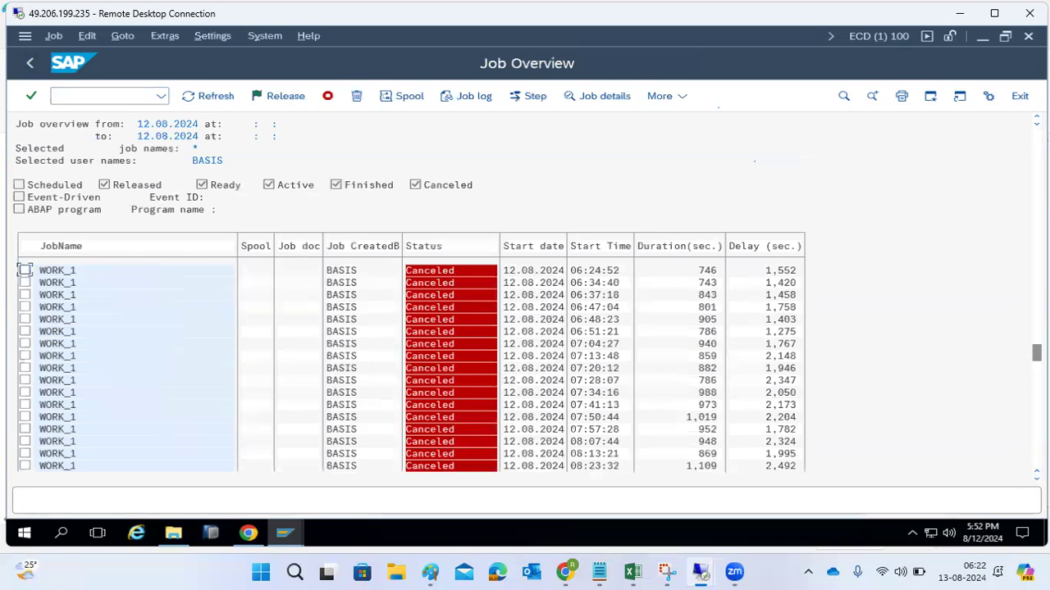
{"action": "left_click_drag", "start_coordinate": [1036, 353], "coordinate": [1036, 460]}
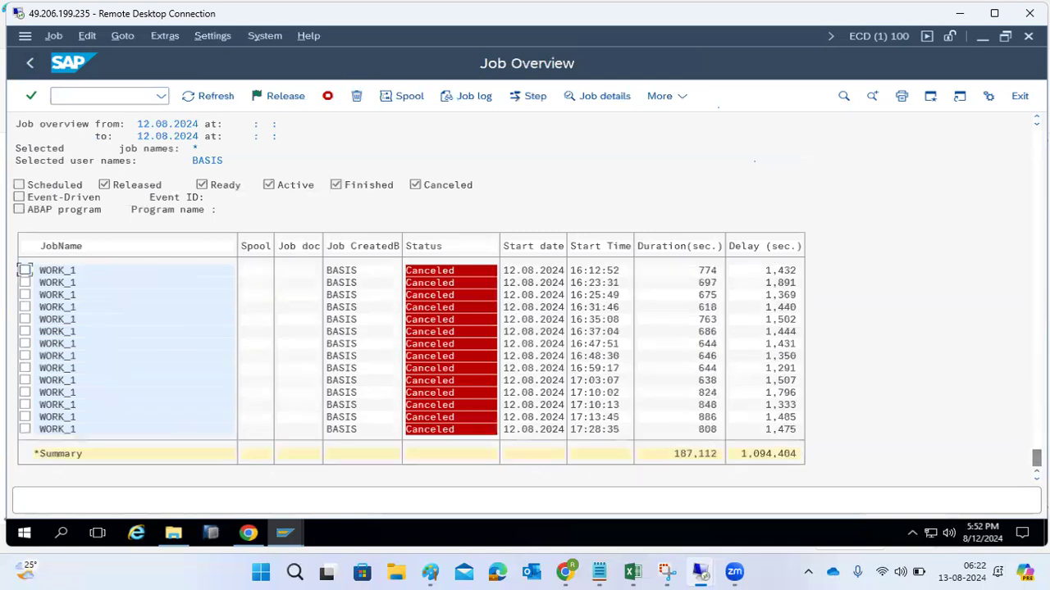
{"action": "left_click", "coordinate": [29, 63]}
{"action": "left_click", "coordinate": [24, 70]}
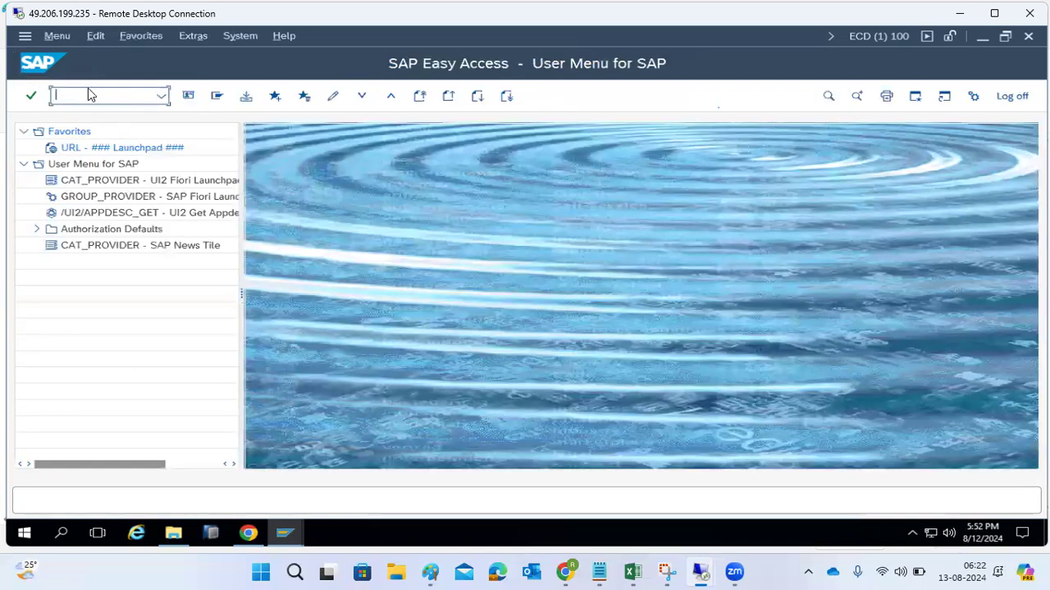
- Switch to the NW1 system session and open the transaction for defining a background job
{"action": "left_click", "coordinate": [285, 533]}
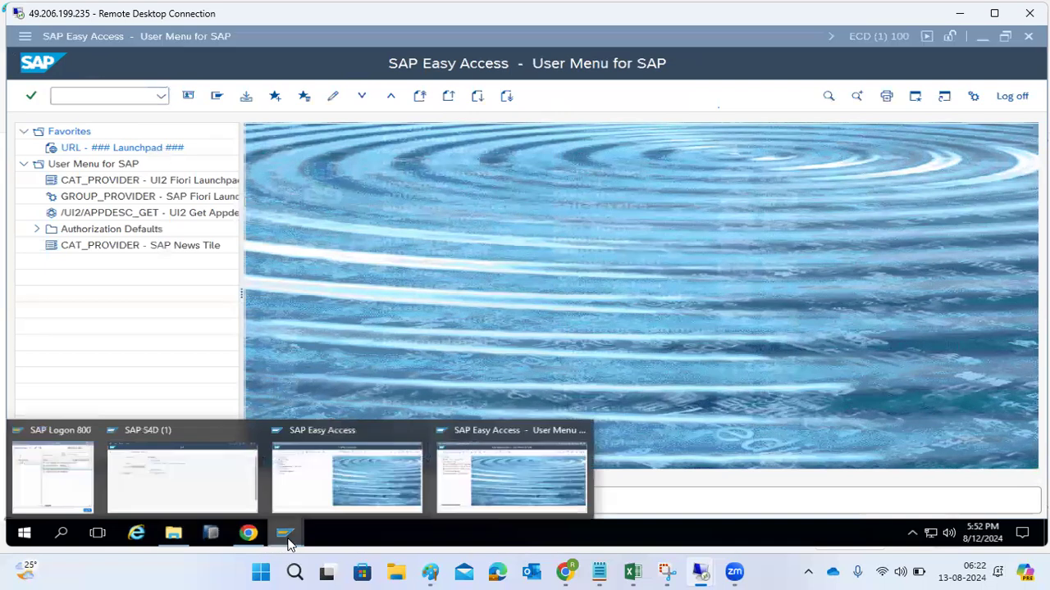
{"action": "left_click", "coordinate": [490, 474]}
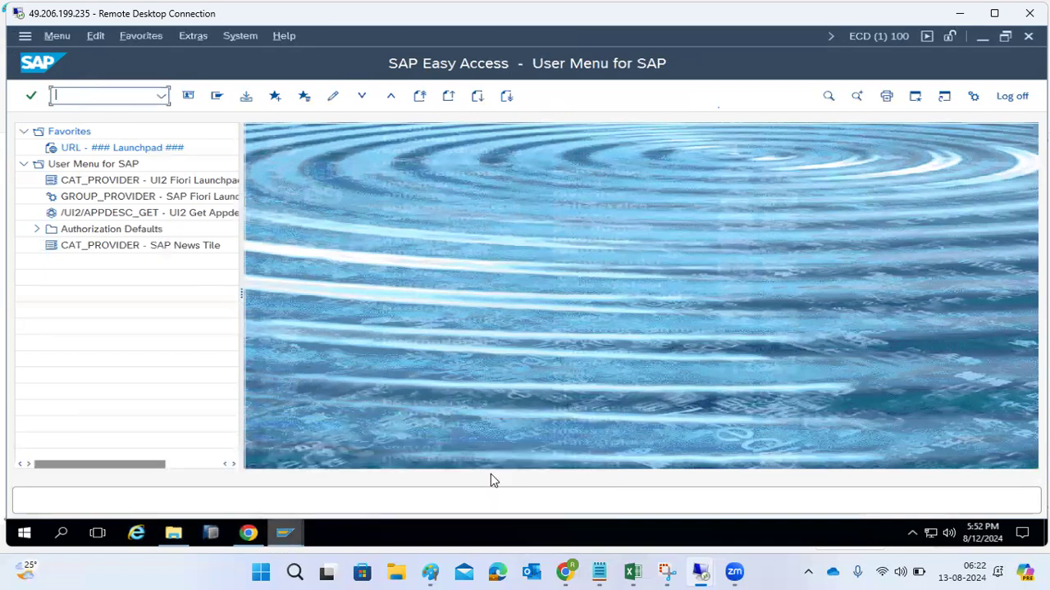
{"action": "left_click", "coordinate": [285, 533]}
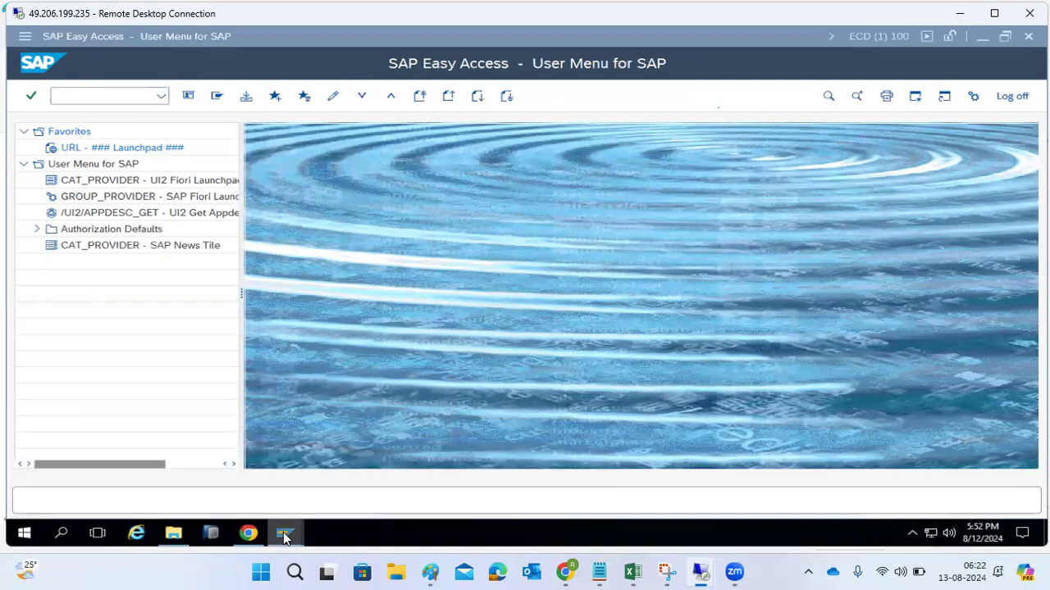
{"action": "left_click", "coordinate": [329, 487]}
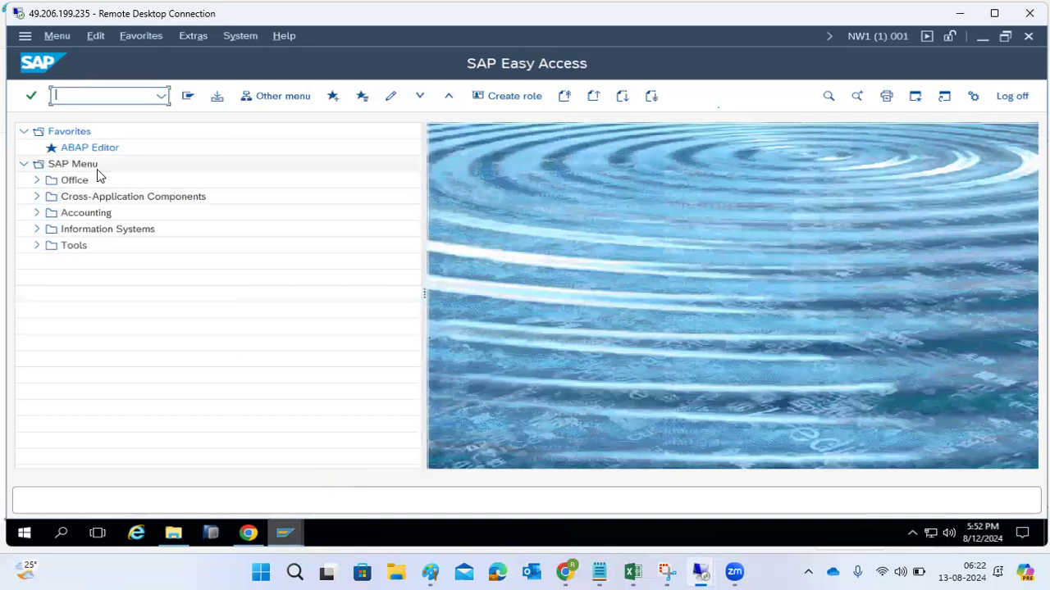
{"action": "type", "text": "se38"}
{"action": "key", "text": "Return"}
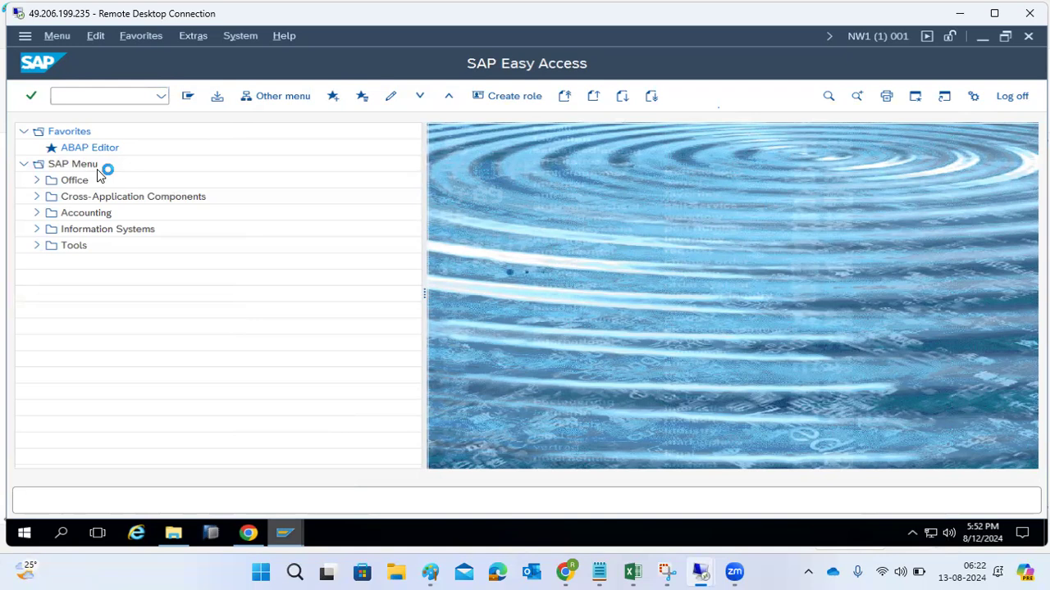
- Name the new background job DAILY_REPORT and open its step definition
{"action": "mouse_move", "coordinate": [697, 572]}
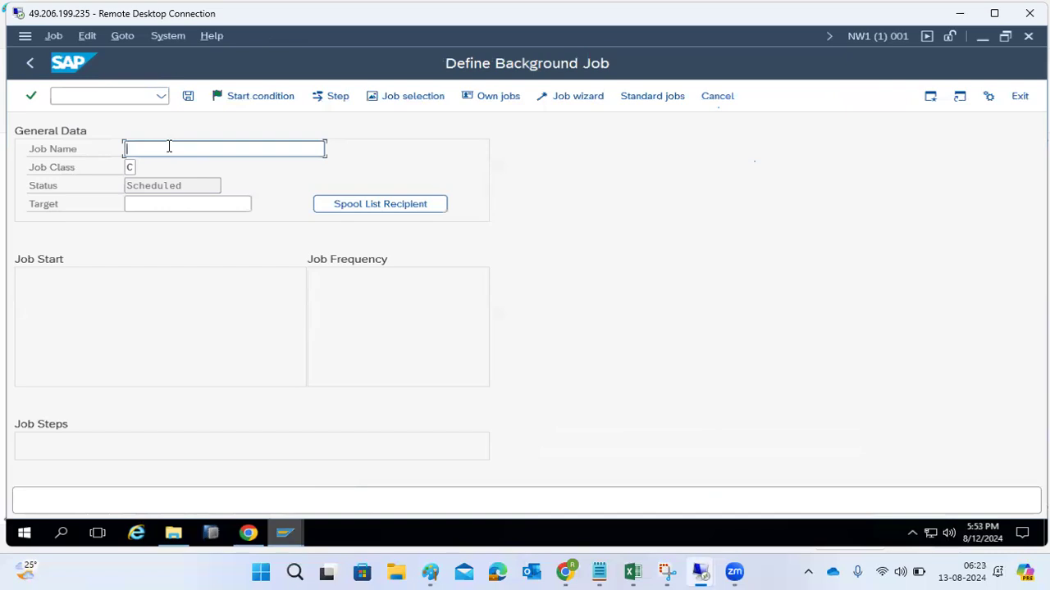
{"action": "type", "text": "MON"}
{"action": "key", "text": "BackSpace"}
{"action": "key", "text": "BackSpace"}
{"action": "key", "text": "BackSpace"}
{"action": "type", "text": "DAILY_REPORT"}
{"action": "left_click", "coordinate": [318, 103]}
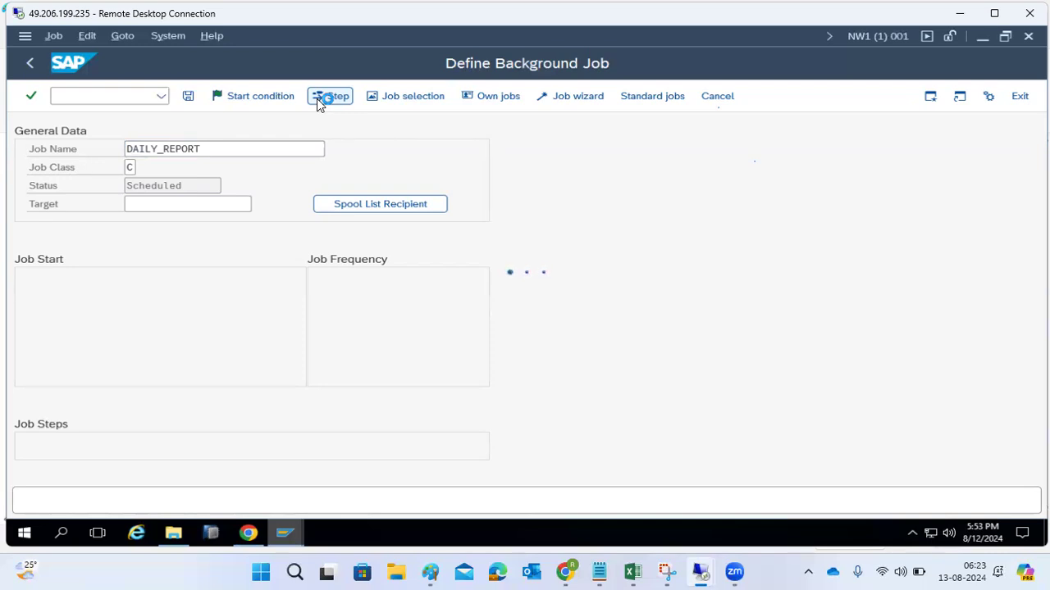
- Switch to the Paint notes, highlight the three job step types, and return to the SAP remote desktop session
{"action": "left_click", "coordinate": [428, 573]}
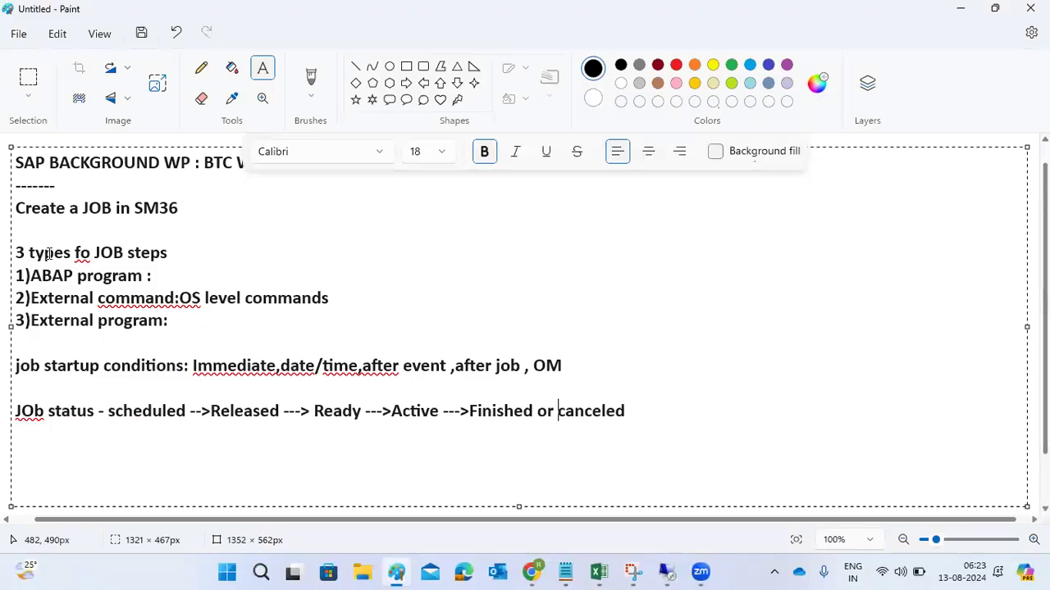
{"action": "left_click_drag", "start_coordinate": [47, 253], "coordinate": [158, 252]}
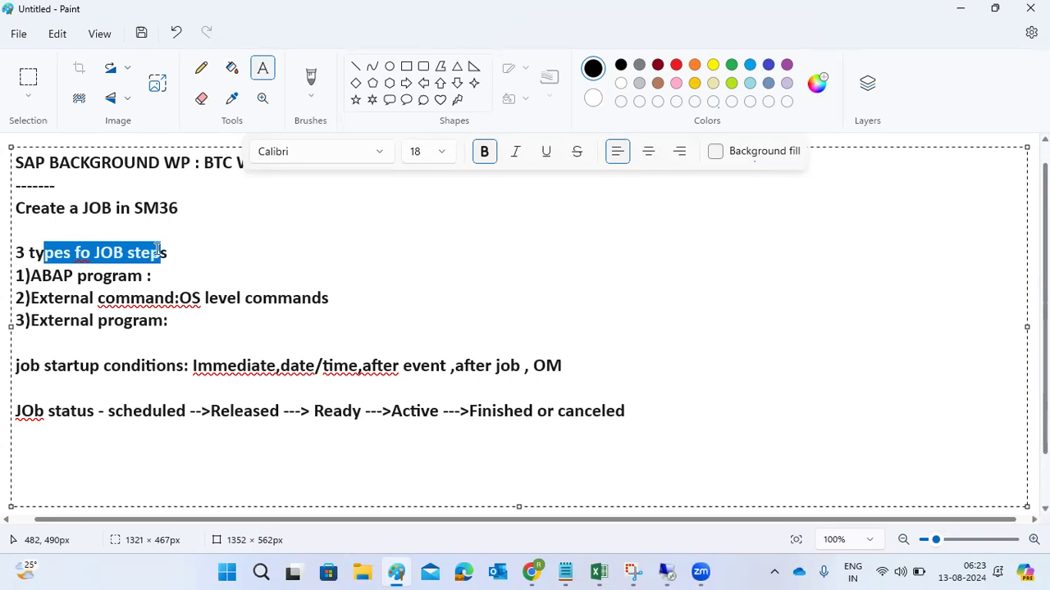
{"action": "left_click_drag", "start_coordinate": [170, 320], "coordinate": [9, 283]}
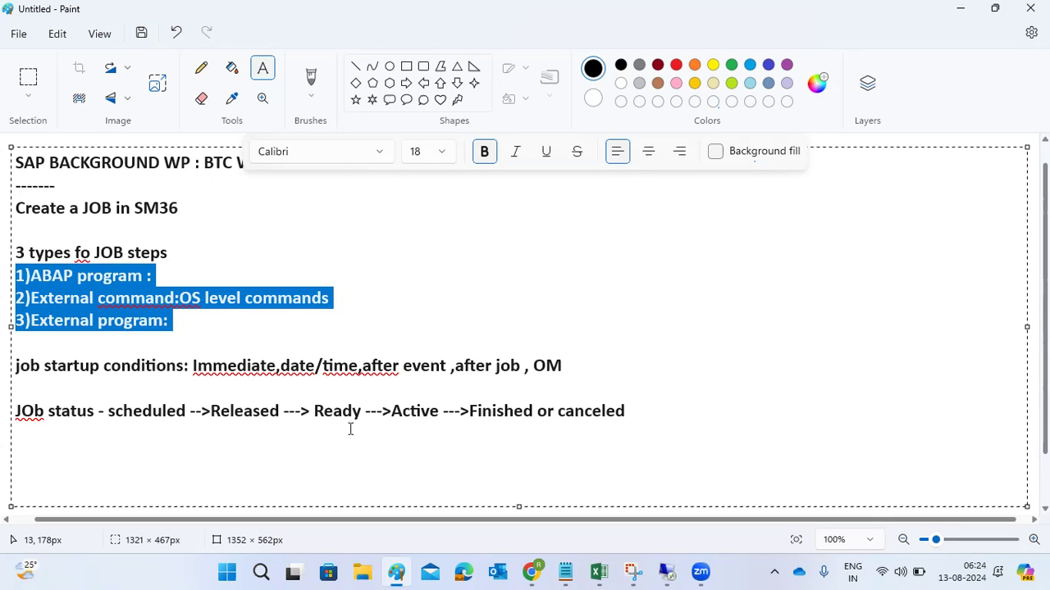
{"action": "mouse_move", "coordinate": [671, 571]}
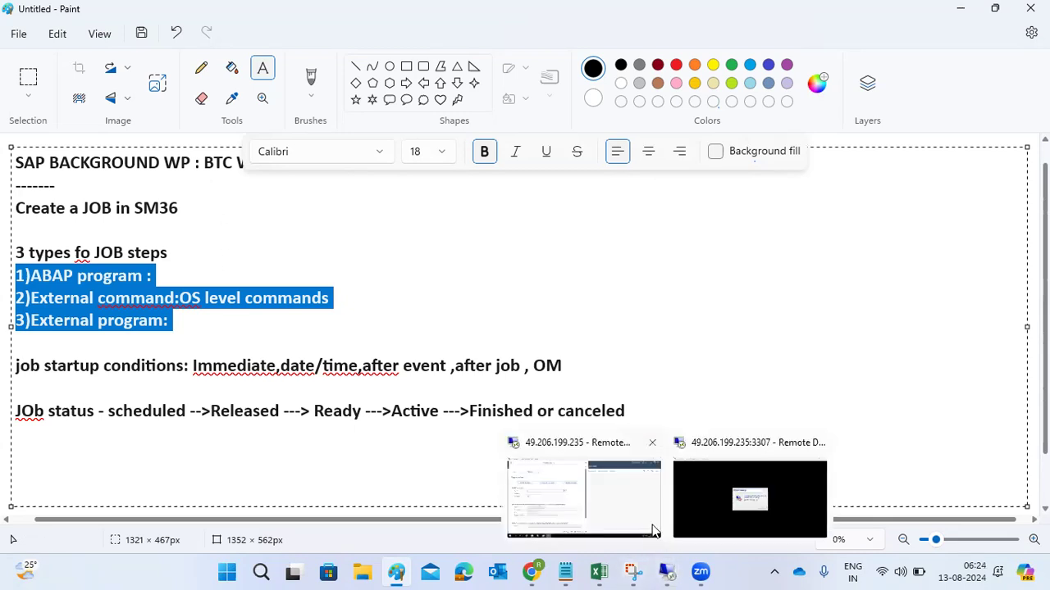
{"action": "left_click", "coordinate": [699, 478]}
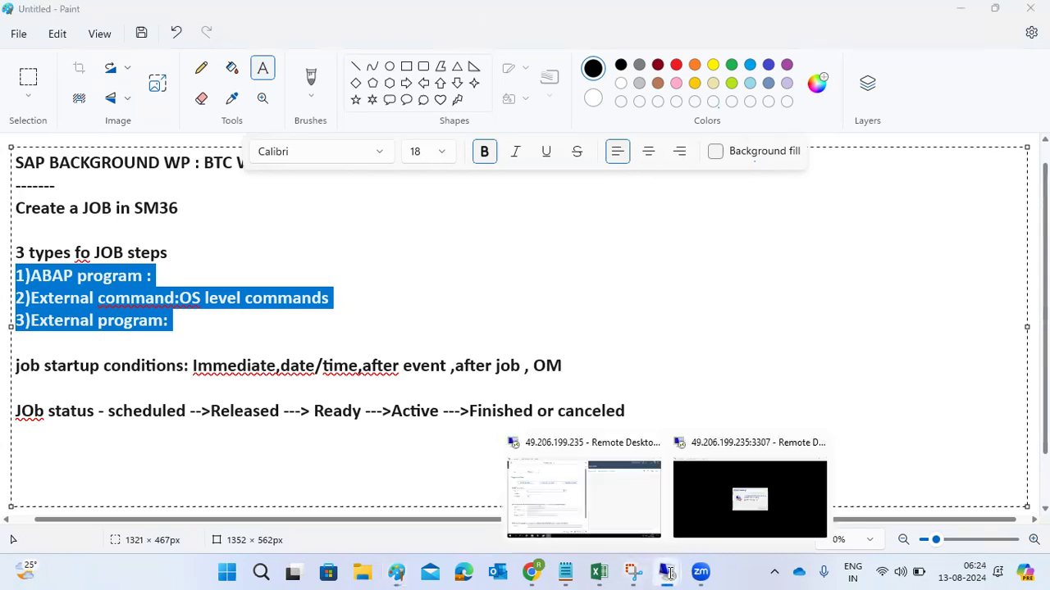
{"action": "left_click", "coordinate": [604, 499]}
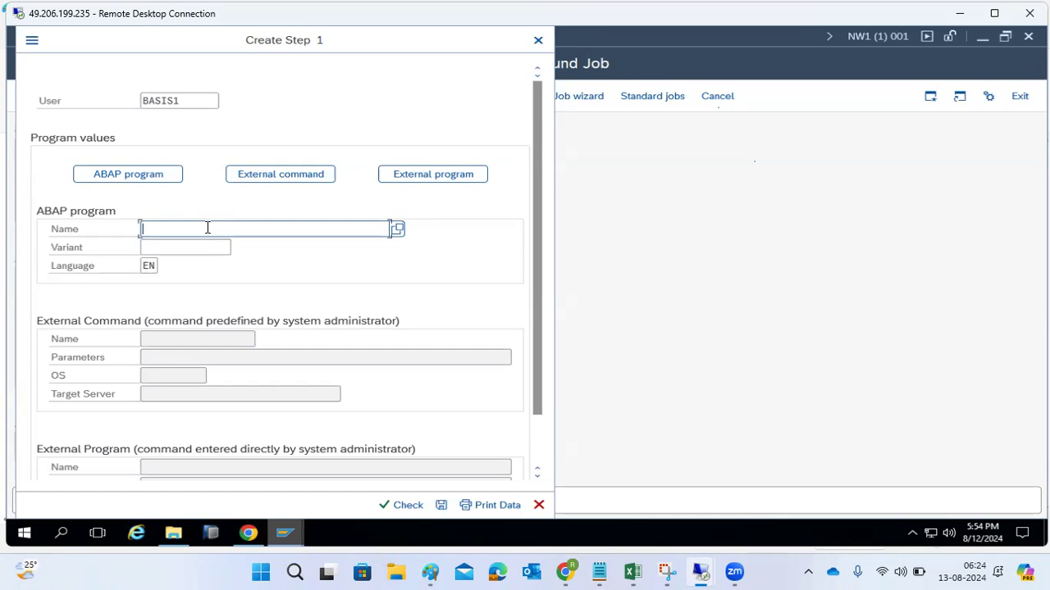
- Define step 1 with the ABAP program RS1ADRCL, save it, and return to the job definition
{"action": "left_click", "coordinate": [208, 228]}
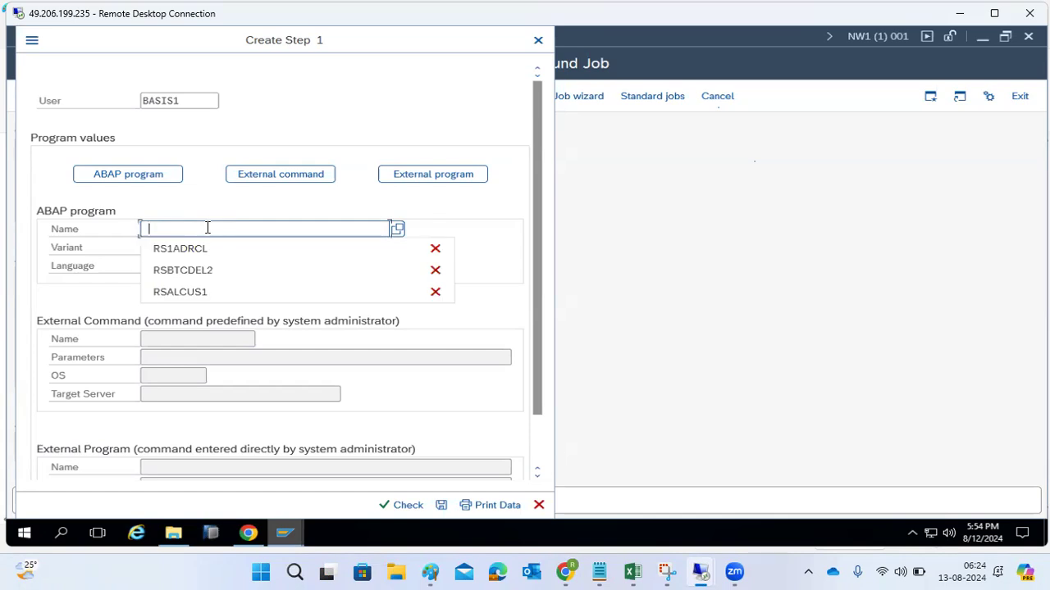
{"action": "left_click", "coordinate": [205, 249]}
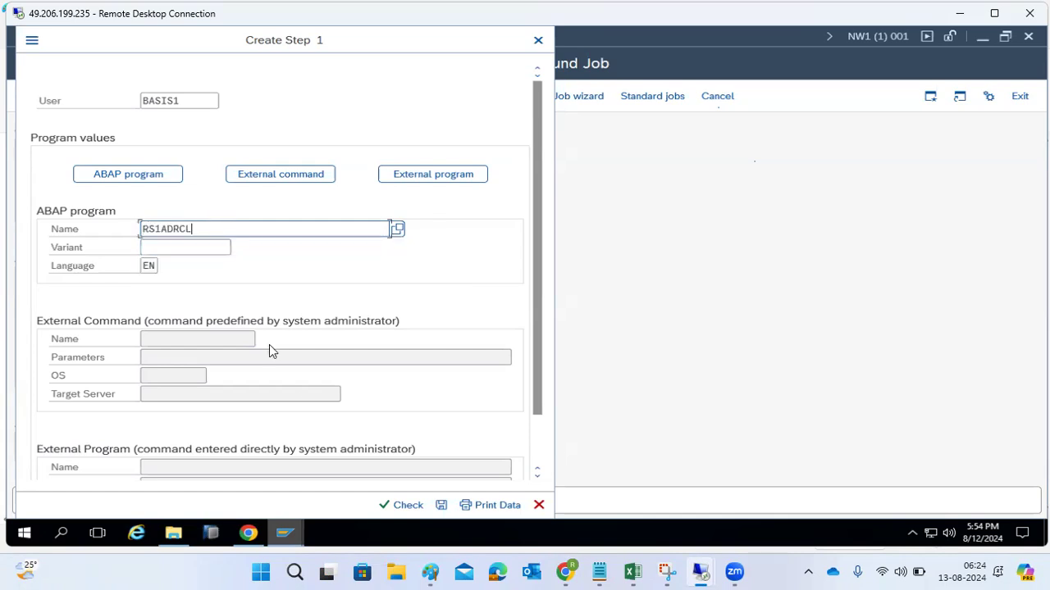
{"action": "left_click", "coordinate": [441, 506]}
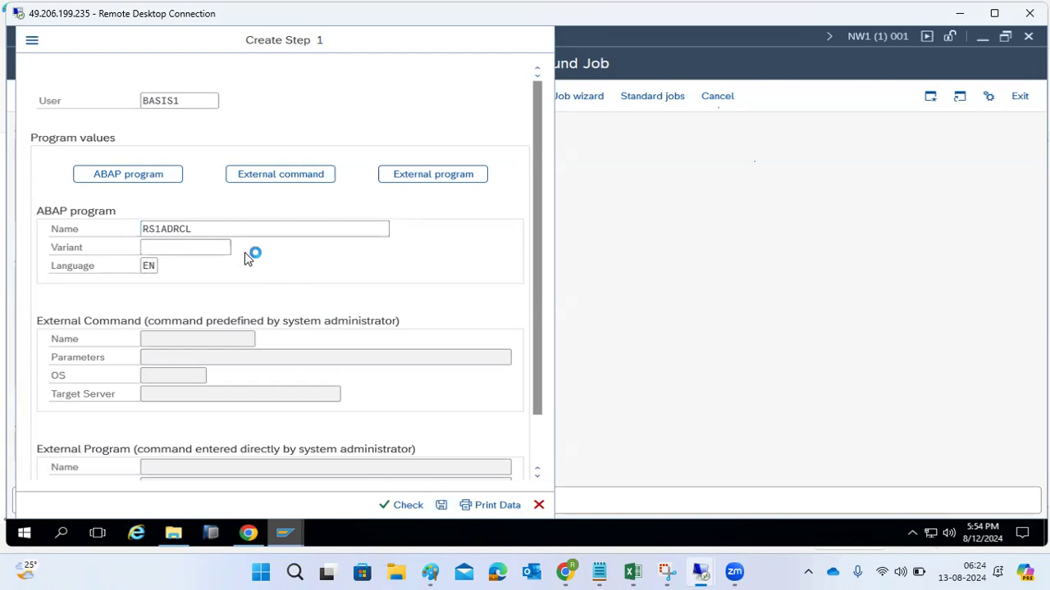
{"action": "left_click", "coordinate": [29, 64]}
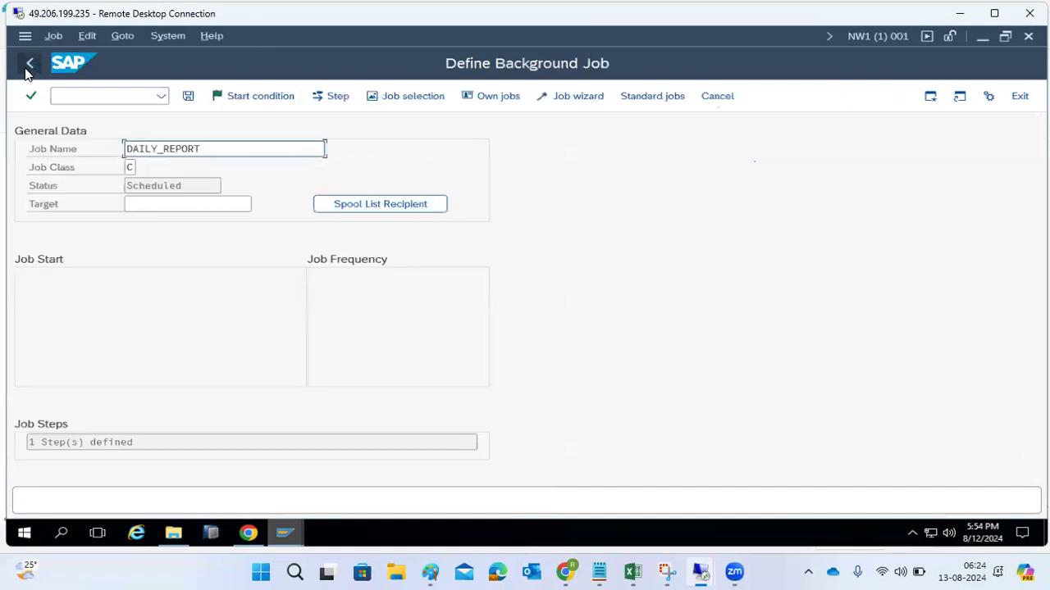
- Set the start condition to an immediate start with a daily period, then save the DAILY_REPORT job
{"action": "left_click", "coordinate": [269, 95]}
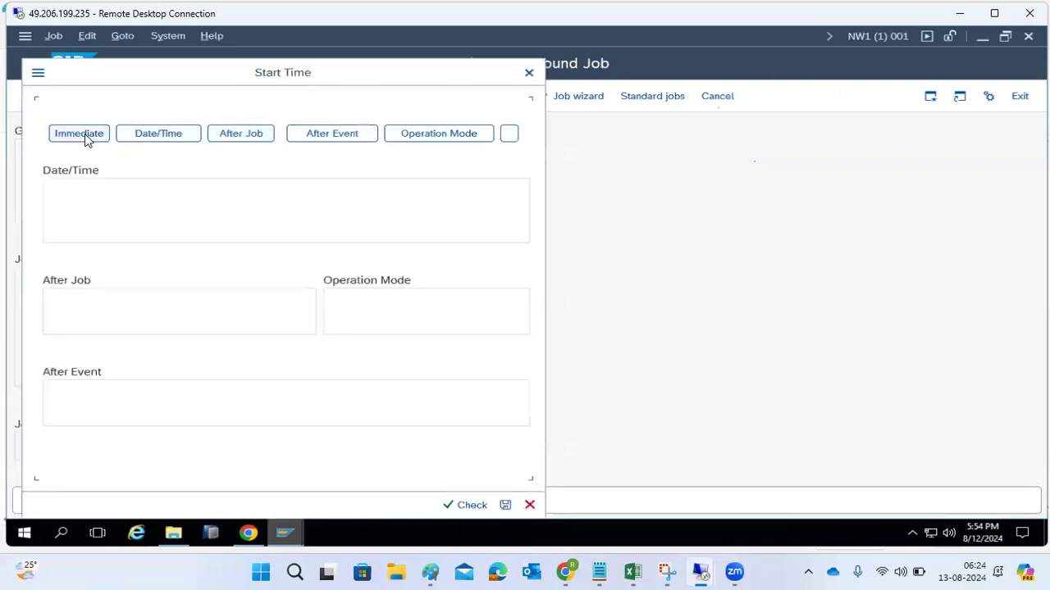
{"action": "left_click", "coordinate": [85, 136]}
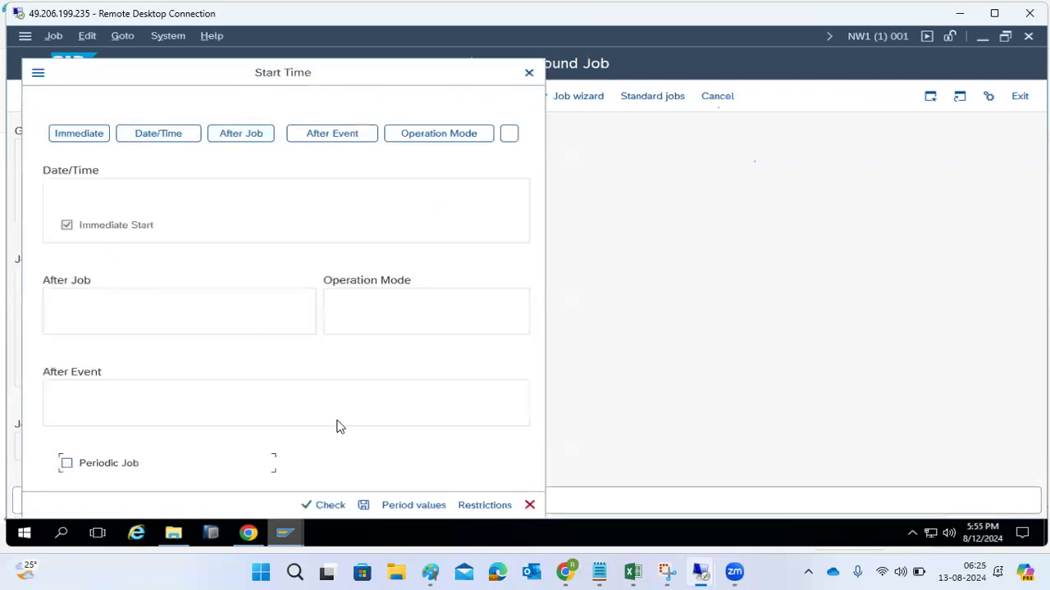
{"action": "left_click", "coordinate": [389, 505]}
{"action": "left_click", "coordinate": [206, 313]}
{"action": "left_click", "coordinate": [231, 433]}
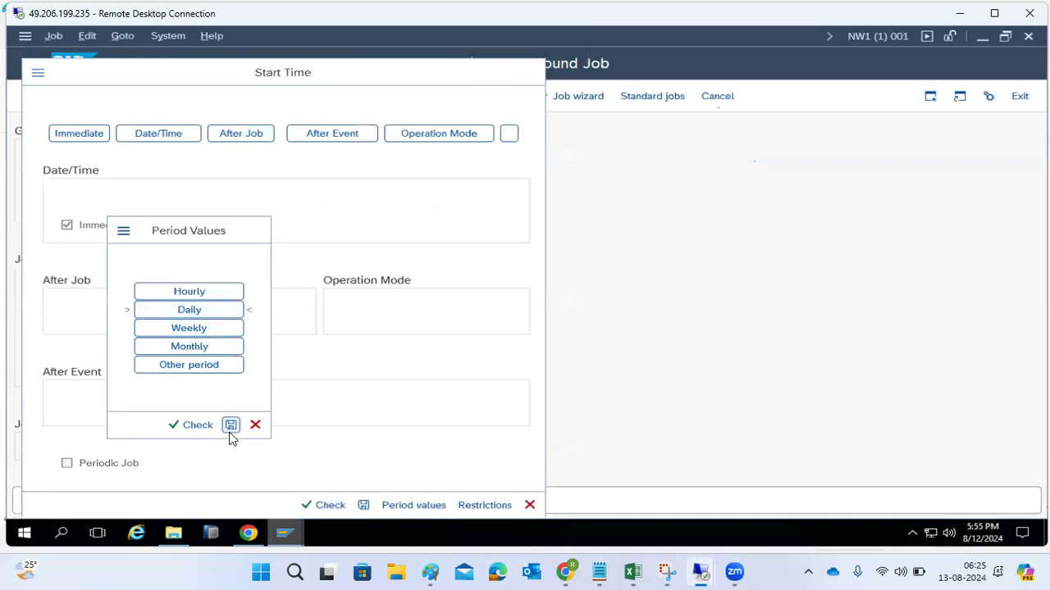
{"action": "left_click", "coordinate": [363, 505]}
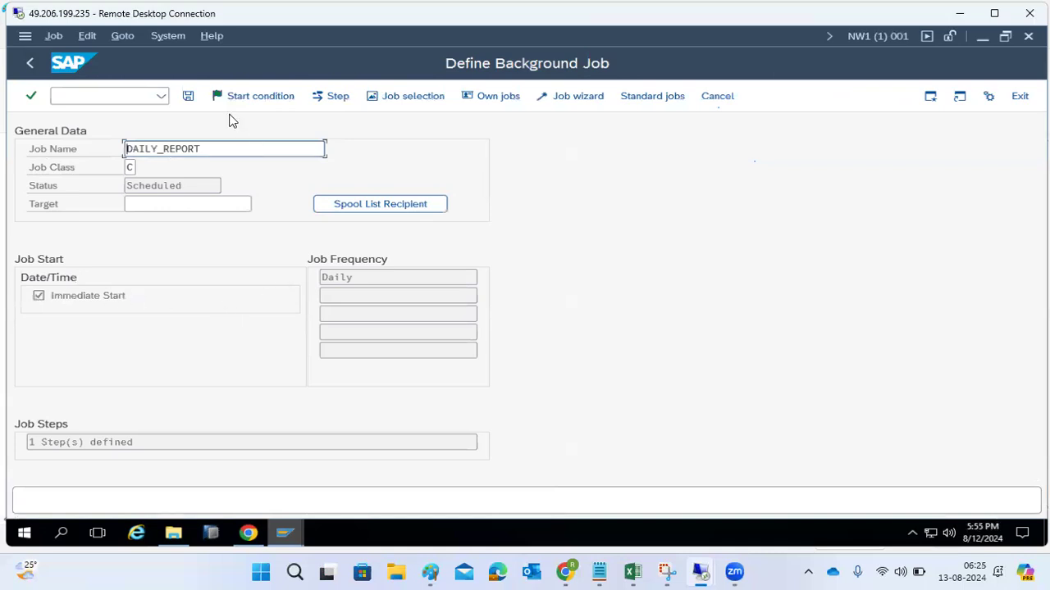
{"action": "left_click", "coordinate": [189, 97]}
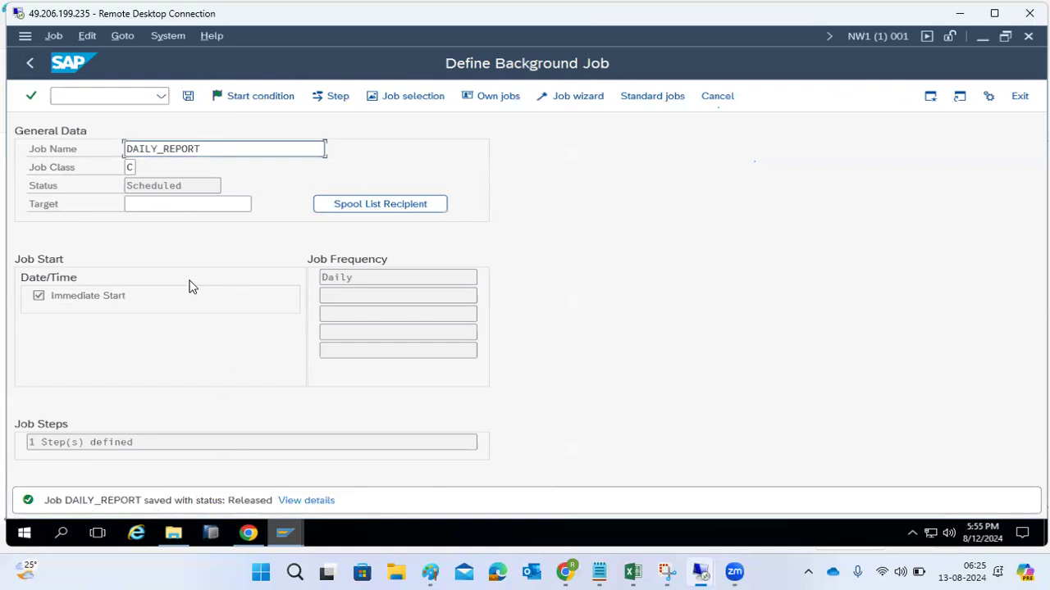
- Go to transaction SM37 and list the current user's jobs with the default selection
{"action": "left_click", "coordinate": [118, 98]}
{"action": "type", "text": "/nsm37"}
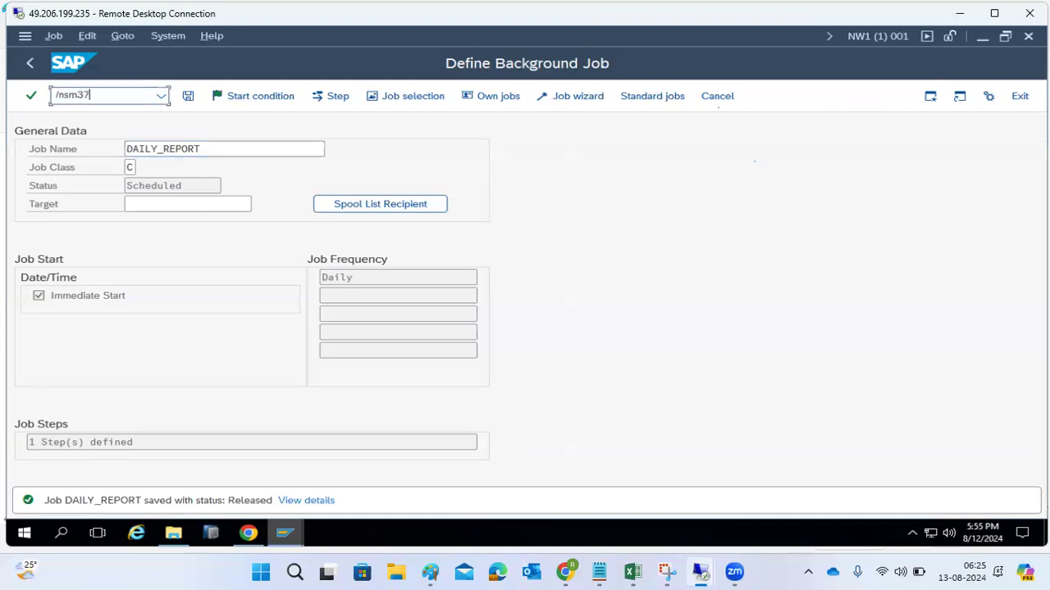
{"action": "key", "text": "Return"}
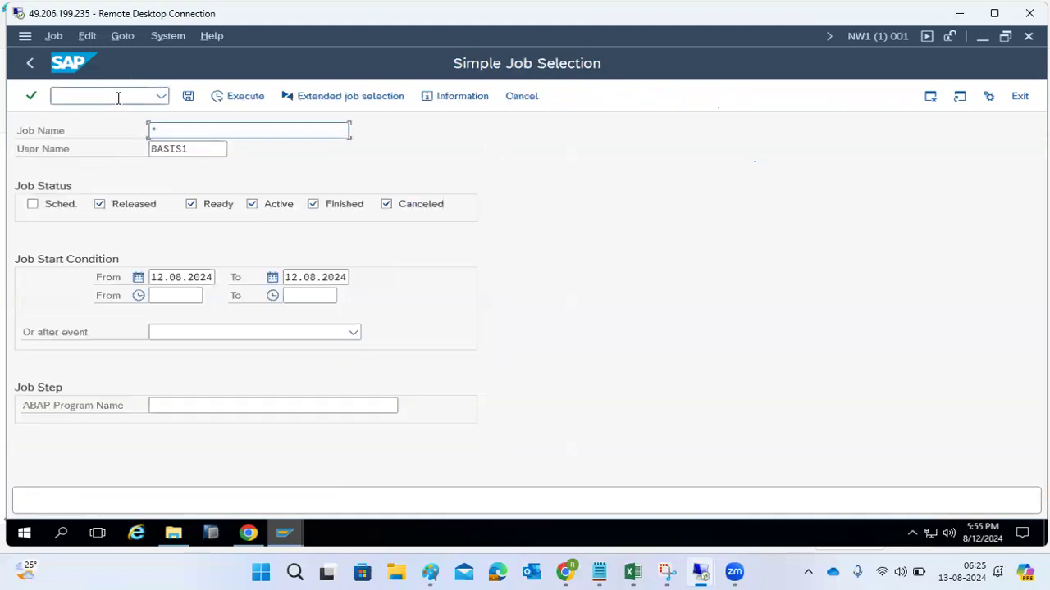
{"action": "left_click", "coordinate": [239, 98]}
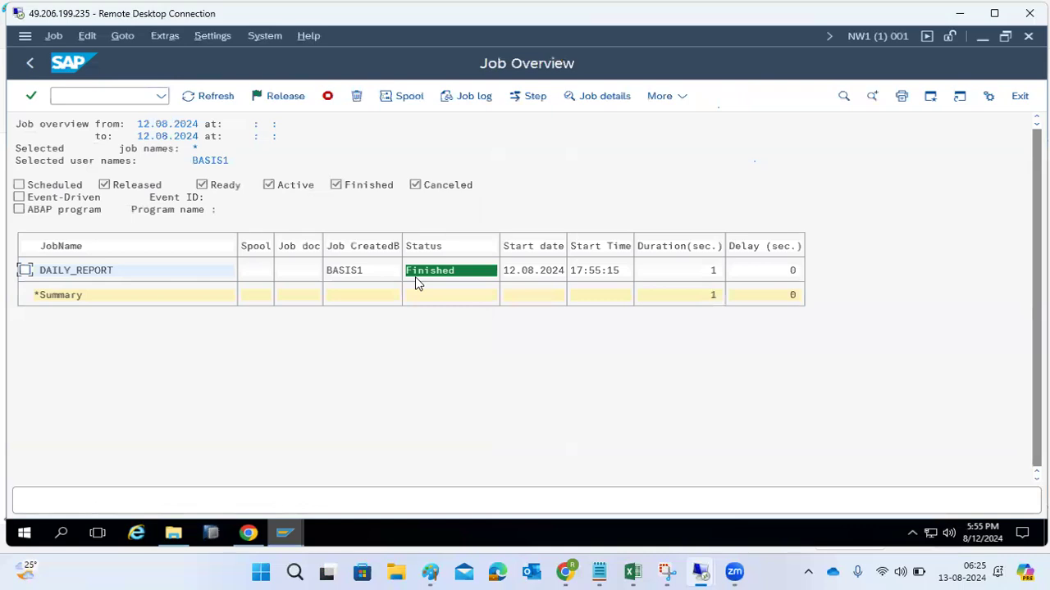
- Open the DAILY_REPORT job, examine its planned start date and time, and return to the job overview
{"action": "double_click", "coordinate": [97, 271]}
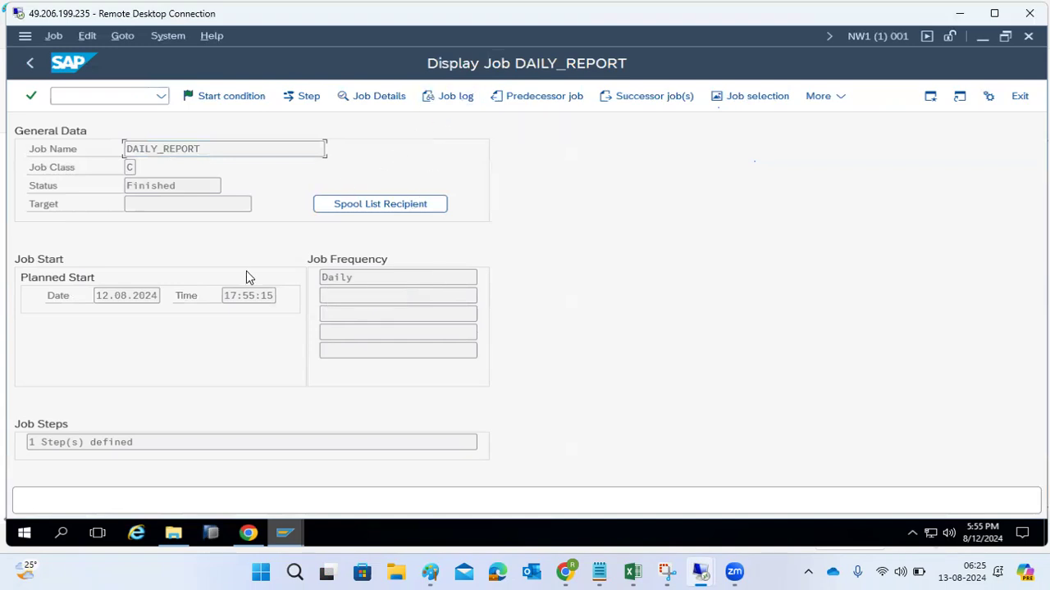
{"action": "left_click_drag", "start_coordinate": [229, 297], "coordinate": [258, 303]}
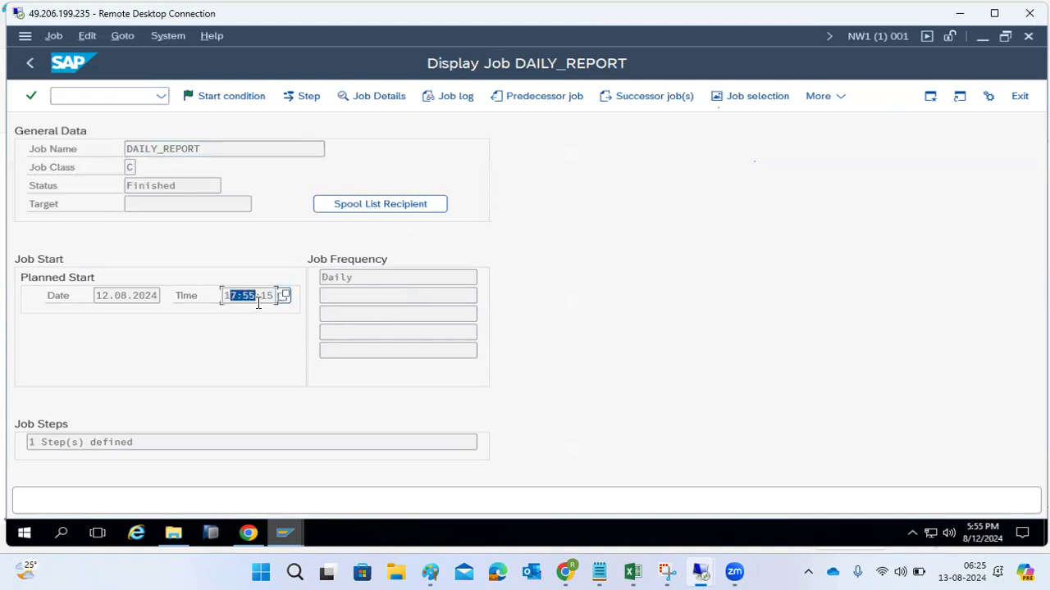
{"action": "left_click", "coordinate": [103, 300]}
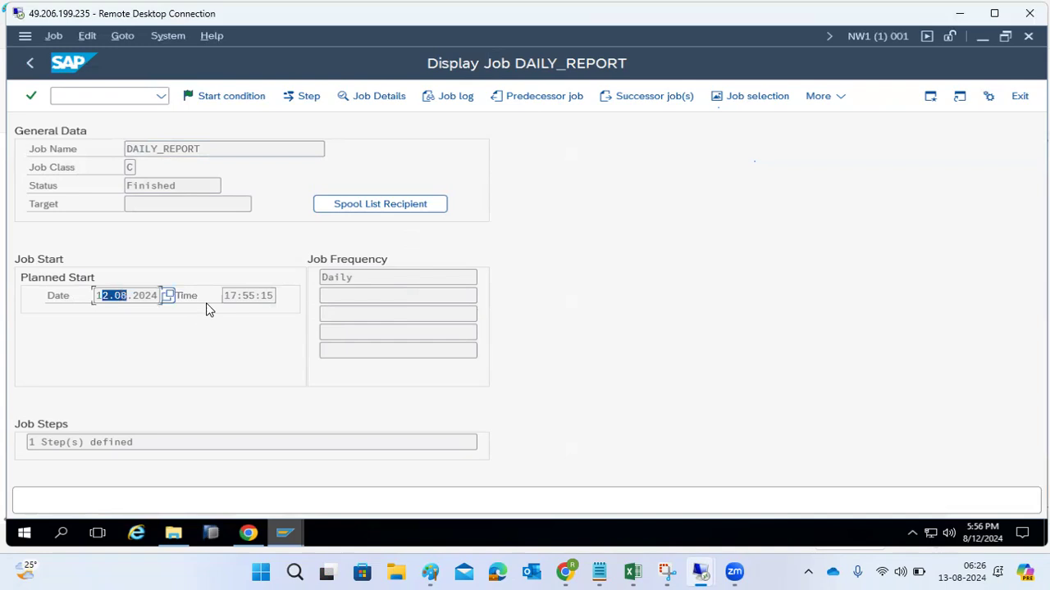
{"action": "left_click_drag", "start_coordinate": [229, 296], "coordinate": [243, 296]}
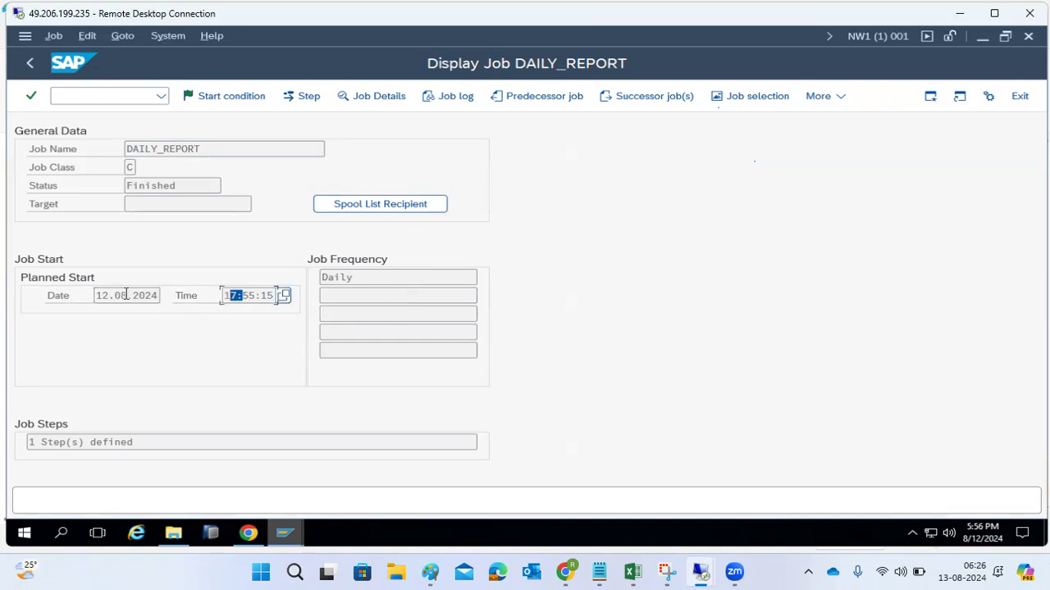
{"action": "left_click", "coordinate": [35, 59]}
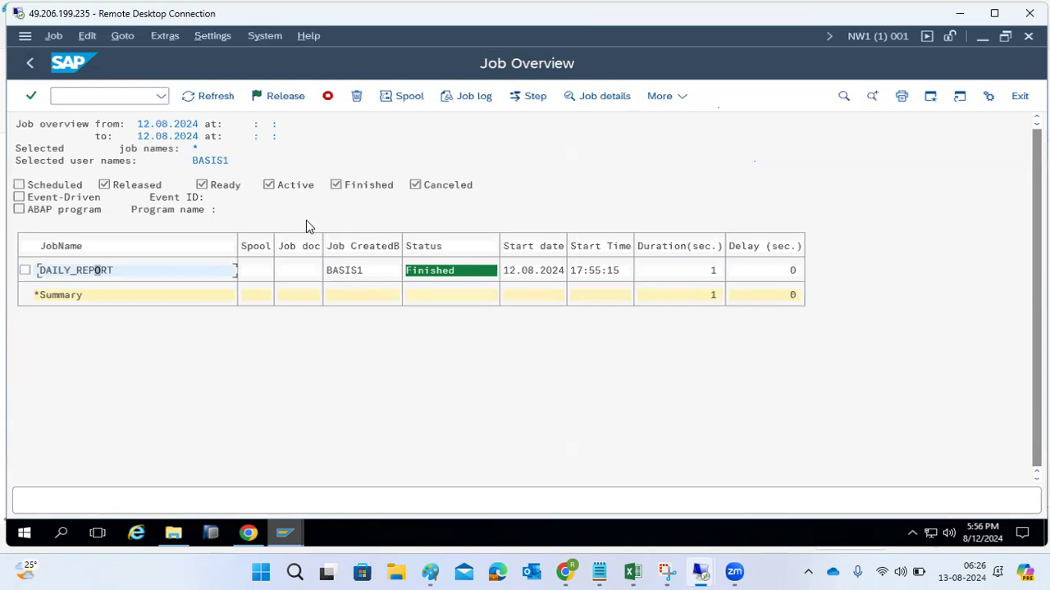
- Return to the job selection, set the user name to *, and list the jobs of all users
{"action": "left_click", "coordinate": [28, 66]}
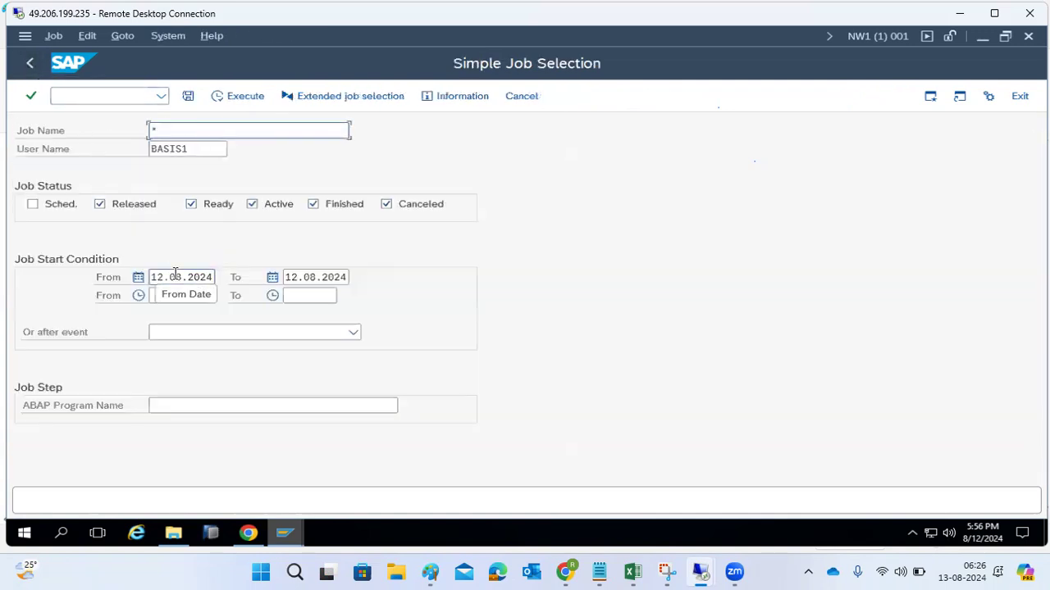
{"action": "left_click", "coordinate": [192, 148]}
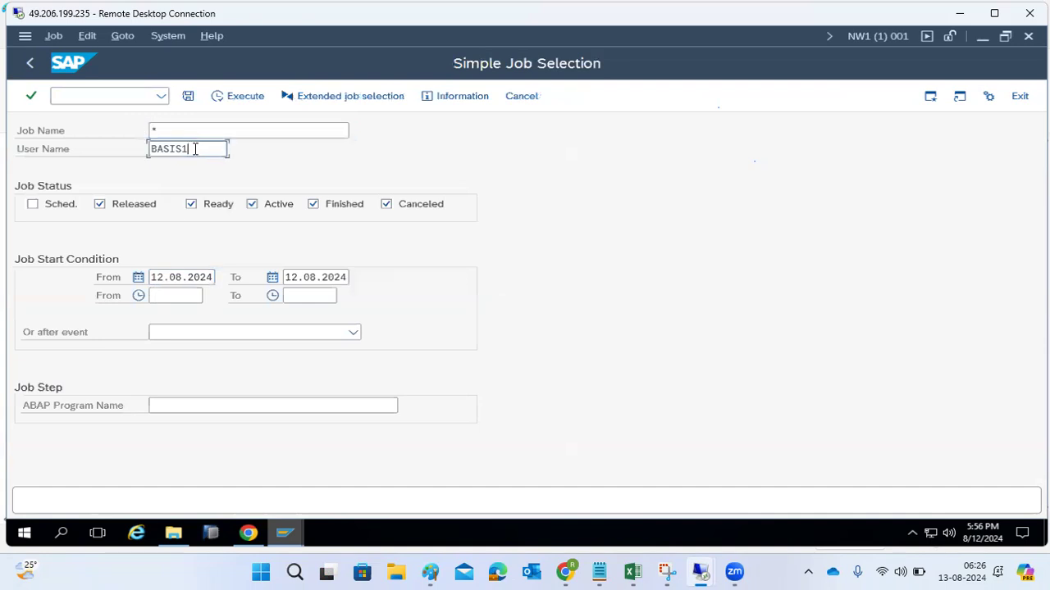
{"action": "double_click", "coordinate": [192, 148]}
{"action": "type", "text": "*"}
{"action": "left_click", "coordinate": [226, 97]}
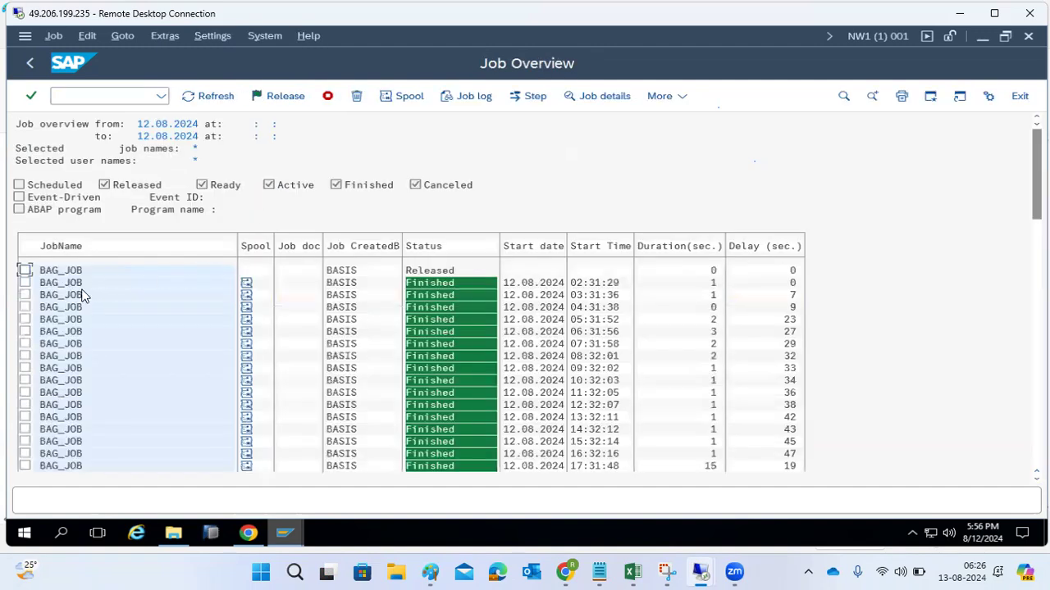
- Look through all users' jobs and their statuses in the overview, then return to the job selection
{"action": "scroll", "coordinate": [1012, 304], "scroll_direction": "down", "scroll_amount": 1}
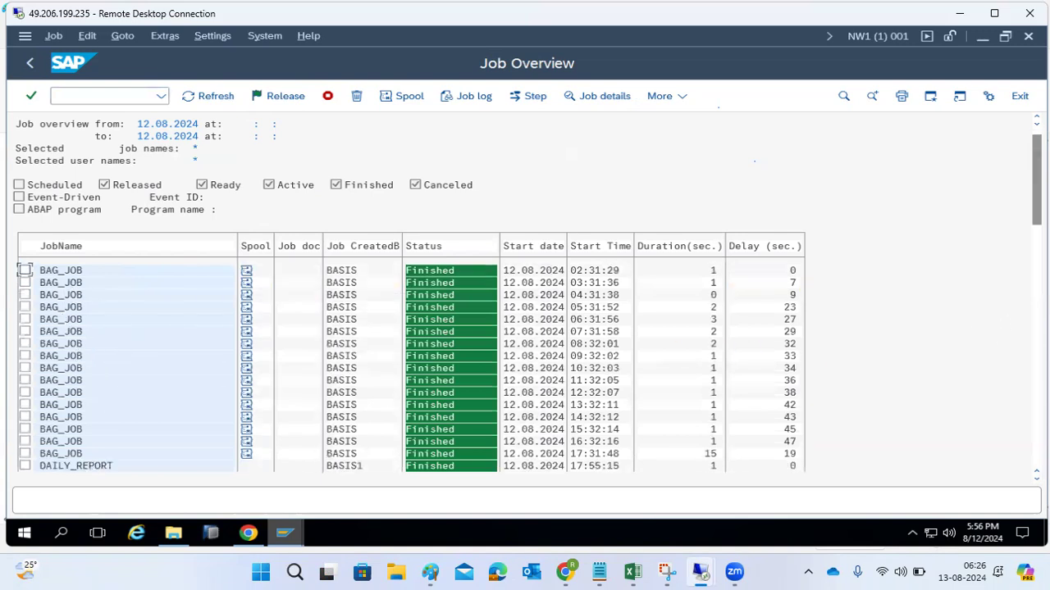
{"action": "key", "text": "Page_Down"}
{"action": "key", "text": "Page_Down"}
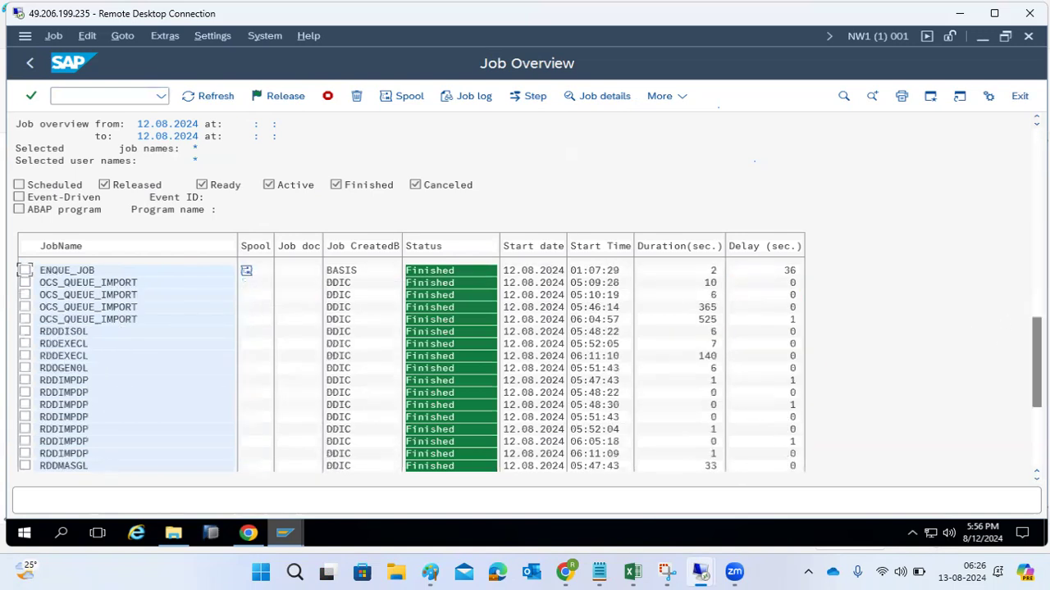
{"action": "key", "text": "Page_Down"}
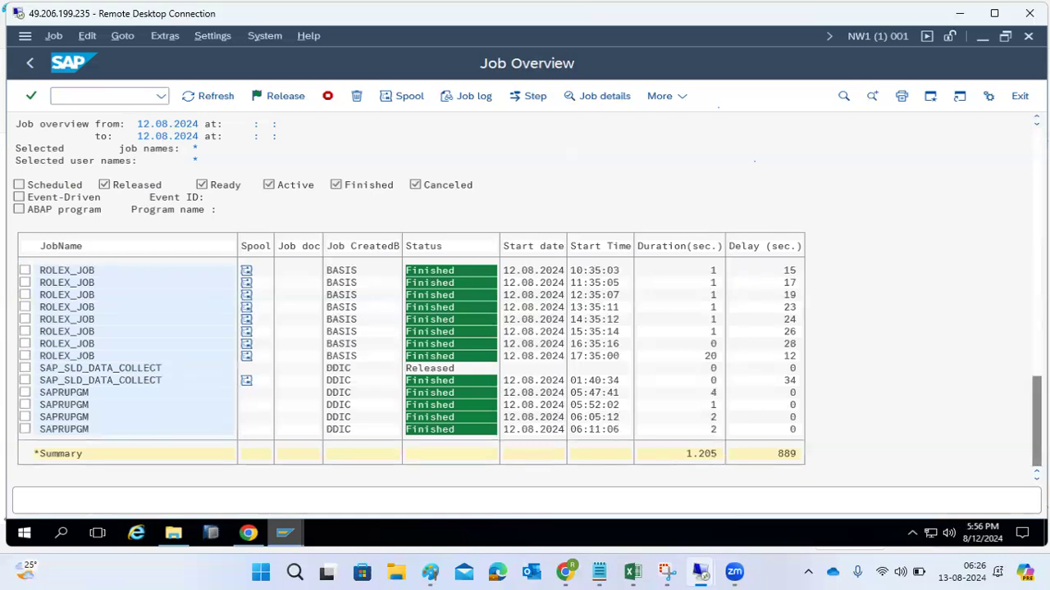
{"action": "scroll", "coordinate": [410, 361], "scroll_direction": "up", "scroll_amount": 5}
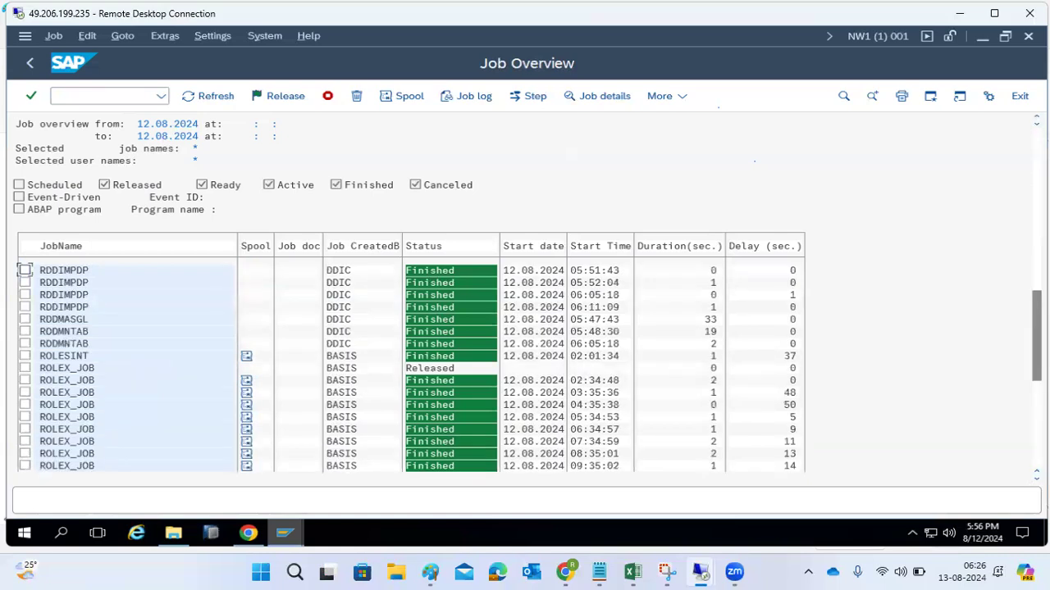
{"action": "left_click", "coordinate": [32, 63]}
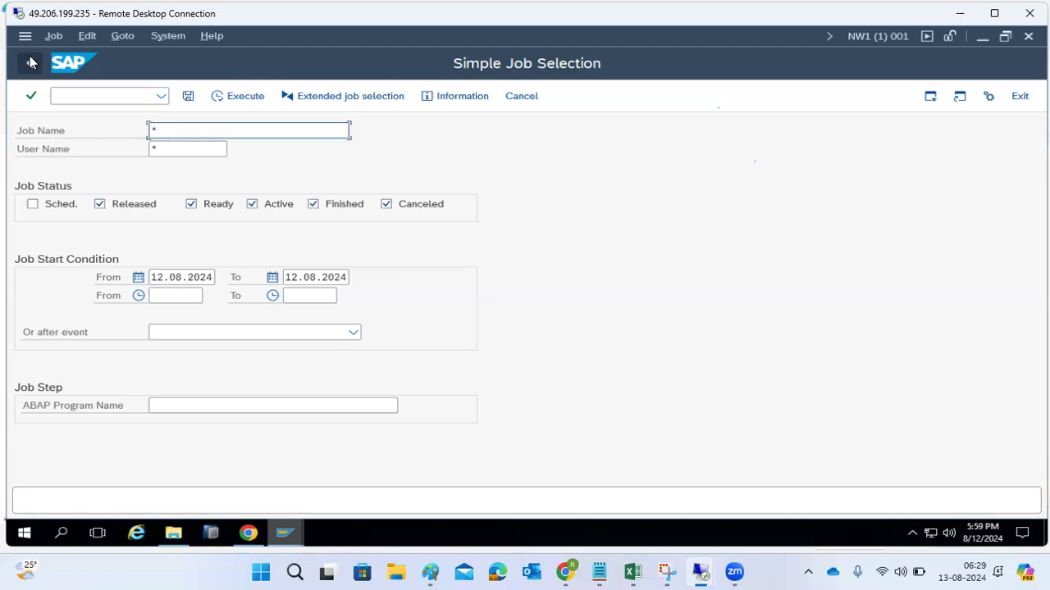
- List the jobs of all users again, open the released BAG_JOB to examine its planned start and frequency, and return to the overview
{"action": "left_click", "coordinate": [167, 147]}
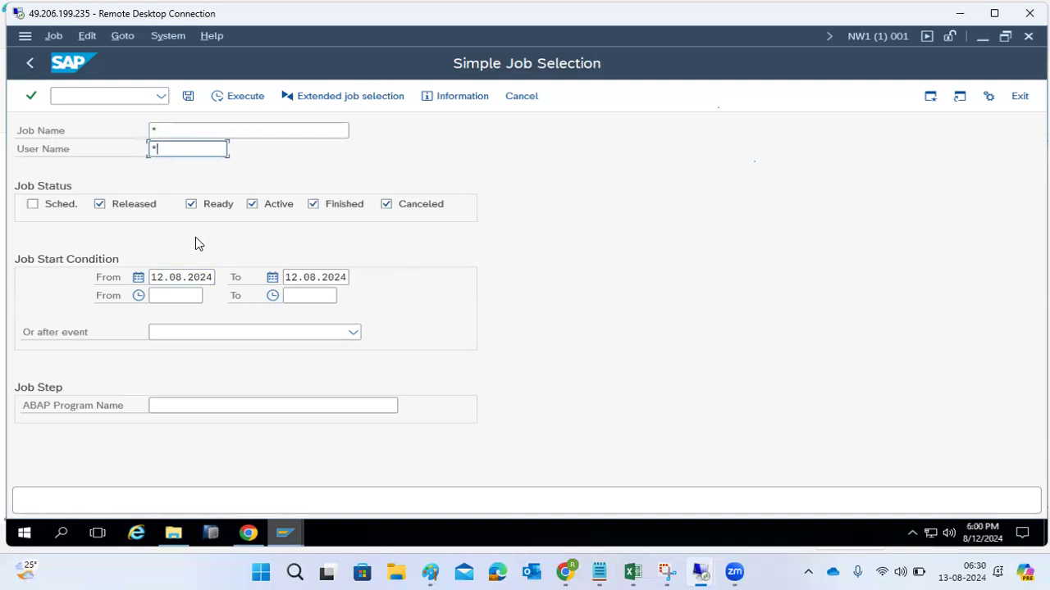
{"action": "left_click", "coordinate": [242, 102]}
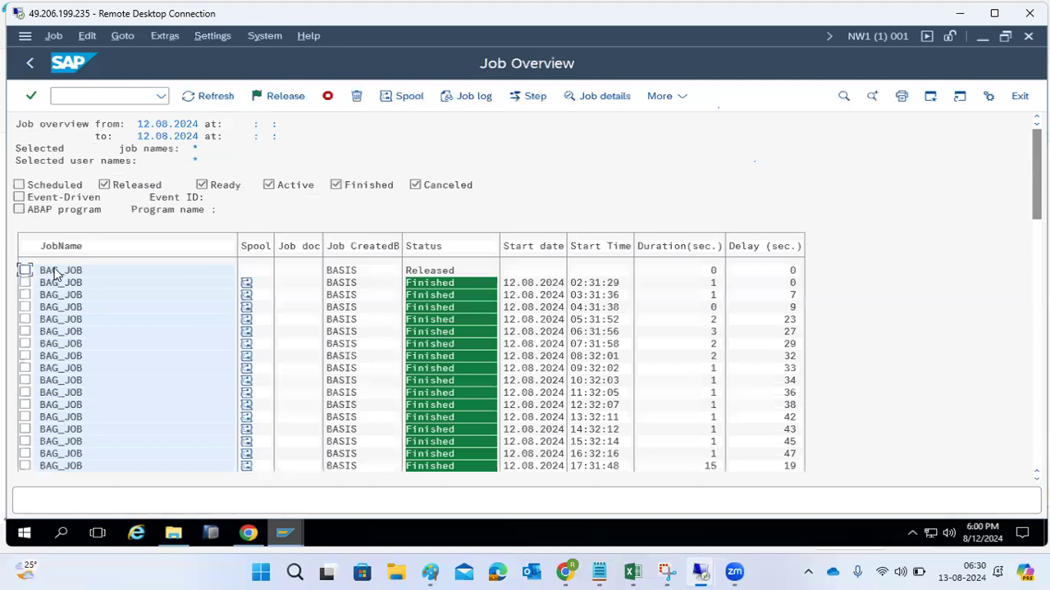
{"action": "left_click", "coordinate": [62, 273]}
{"action": "double_click", "coordinate": [64, 277]}
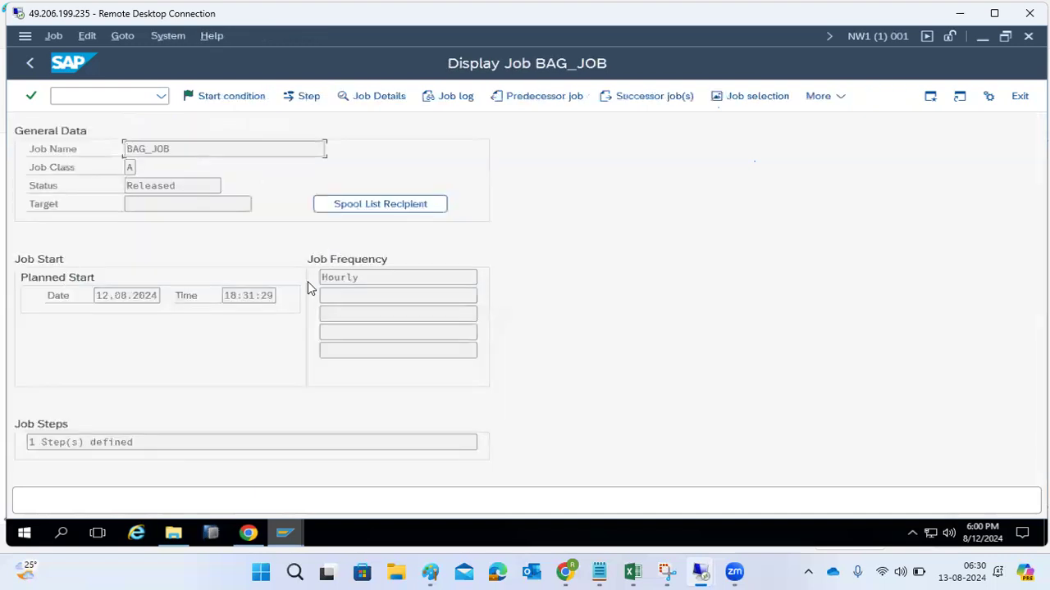
{"action": "left_click", "coordinate": [31, 63]}
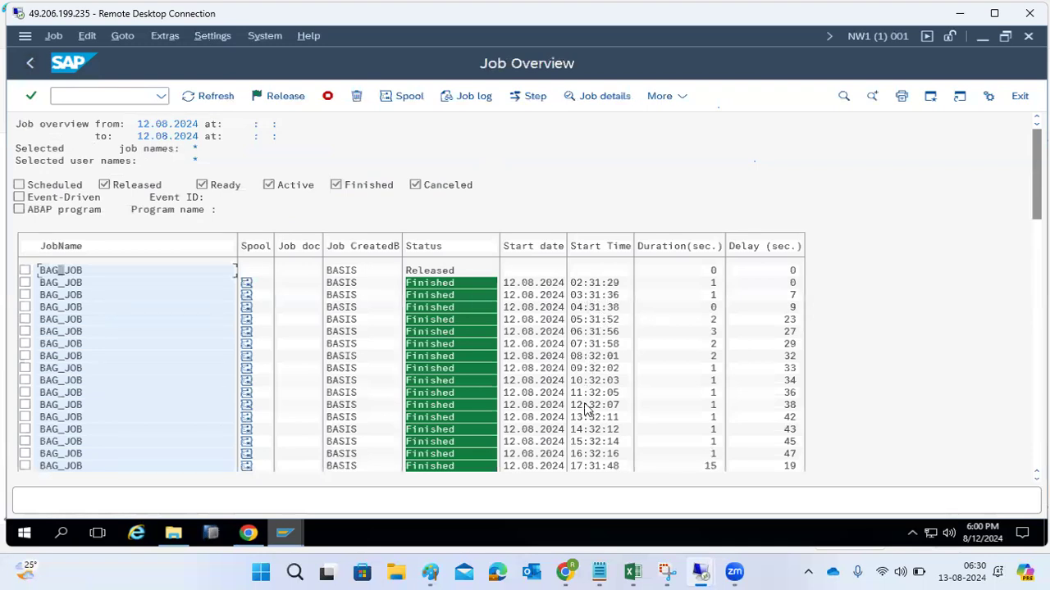
- Look through the BAG_JOB runs in the overview and open the first finished run for display
{"action": "scroll", "coordinate": [590, 455], "scroll_direction": "down", "scroll_amount": 1}
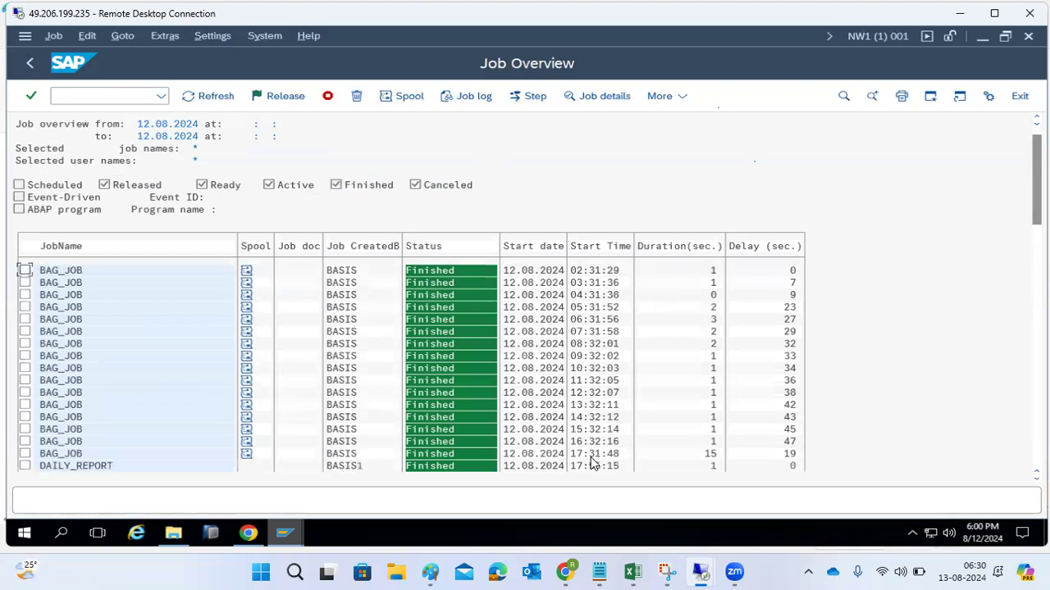
{"action": "scroll", "coordinate": [594, 465], "scroll_direction": "down", "scroll_amount": 1}
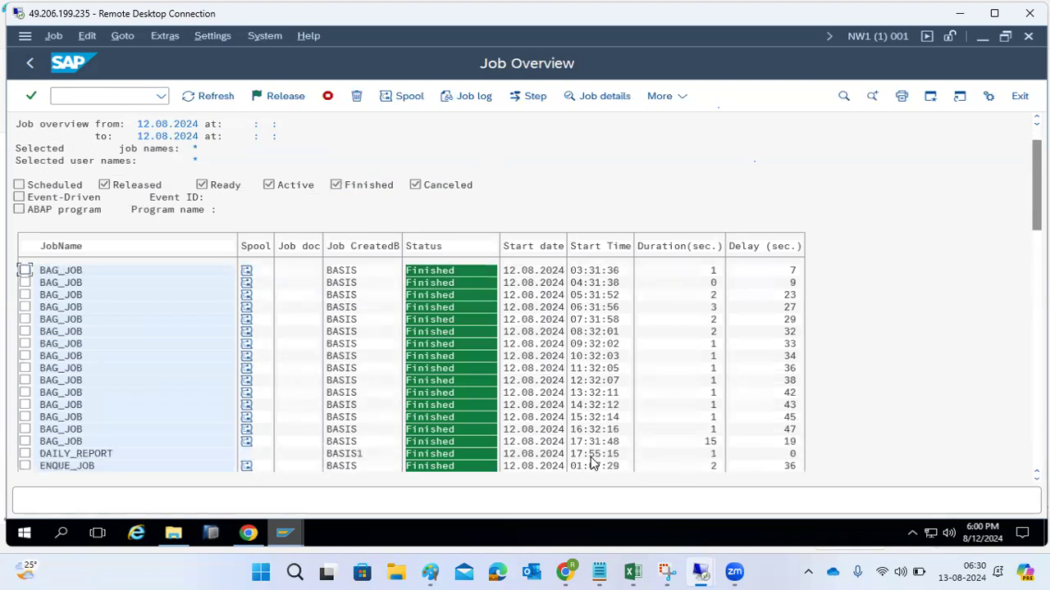
{"action": "scroll", "coordinate": [592, 464], "scroll_direction": "up", "scroll_amount": 2}
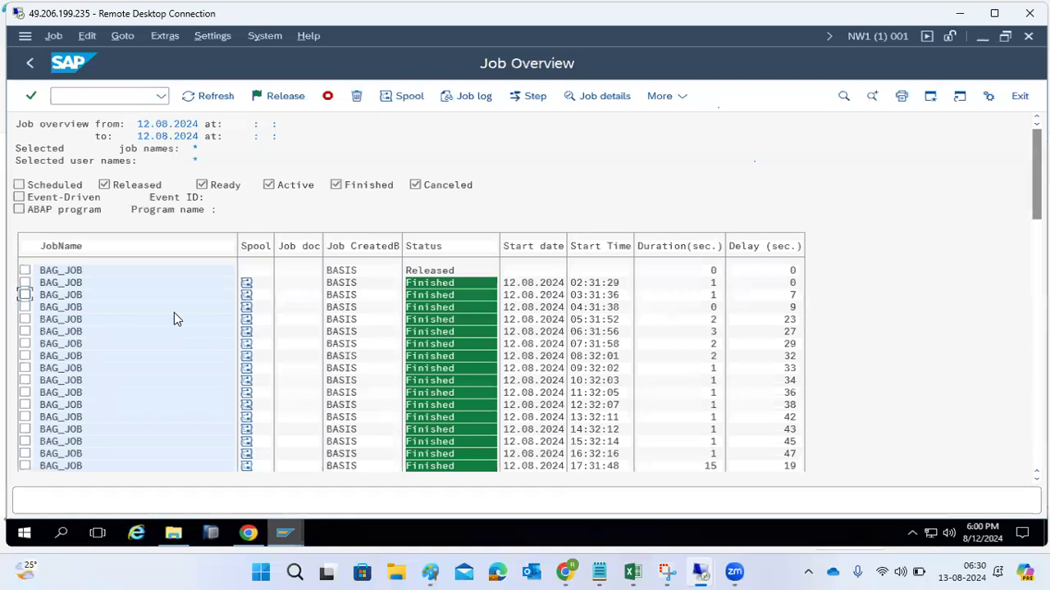
{"action": "left_click", "coordinate": [61, 282]}
{"action": "left_click", "coordinate": [609, 106]}
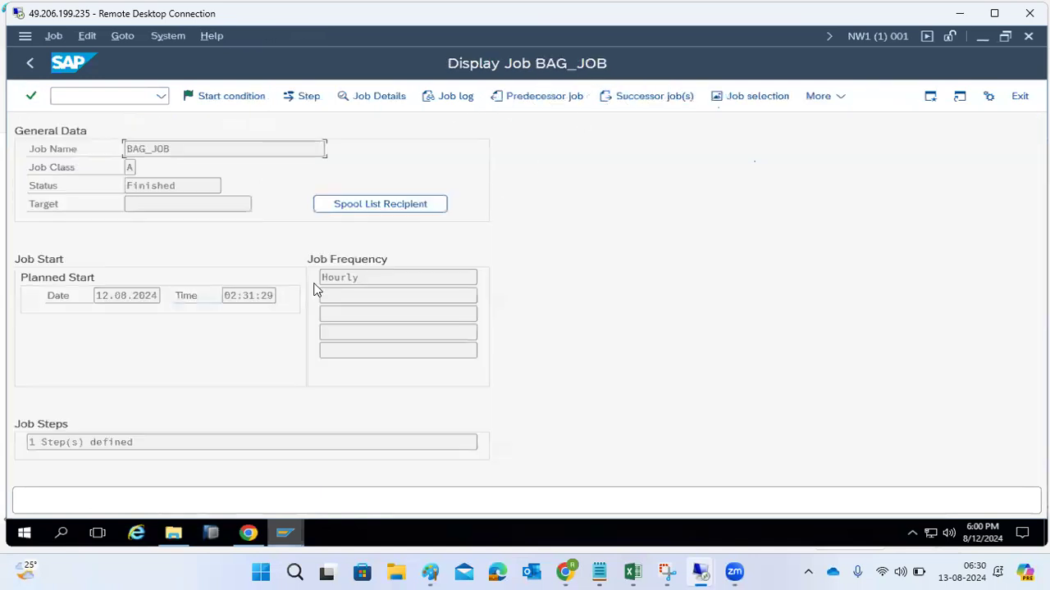
- Examine the detailed job information of this BAG_JOB run, especially its work process number and PID, and close it
{"action": "left_click", "coordinate": [287, 261]}
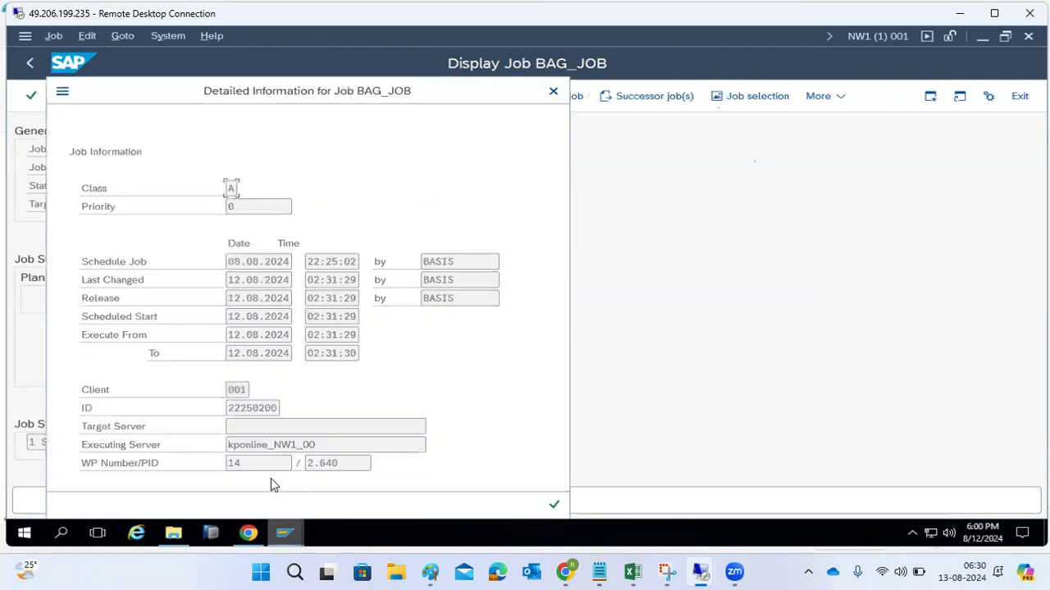
{"action": "double_click", "coordinate": [235, 463]}
{"action": "left_click", "coordinate": [106, 468]}
{"action": "left_click_drag", "start_coordinate": [228, 464], "coordinate": [264, 474]}
{"action": "left_click", "coordinate": [555, 506]}
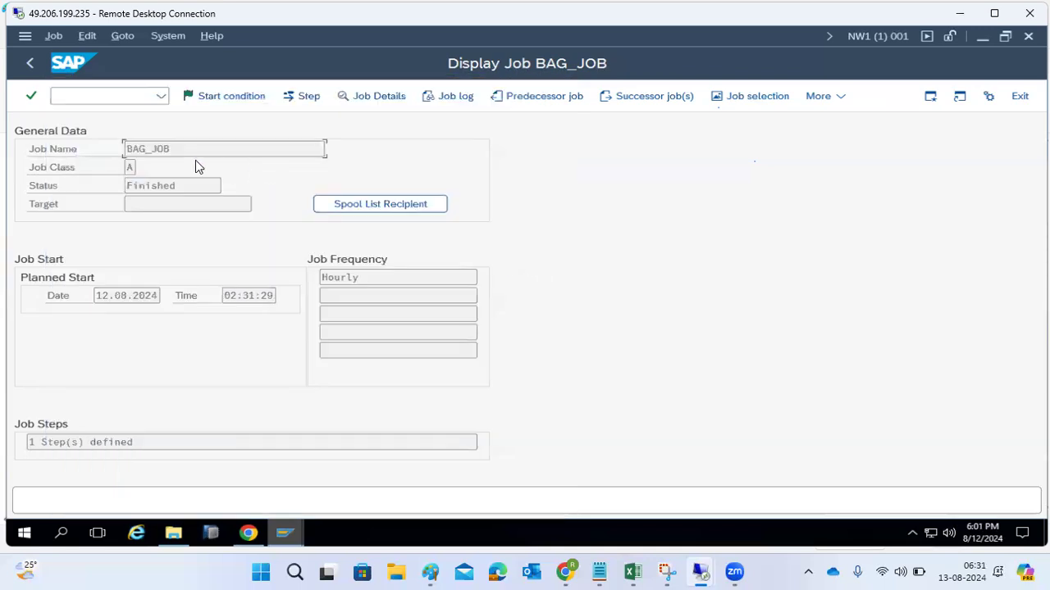
- Go to transaction SM50 and examine the background work processes, marking BTC work process 14 that executed the job
{"action": "left_click_drag", "start_coordinate": [188, 153], "coordinate": [104, 154]}
{"action": "left_click", "coordinate": [109, 97]}
{"action": "type", "text": "/nsm50"}
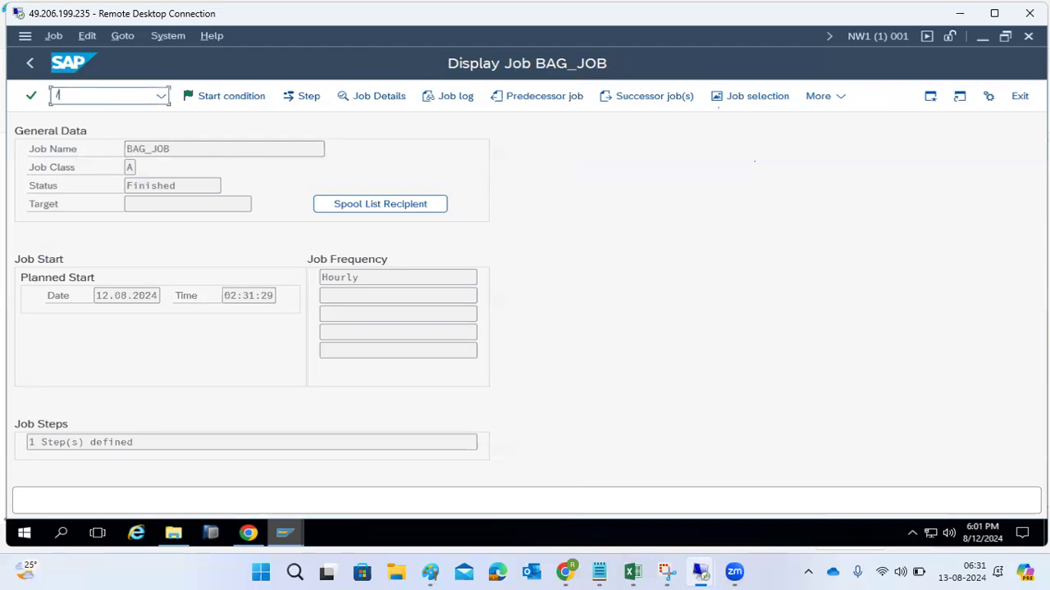
{"action": "key", "text": "Return"}
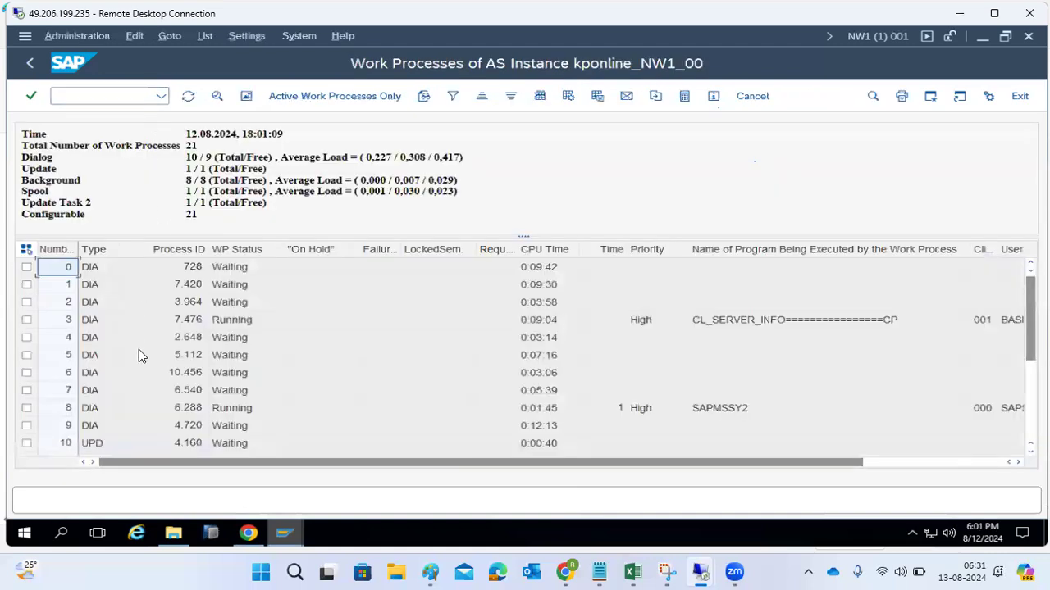
{"action": "scroll", "coordinate": [123, 394], "scroll_direction": "down", "scroll_amount": 3}
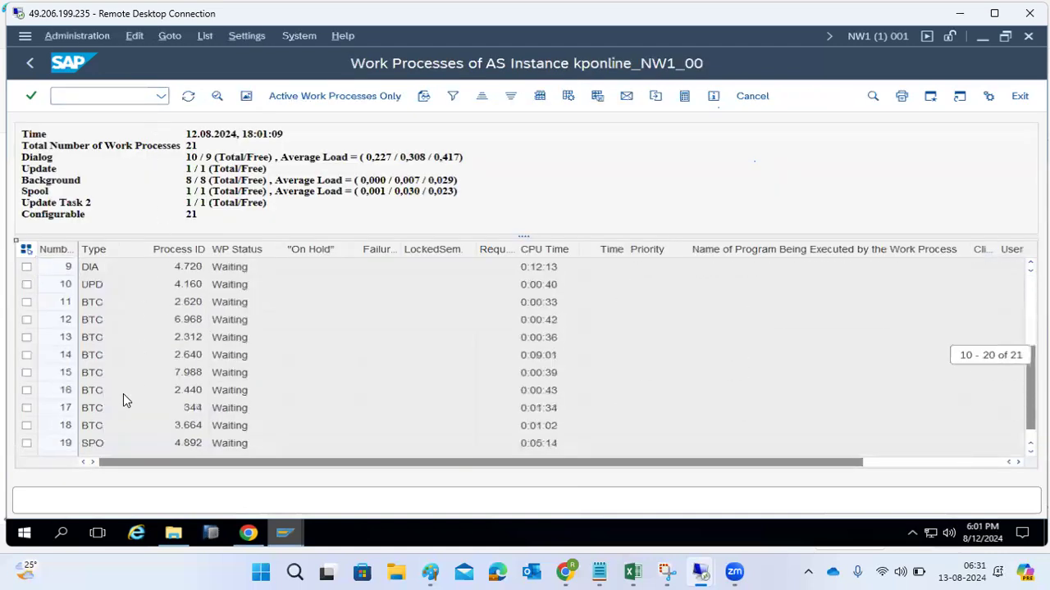
{"action": "left_click", "coordinate": [25, 357]}
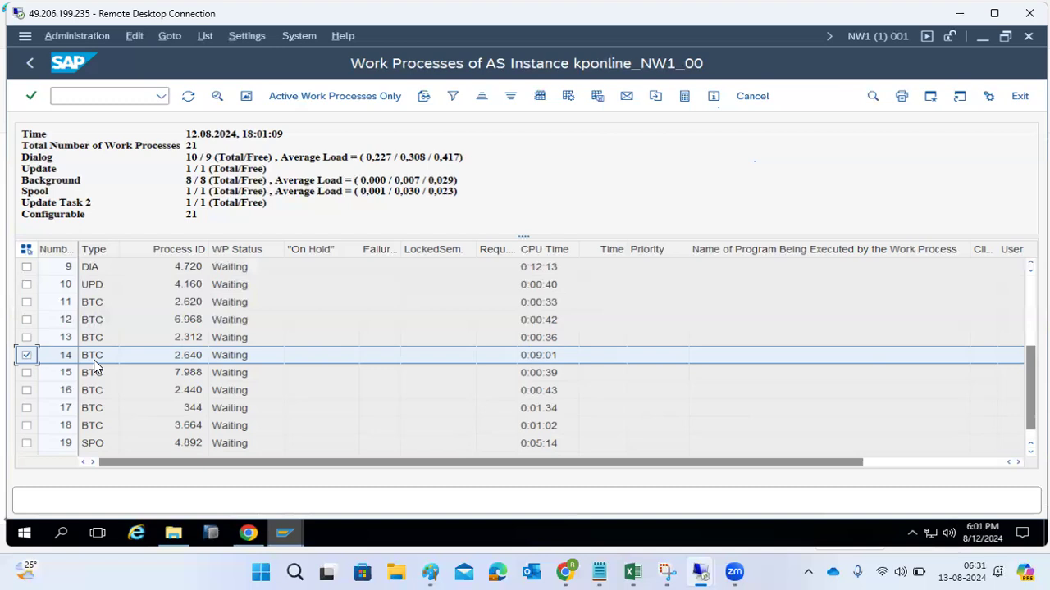
{"action": "left_click", "coordinate": [97, 303]}
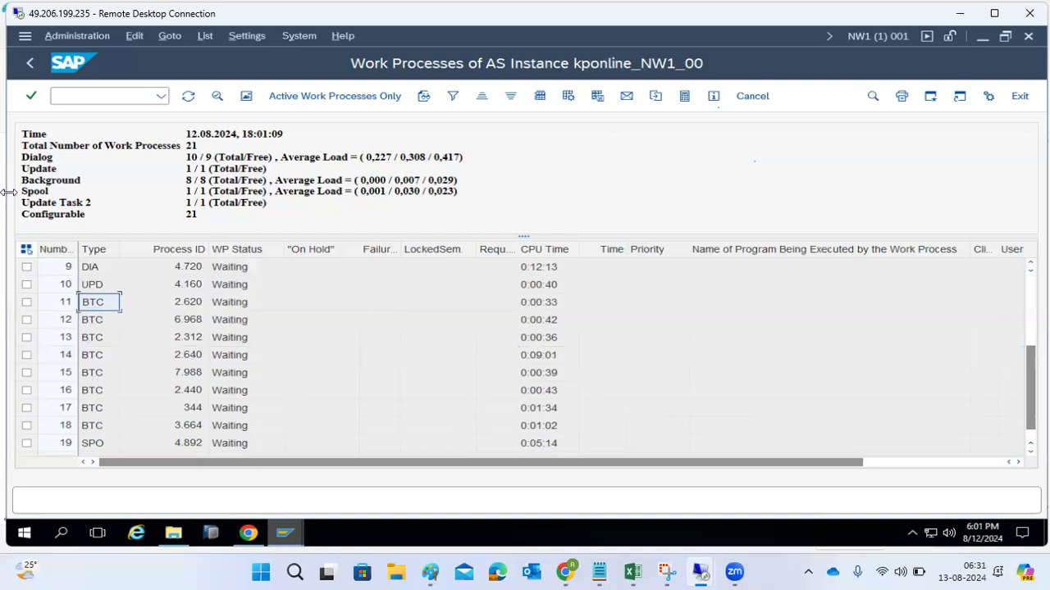
- Open the ABAP Editor with SE38 from the start screen, run program RSSPAM10, and return to the start screen
{"action": "left_click", "coordinate": [31, 64]}
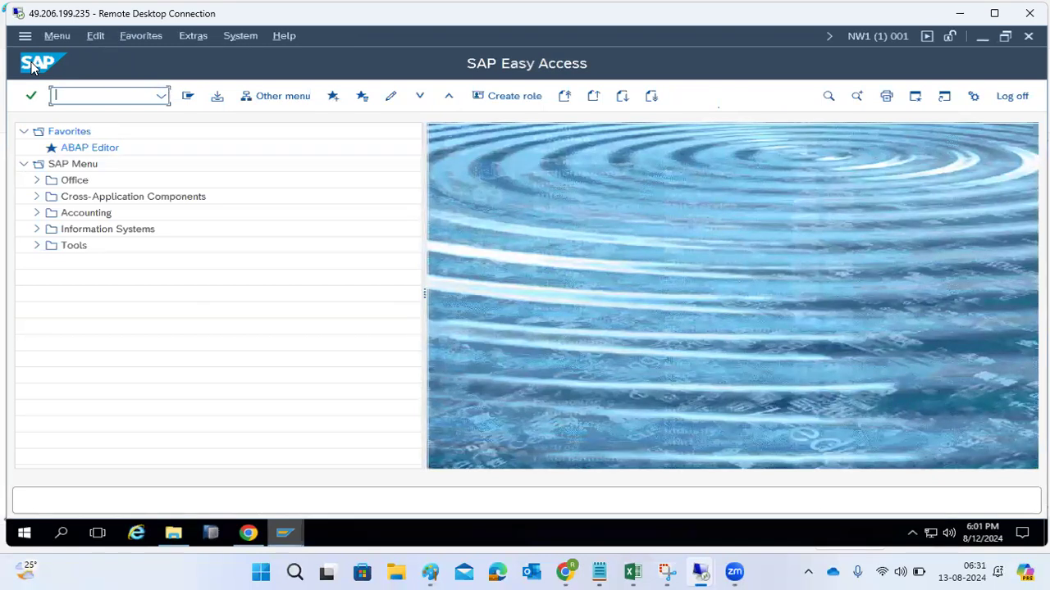
{"action": "type", "text": "sm50"}
{"action": "key", "text": "Return"}
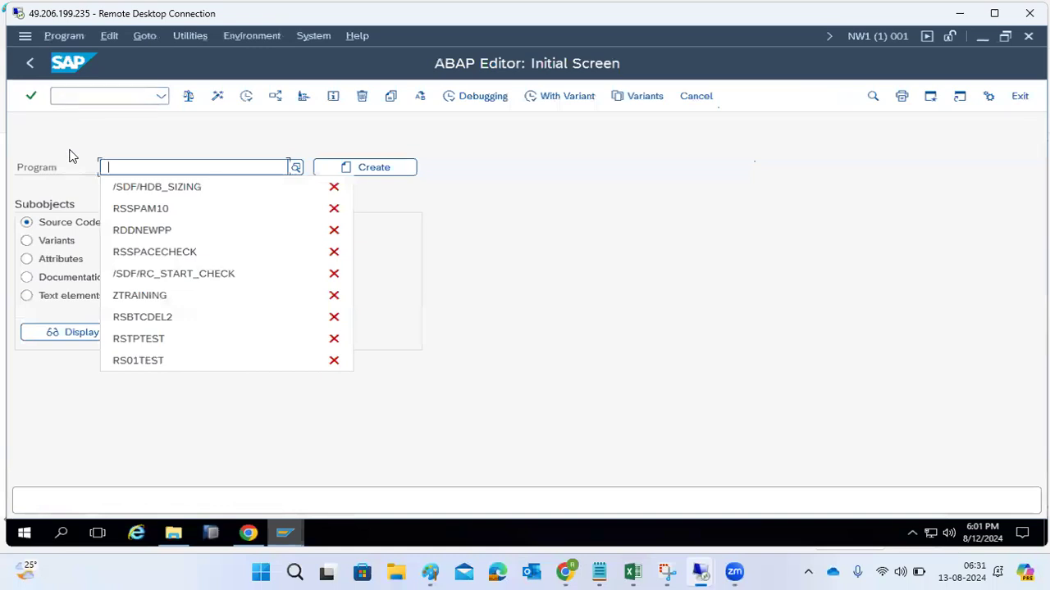
{"action": "left_click", "coordinate": [107, 216]}
{"action": "left_click", "coordinate": [244, 97]}
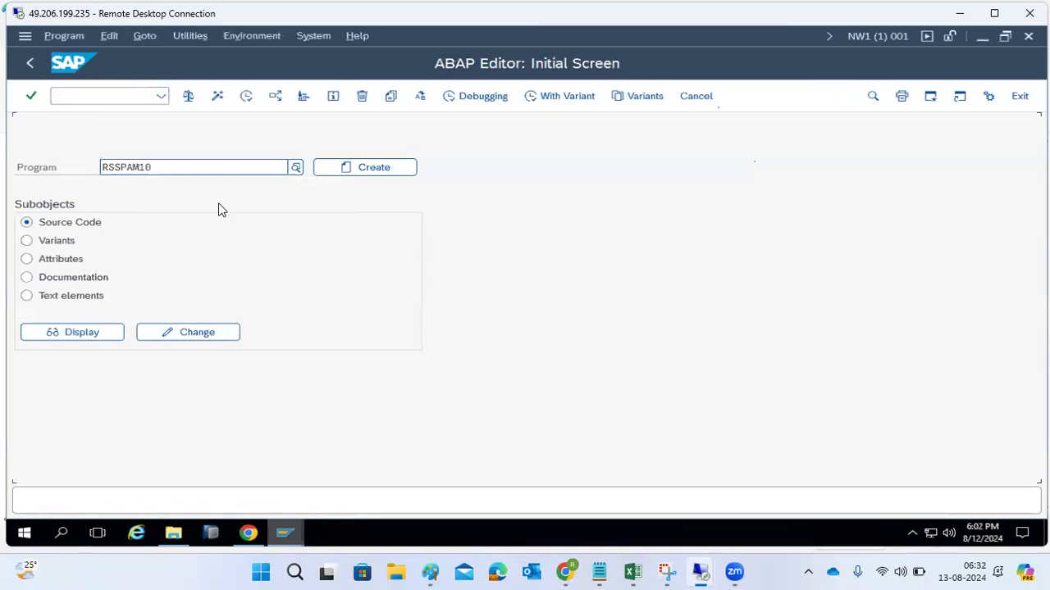
{"action": "left_click", "coordinate": [32, 66]}
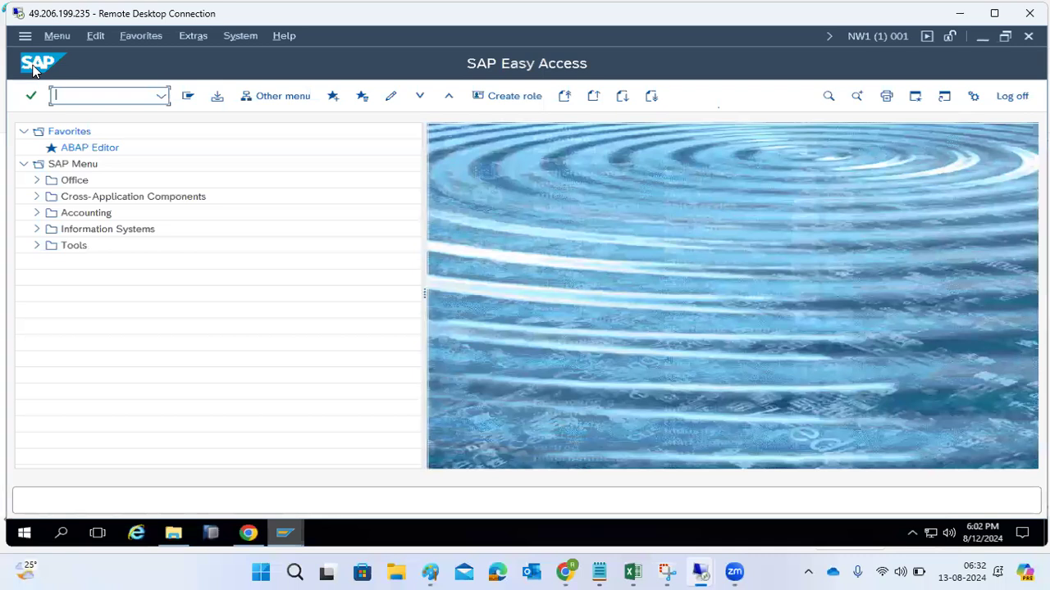
- Go to transaction SM36 from the start screen and bring up the background job definition
{"action": "type", "text": "se38"}
{"action": "key", "text": "Return"}
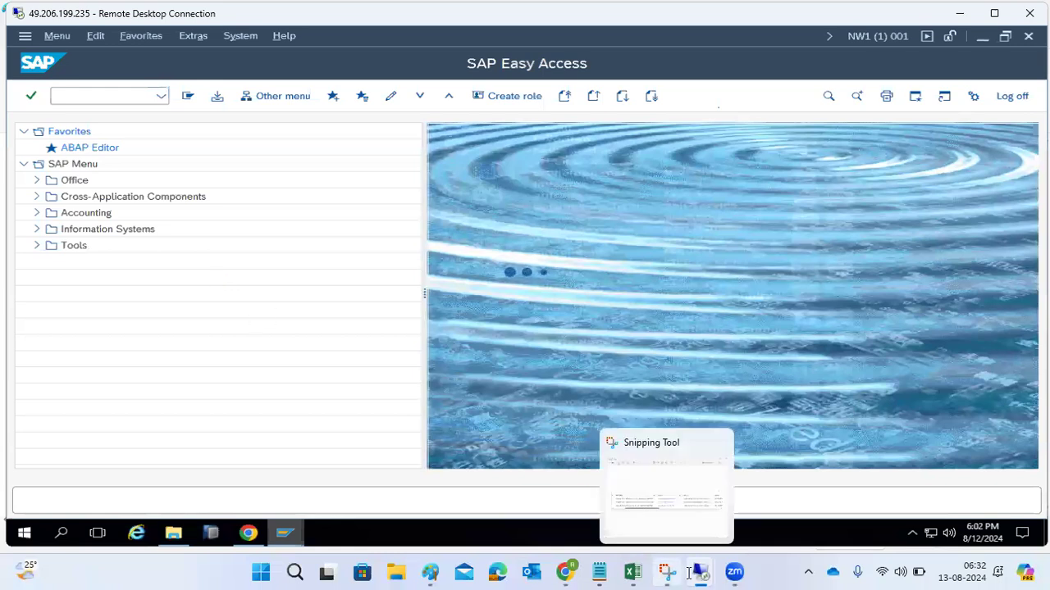
{"action": "mouse_move", "coordinate": [700, 572]}
{"action": "left_click", "coordinate": [757, 499]}
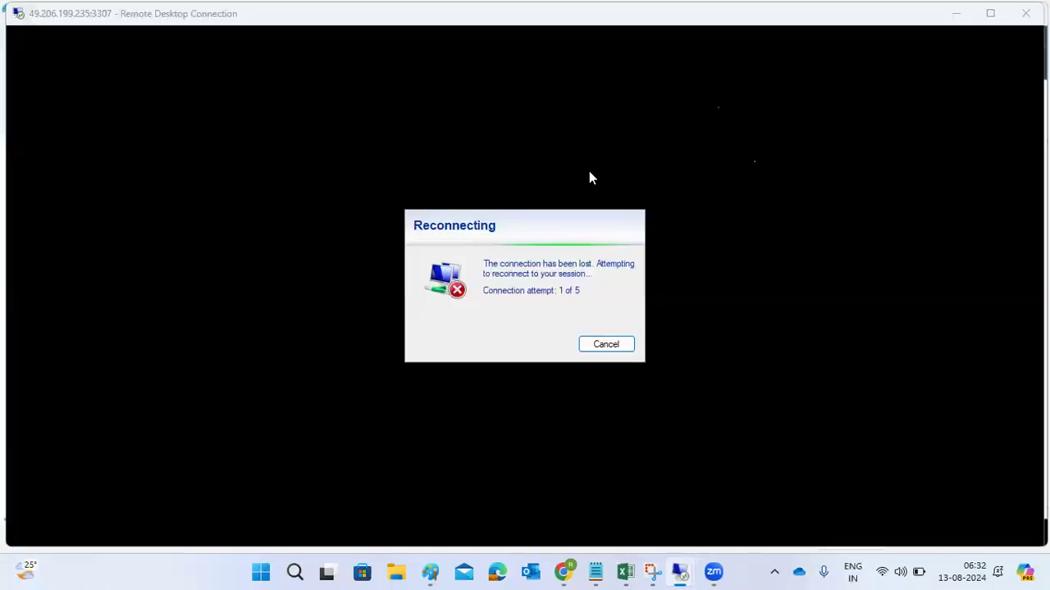
{"action": "left_click", "coordinate": [959, 15]}
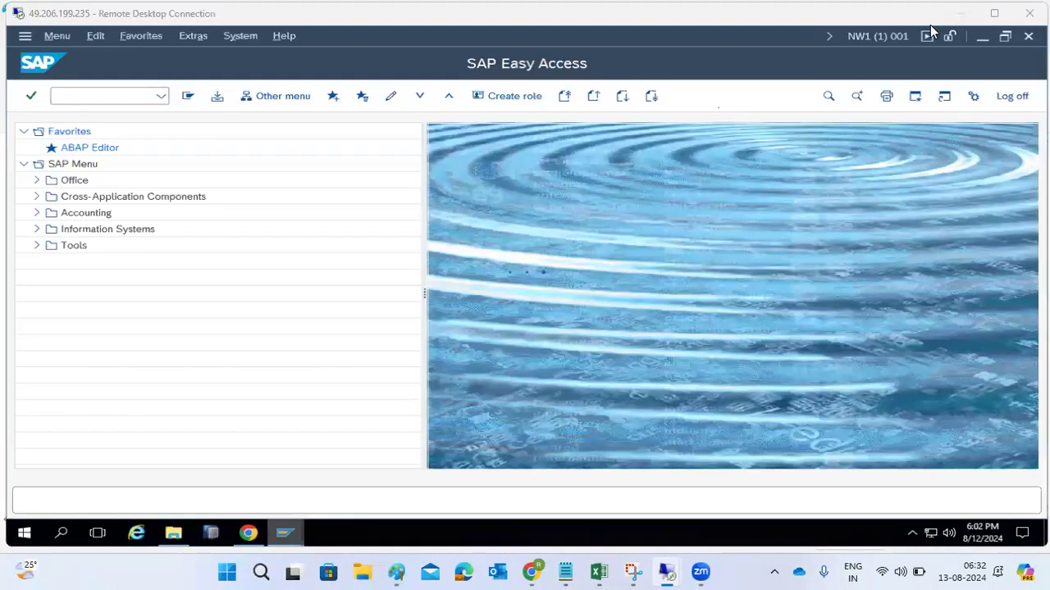
{"action": "mouse_move", "coordinate": [281, 536]}
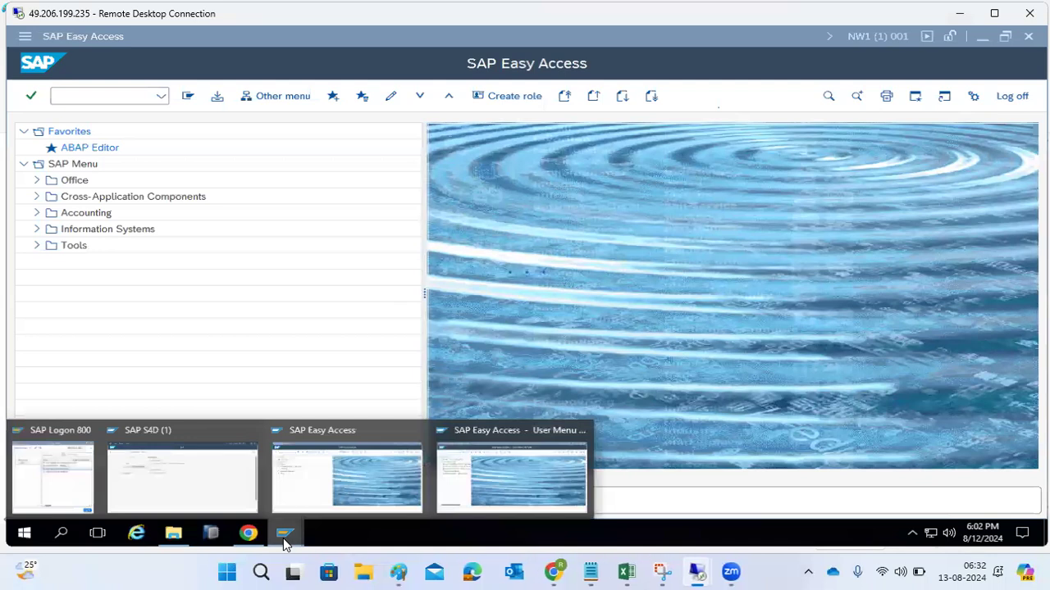
{"action": "left_click", "coordinate": [283, 461]}
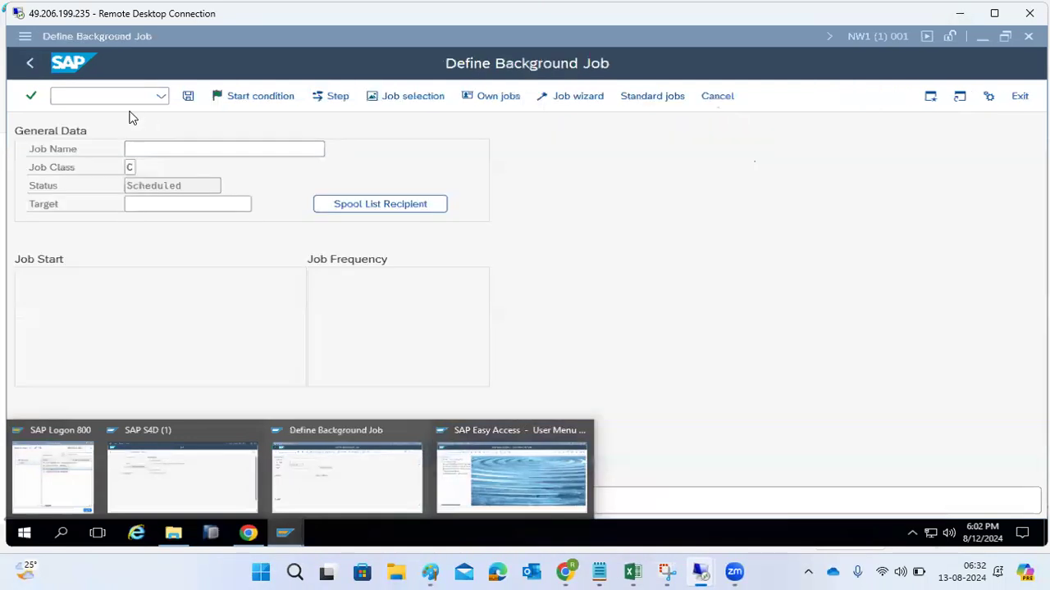
- Name the new background job TEST1 and start creating its first step
{"action": "left_click", "coordinate": [226, 148]}
{"action": "type", "text": "TEST1"}
{"action": "left_click", "coordinate": [328, 96]}
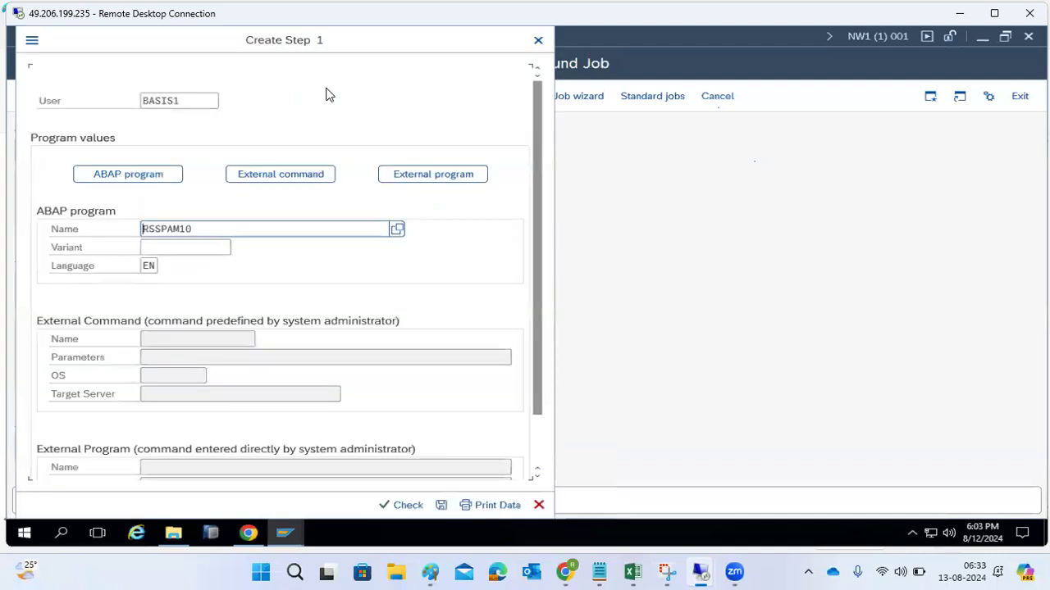
- Compare the external command and external program options of the step, then choose external command as the step type
{"action": "left_click", "coordinate": [300, 174]}
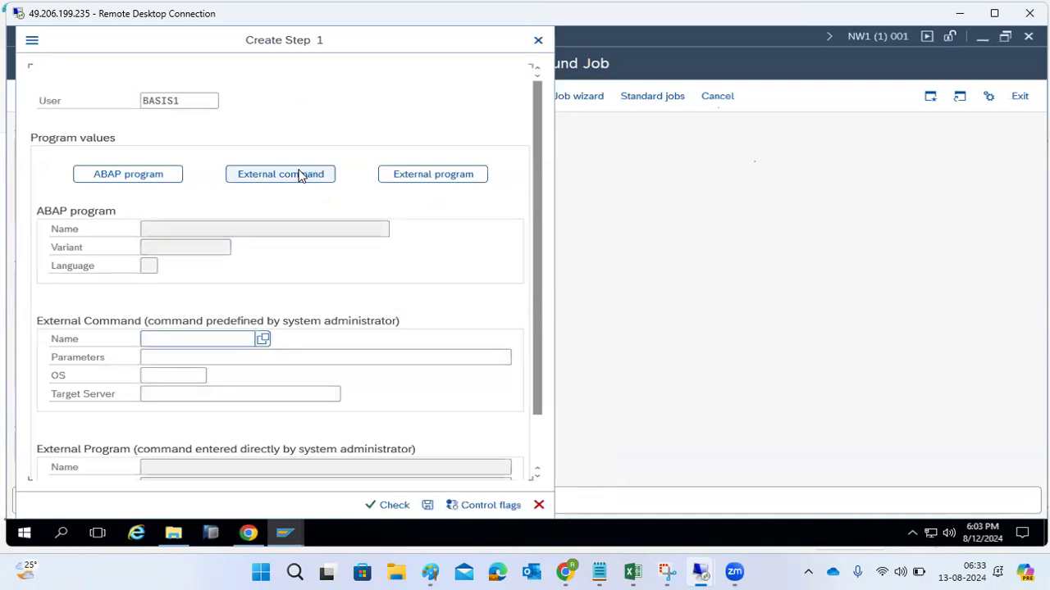
{"action": "left_click", "coordinate": [408, 174]}
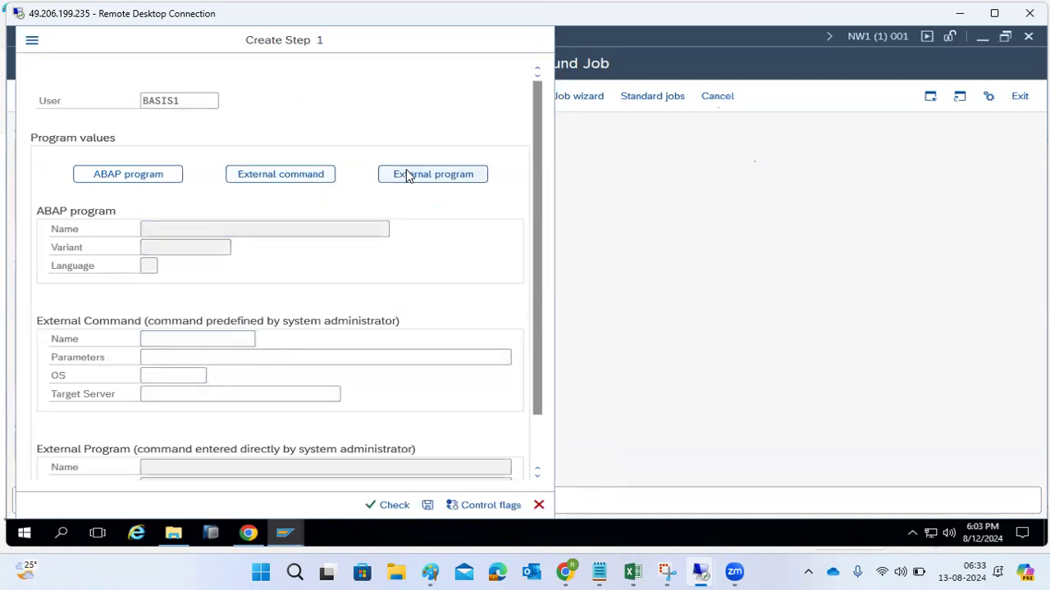
{"action": "scroll", "coordinate": [375, 416], "scroll_direction": "down", "scroll_amount": 2}
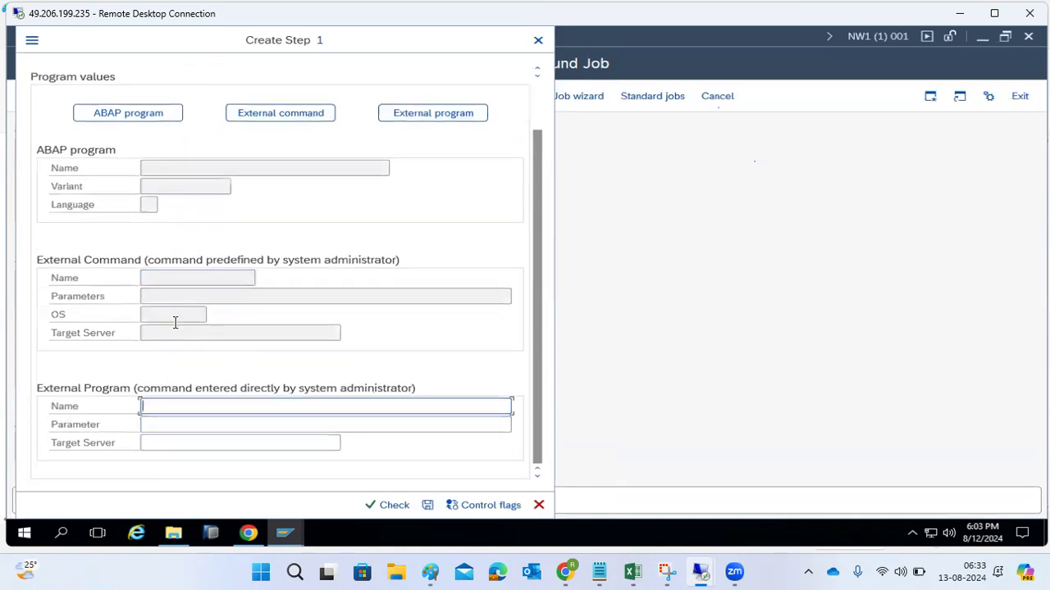
{"action": "left_click", "coordinate": [256, 117]}
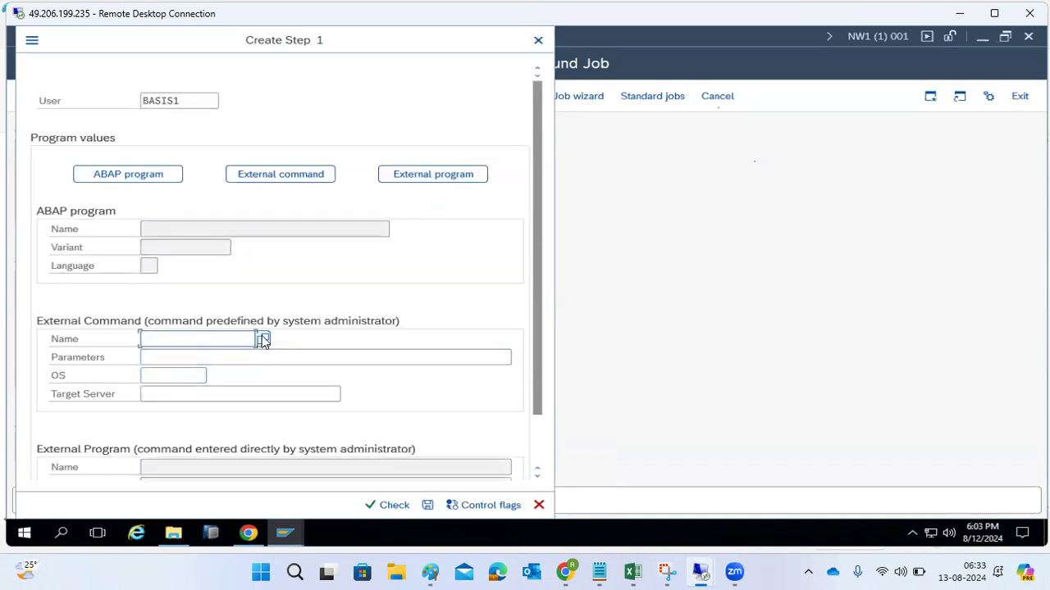
- Look through the list of predefined external commands and select BACKUP_HISTORY as the command of the step
{"action": "left_click", "coordinate": [262, 339]}
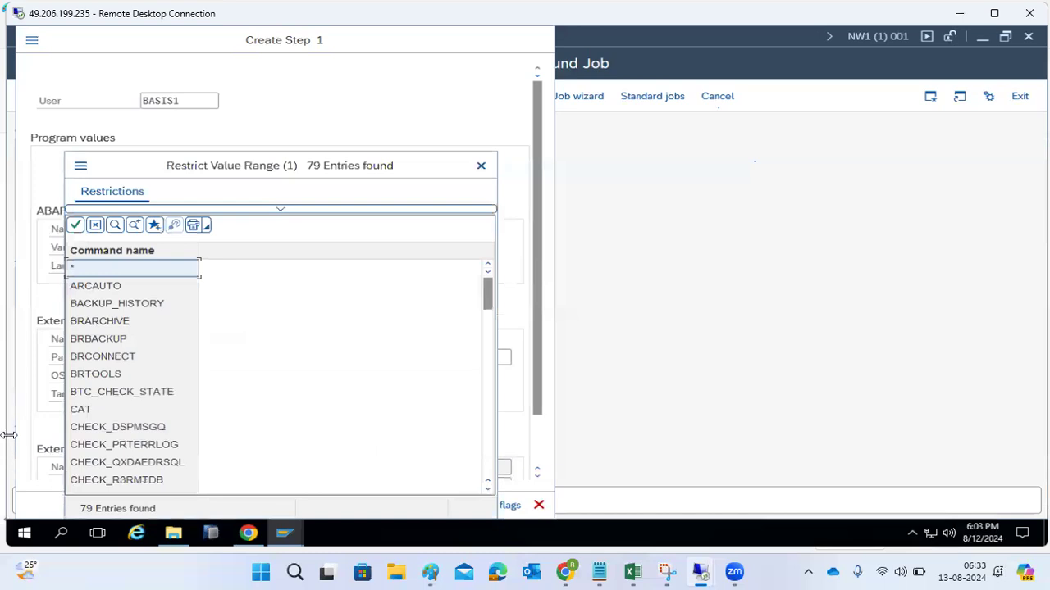
{"action": "left_click_drag", "start_coordinate": [215, 159], "coordinate": [352, 80]}
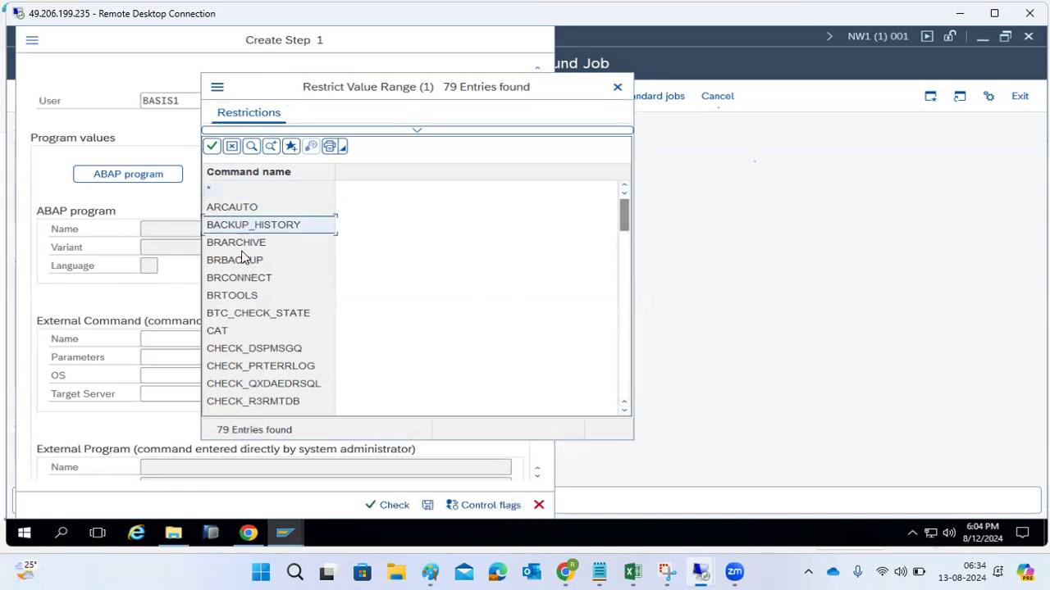
{"action": "scroll", "coordinate": [247, 276], "scroll_direction": "down", "scroll_amount": 6}
{"action": "scroll", "coordinate": [253, 305], "scroll_direction": "down", "scroll_amount": 3}
{"action": "scroll", "coordinate": [252, 308], "scroll_direction": "down", "scroll_amount": 13}
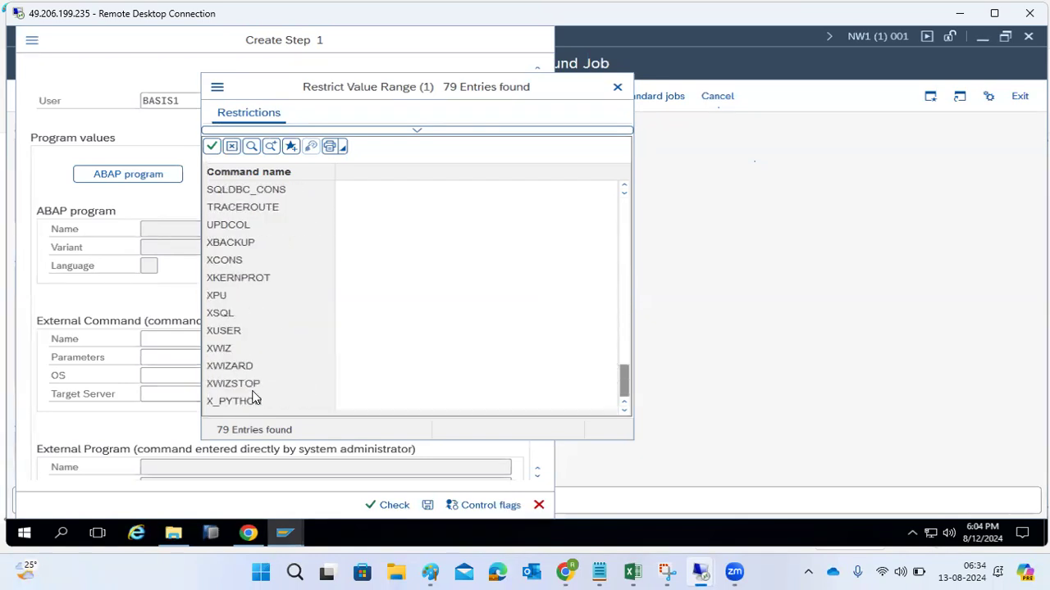
{"action": "scroll", "coordinate": [253, 331], "scroll_direction": "up", "scroll_amount": 20}
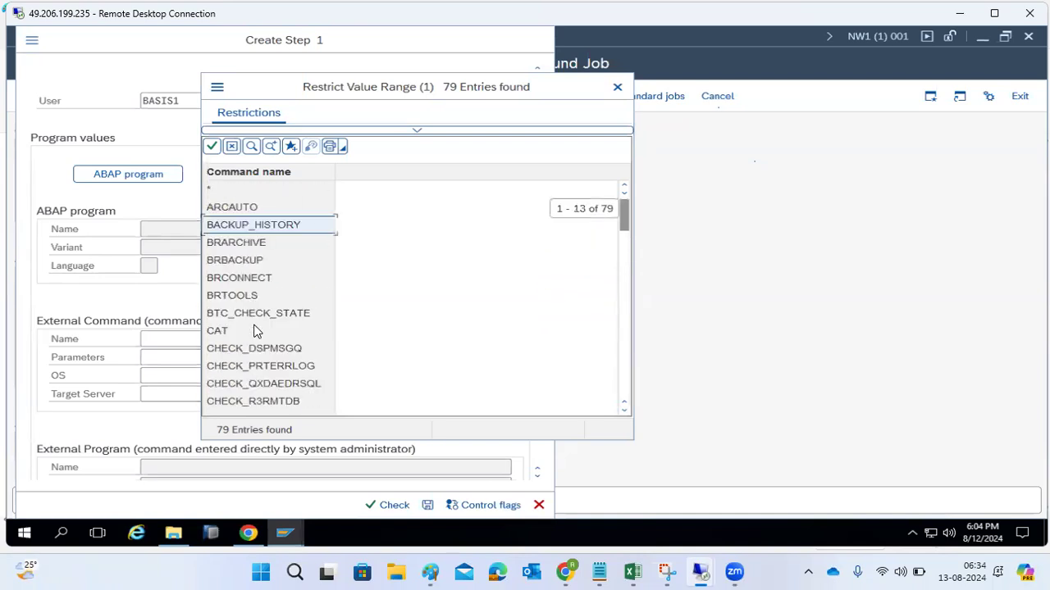
{"action": "double_click", "coordinate": [248, 226]}
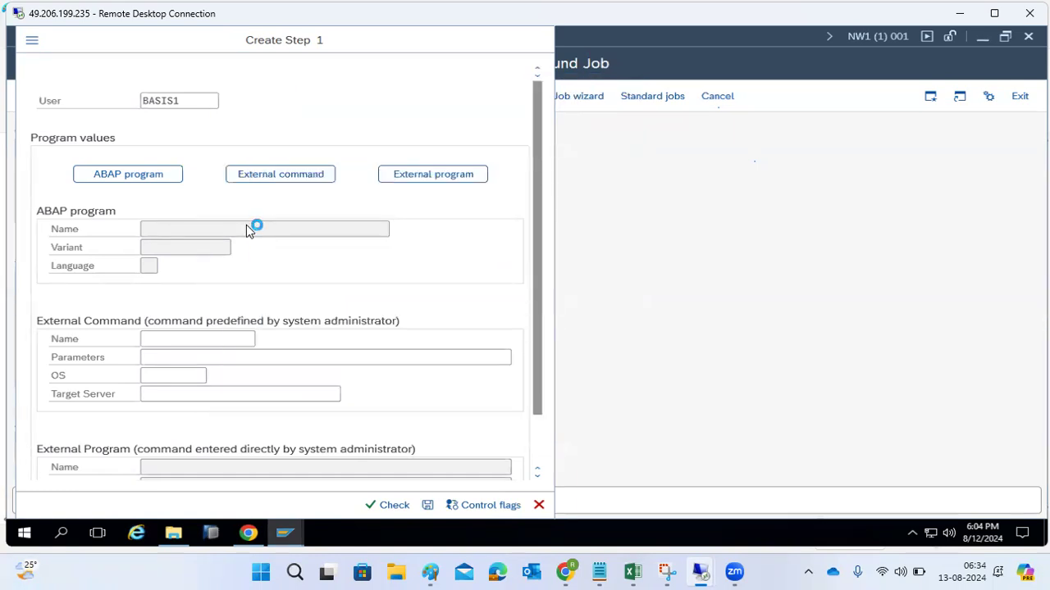
{"action": "left_click", "coordinate": [191, 360]}
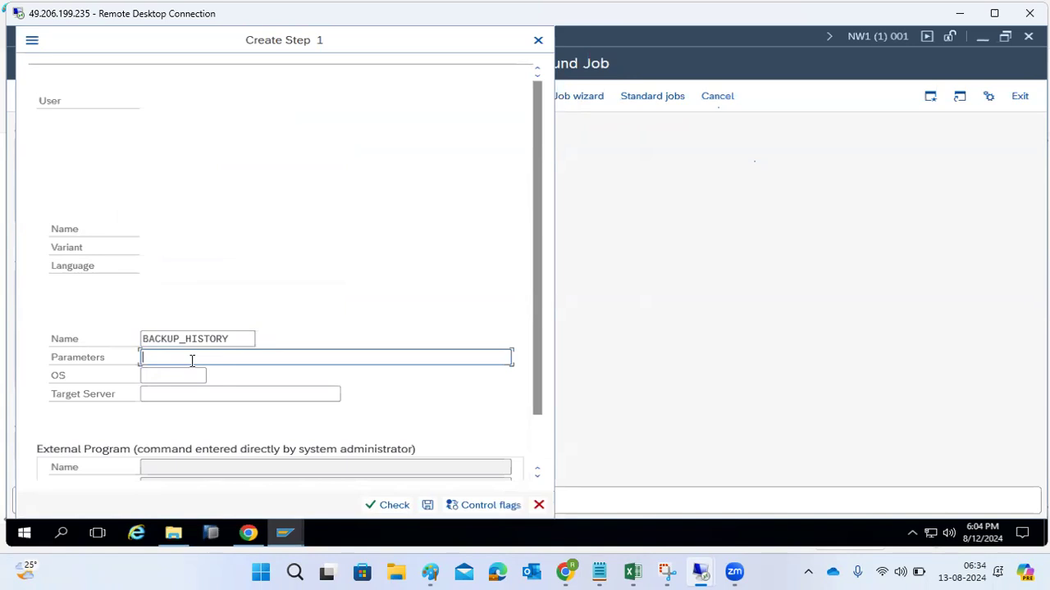
- Set the step's operating system to ANYOS, save the step and return to the job definition
{"action": "type", "text": "OS"}
{"action": "key", "text": "shift+Home"}
{"action": "key", "text": "BackSpace"}
{"action": "left_click", "coordinate": [193, 373]}
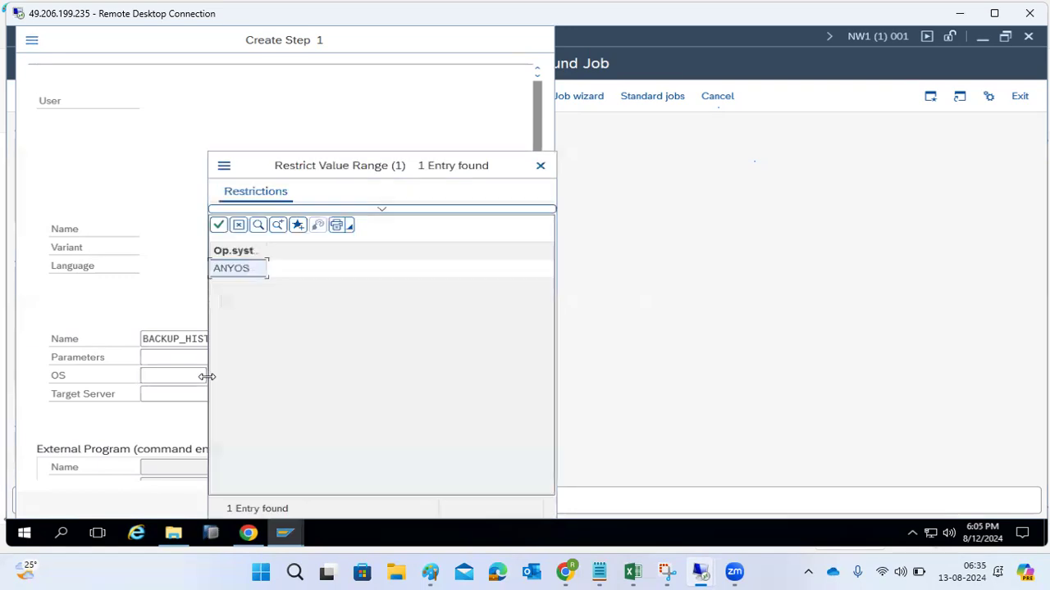
{"action": "left_click", "coordinate": [226, 267]}
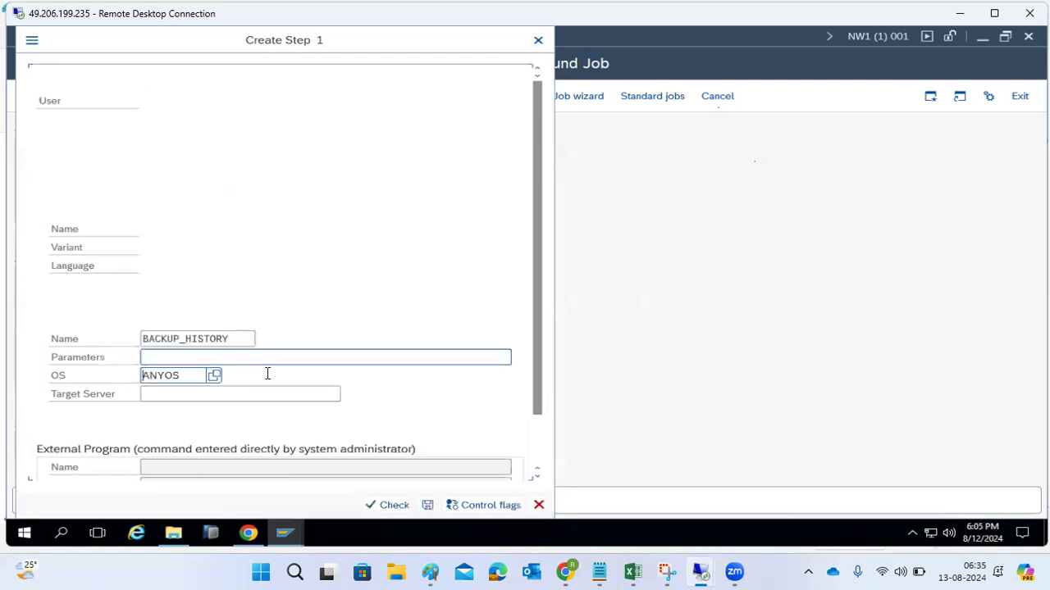
{"action": "left_click", "coordinate": [427, 504]}
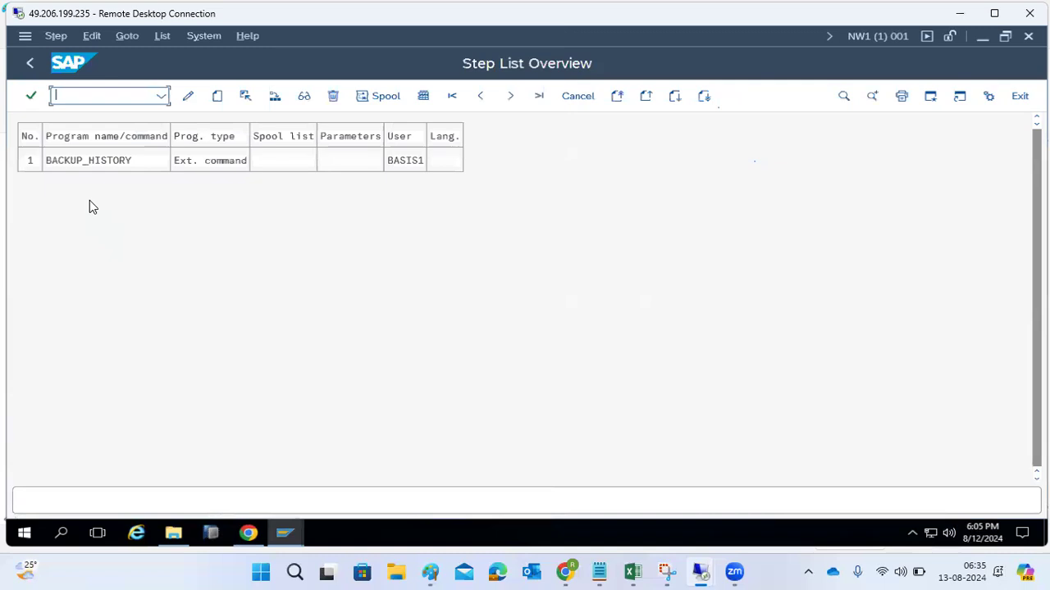
{"action": "left_click", "coordinate": [34, 65]}
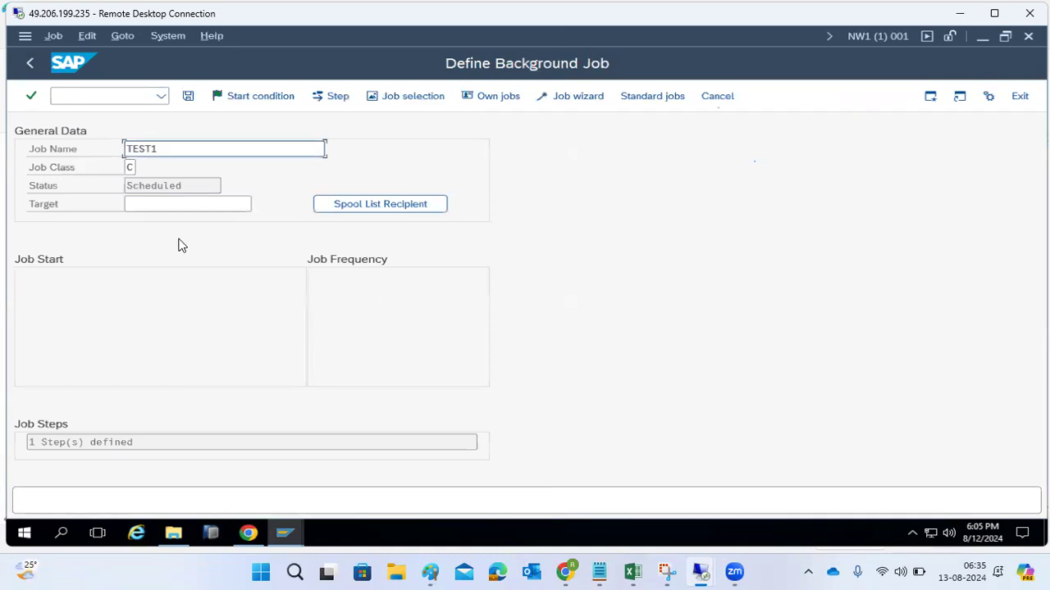
- Set the start condition of job TEST1 to immediate start and save the job
{"action": "left_click", "coordinate": [232, 96]}
{"action": "left_click", "coordinate": [78, 134]}
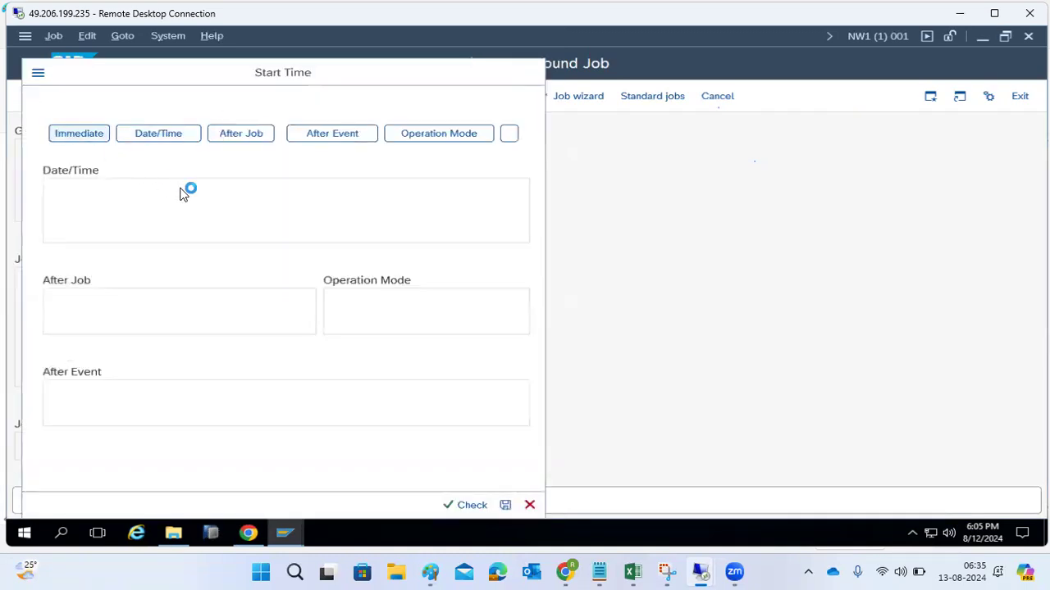
{"action": "left_click", "coordinate": [363, 505]}
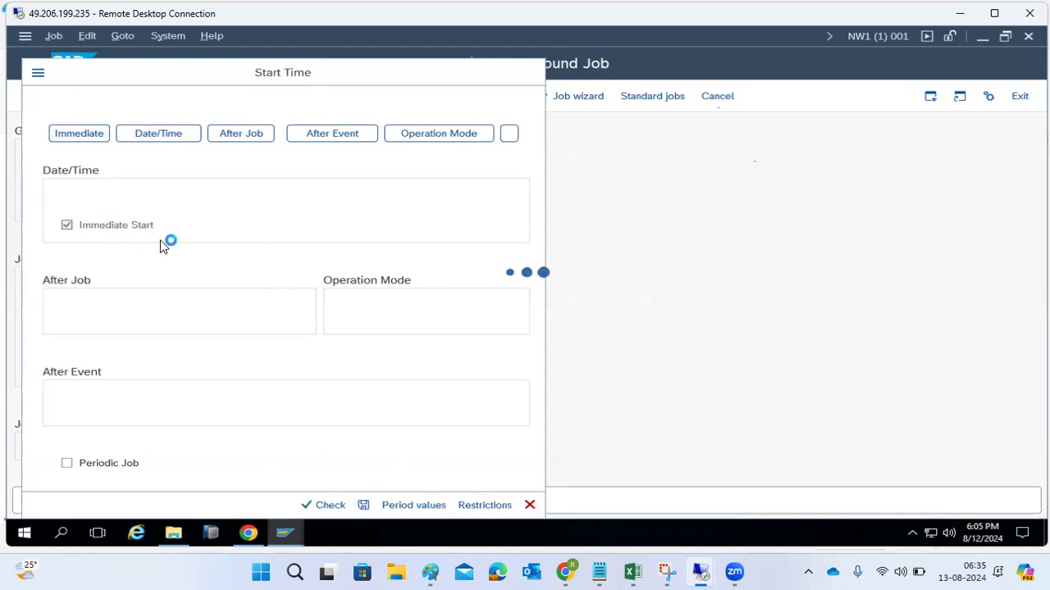
{"action": "left_click", "coordinate": [188, 97]}
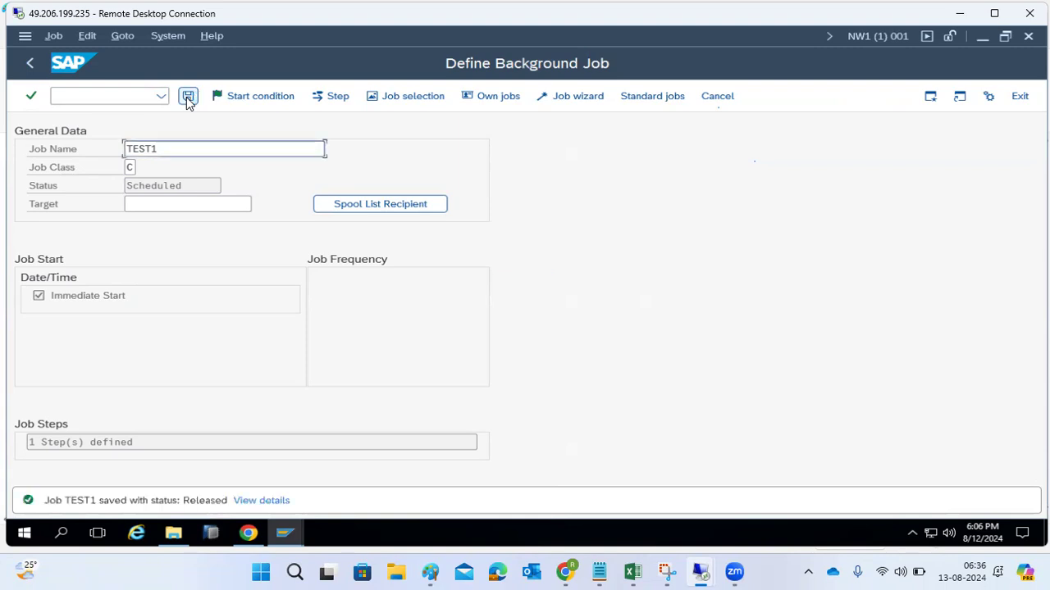
- Go to transaction SM37, list the background jobs with the default selection, and refresh the status of job TEST1
{"action": "left_click", "coordinate": [103, 97]}
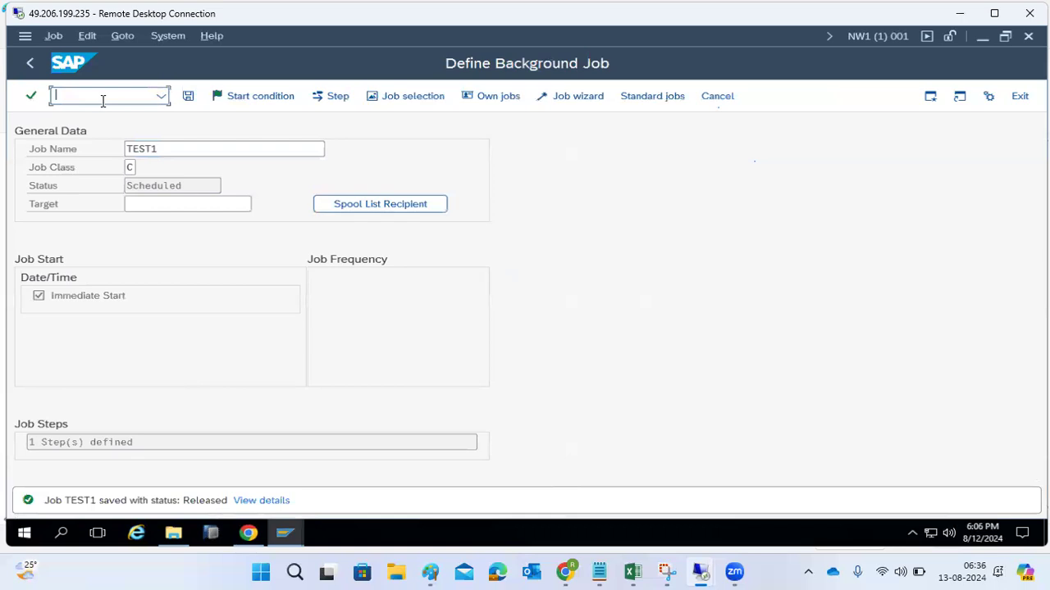
{"action": "type", "text": "/nsm37"}
{"action": "key", "text": "Return"}
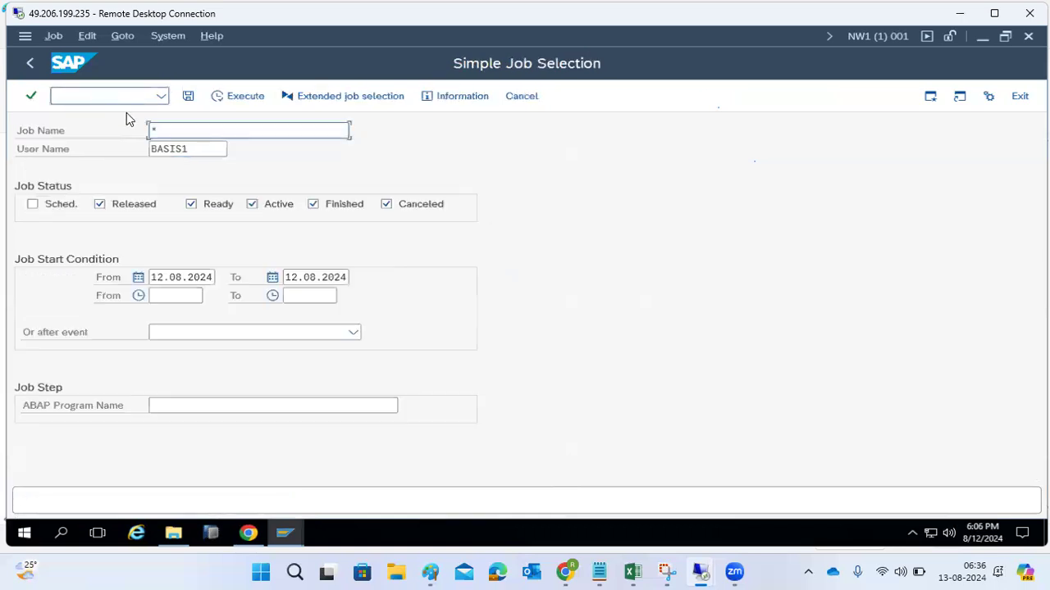
{"action": "left_click", "coordinate": [218, 100]}
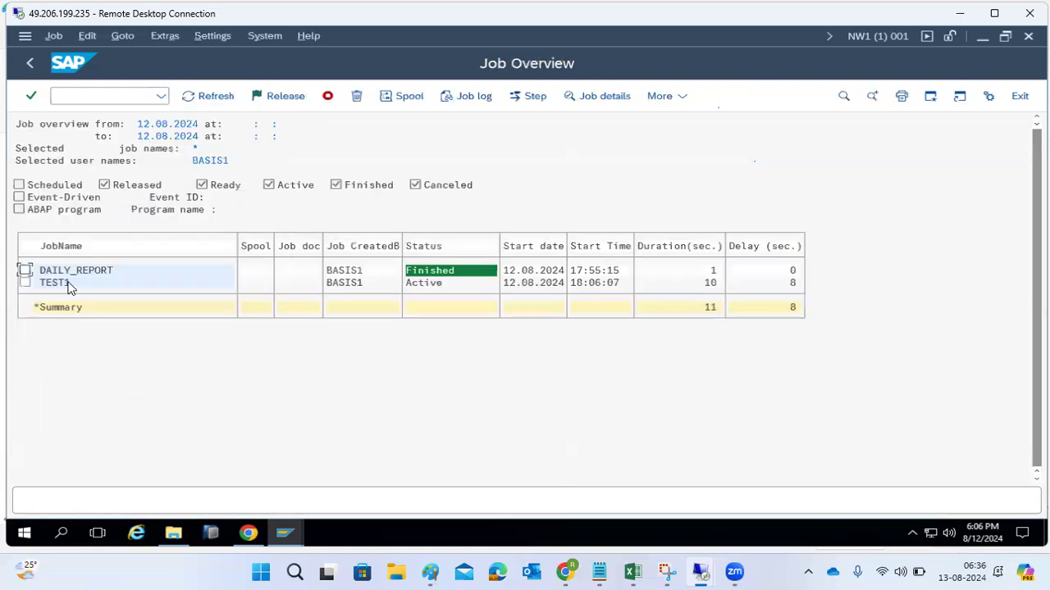
{"action": "left_click", "coordinate": [426, 285]}
{"action": "left_click", "coordinate": [201, 99]}
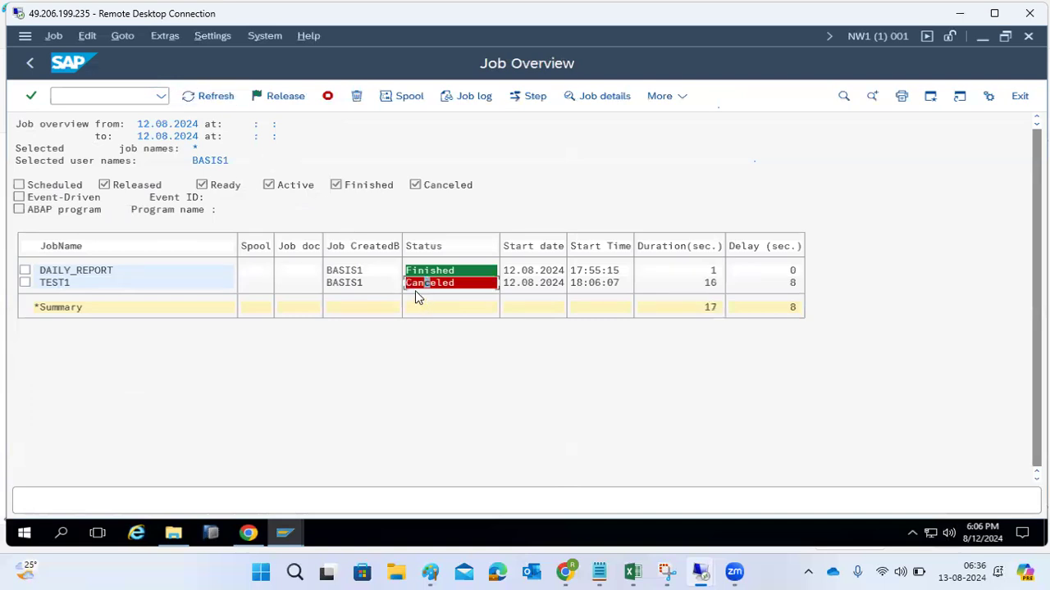
- Examine the job log of TEST1 for the external command and cancellation messages, then return to the job overview
{"action": "left_click", "coordinate": [56, 286]}
{"action": "left_click", "coordinate": [464, 104]}
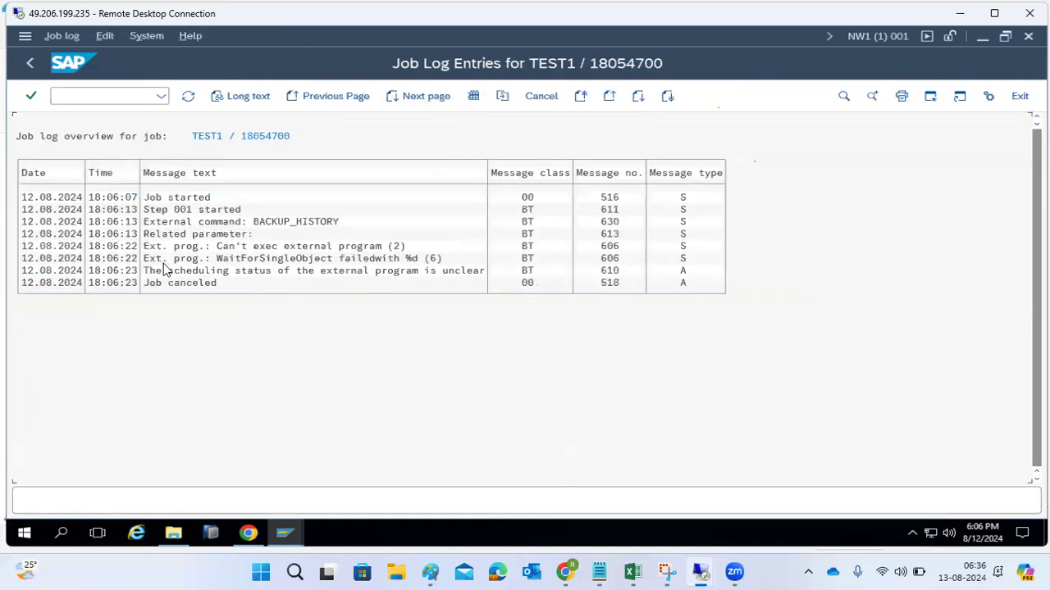
{"action": "left_click", "coordinate": [276, 223]}
{"action": "left_click", "coordinate": [359, 272]}
{"action": "left_click", "coordinate": [149, 285]}
{"action": "left_click", "coordinate": [29, 74]}
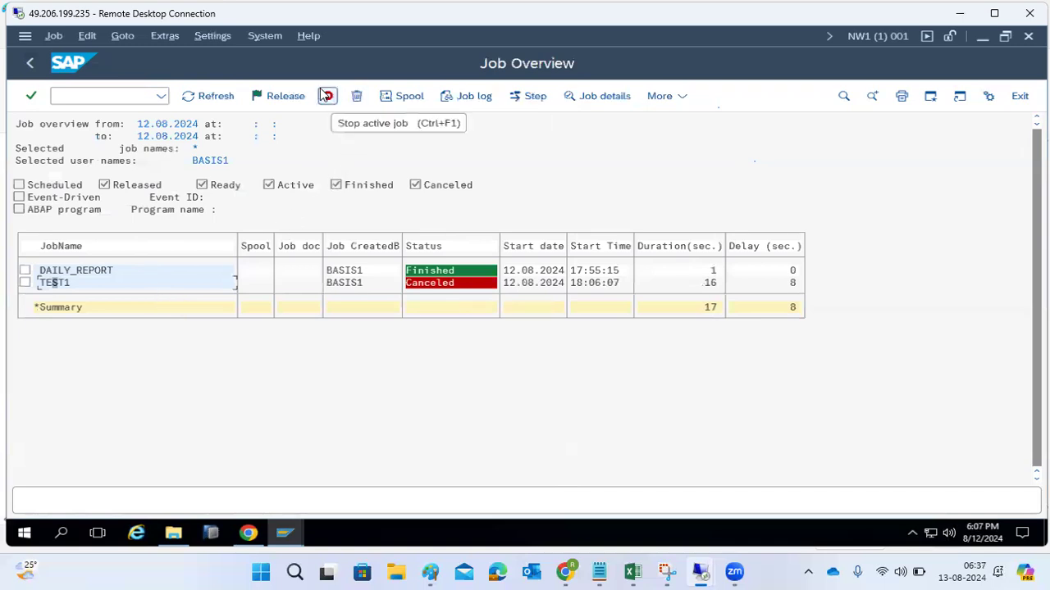
- Review the actions available for job TEST1, including the start time options for repeat scheduling, and dismiss them without saving
{"action": "left_click", "coordinate": [52, 37]}
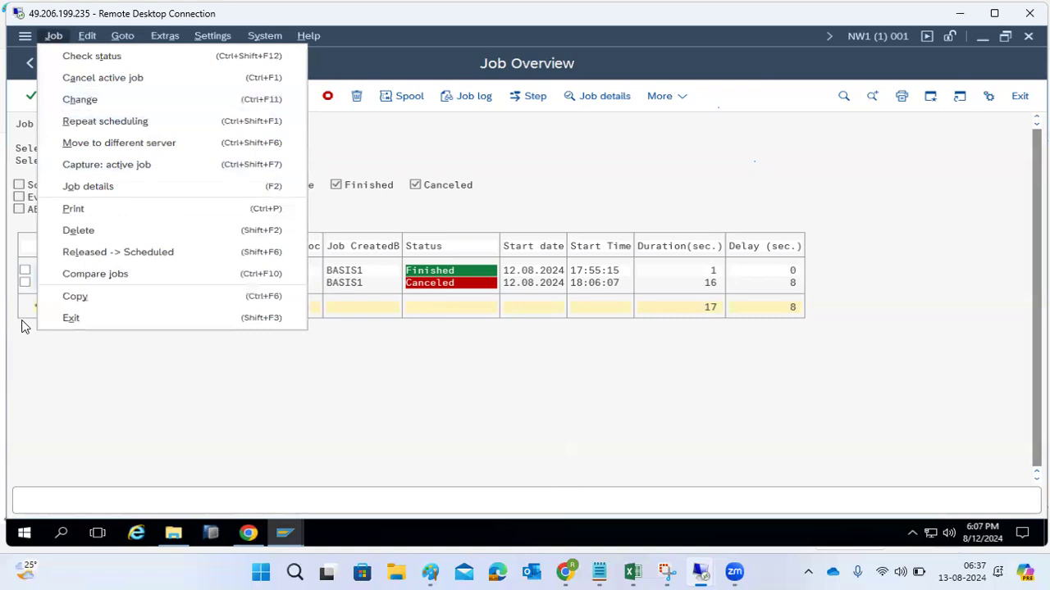
{"action": "left_click", "coordinate": [24, 285]}
{"action": "left_click", "coordinate": [24, 285]}
{"action": "left_click", "coordinate": [54, 36]}
{"action": "left_click", "coordinate": [84, 122]}
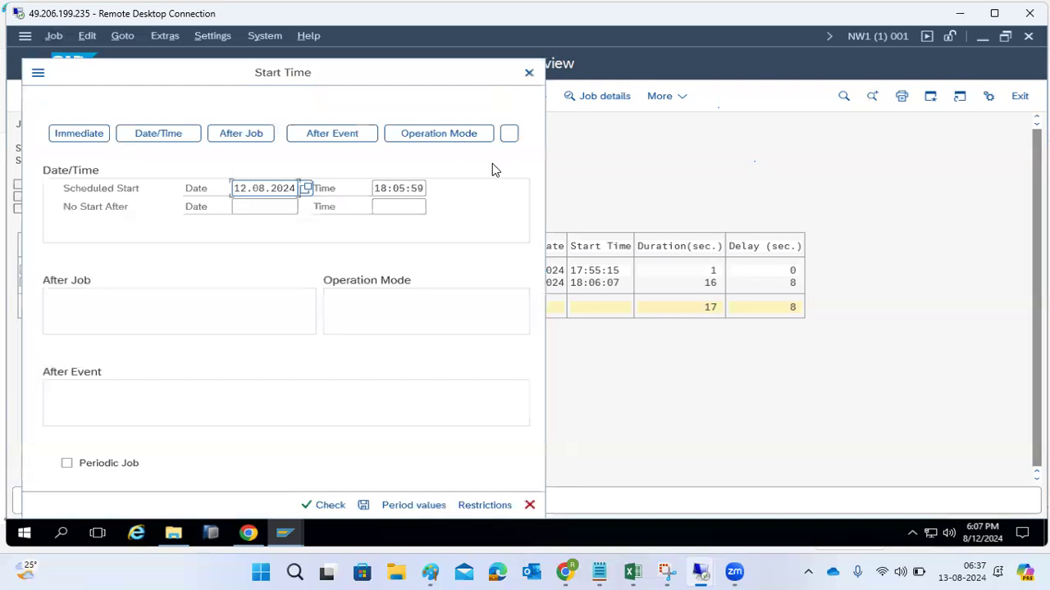
{"action": "left_click", "coordinate": [530, 73]}
{"action": "left_click", "coordinate": [48, 36]}
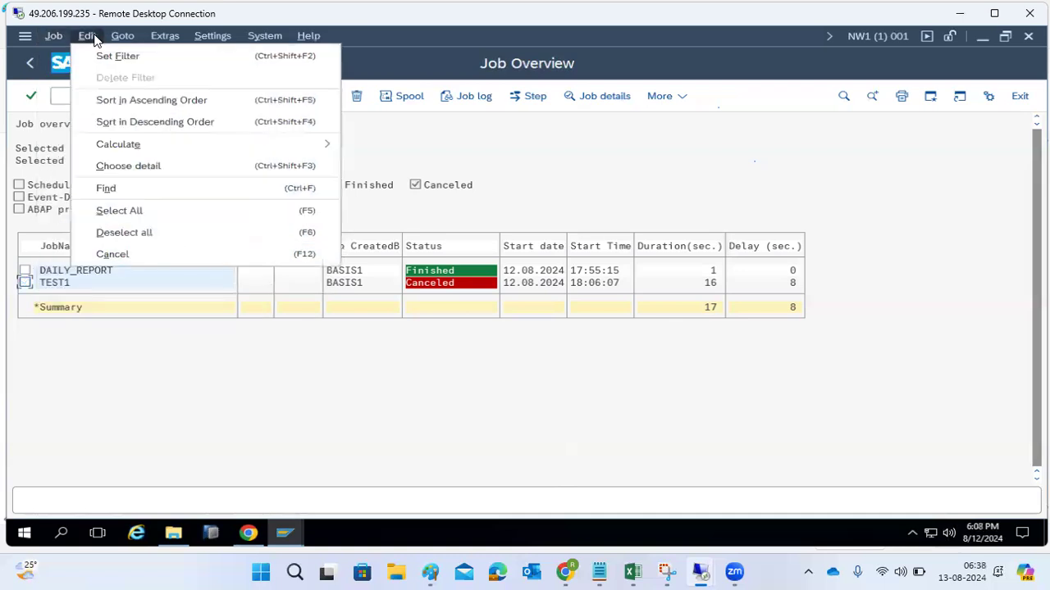
{"action": "mouse_move", "coordinate": [119, 46]}
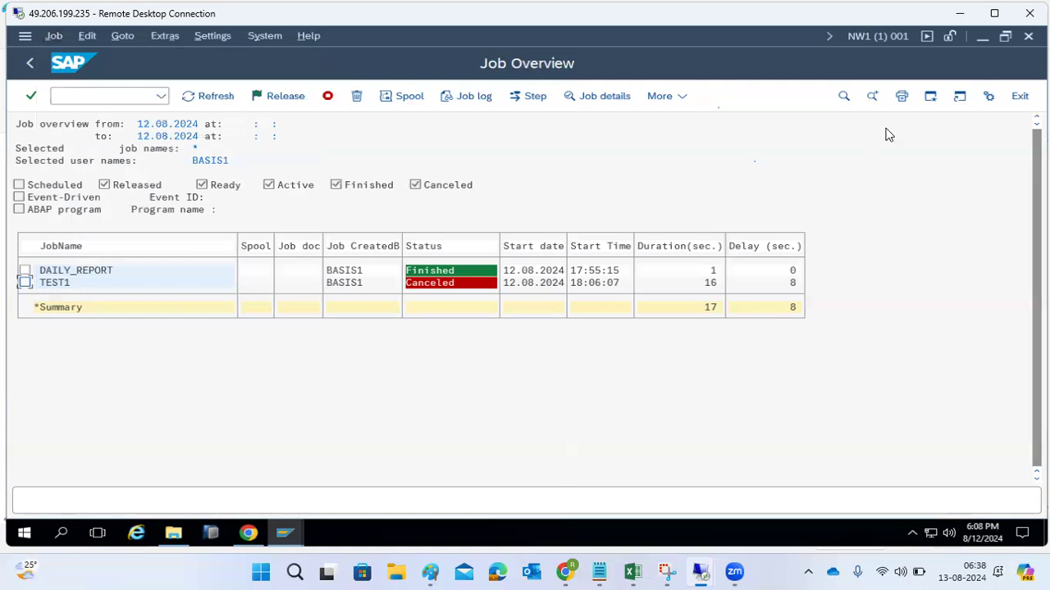
- Switch to Paint and add a text box beside the job outline with the line "Only creation - Sm36"
{"action": "left_click", "coordinate": [958, 9]}
{"action": "left_click", "coordinate": [9, 371]}
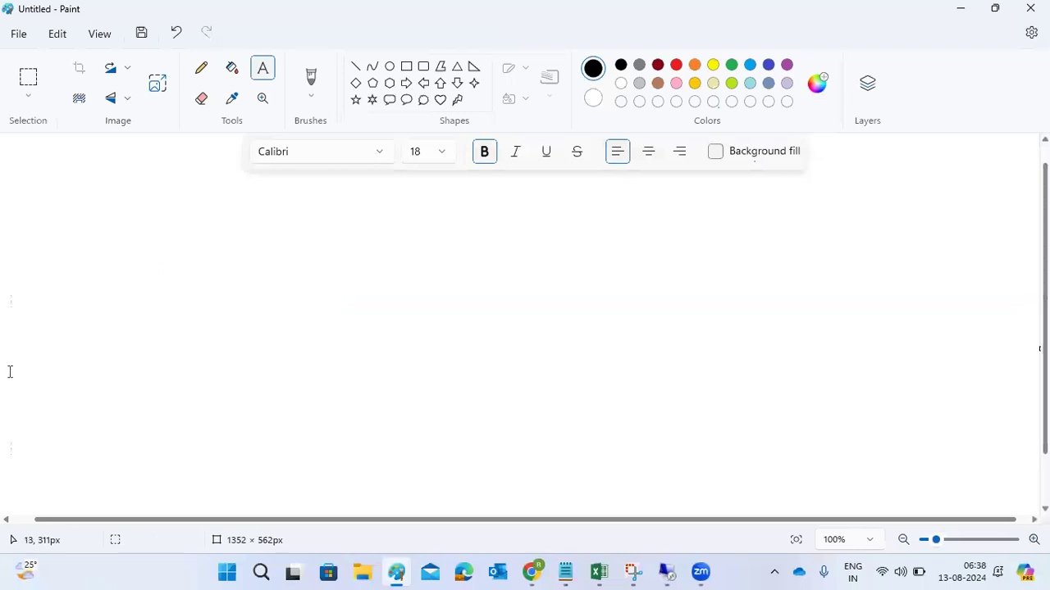
{"action": "left_click_drag", "start_coordinate": [473, 198], "coordinate": [988, 339]}
{"action": "type", "text": "Onl"}
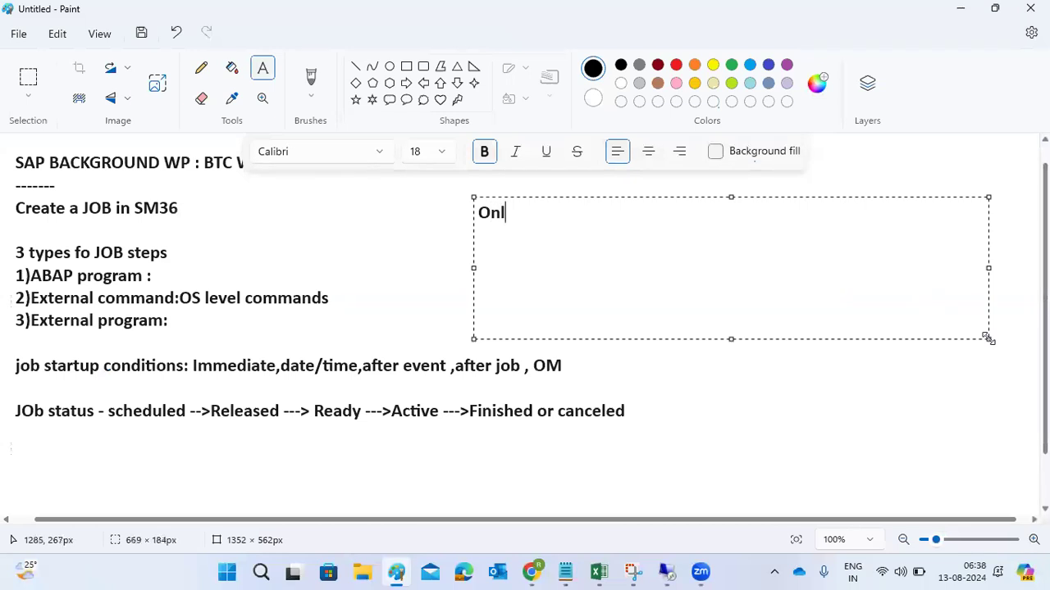
{"action": "type", "text": "y creation - Sm36"}
{"action": "key", "text": "Return"}
- Add the second line "remaining all activities -SM37" to the note, correcting the spelling of its first word
{"action": "type", "text": "remanin"}
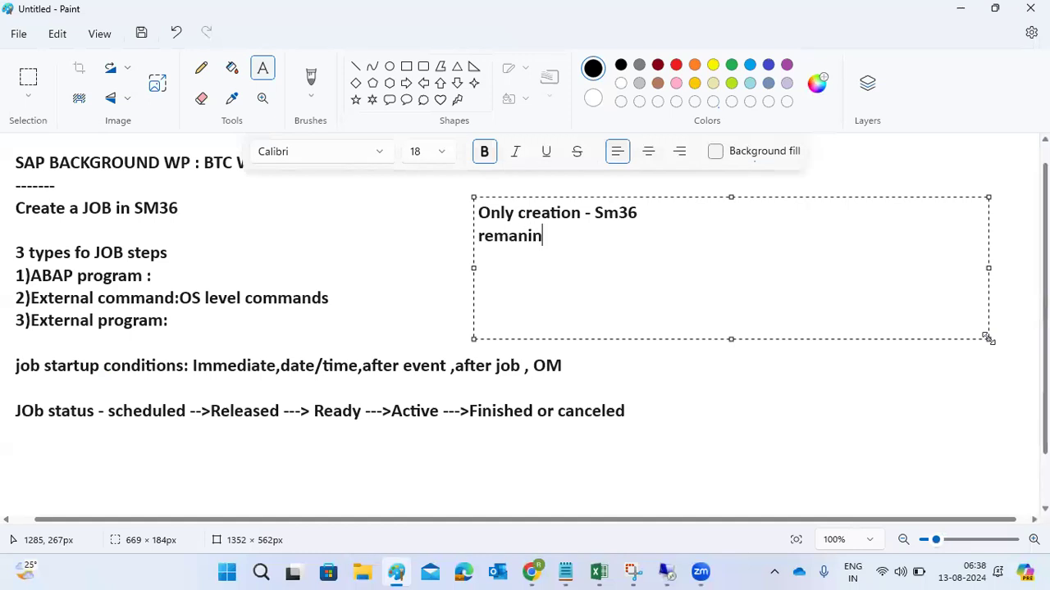
{"action": "type", "text": "g all act"}
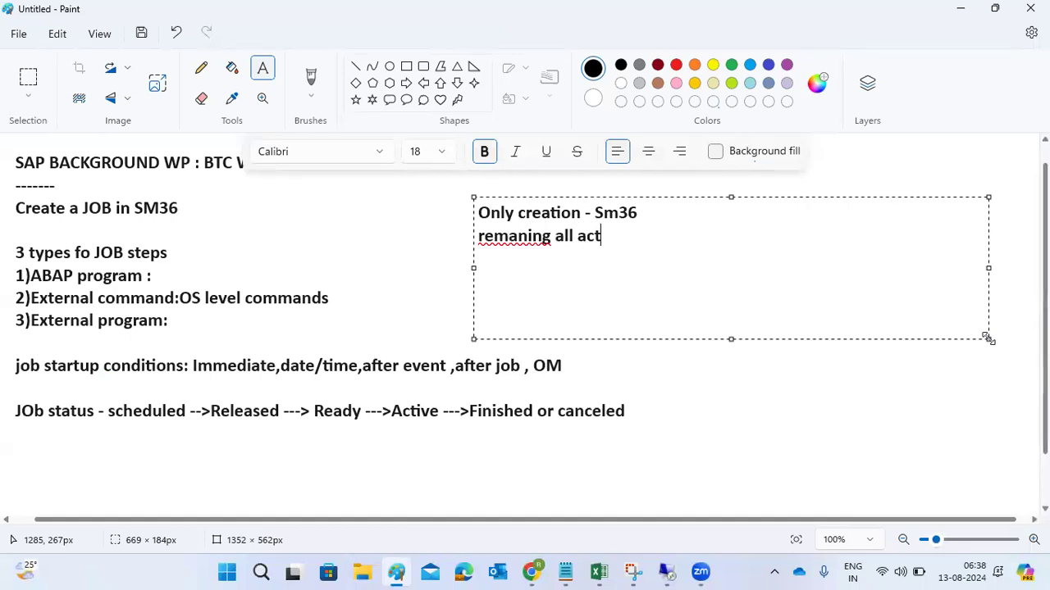
{"action": "type", "text": "ivities -SM37"}
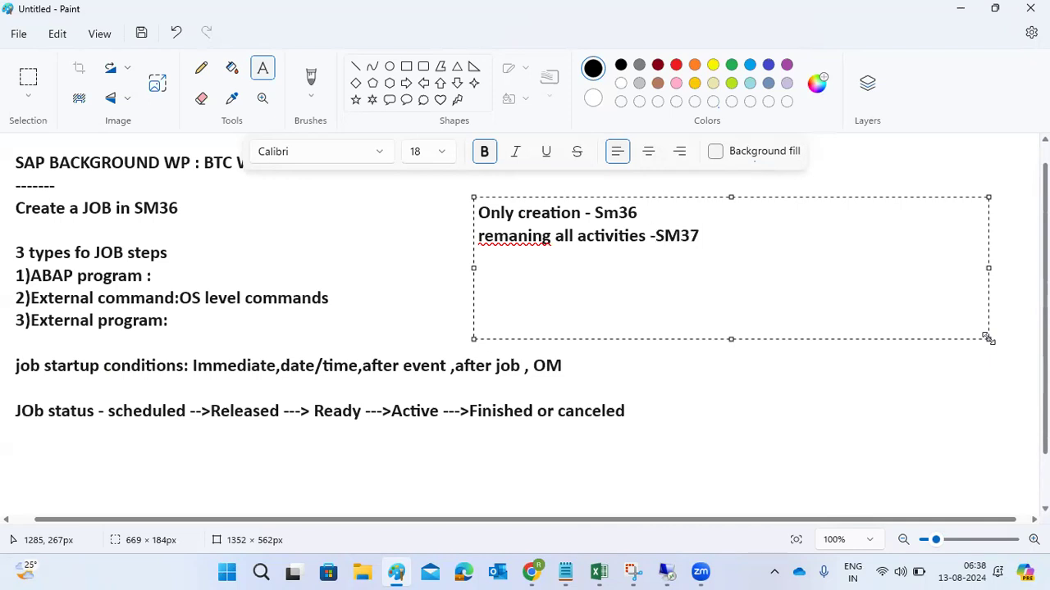
{"action": "right_click", "coordinate": [520, 237]}
{"action": "left_click", "coordinate": [705, 289]}
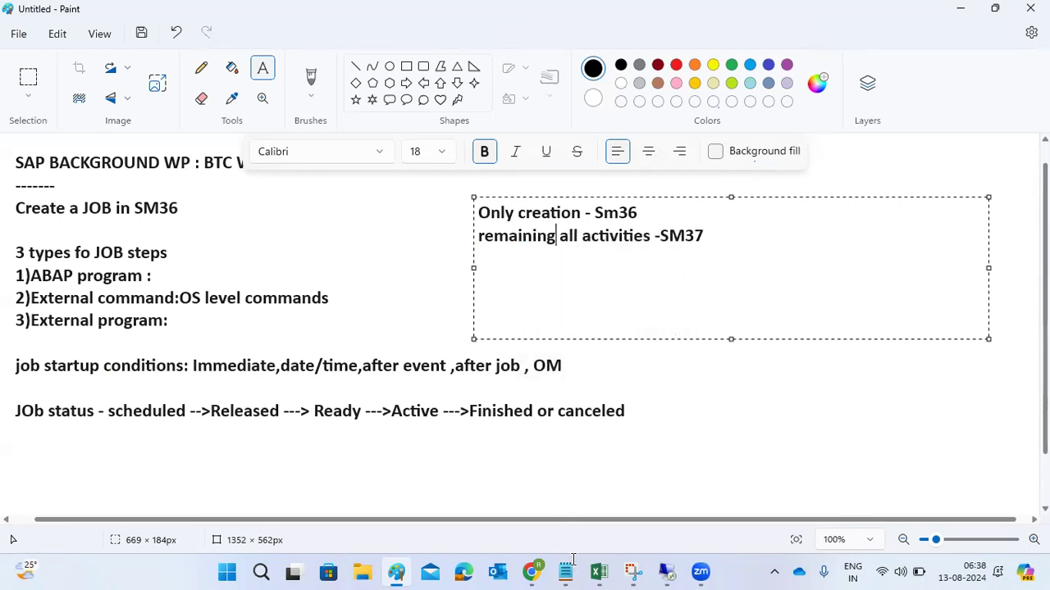
- Switch back to the remote SAP session, select job TEST1 in the overview, and request its deletion but cancel the confirmation
{"action": "mouse_move", "coordinate": [568, 570]}
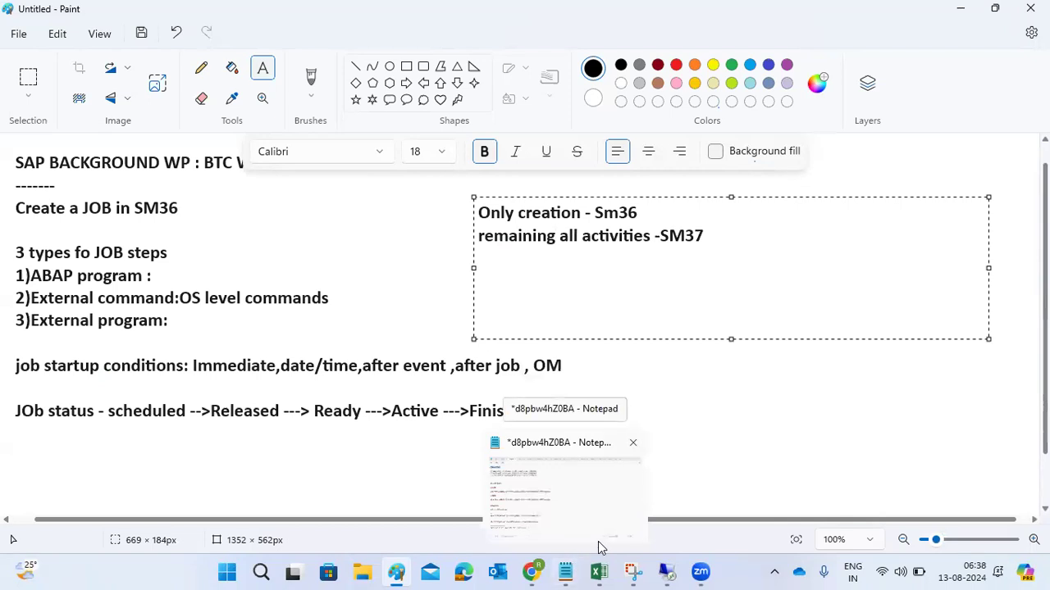
{"action": "mouse_move", "coordinate": [670, 556]}
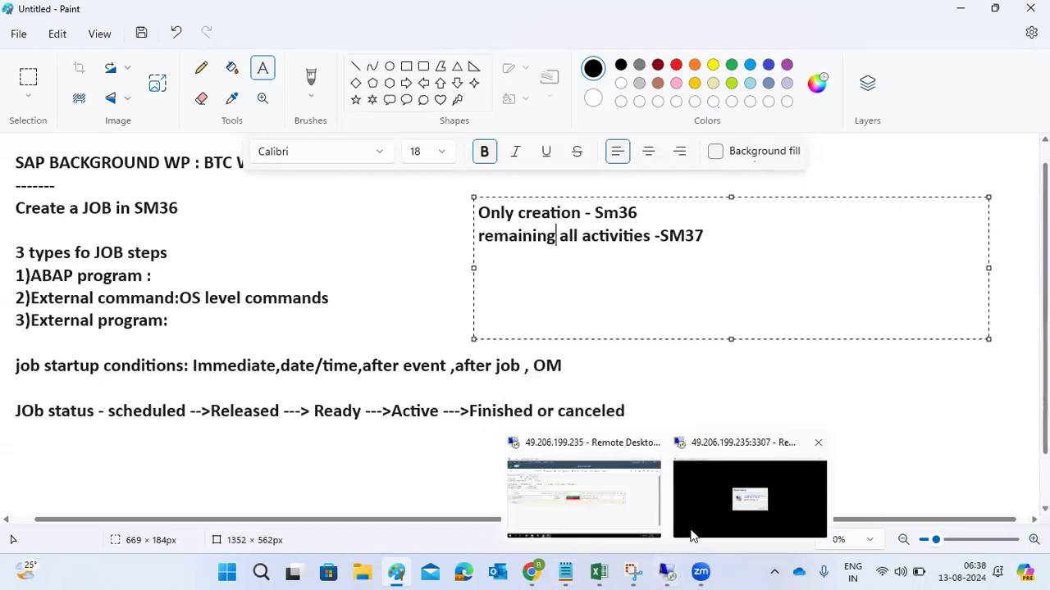
{"action": "left_click", "coordinate": [612, 492]}
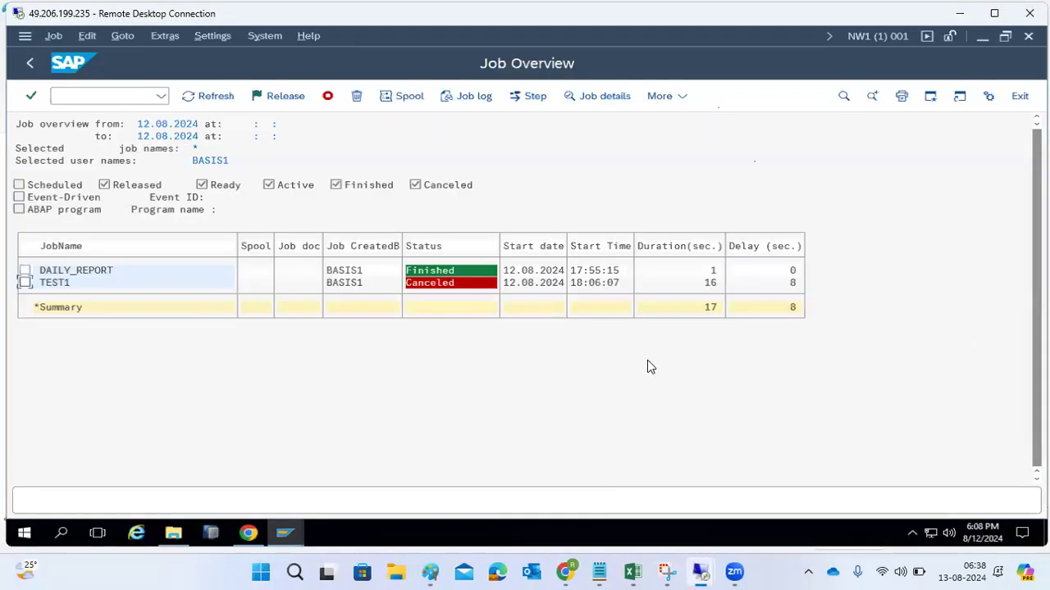
{"action": "left_click", "coordinate": [25, 282]}
{"action": "left_click", "coordinate": [358, 96]}
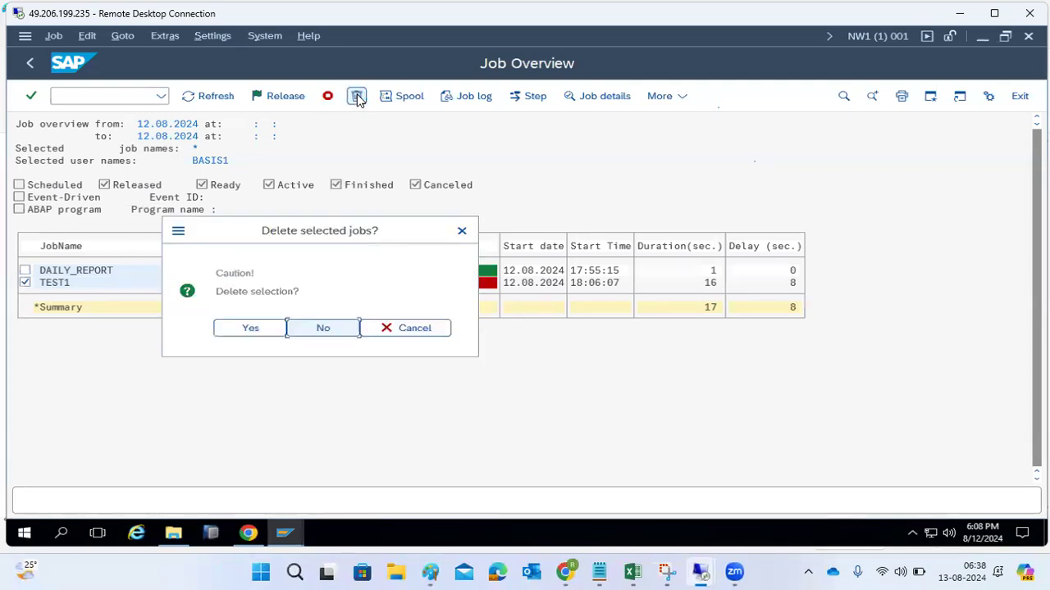
{"action": "left_click", "coordinate": [425, 329]}
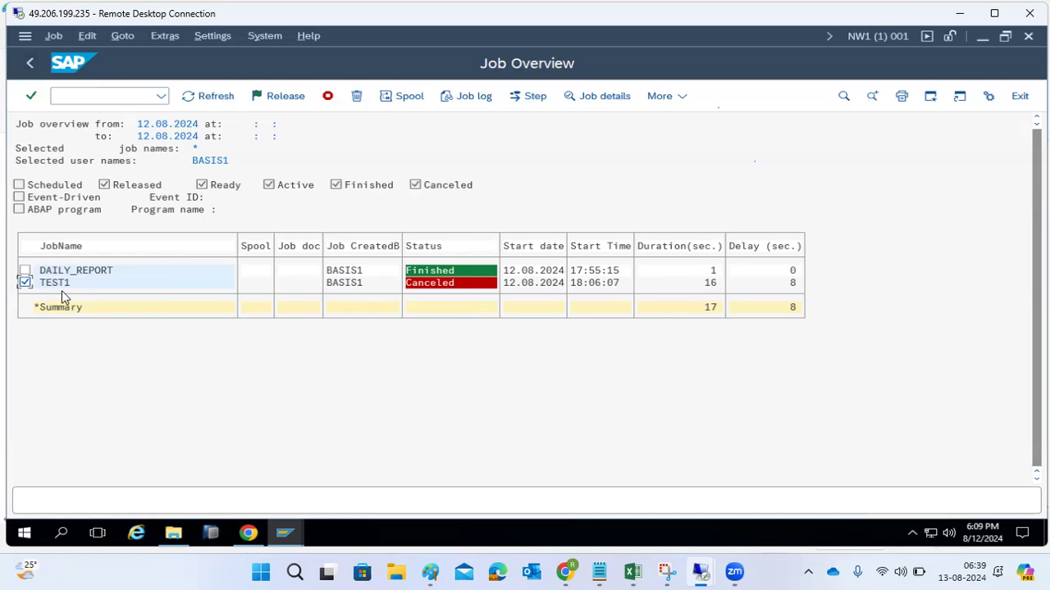
- Add DAILY_REPORT to the selection and delete it together with TEST1
{"action": "left_click", "coordinate": [25, 271]}
{"action": "left_click", "coordinate": [356, 96]}
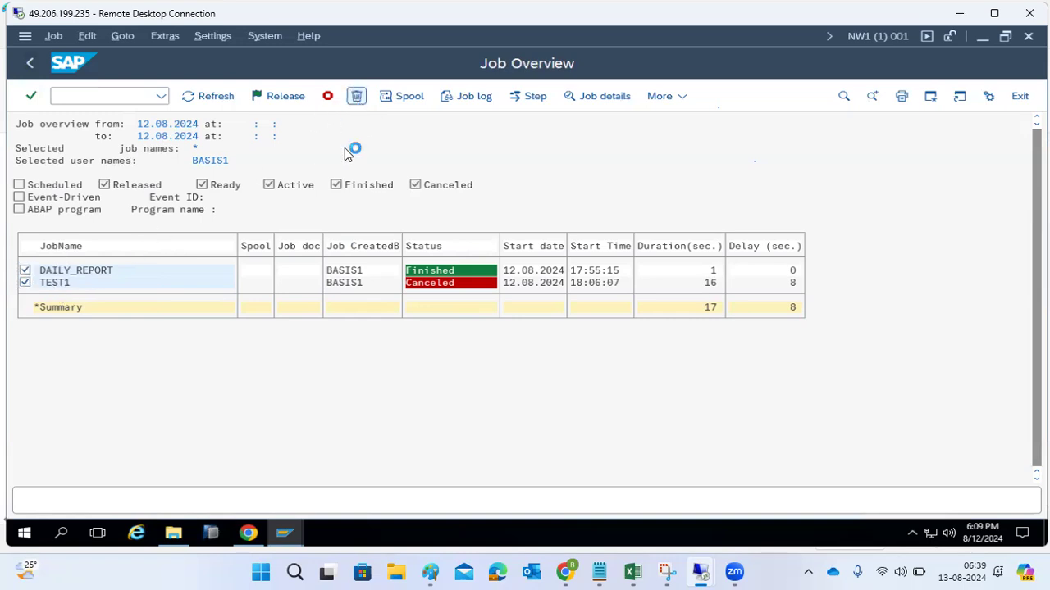
{"action": "left_click", "coordinate": [255, 329]}
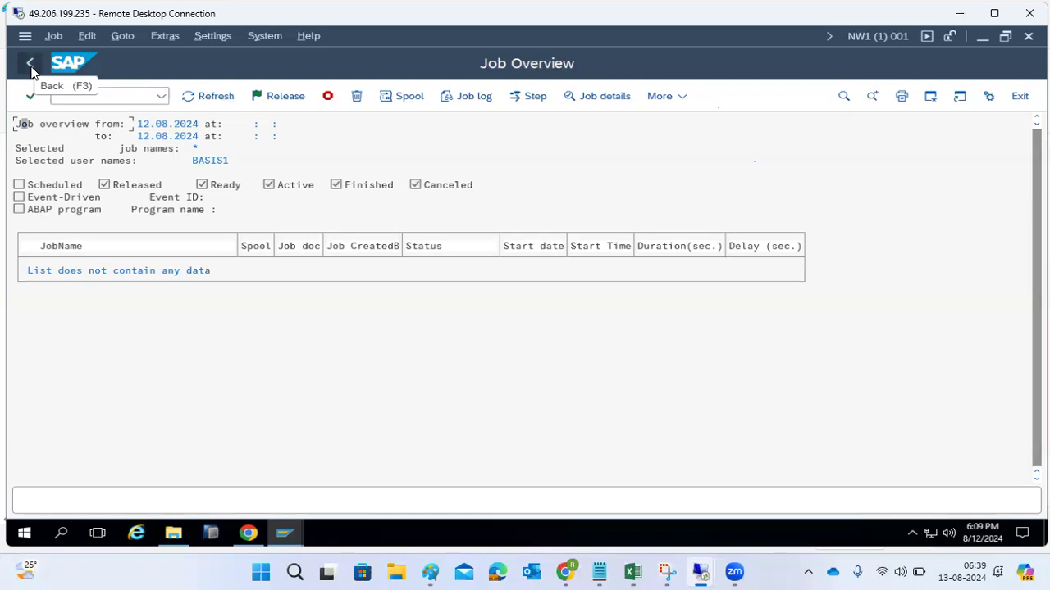
- Rerun the job selection, and list only Released jobs for all users by setting the user name to *
{"action": "left_click", "coordinate": [210, 98]}
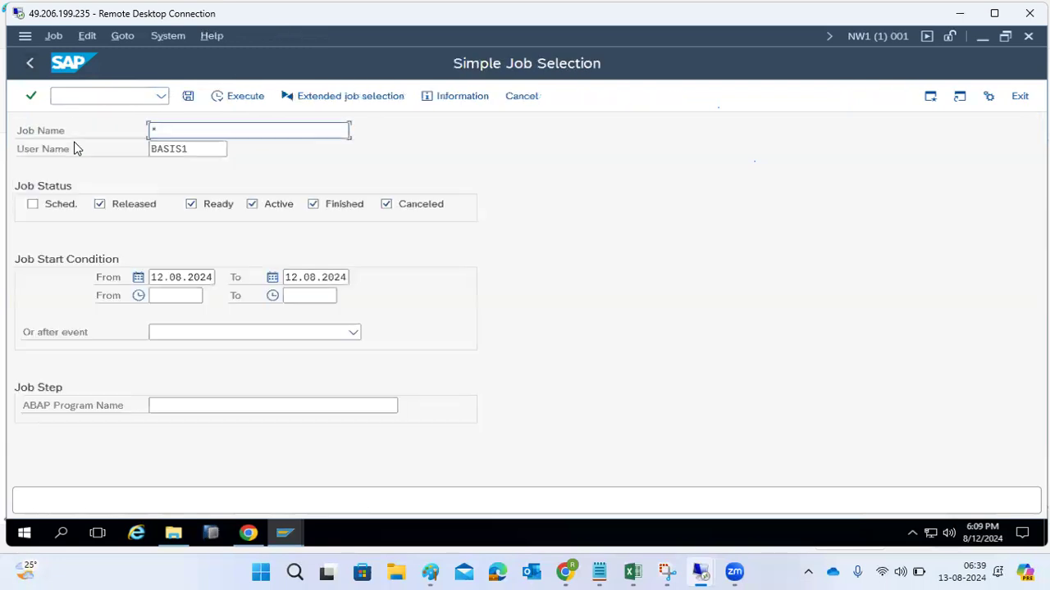
{"action": "left_click", "coordinate": [220, 95]}
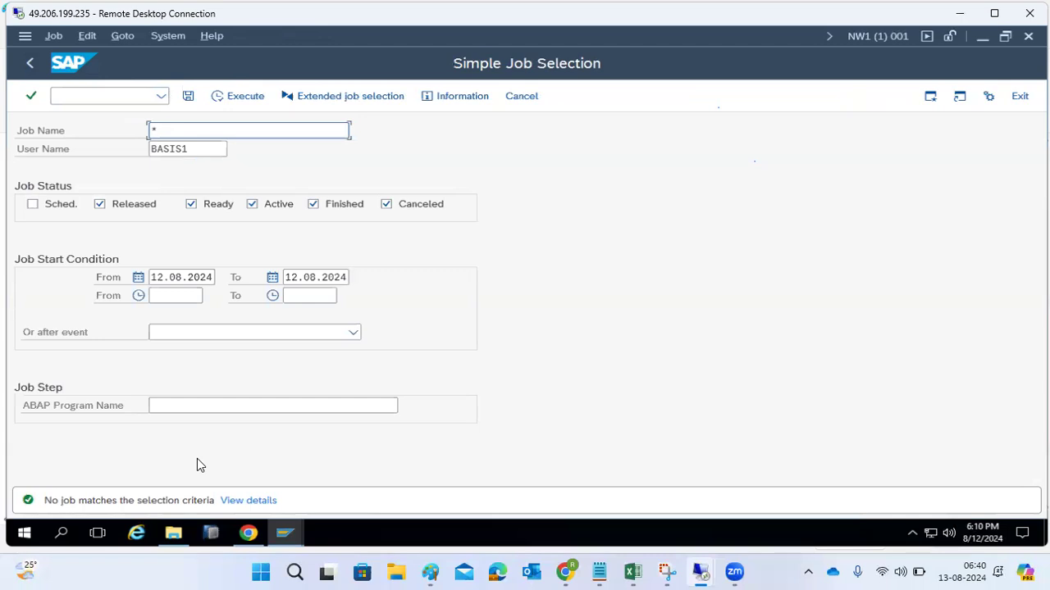
{"action": "left_click", "coordinate": [203, 148]}
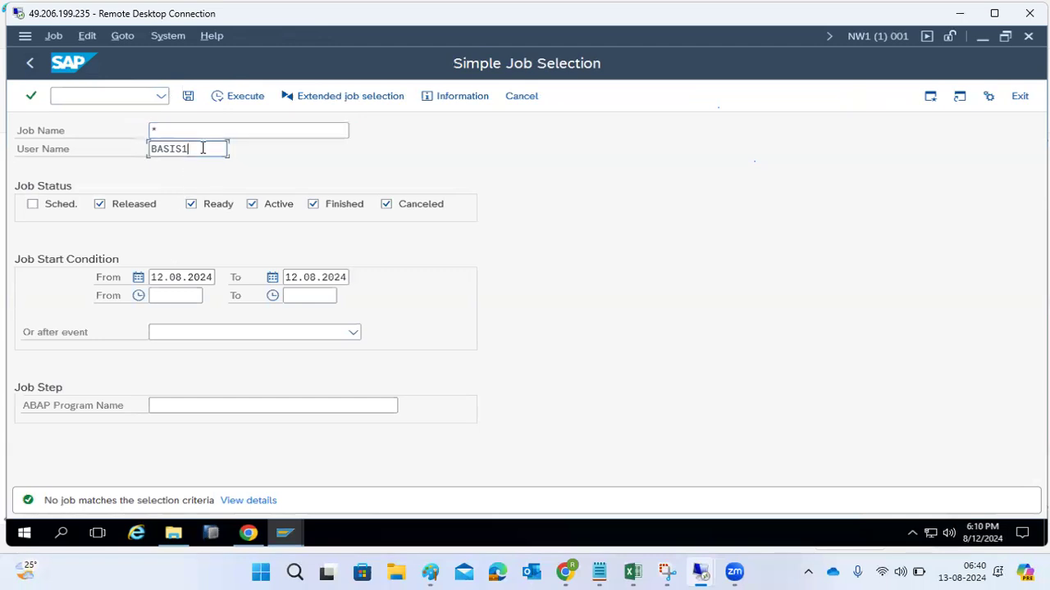
{"action": "double_click", "coordinate": [203, 149]}
{"action": "type", "text": "*"}
{"action": "left_click", "coordinate": [335, 210]}
{"action": "left_click", "coordinate": [420, 206]}
{"action": "left_click", "coordinate": [254, 206]}
{"action": "left_click", "coordinate": [193, 205]}
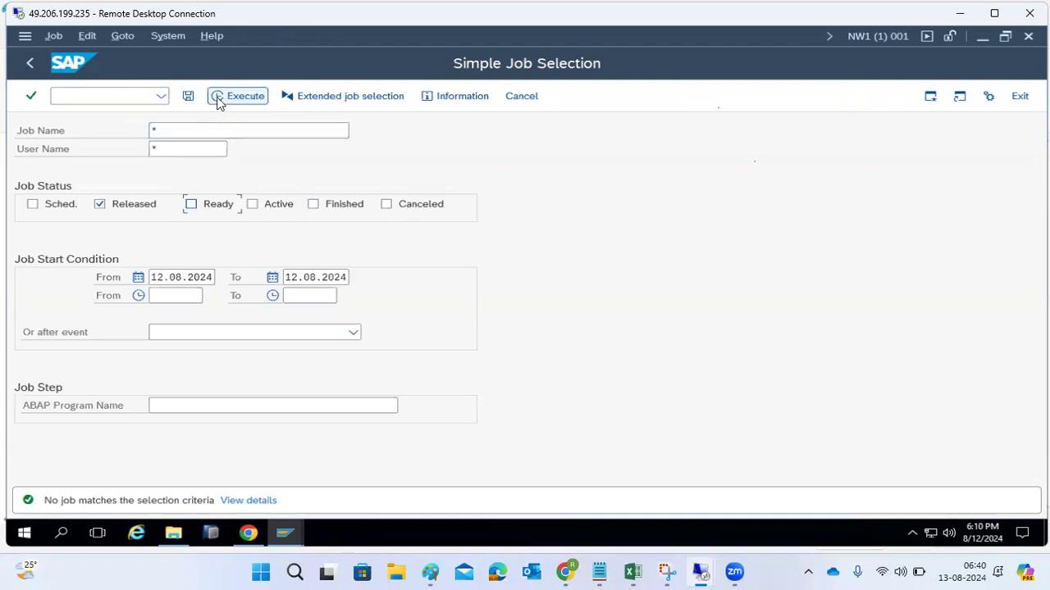
{"action": "left_click", "coordinate": [226, 98]}
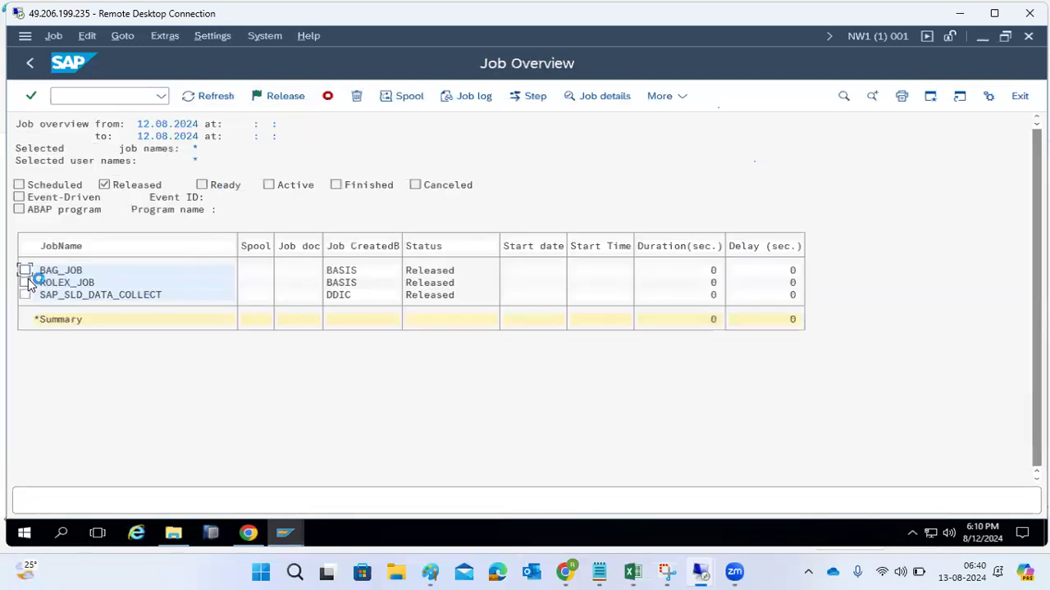
- Delete the released jobs BAG_JOB, ROLEX_JOB and SAP_SLD_DATA_COLLECT, and return to the SAP Easy Access screen
{"action": "left_click", "coordinate": [25, 282]}
{"action": "left_click", "coordinate": [24, 294]}
{"action": "left_click", "coordinate": [355, 97]}
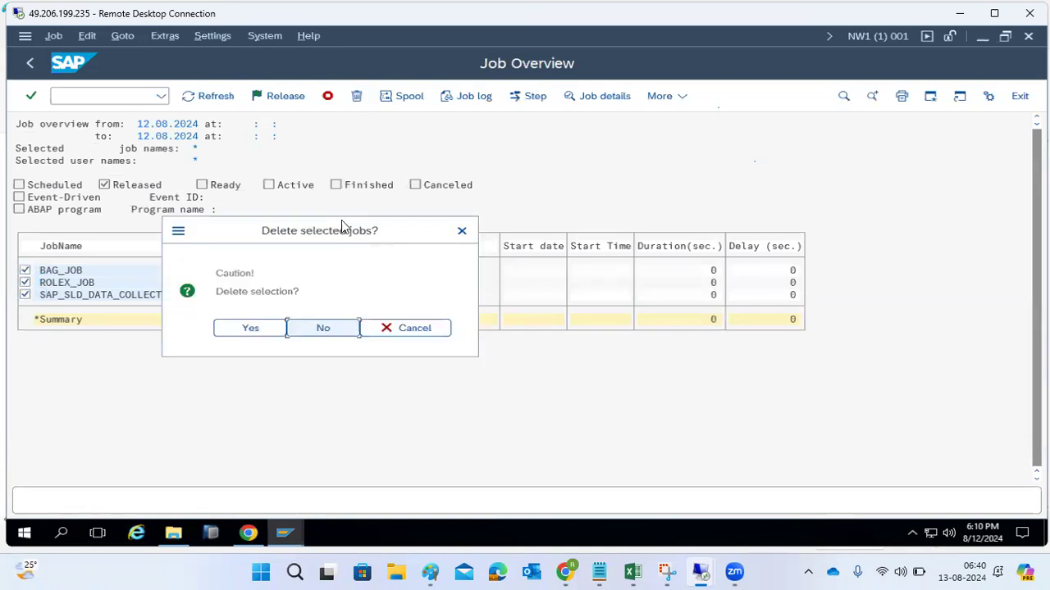
{"action": "left_click", "coordinate": [250, 328]}
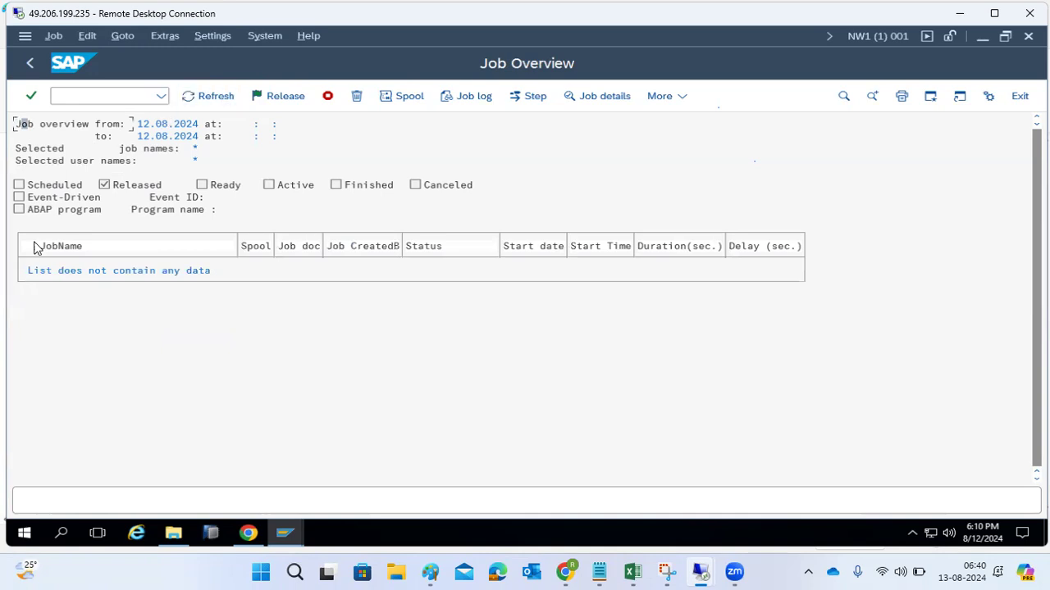
{"action": "left_click", "coordinate": [30, 62]}
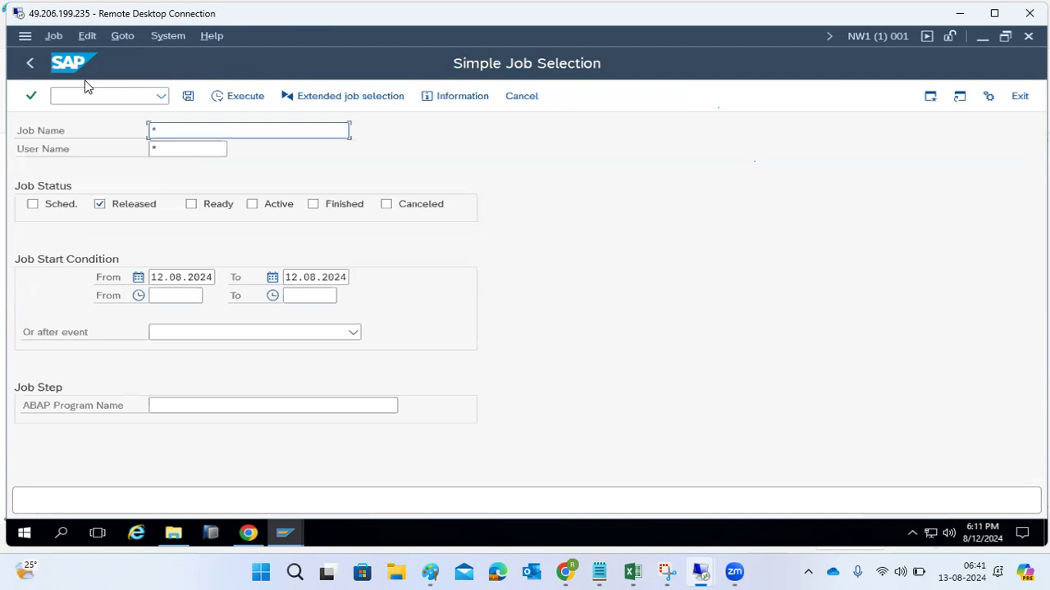
{"action": "left_click", "coordinate": [37, 63]}
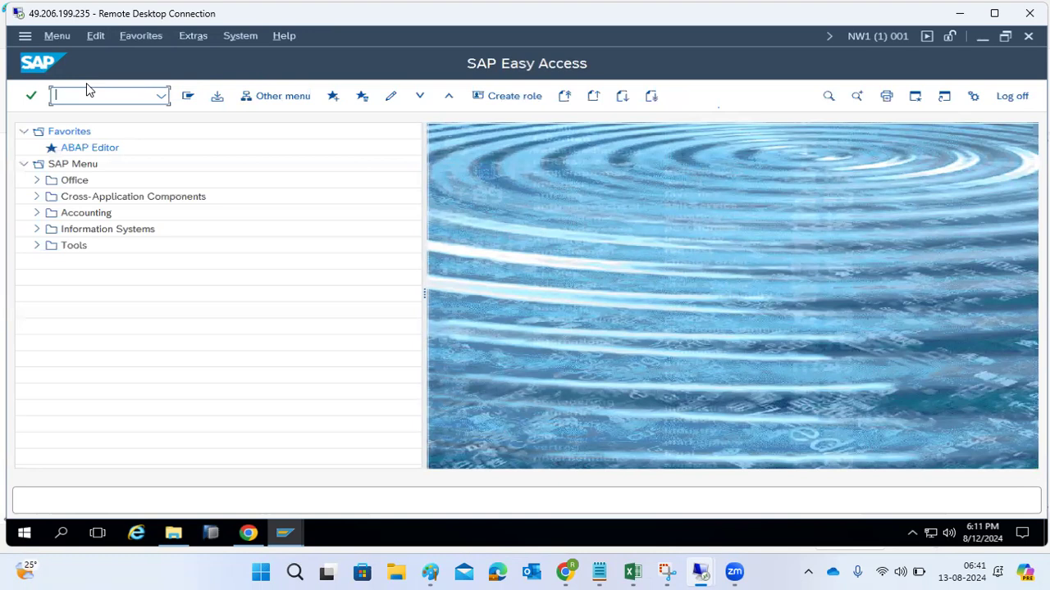
{"action": "key", "text": "Return"}
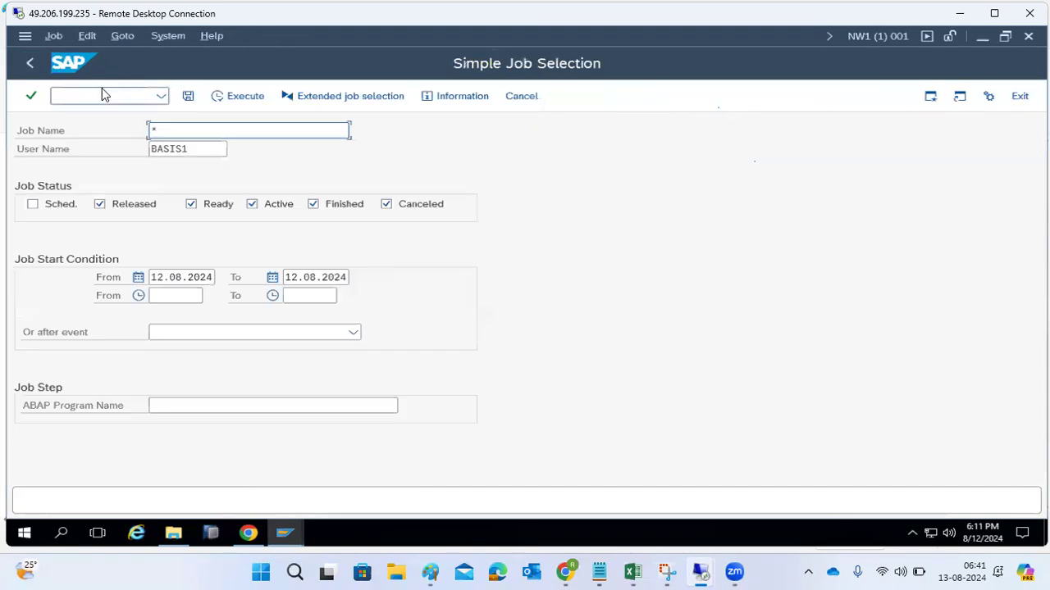
{"action": "left_click", "coordinate": [196, 148]}
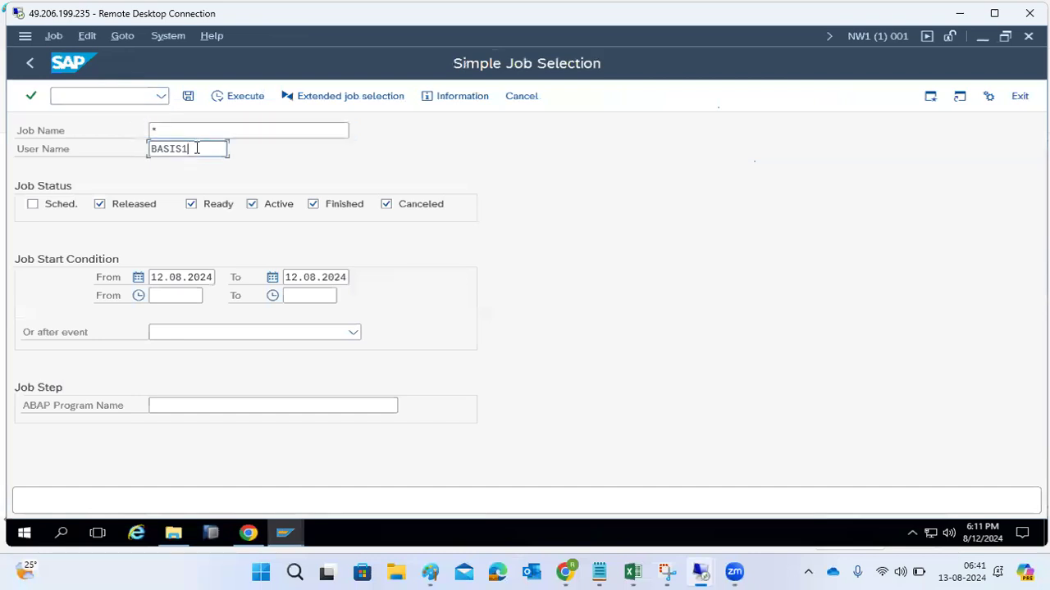
{"action": "double_click", "coordinate": [197, 149]}
{"action": "type", "text": "*"}
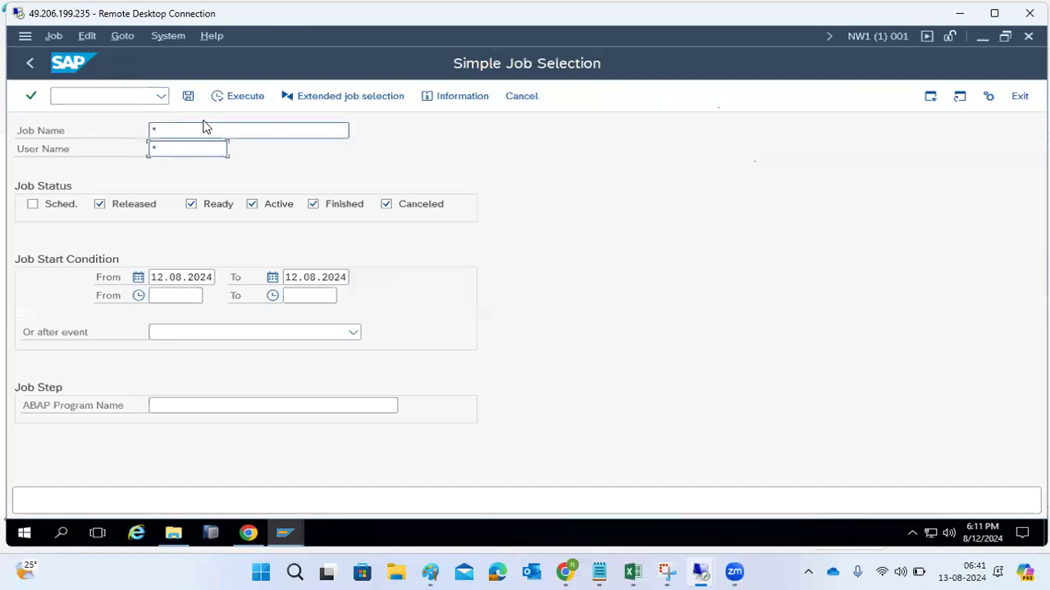
{"action": "left_click", "coordinate": [31, 61]}
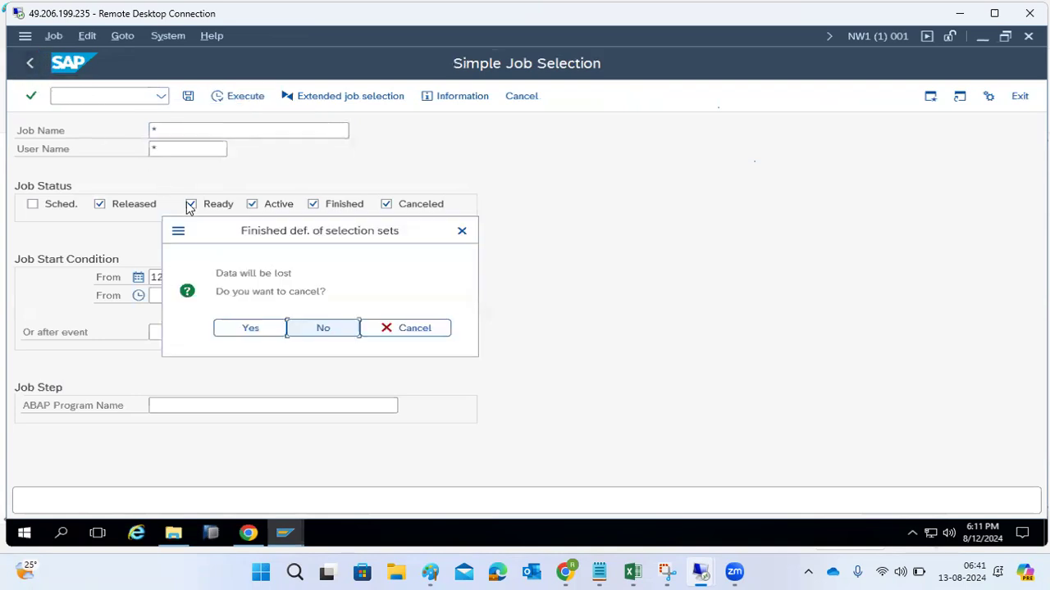
{"action": "left_click", "coordinate": [251, 328]}
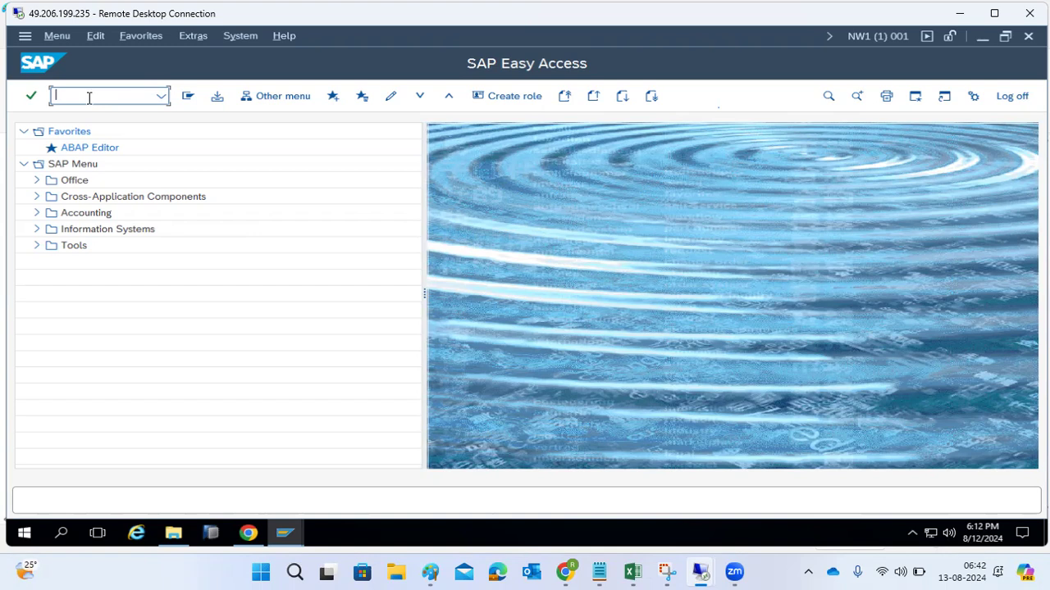
- Open SM36, inspect the program types for a new job step with the ABAP program name cleared, and discard the step
{"action": "type", "text": "se38"}
{"action": "key", "text": "Return"}
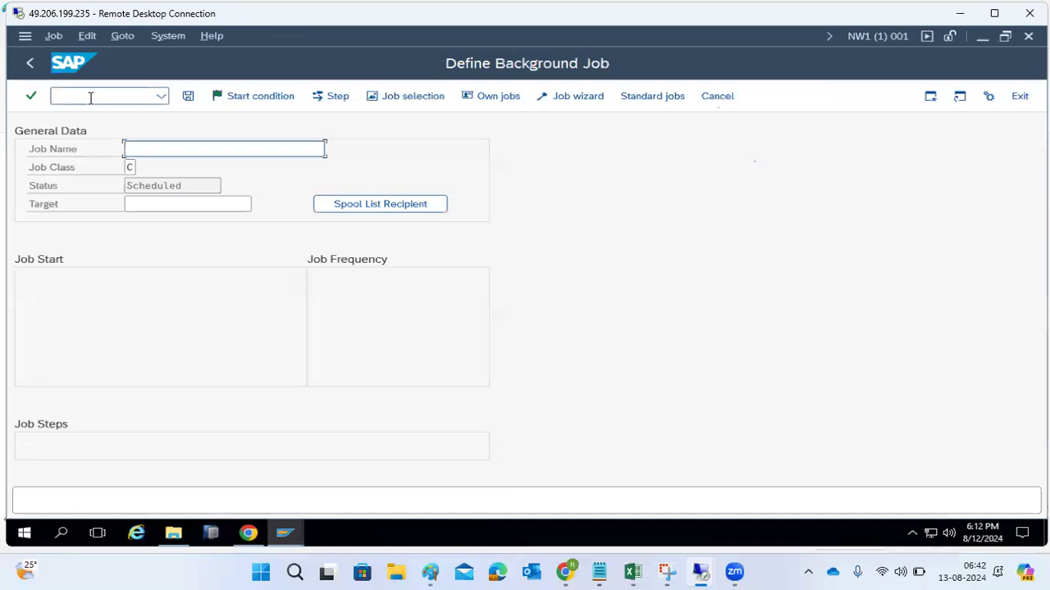
{"action": "left_click", "coordinate": [331, 97]}
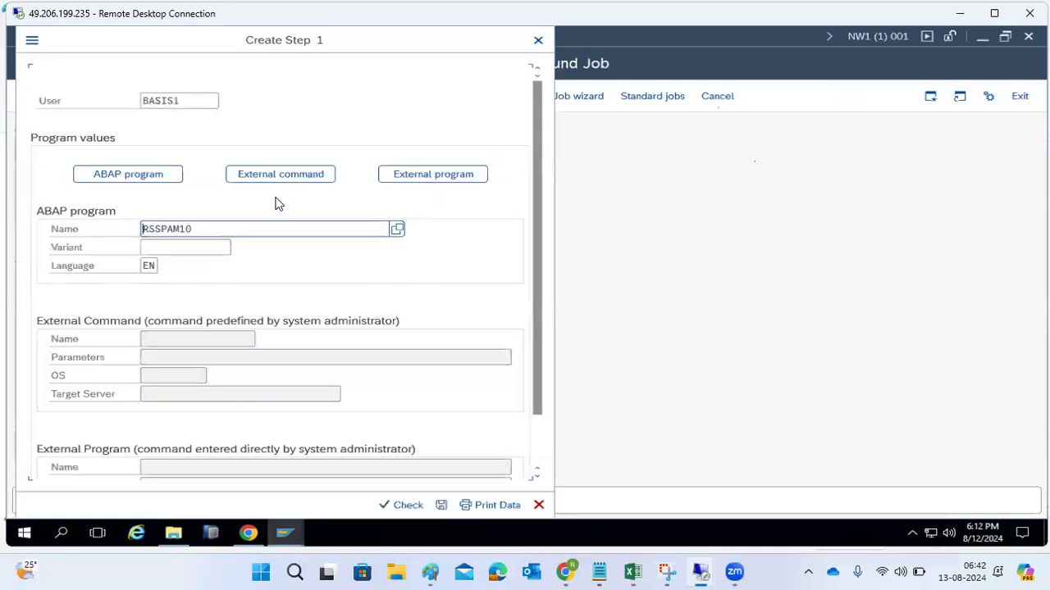
{"action": "left_click", "coordinate": [224, 228]}
{"action": "double_click", "coordinate": [224, 228]}
{"action": "key", "text": "BackSpace"}
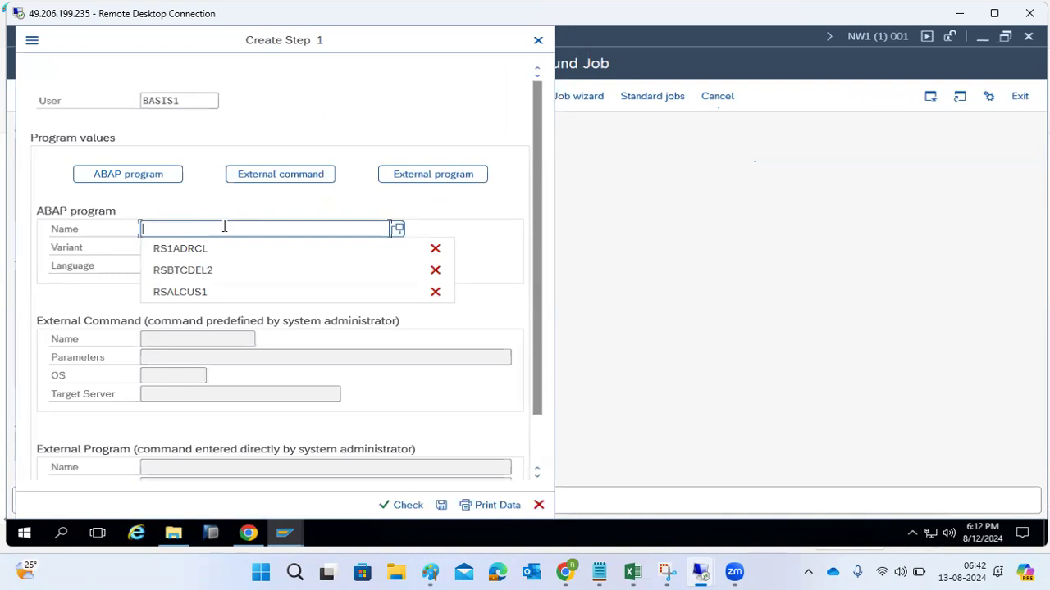
{"action": "left_click", "coordinate": [538, 514]}
{"action": "left_click", "coordinate": [538, 41]}
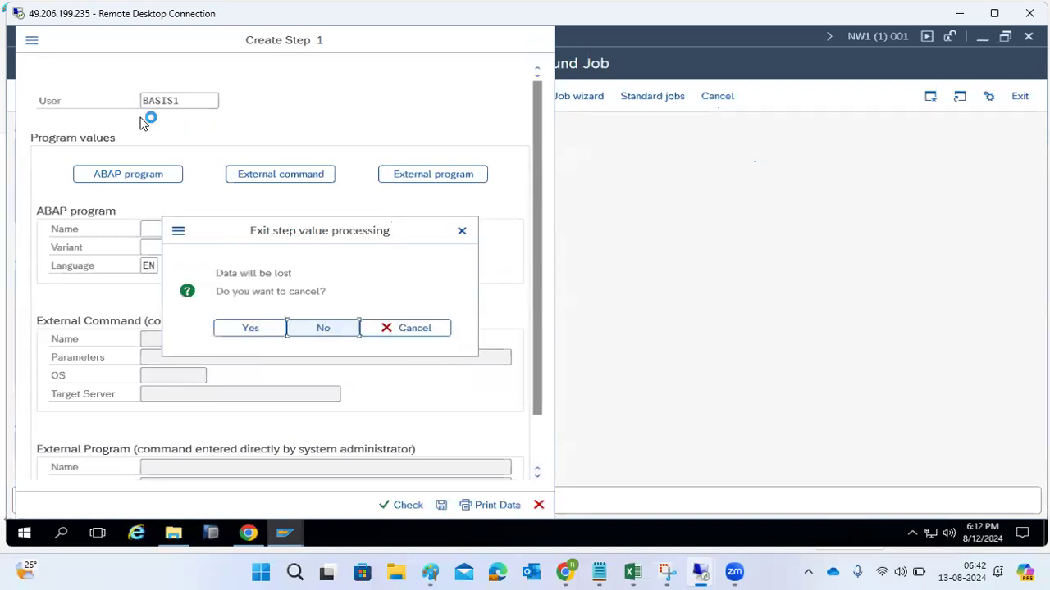
{"action": "left_click", "coordinate": [252, 331]}
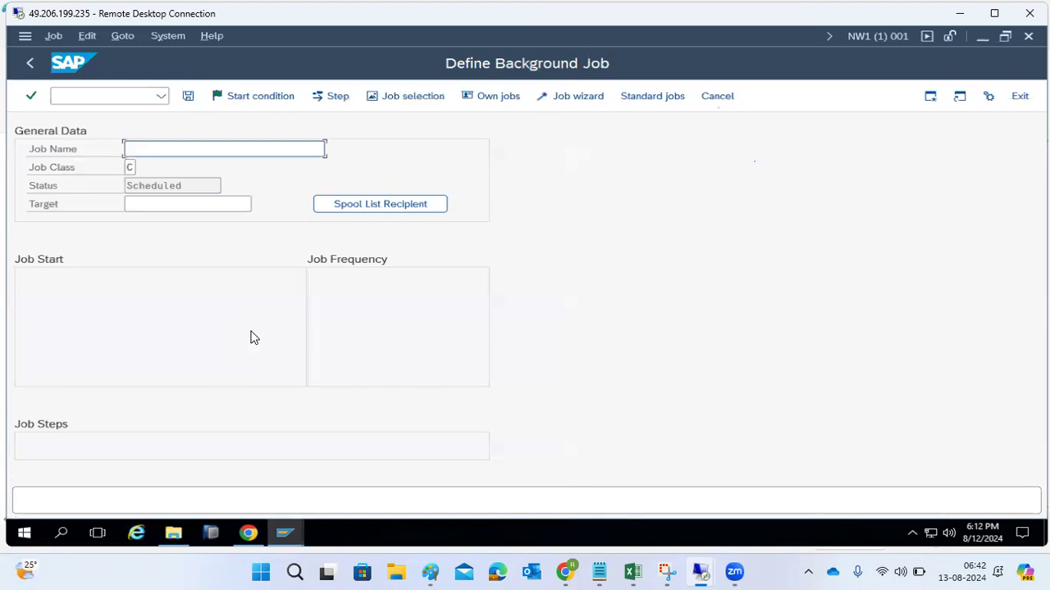
- Examine the Date/Time start condition fields and the start date restrictions for the new job, closing both without saving
{"action": "left_click", "coordinate": [232, 95]}
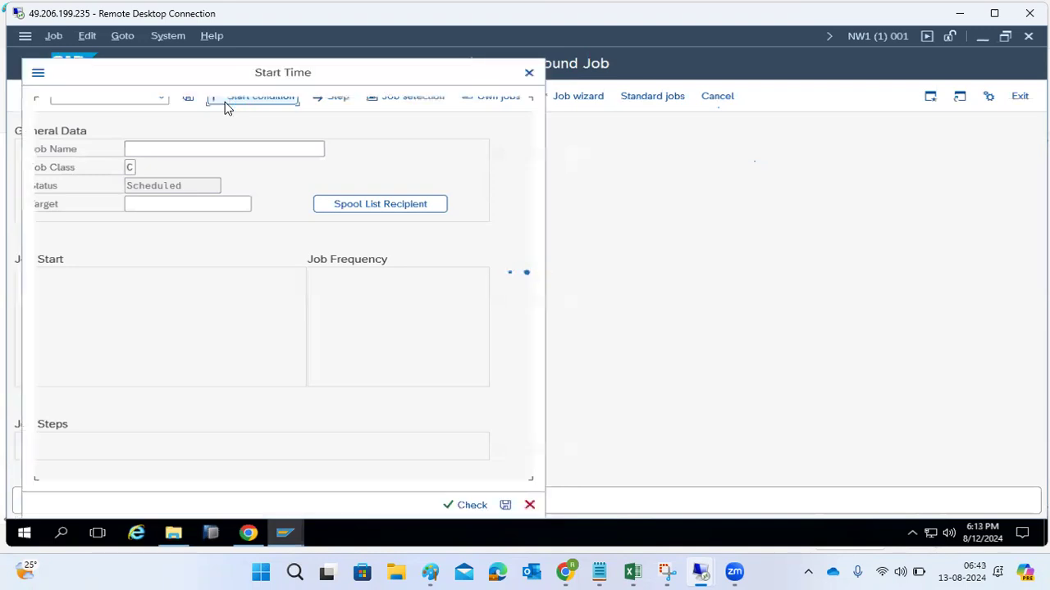
{"action": "left_click", "coordinate": [178, 135]}
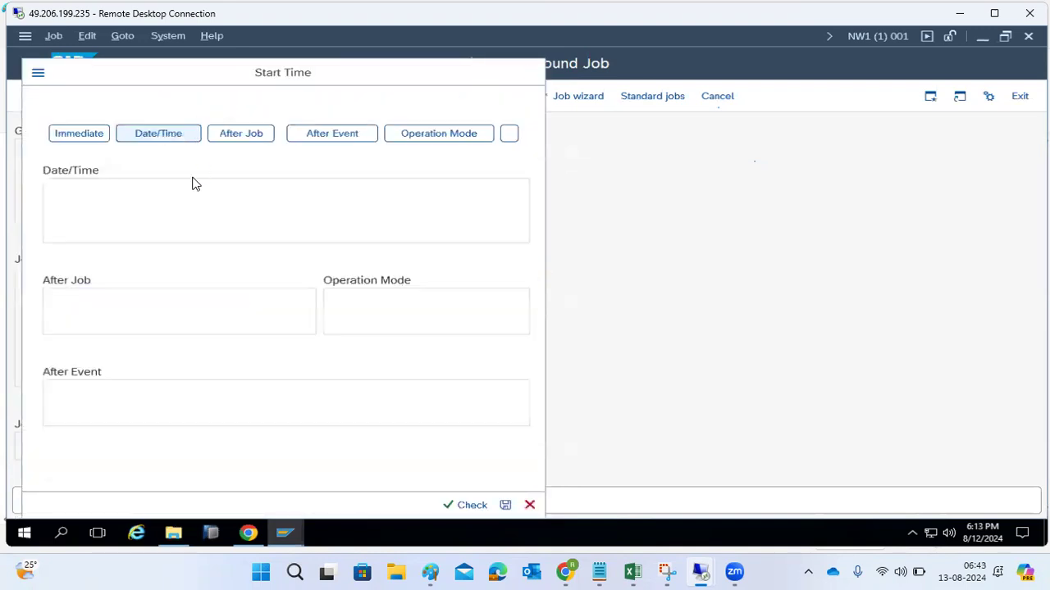
{"action": "left_click", "coordinate": [104, 207]}
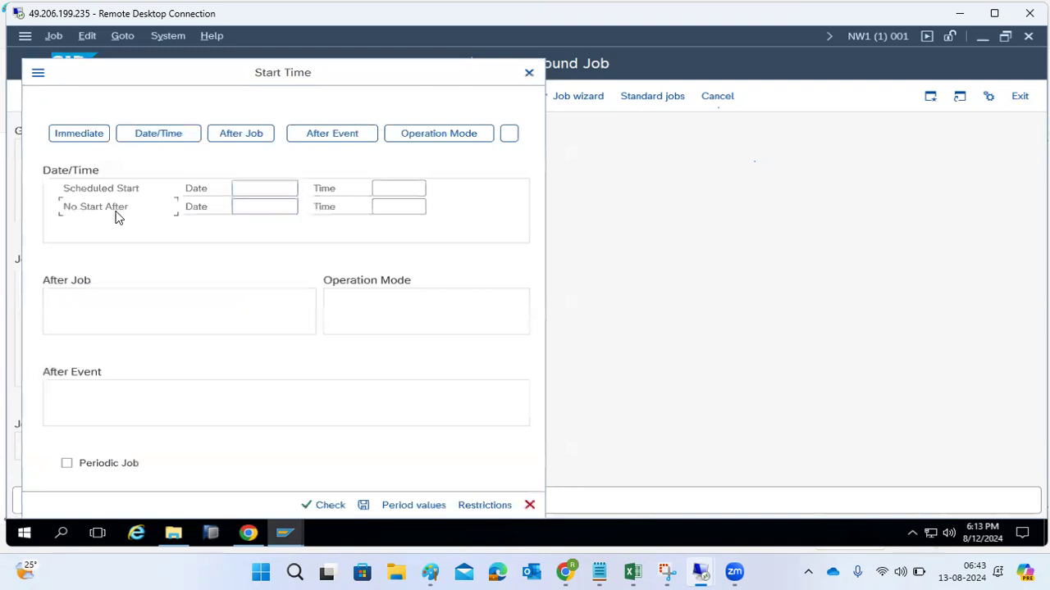
{"action": "left_click", "coordinate": [239, 204]}
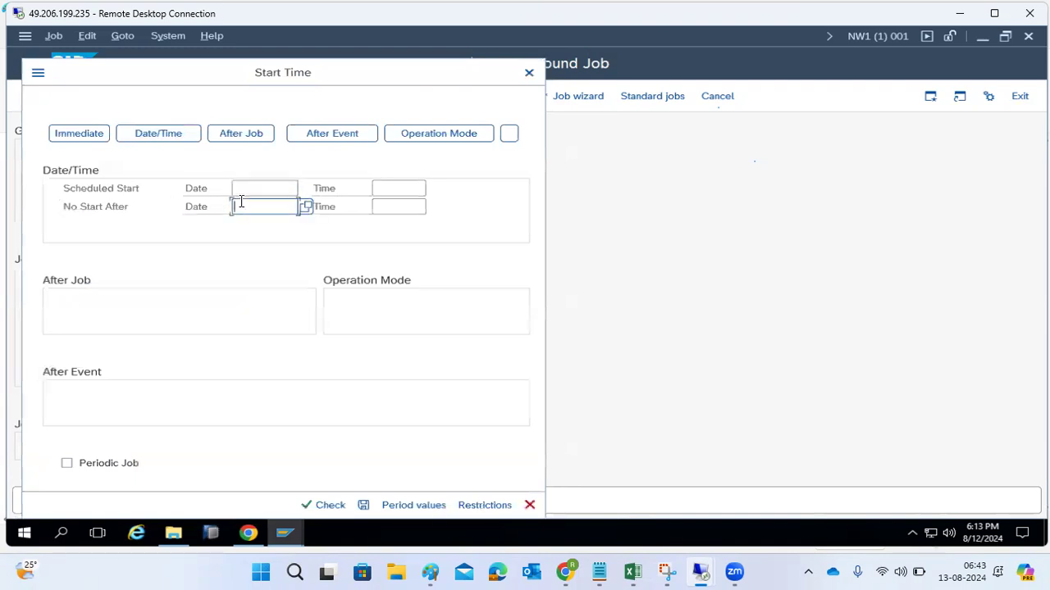
{"action": "left_click", "coordinate": [237, 188]}
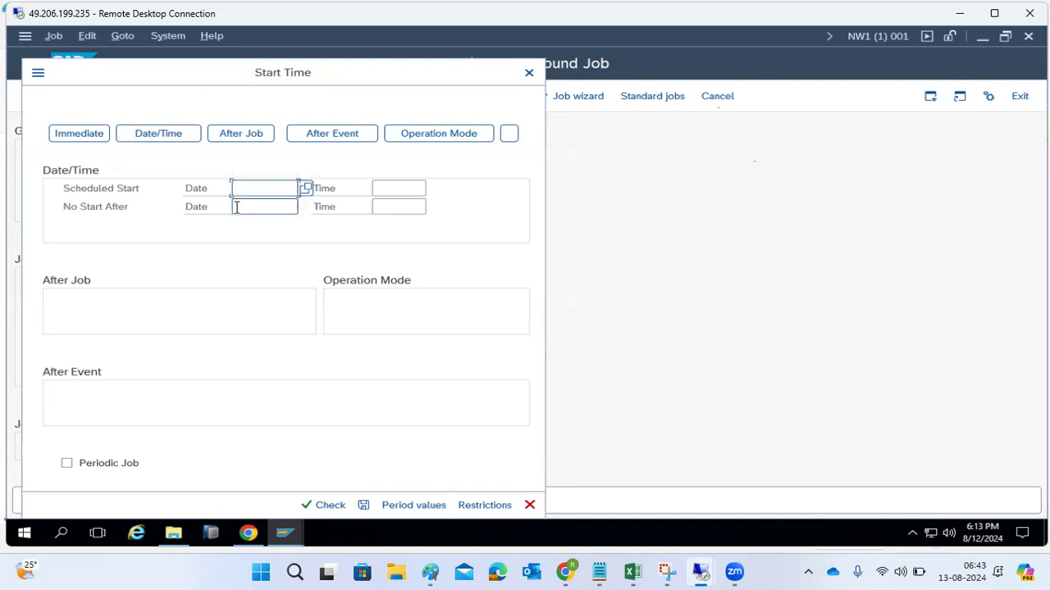
{"action": "left_click", "coordinate": [471, 508]}
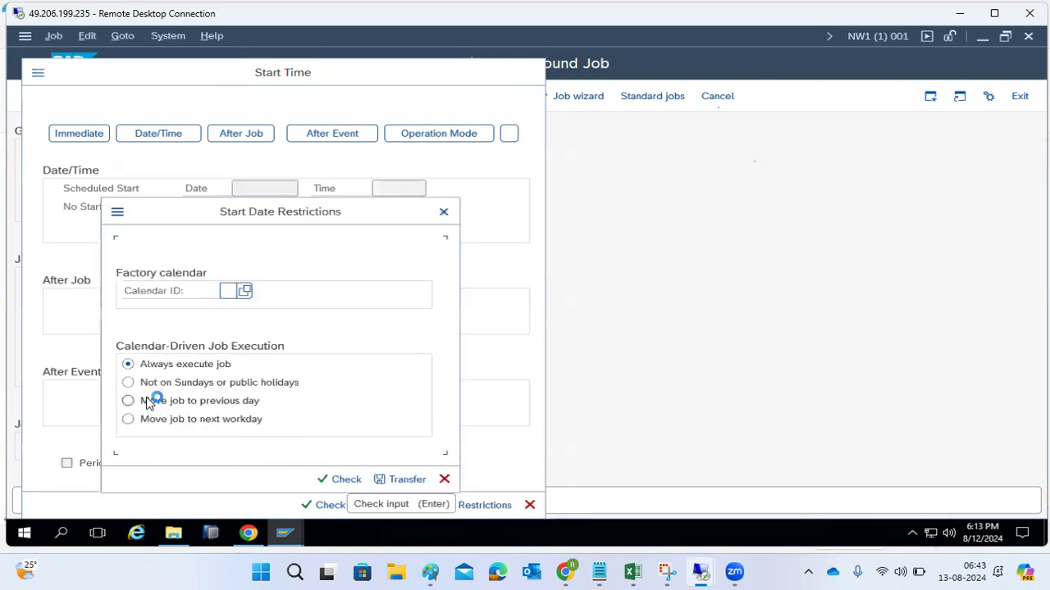
{"action": "left_click", "coordinate": [444, 480]}
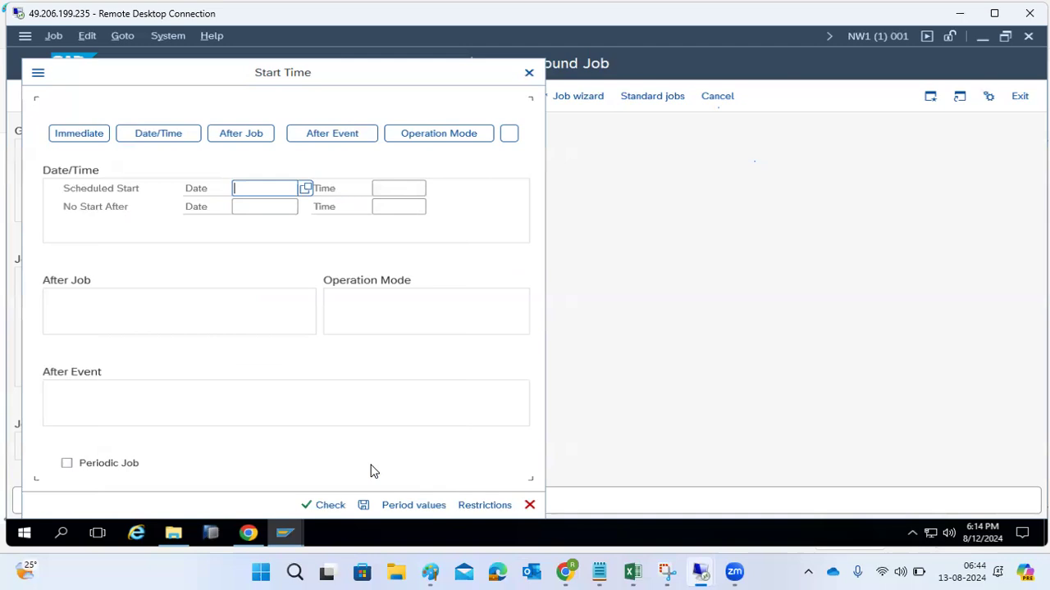
{"action": "left_click", "coordinate": [530, 505]}
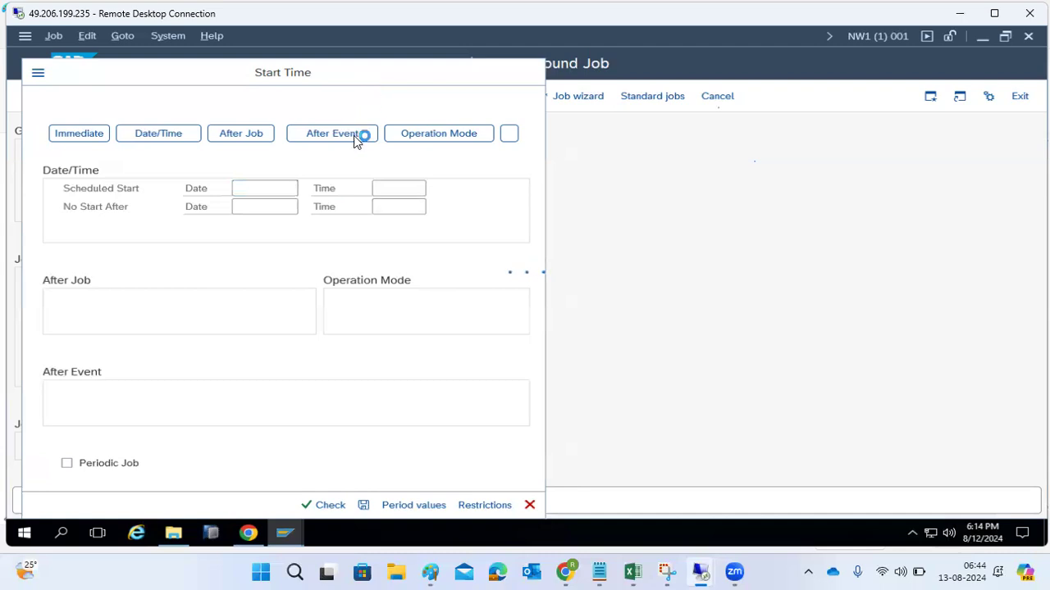
- Switch to the ECD system's SAP Easy Access session, open SM37 and list the jobs with the default selection
{"action": "mouse_move", "coordinate": [283, 531]}
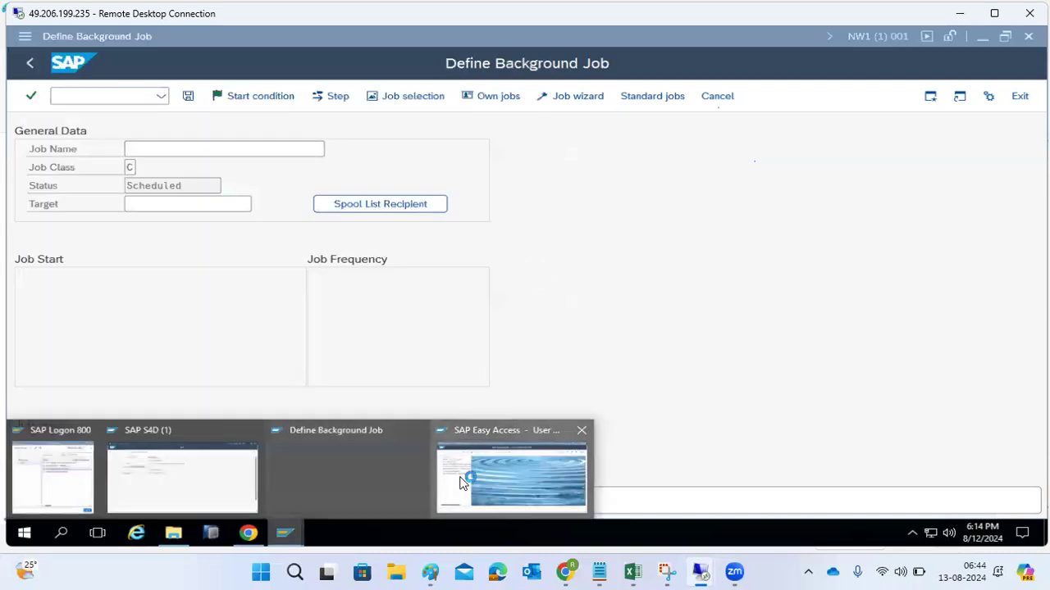
{"action": "left_click", "coordinate": [440, 478]}
{"action": "type", "text": "sm37"}
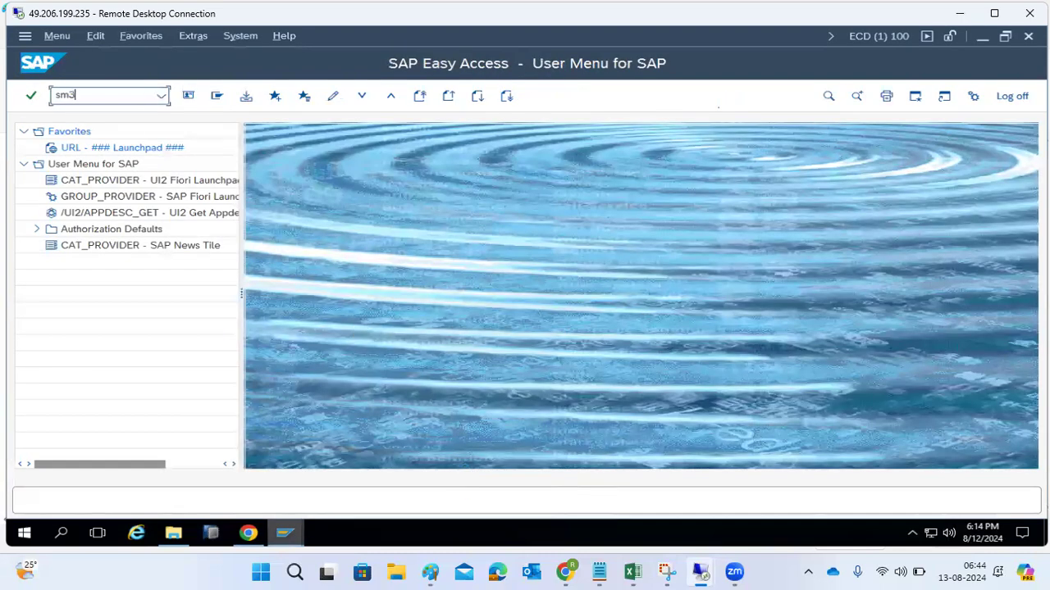
{"action": "key", "text": "Return"}
{"action": "left_click", "coordinate": [241, 95]}
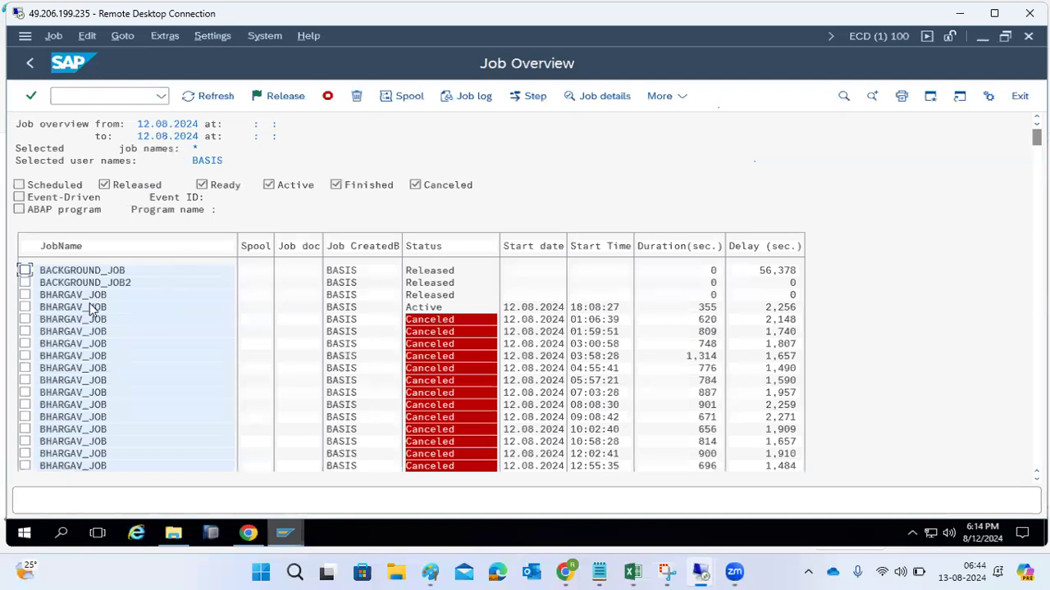
- Change the released BHARGAV_JOB so that it runs periodically every week, and save the job
{"action": "left_click", "coordinate": [27, 296]}
{"action": "left_click", "coordinate": [54, 40]}
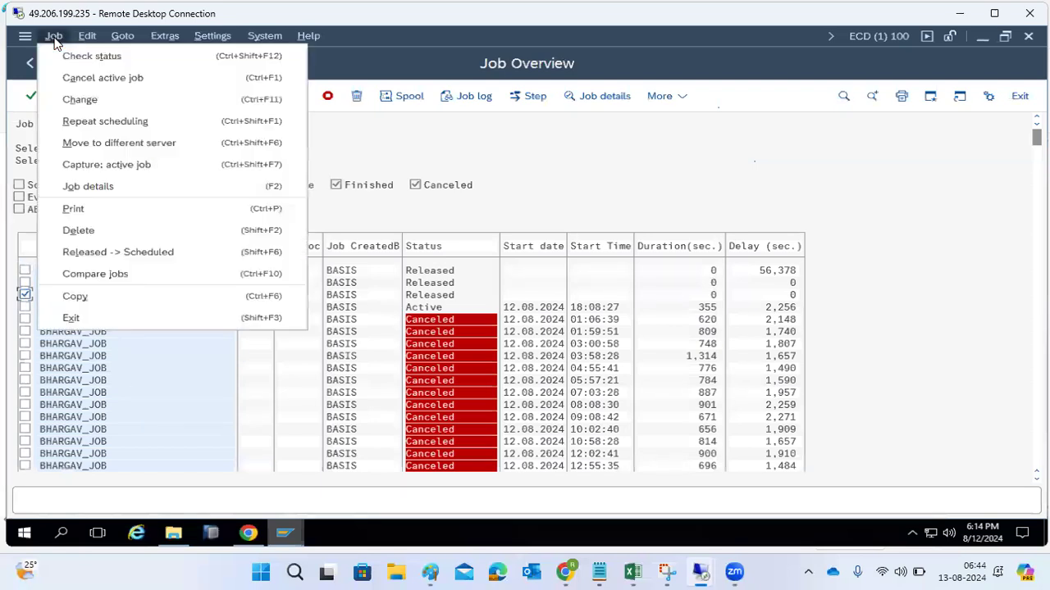
{"action": "left_click", "coordinate": [88, 97]}
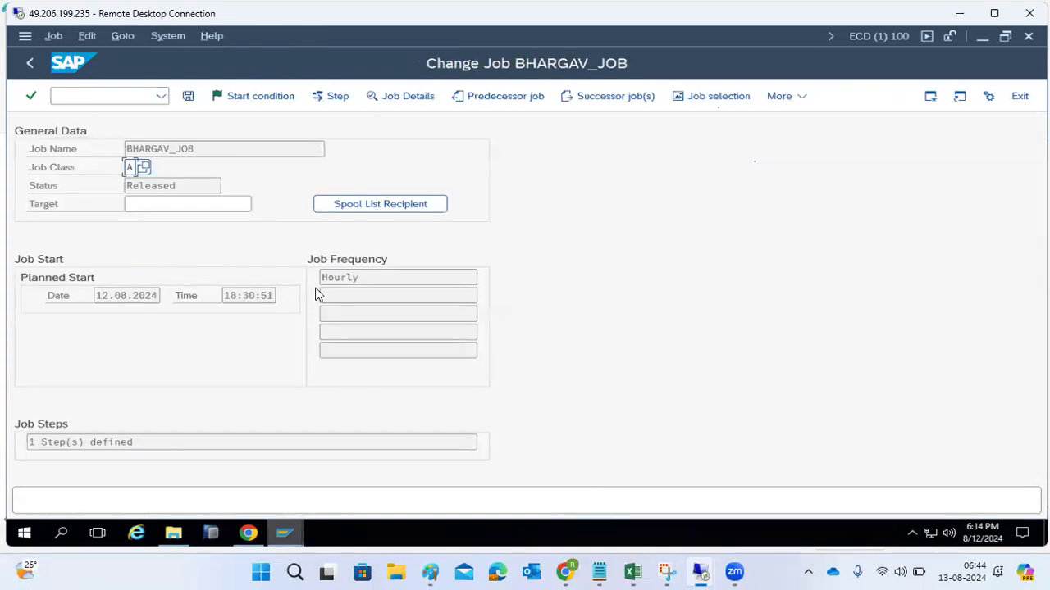
{"action": "left_click", "coordinate": [246, 96]}
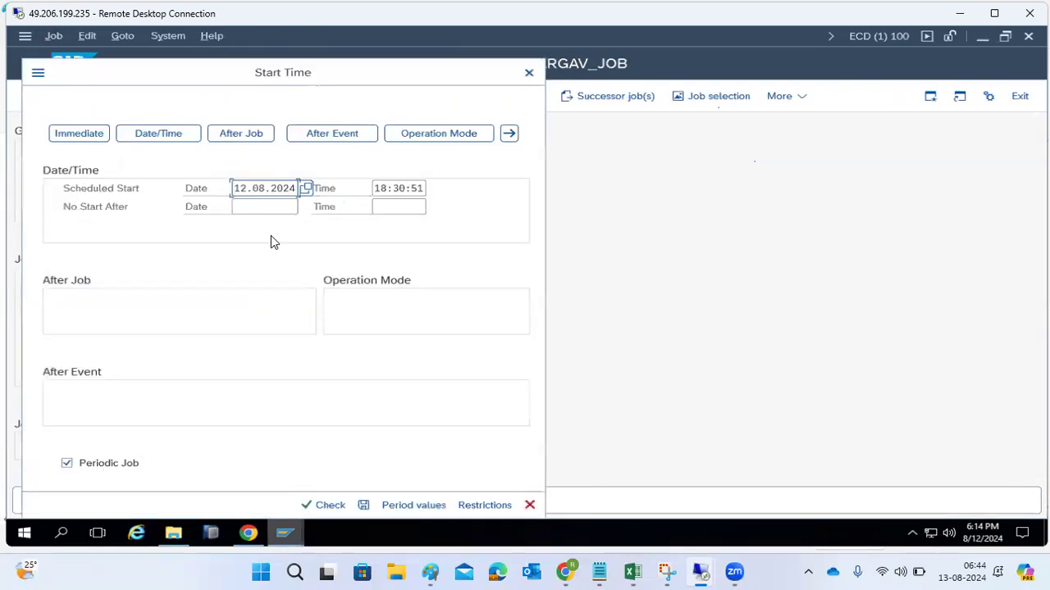
{"action": "left_click", "coordinate": [394, 508]}
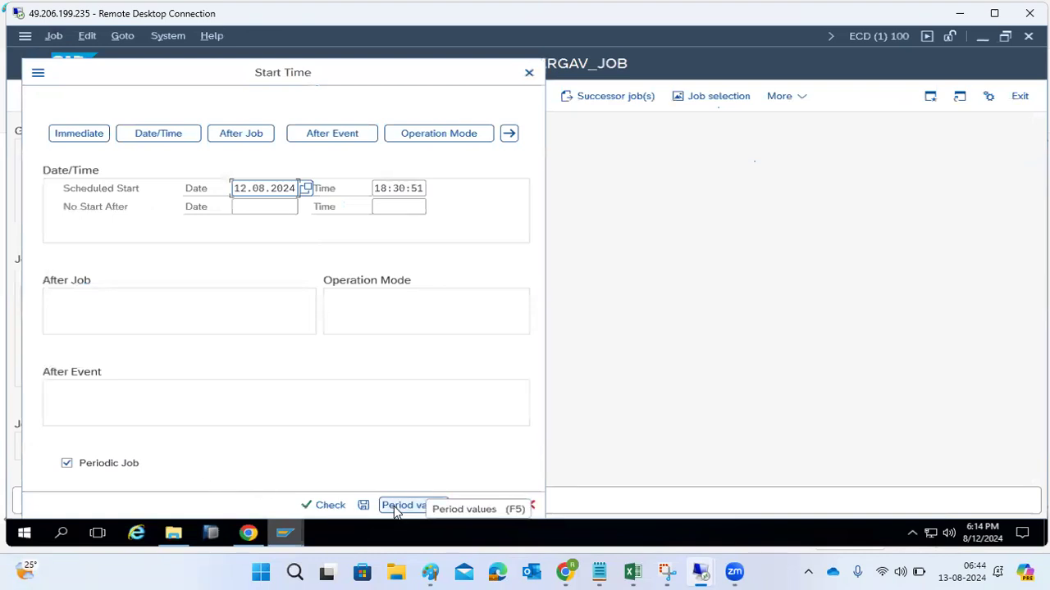
{"action": "left_click", "coordinate": [395, 509]}
{"action": "left_click", "coordinate": [201, 328]}
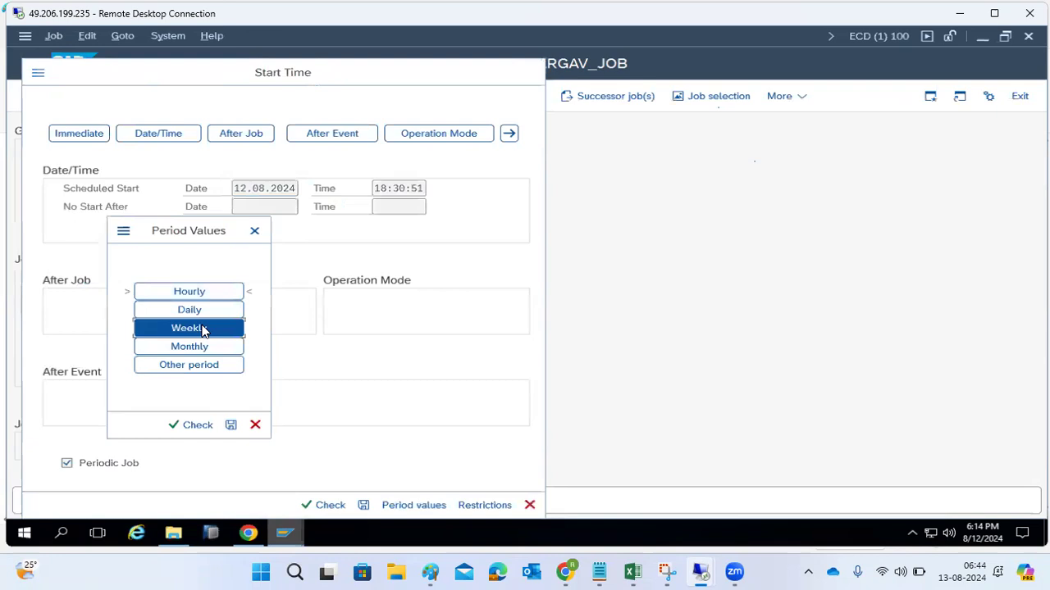
{"action": "left_click", "coordinate": [230, 424]}
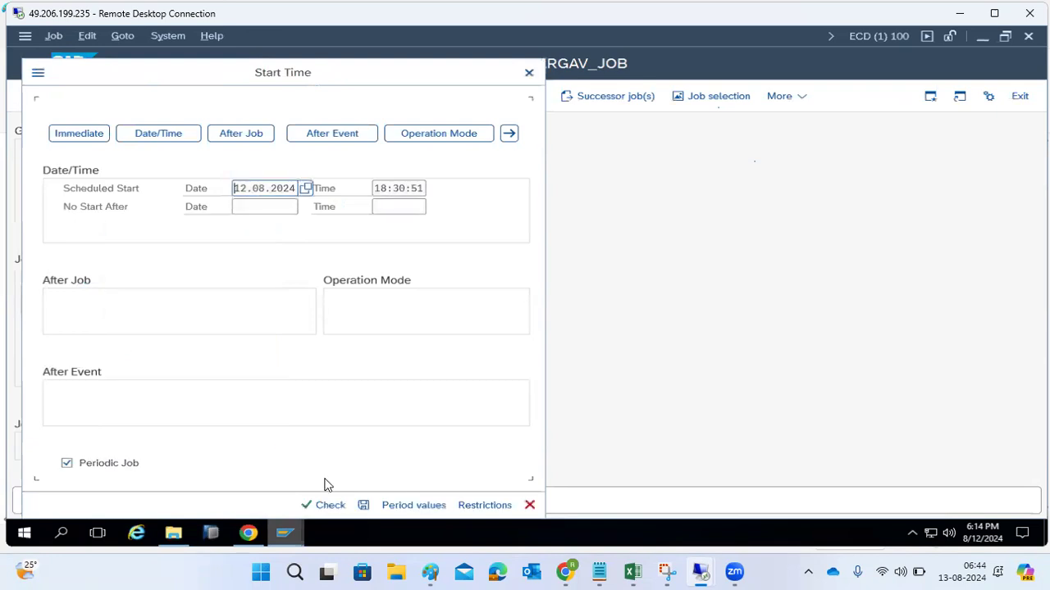
{"action": "left_click", "coordinate": [364, 505]}
{"action": "left_click", "coordinate": [187, 96]}
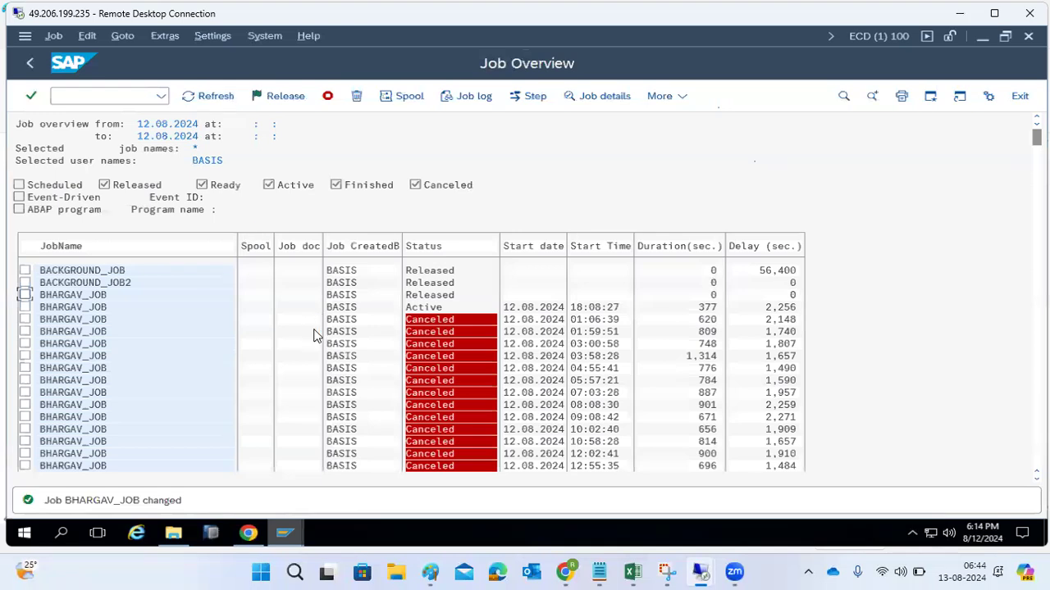
- Check the released BHARGAV_JOB's planned start and frequency against the calendar, and return to the job overview
{"action": "double_click", "coordinate": [80, 294]}
{"action": "left_click_drag", "start_coordinate": [100, 296], "coordinate": [146, 297]}
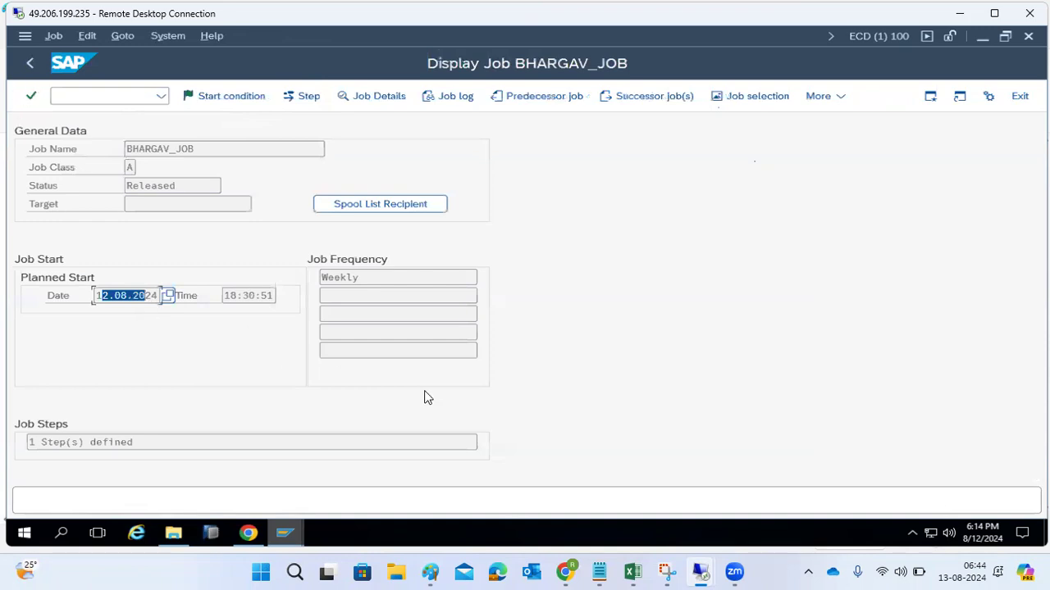
{"action": "left_click", "coordinate": [973, 572]}
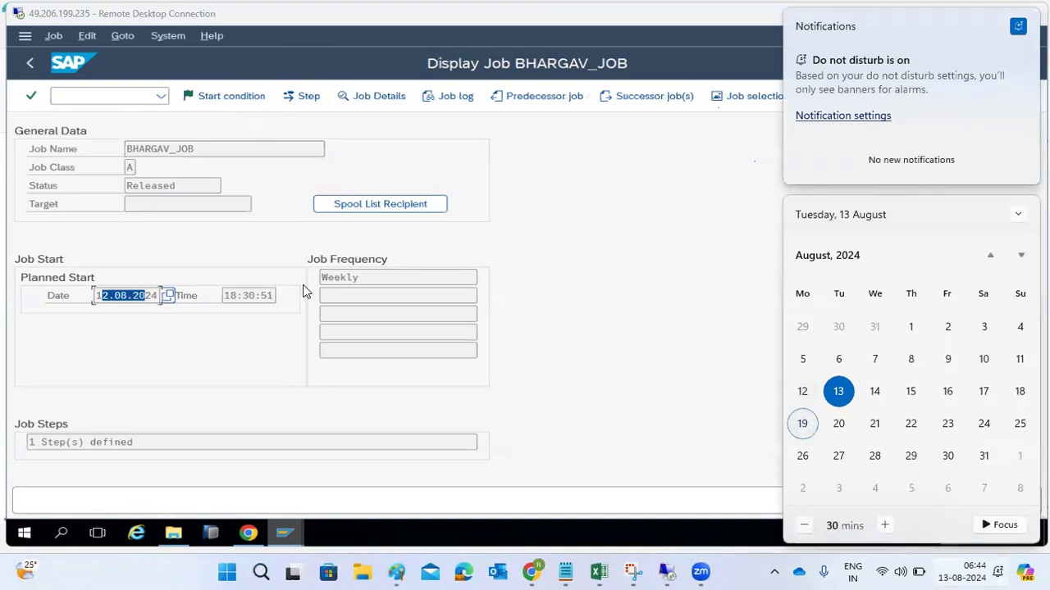
{"action": "left_click", "coordinate": [215, 258]}
{"action": "left_click", "coordinate": [37, 64]}
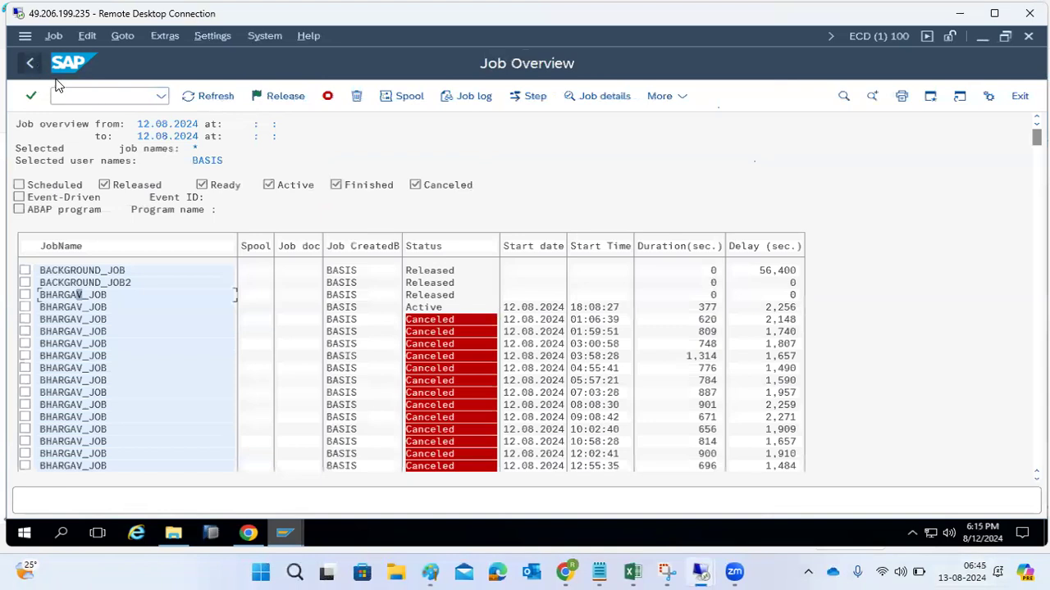
- Refresh the job overview and examine the statuses of the BHARGAV_JOB runs and neighbouring jobs
{"action": "left_click", "coordinate": [207, 102]}
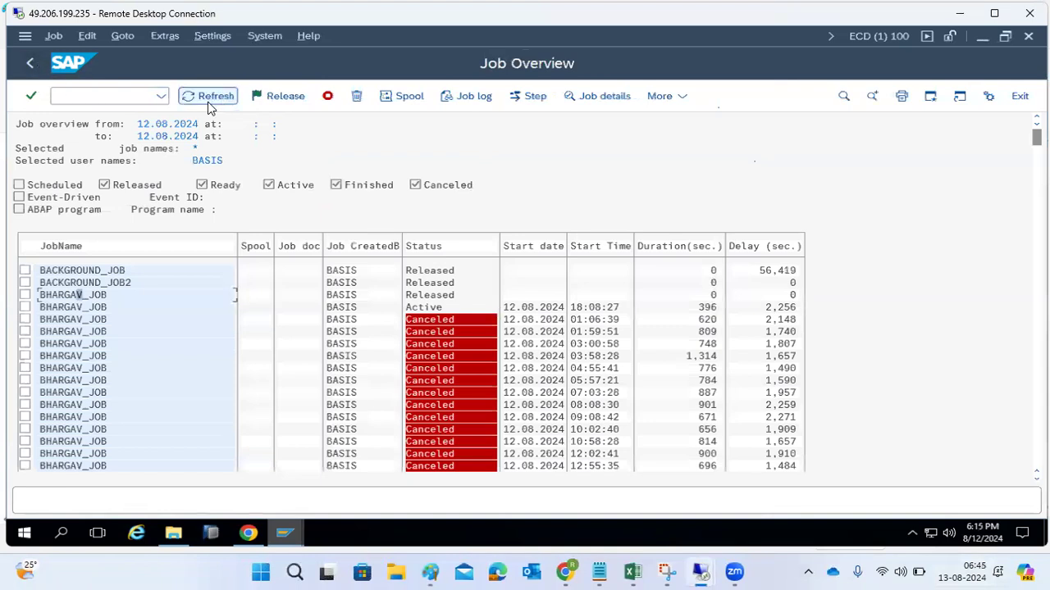
{"action": "left_click", "coordinate": [207, 101]}
{"action": "left_click", "coordinate": [209, 103]}
{"action": "scroll", "coordinate": [393, 403], "scroll_direction": "down", "scroll_amount": 2}
{"action": "scroll", "coordinate": [394, 402], "scroll_direction": "up", "scroll_amount": 1}
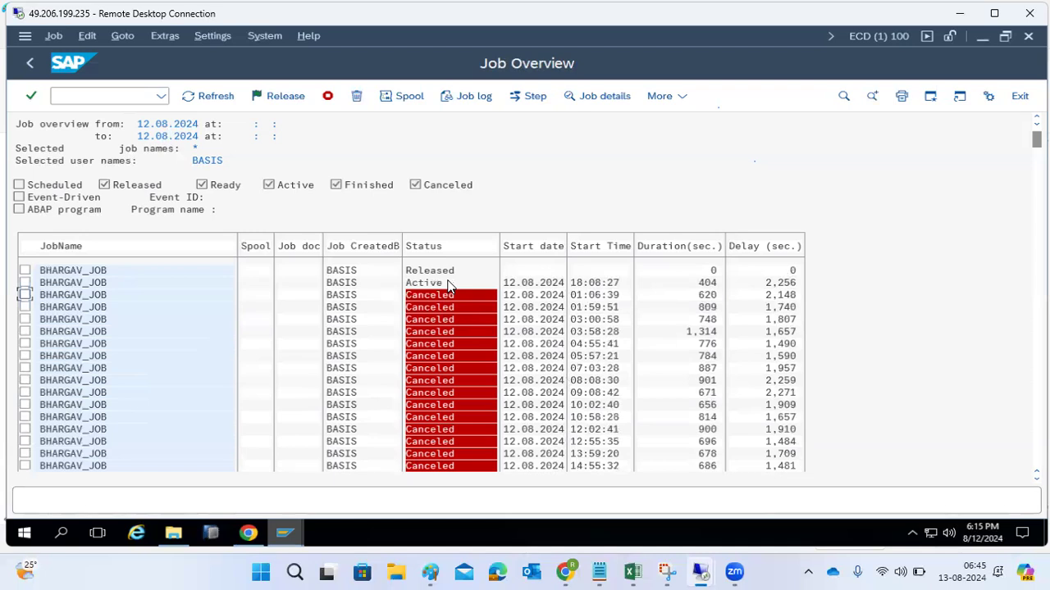
{"action": "scroll", "coordinate": [449, 284], "scroll_direction": "down", "scroll_amount": 3}
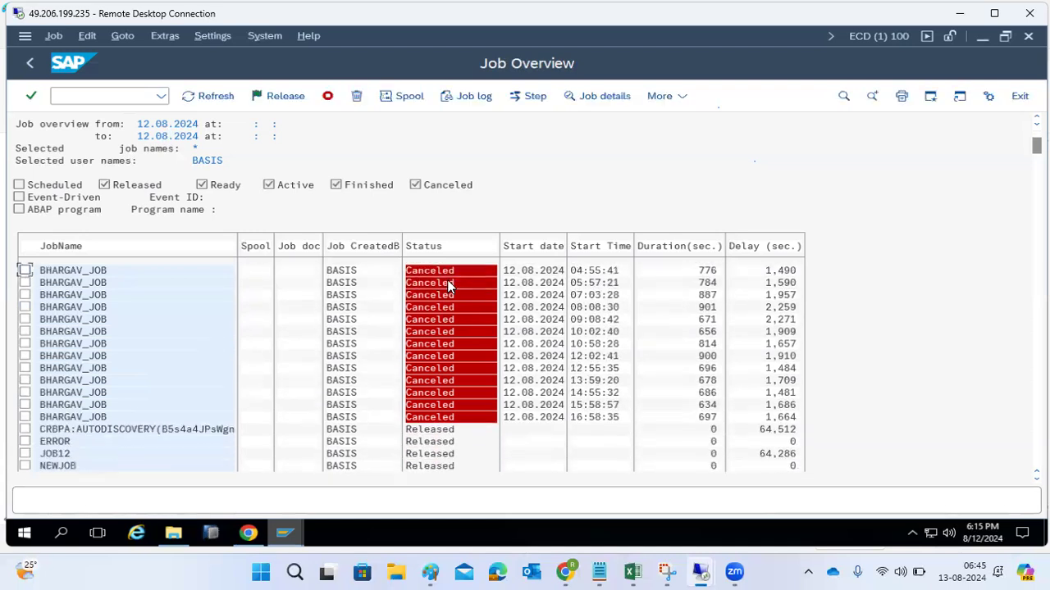
{"action": "scroll", "coordinate": [448, 284], "scroll_direction": "up", "scroll_amount": 2}
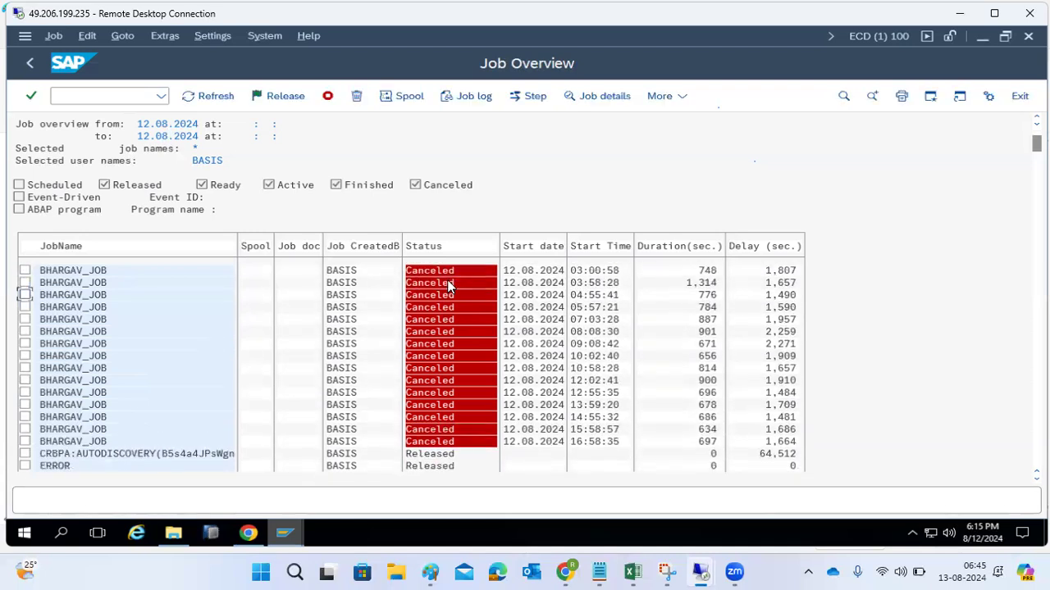
{"action": "scroll", "coordinate": [449, 284], "scroll_direction": "up", "scroll_amount": 2}
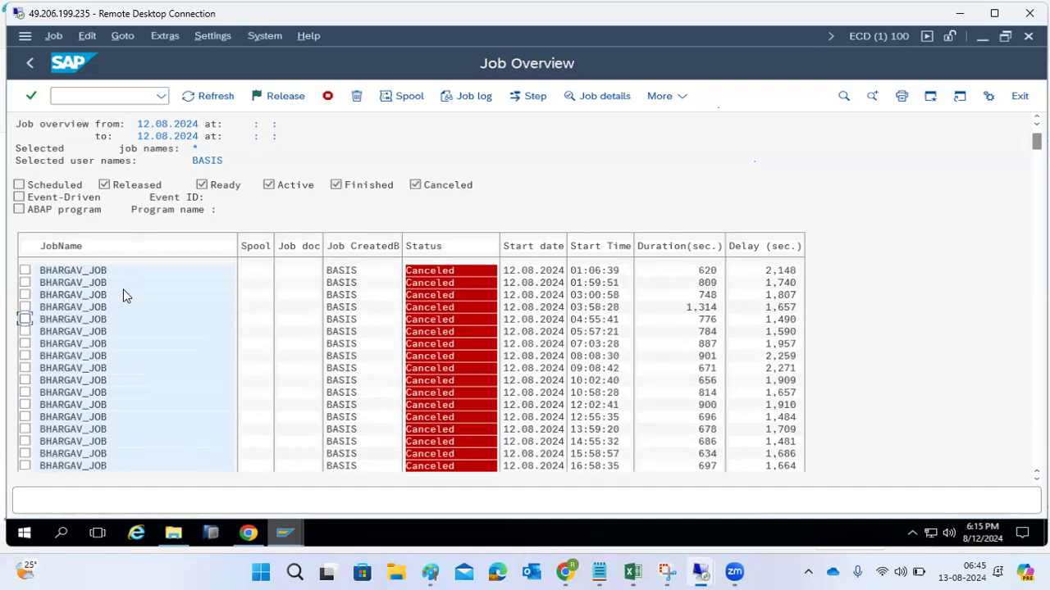
{"action": "scroll", "coordinate": [105, 285], "scroll_direction": "up", "scroll_amount": 4}
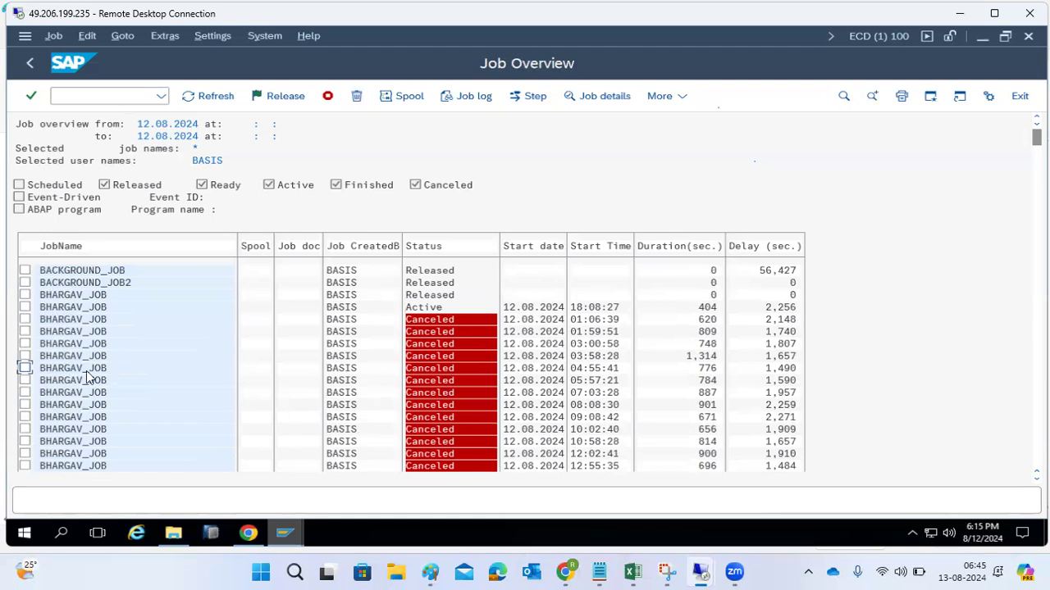
- Try to terminate the active BHARGAV_JOB run, and refresh the job overview to check its status
{"action": "left_click", "coordinate": [25, 306]}
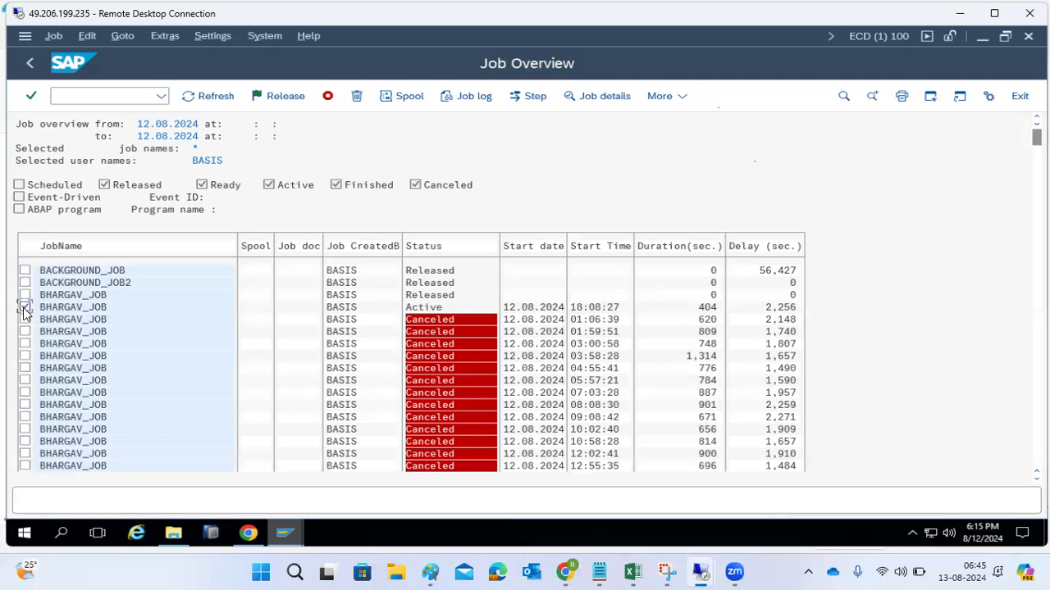
{"action": "left_click", "coordinate": [326, 98]}
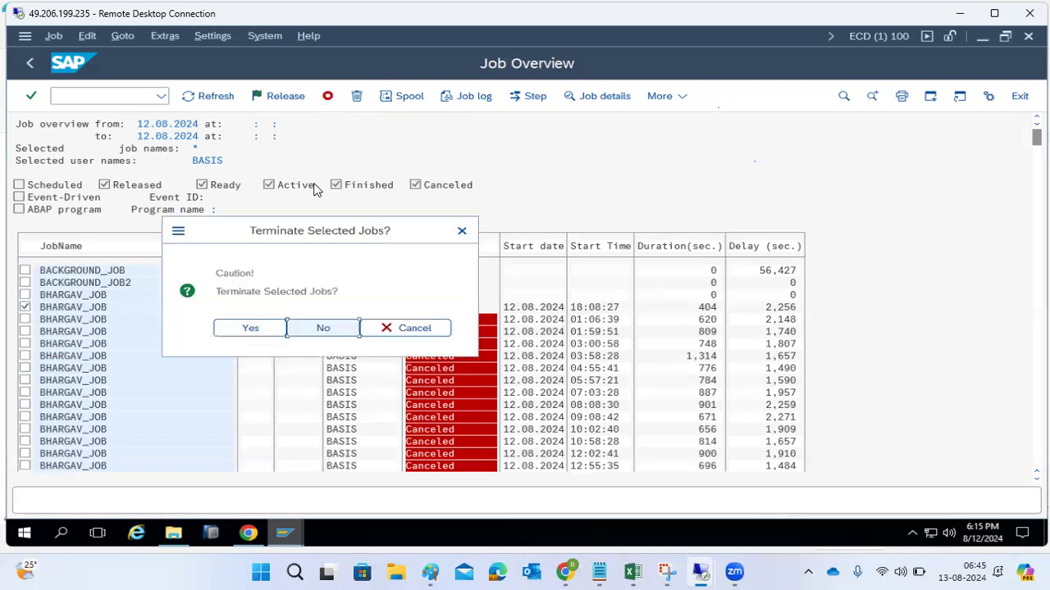
{"action": "left_click", "coordinate": [255, 334]}
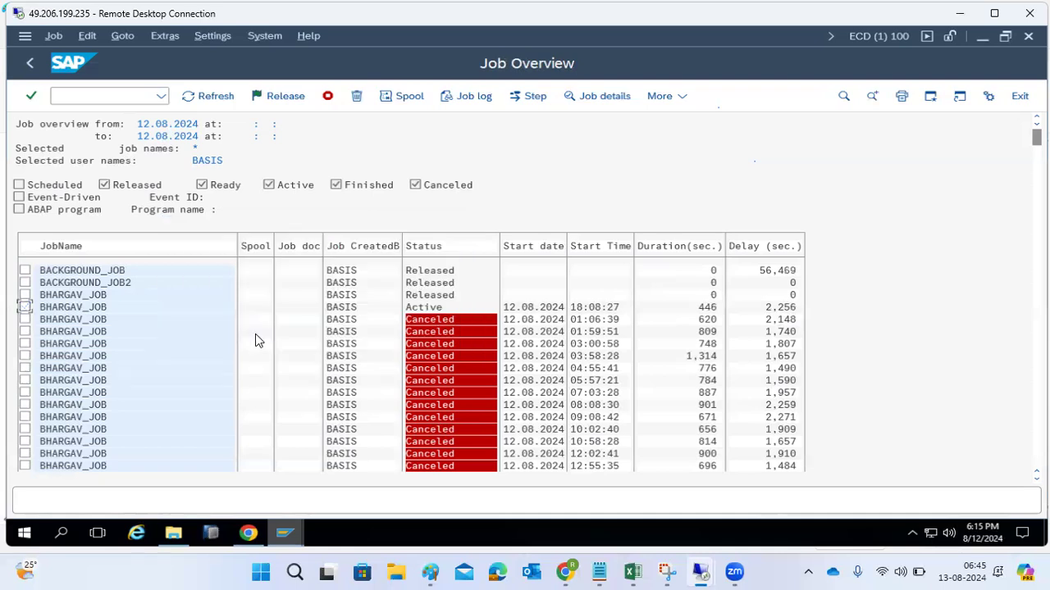
{"action": "left_click", "coordinate": [212, 99]}
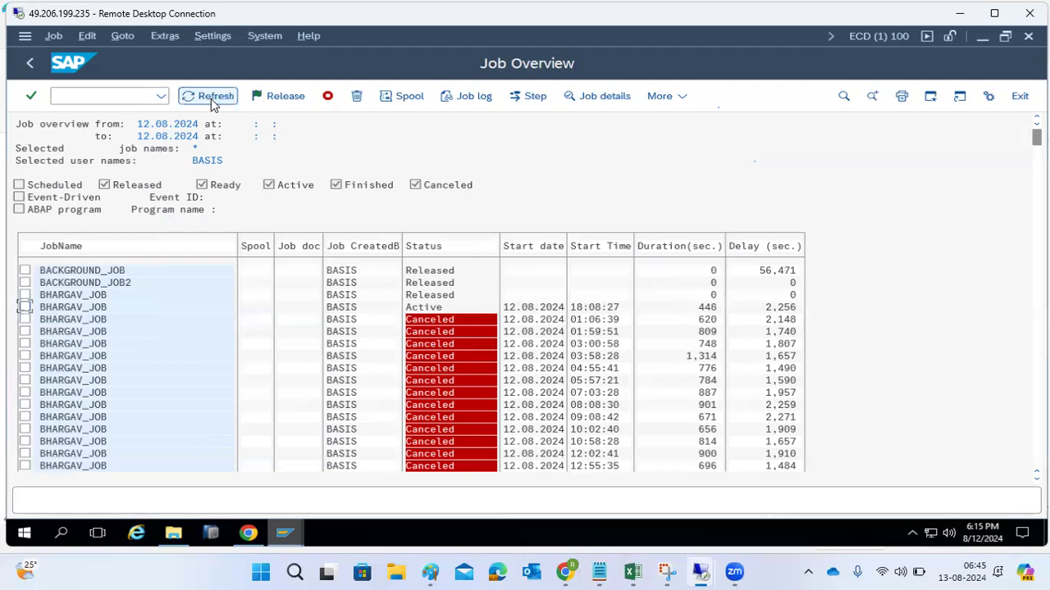
{"action": "left_click", "coordinate": [212, 99]}
{"action": "left_click", "coordinate": [211, 98]}
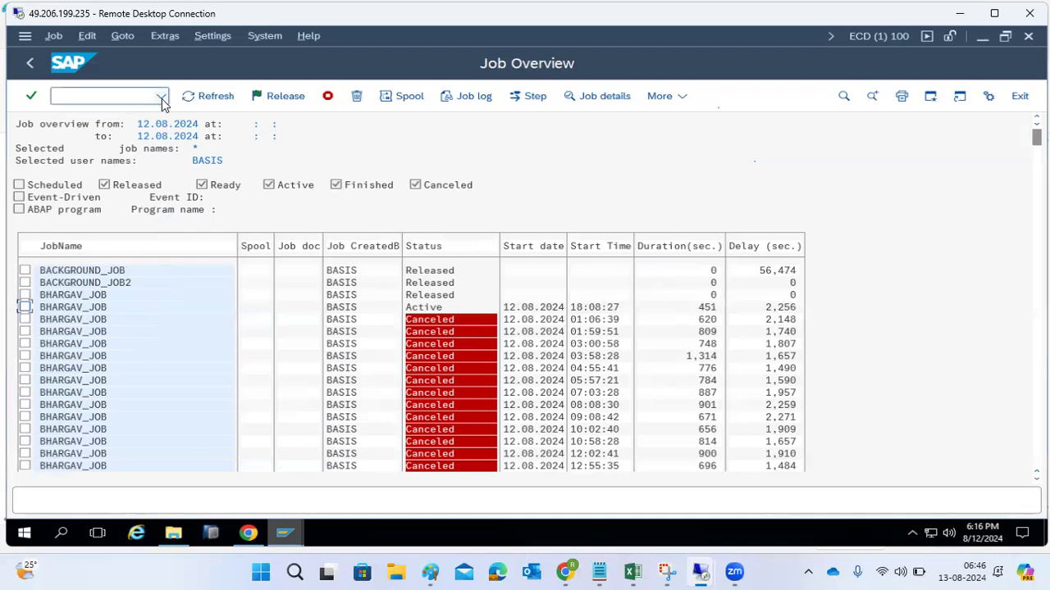
{"action": "left_click", "coordinate": [196, 100]}
{"action": "left_click", "coordinate": [197, 100]}
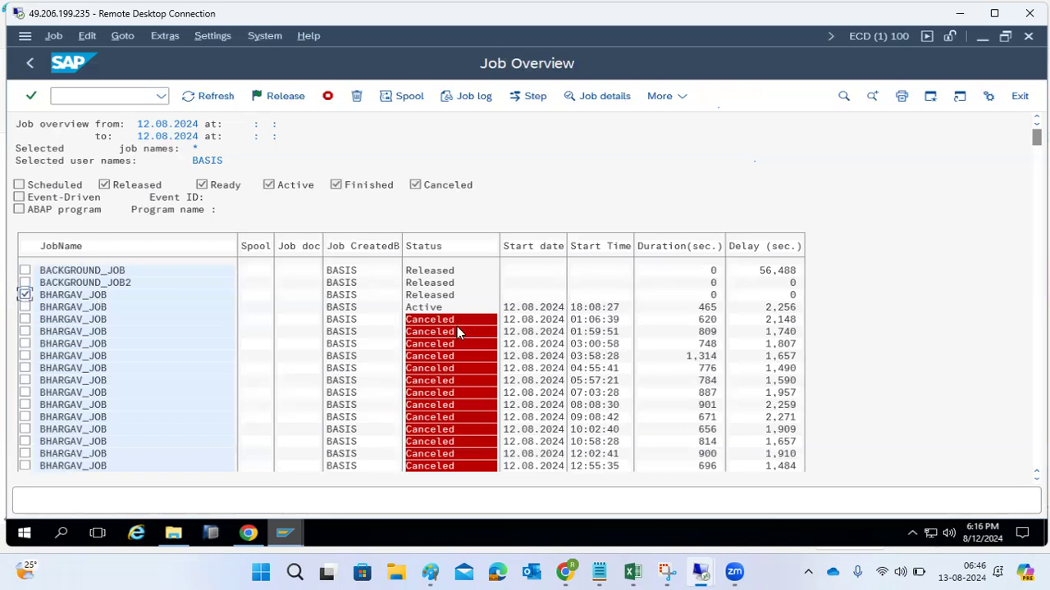
- Try once more to terminate the active BHARGAV_JOB run, refreshing the overview after confirming the termination
{"action": "left_click", "coordinate": [25, 307]}
{"action": "left_click", "coordinate": [327, 100]}
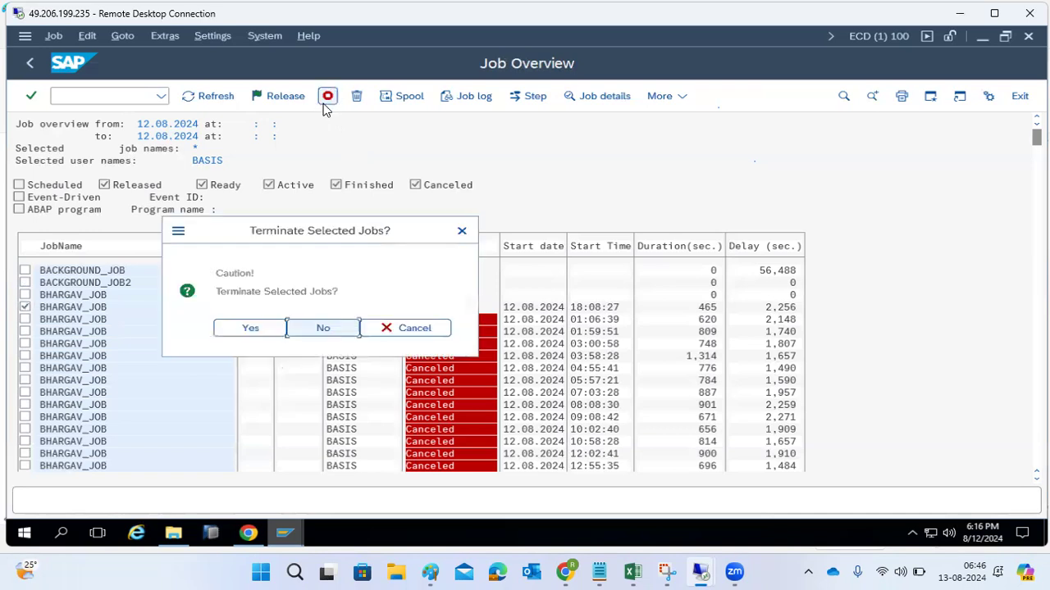
{"action": "left_click", "coordinate": [251, 328]}
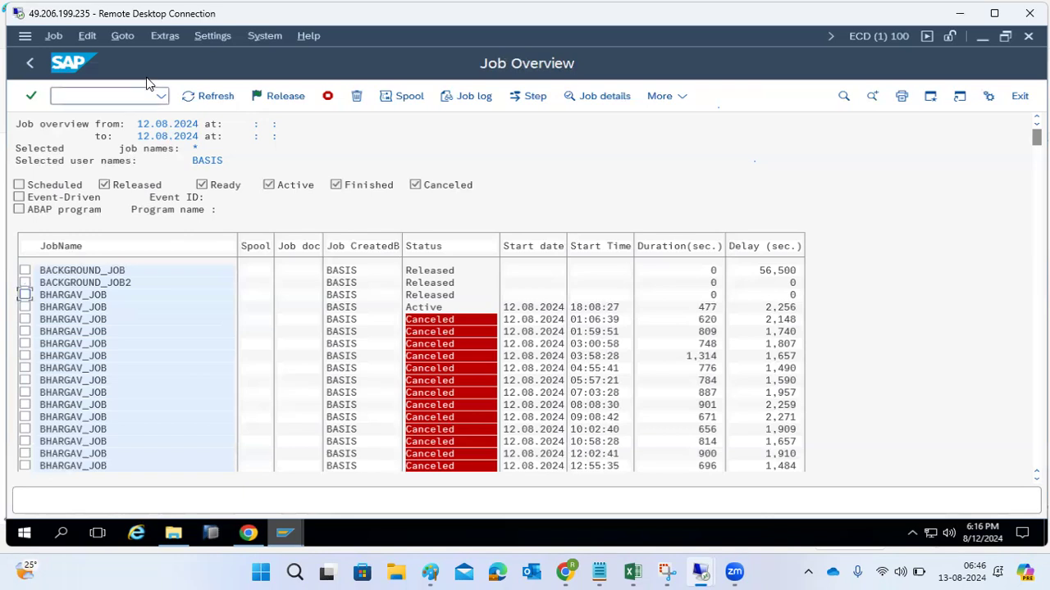
{"action": "left_click", "coordinate": [189, 97]}
{"action": "left_click", "coordinate": [189, 99]}
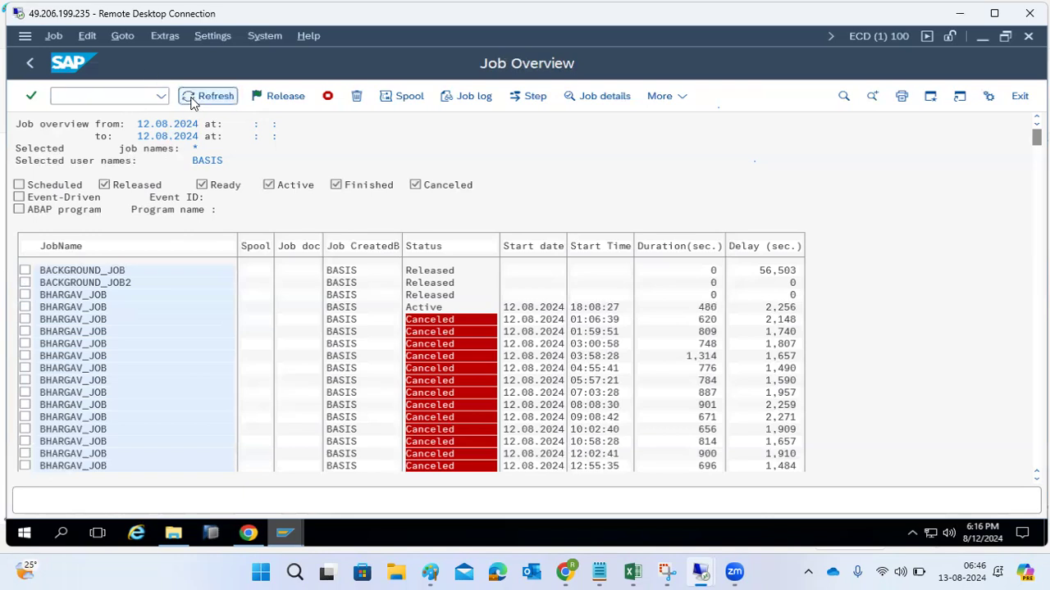
{"action": "left_click", "coordinate": [189, 98]}
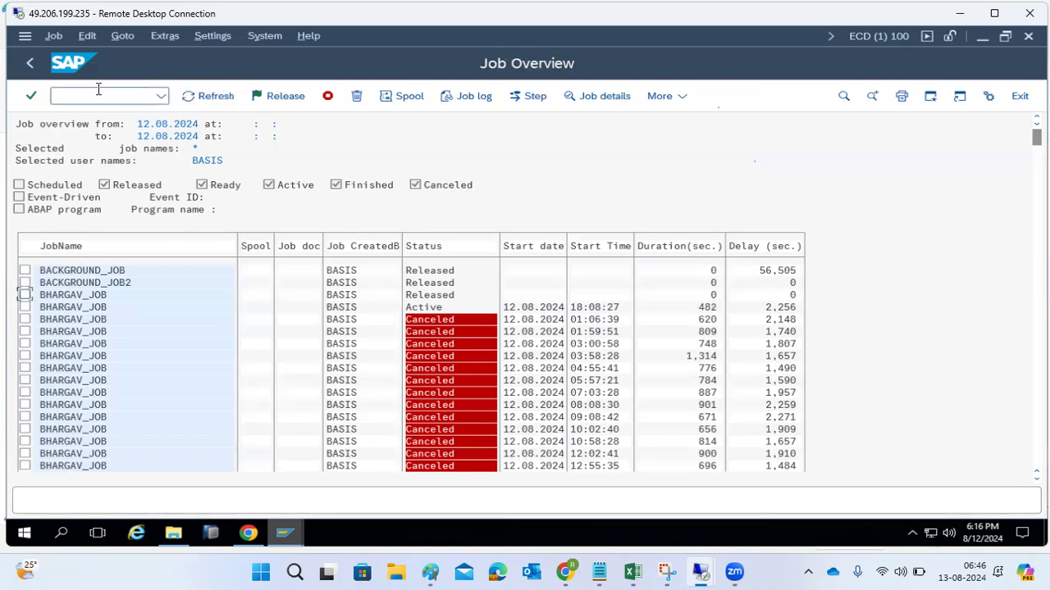
- Run the job selection again with the same criteria and look through the listed jobs
{"action": "left_click", "coordinate": [29, 73]}
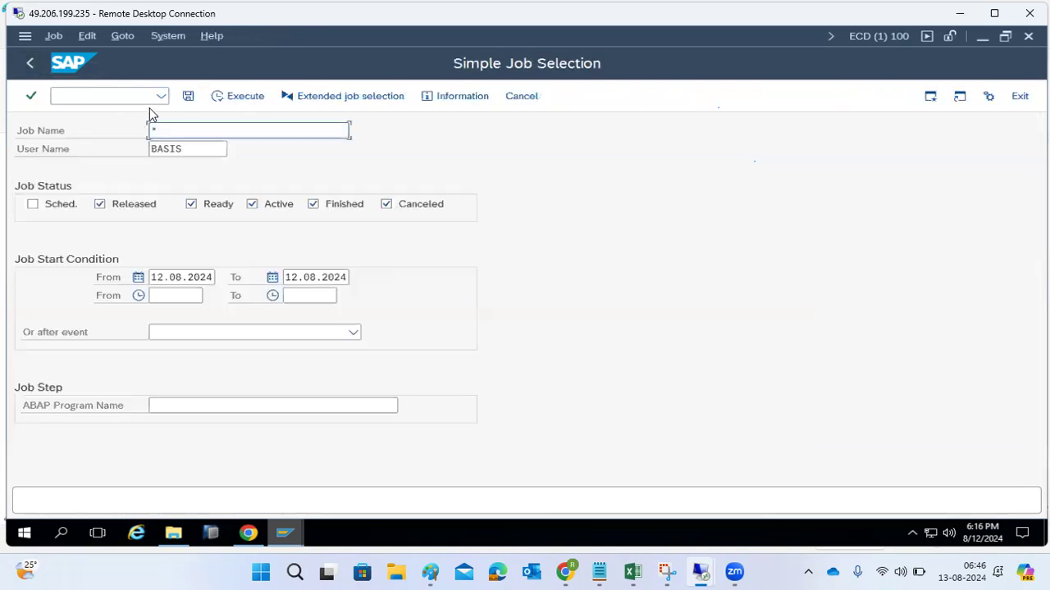
{"action": "left_click", "coordinate": [219, 104]}
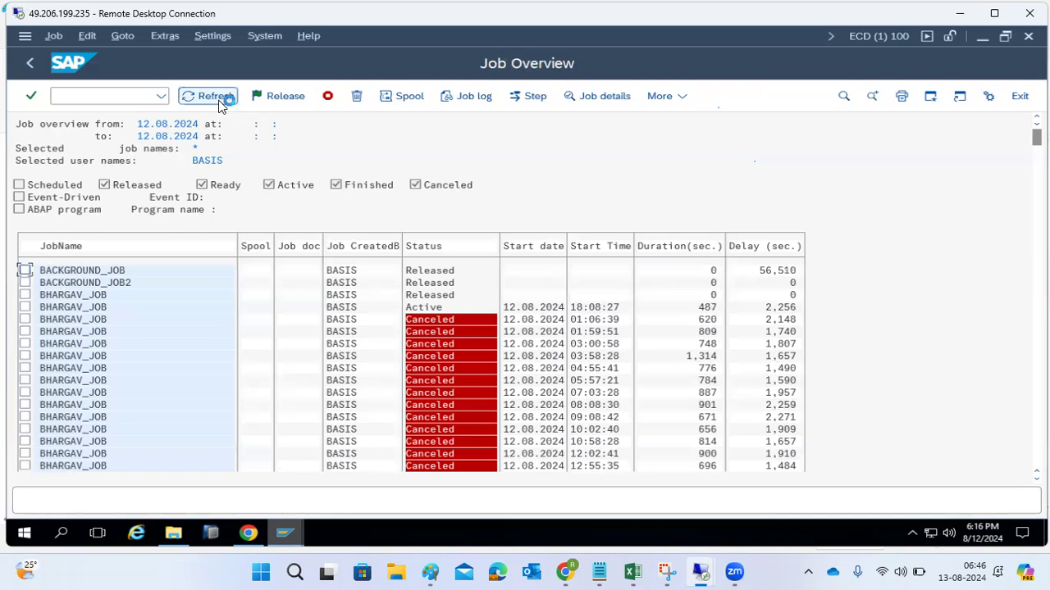
{"action": "scroll", "coordinate": [188, 335], "scroll_direction": "down", "scroll_amount": 3}
{"action": "scroll", "coordinate": [188, 338], "scroll_direction": "down", "scroll_amount": 5}
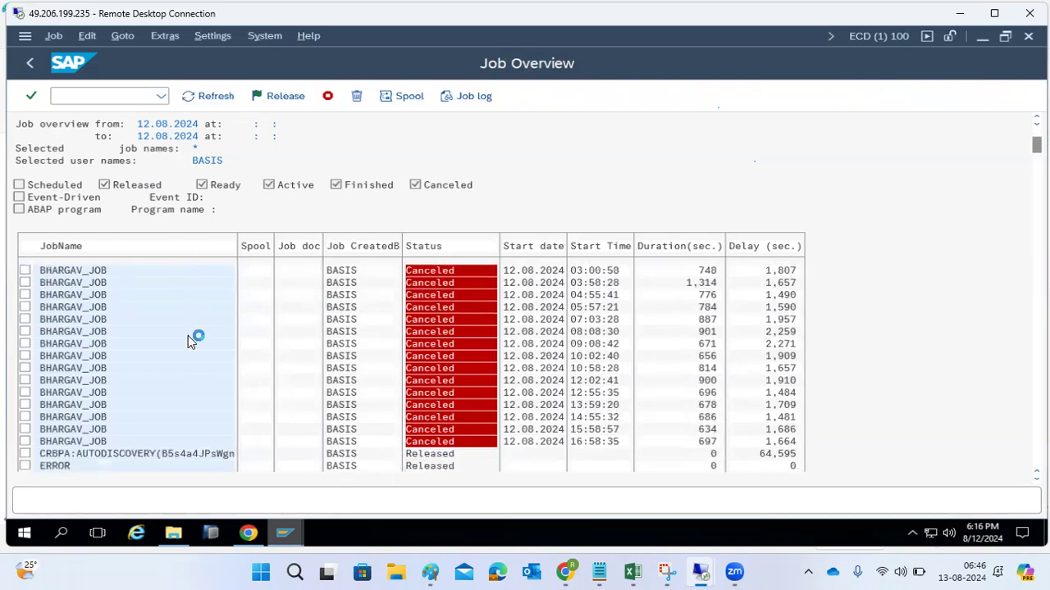
{"action": "scroll", "coordinate": [197, 338], "scroll_direction": "down", "scroll_amount": 5}
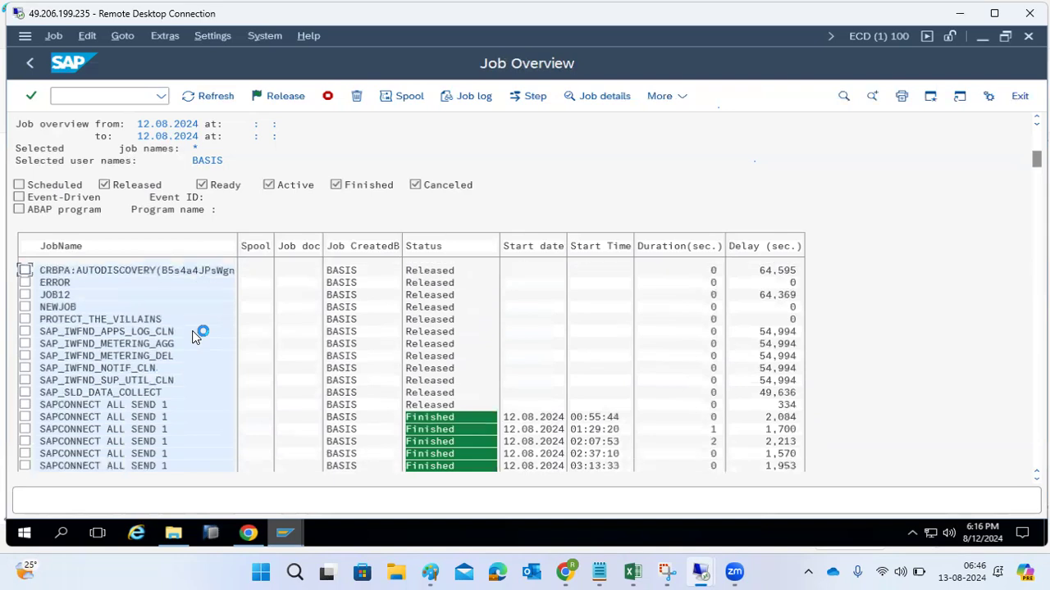
{"action": "scroll", "coordinate": [195, 332], "scroll_direction": "up", "scroll_amount": 3}
- Exclude finished and canceled jobs from the selection, and list only the released, ready and active ones
{"action": "left_click", "coordinate": [33, 67]}
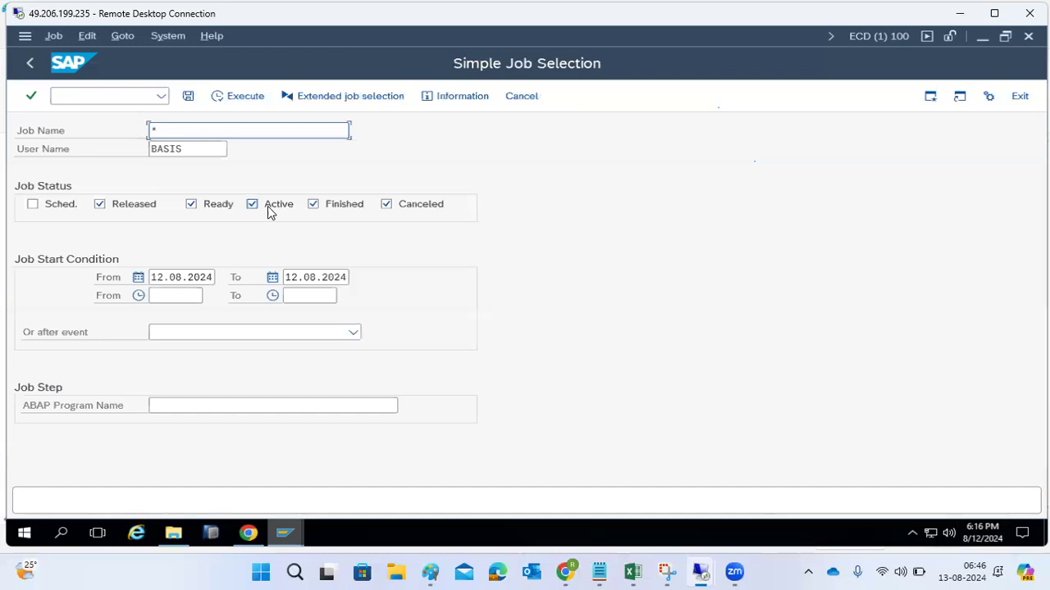
{"action": "left_click", "coordinate": [313, 204]}
{"action": "left_click", "coordinate": [388, 204]}
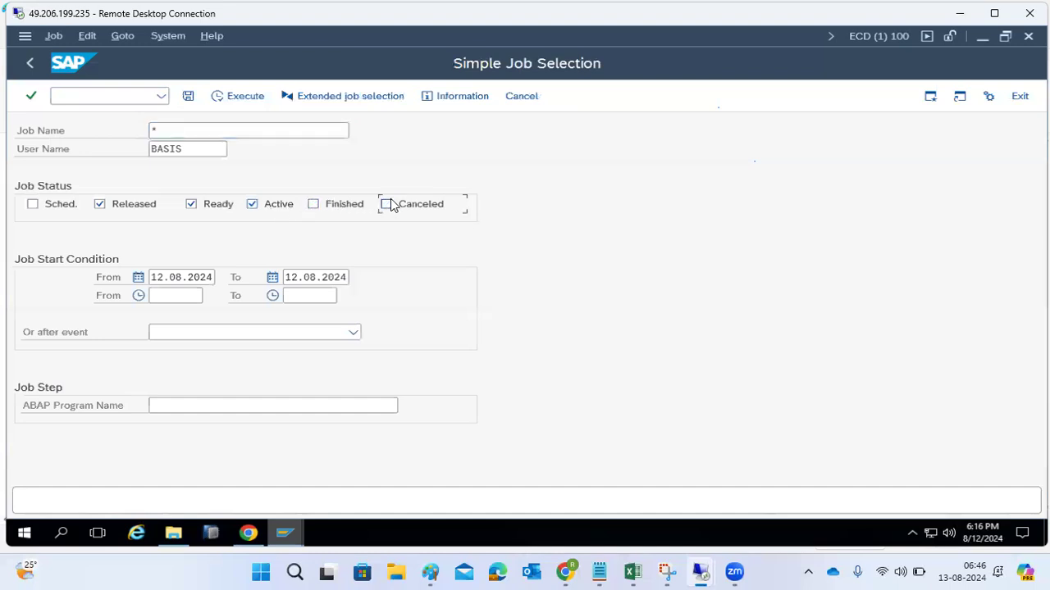
{"action": "left_click", "coordinate": [220, 97]}
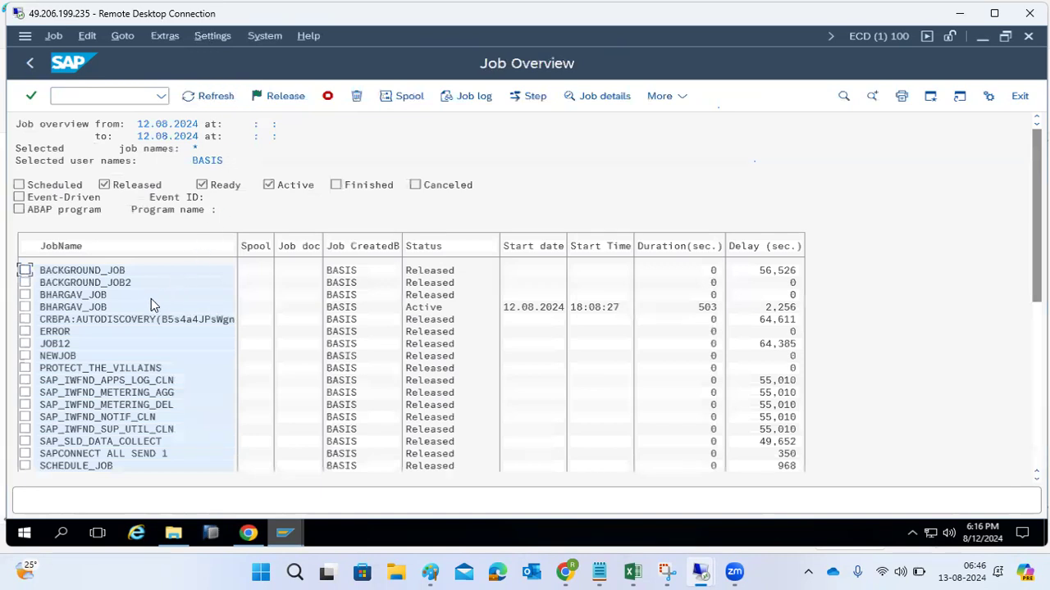
- Examine the job log of the active BHARGAV_JOB run, and return to the job overview
{"action": "left_click", "coordinate": [25, 306]}
{"action": "left_click", "coordinate": [472, 101]}
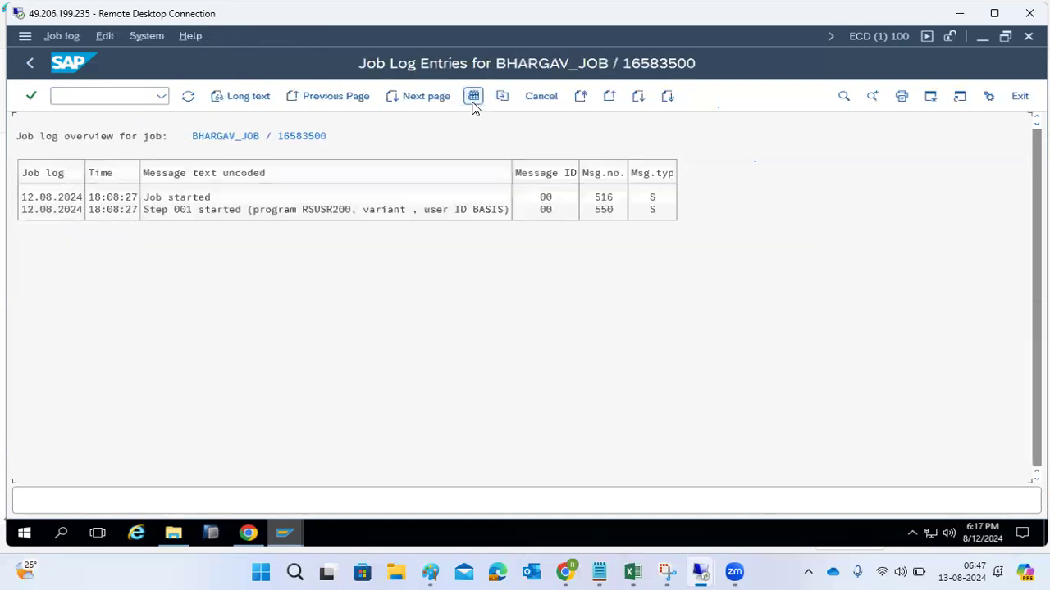
{"action": "left_click", "coordinate": [39, 58]}
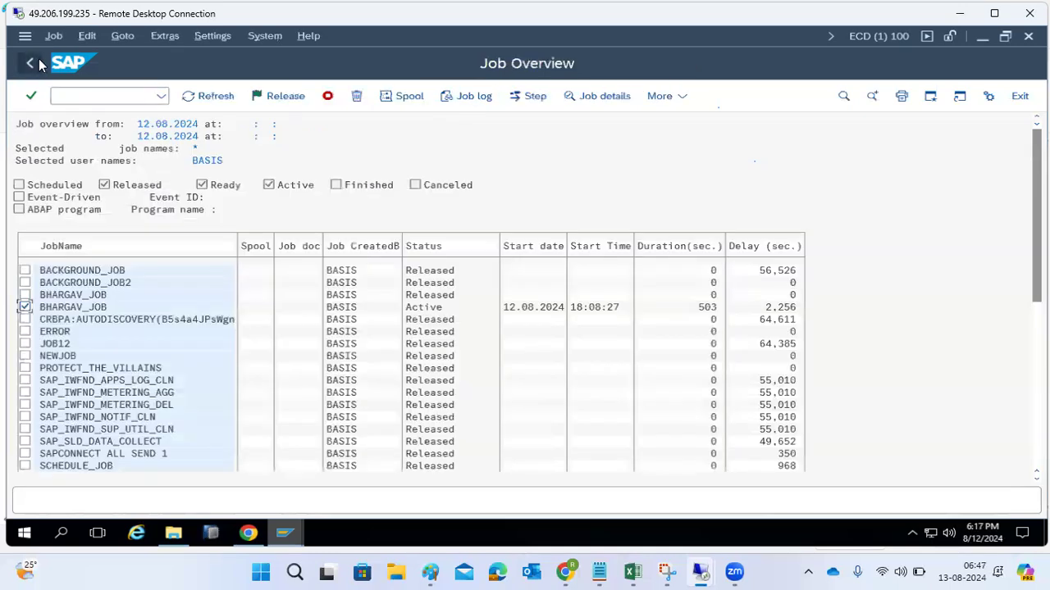
- Look up the work process number in the detailed information of the active BHARGAV_JOB run, and close the information window
{"action": "left_click", "coordinate": [605, 97]}
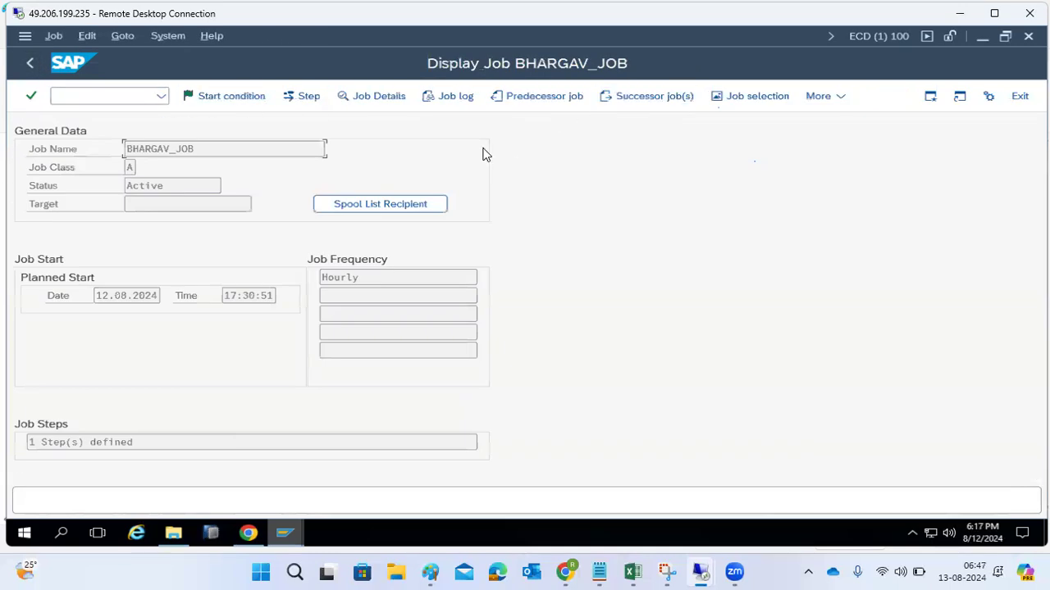
{"action": "left_click", "coordinate": [358, 96]}
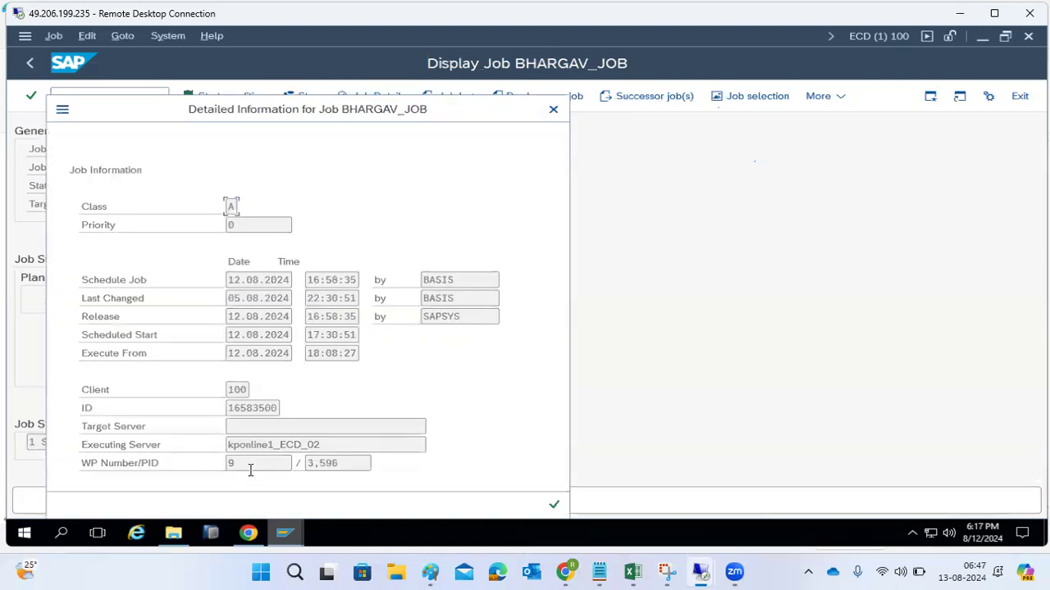
{"action": "left_click", "coordinate": [551, 110]}
- Go to the SM50 work process overview and display the current trace file of background work process 9
{"action": "type", "text": "/nsm5"}
{"action": "key", "text": "Return"}
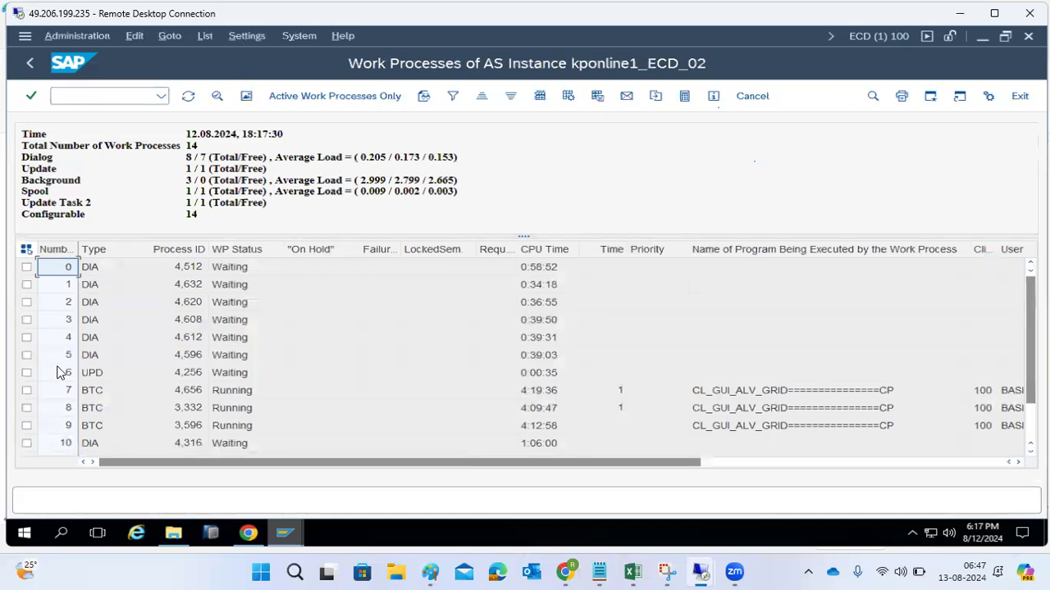
{"action": "left_click", "coordinate": [63, 426]}
{"action": "left_click", "coordinate": [27, 427]}
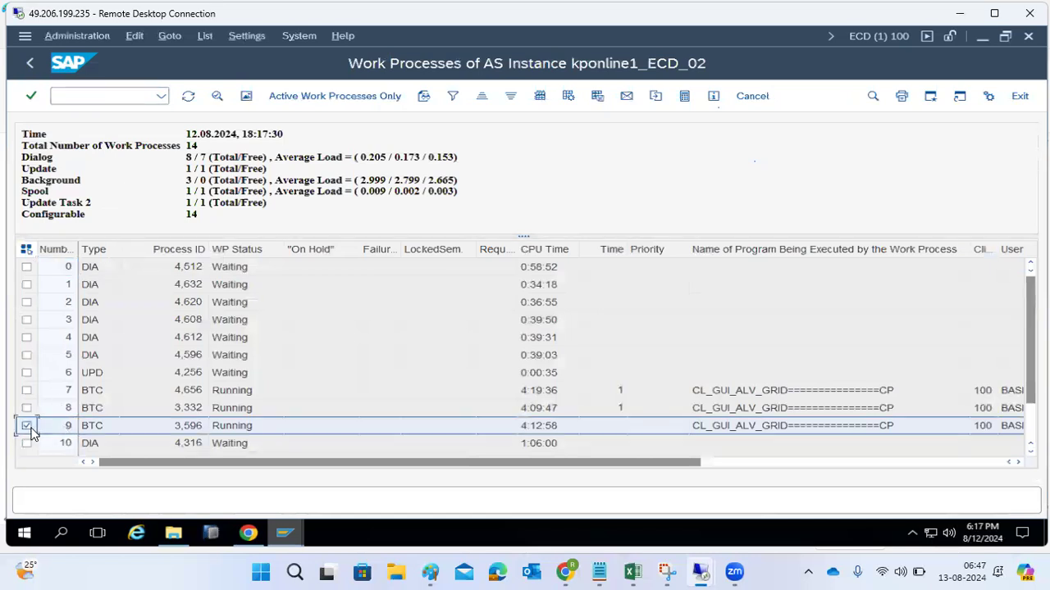
{"action": "left_click", "coordinate": [65, 37]}
{"action": "mouse_move", "coordinate": [223, 82]}
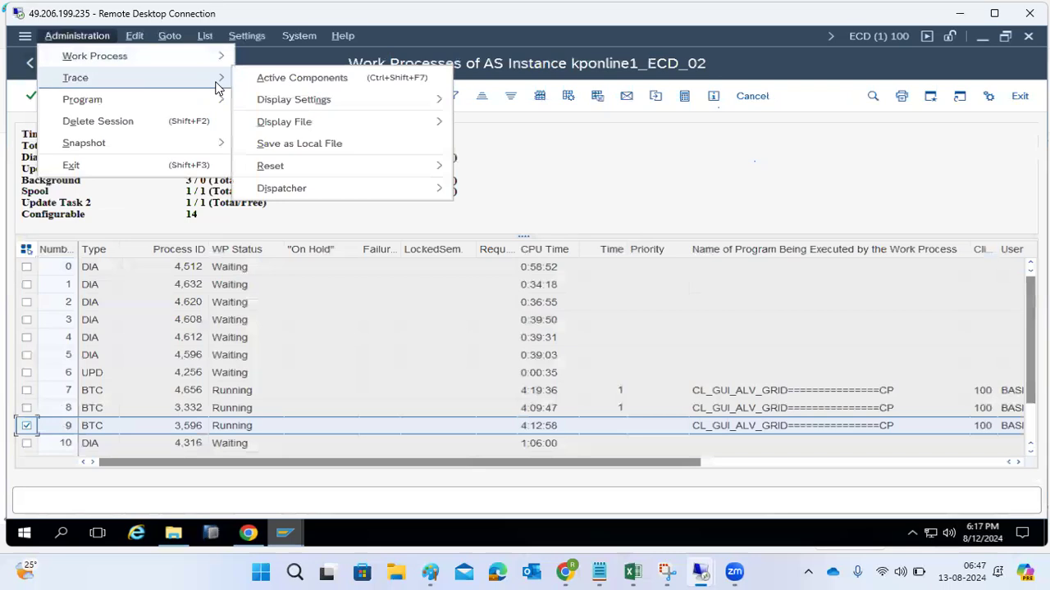
{"action": "mouse_move", "coordinate": [440, 129]}
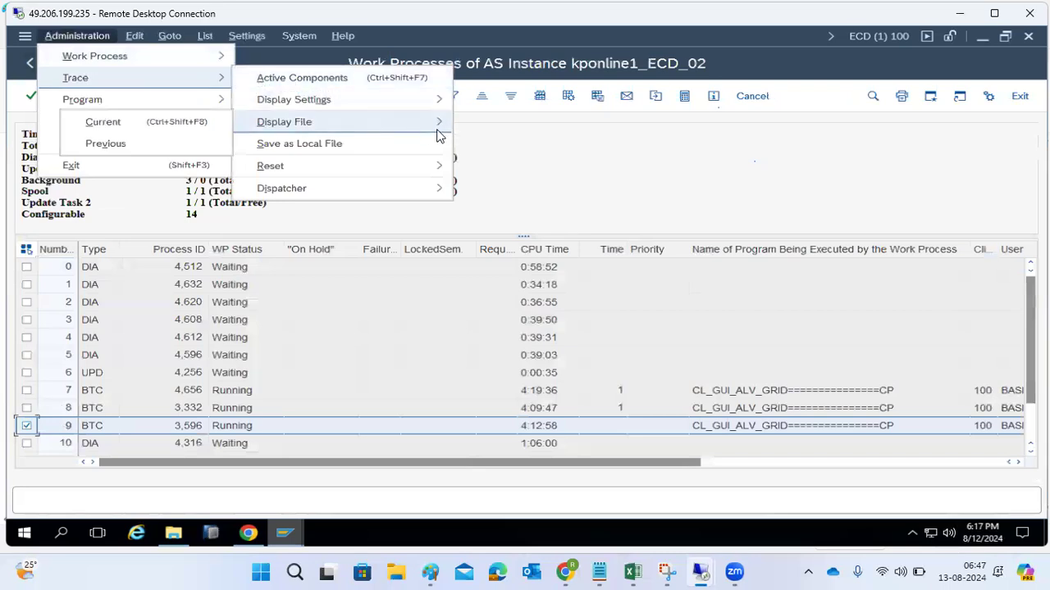
{"action": "left_click", "coordinate": [153, 122]}
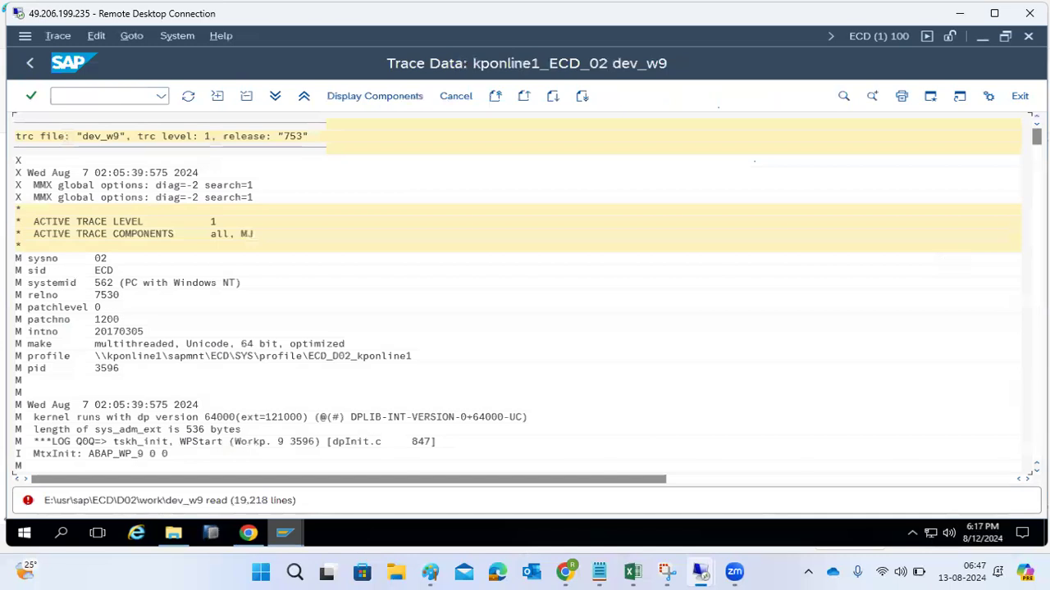
- Go to the end of the dev_w9 trace and refresh the trace data
{"action": "left_click_drag", "start_coordinate": [1035, 137], "coordinate": [1036, 453]}
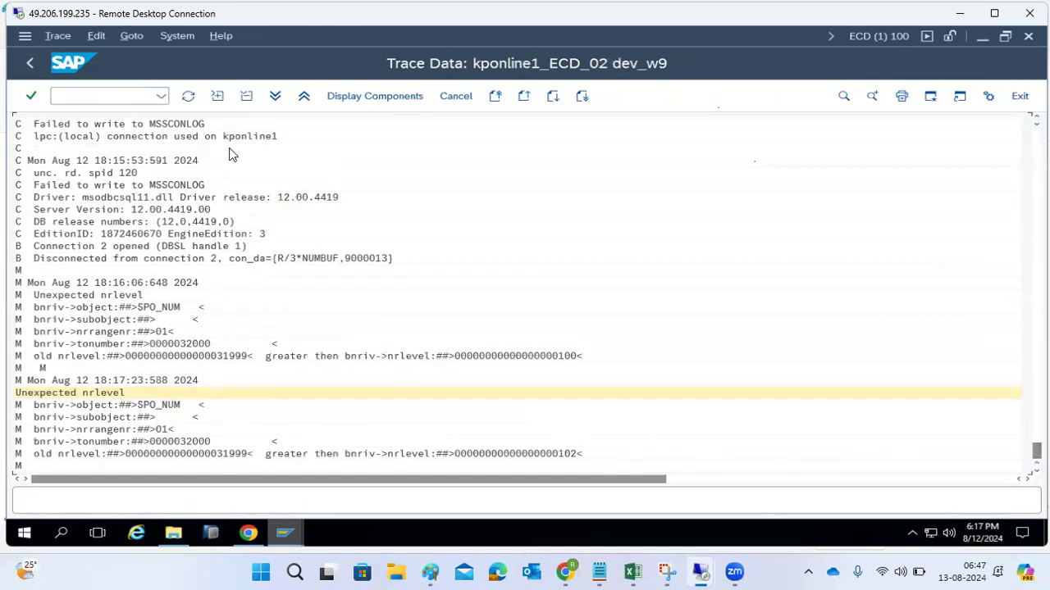
{"action": "left_click", "coordinate": [189, 97]}
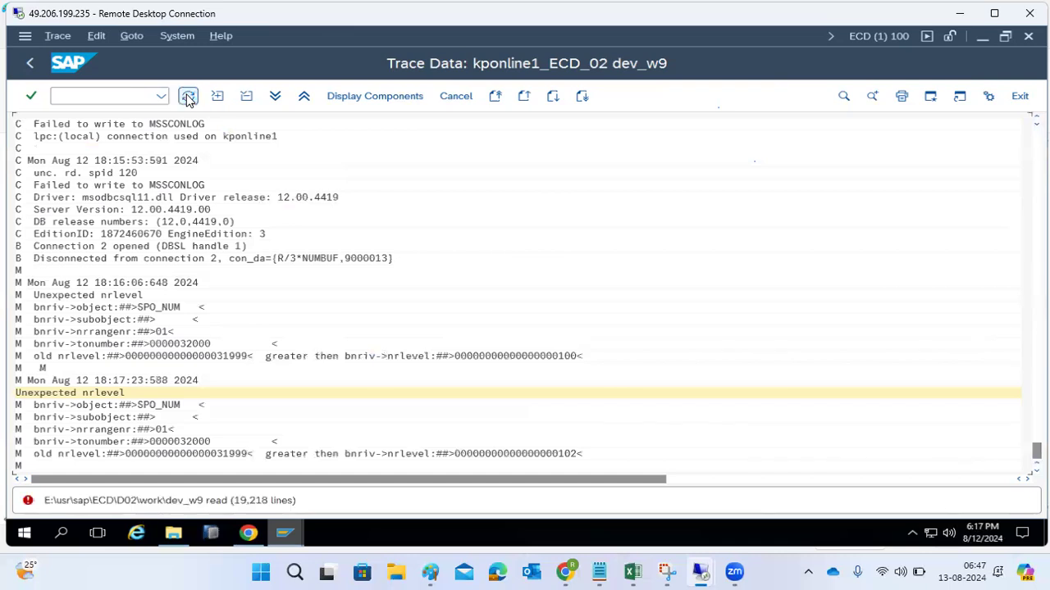
{"action": "left_click", "coordinate": [188, 99]}
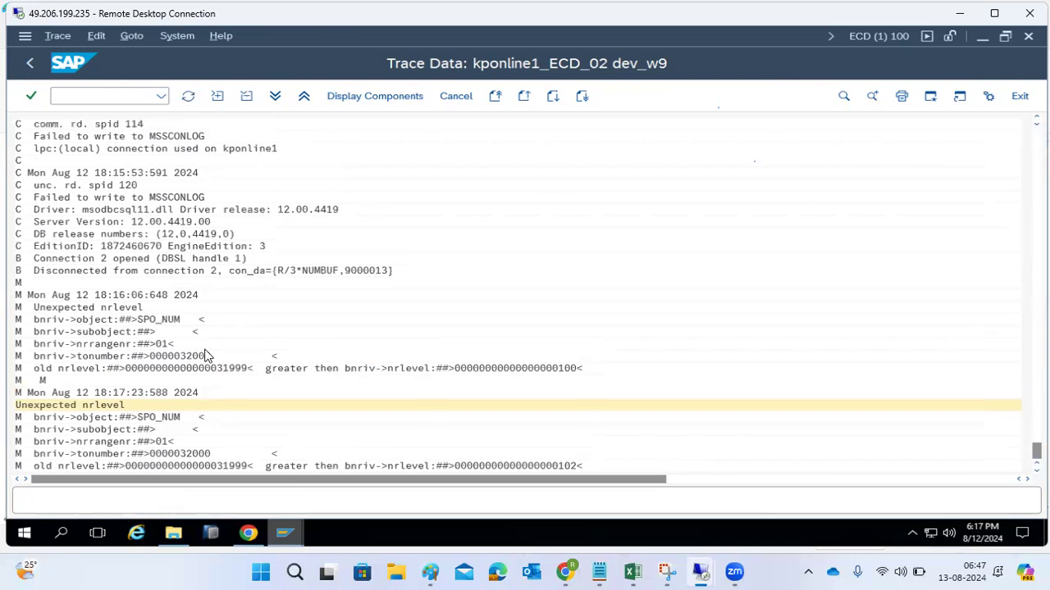
- Examine the earlier dev_w9 trace entries around the soft cancel warning, and return to the work process list
{"action": "scroll", "coordinate": [207, 357], "scroll_direction": "up", "scroll_amount": 3}
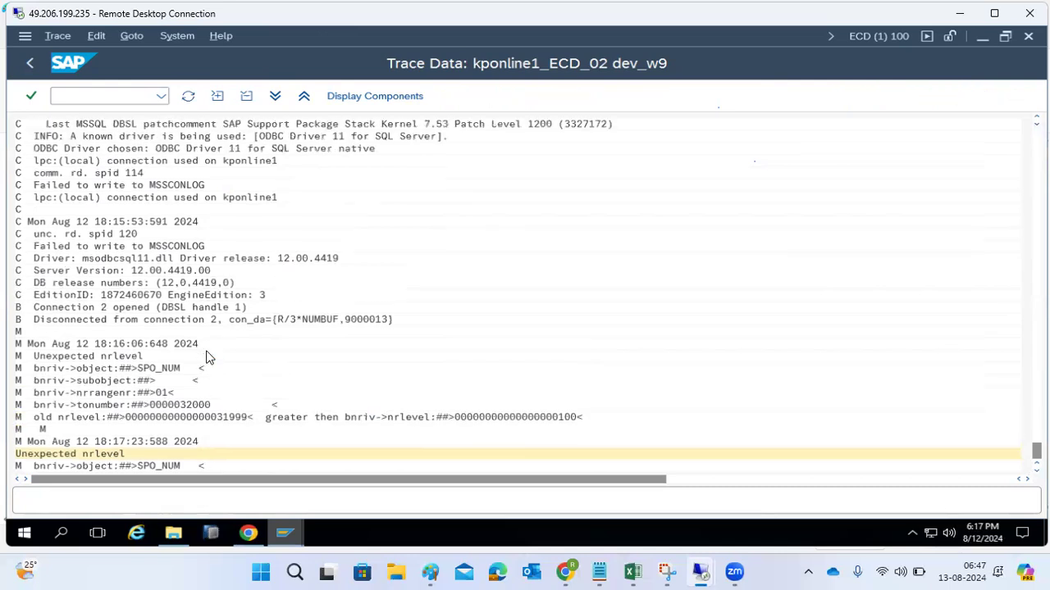
{"action": "scroll", "coordinate": [207, 357], "scroll_direction": "up", "scroll_amount": 4}
{"action": "scroll", "coordinate": [210, 357], "scroll_direction": "up", "scroll_amount": 7}
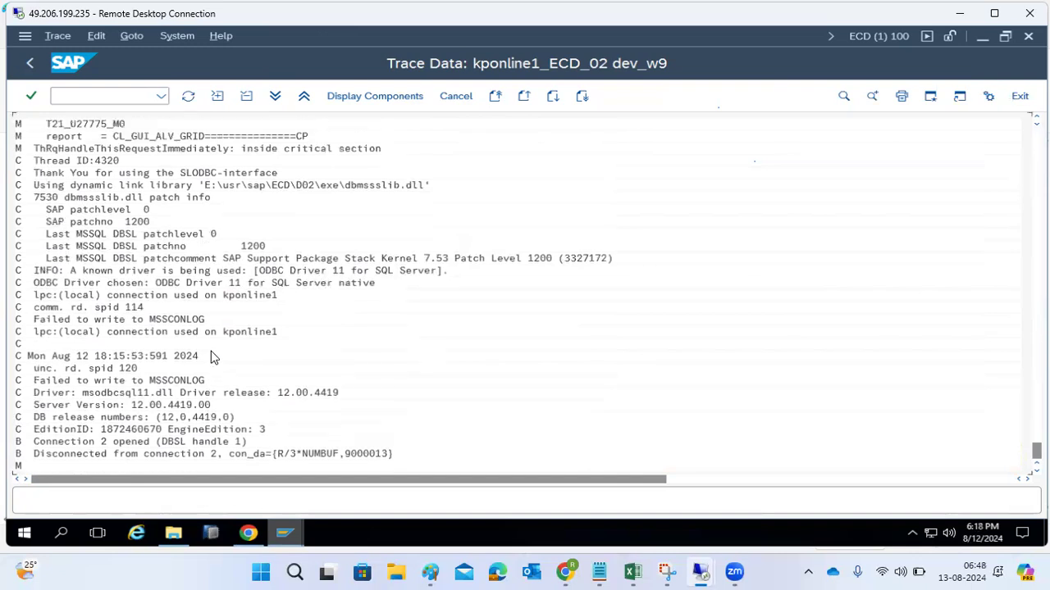
{"action": "scroll", "coordinate": [211, 357], "scroll_direction": "up", "scroll_amount": 6}
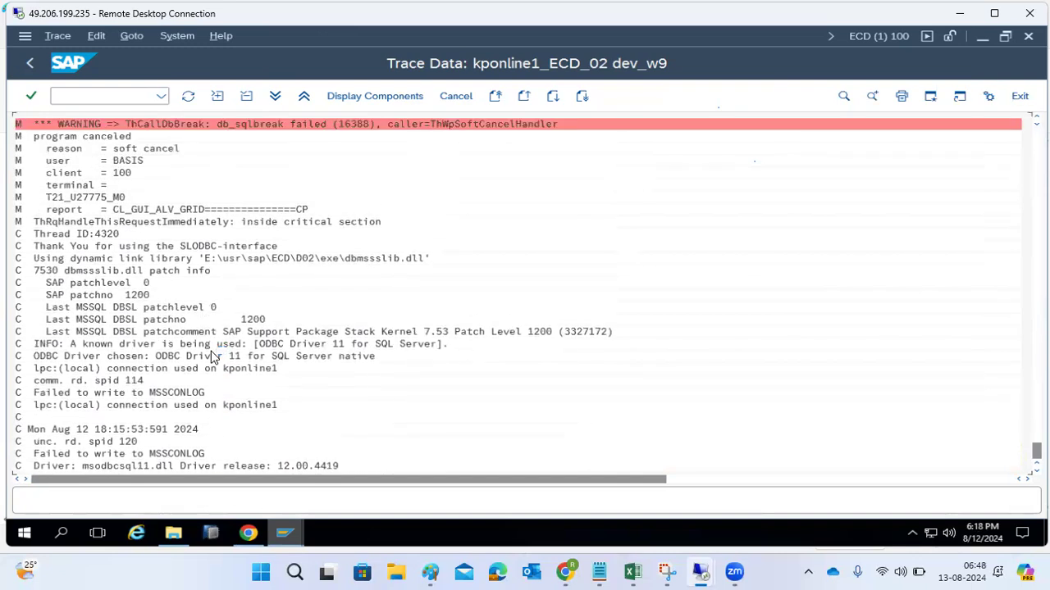
{"action": "scroll", "coordinate": [211, 357], "scroll_direction": "up", "scroll_amount": 9}
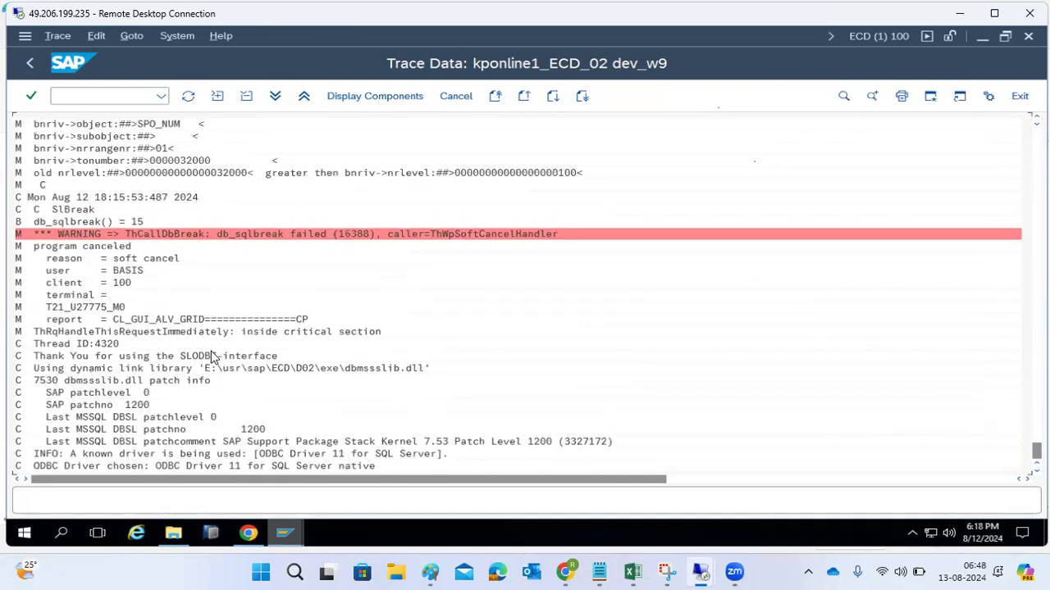
{"action": "scroll", "coordinate": [211, 357], "scroll_direction": "up", "scroll_amount": 1}
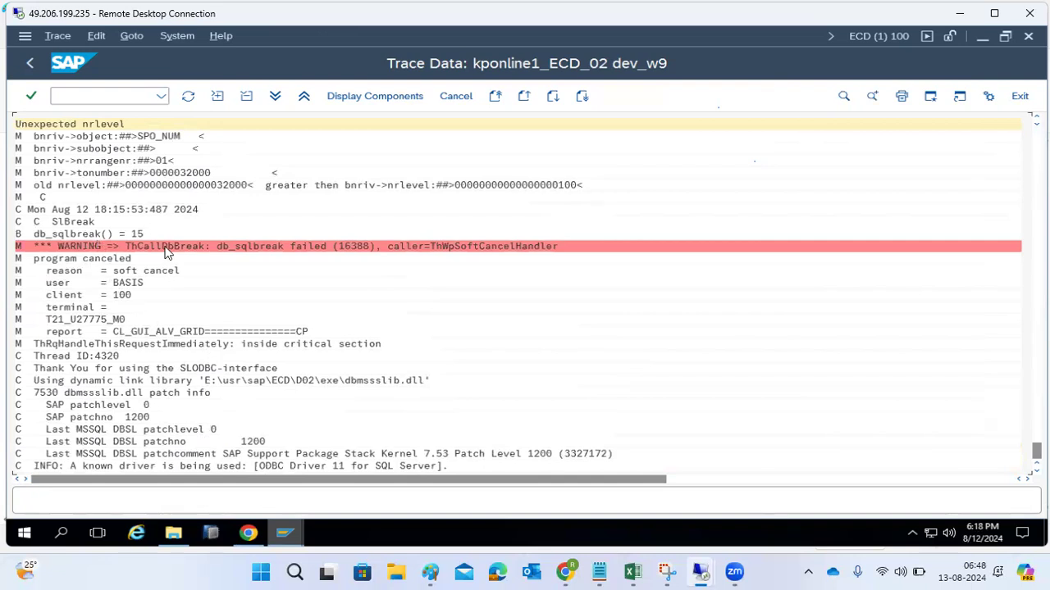
{"action": "left_click", "coordinate": [223, 248]}
{"action": "left_click", "coordinate": [120, 271]}
{"action": "scroll", "coordinate": [174, 371], "scroll_direction": "up", "scroll_amount": 1}
{"action": "scroll", "coordinate": [205, 328], "scroll_direction": "up", "scroll_amount": 1}
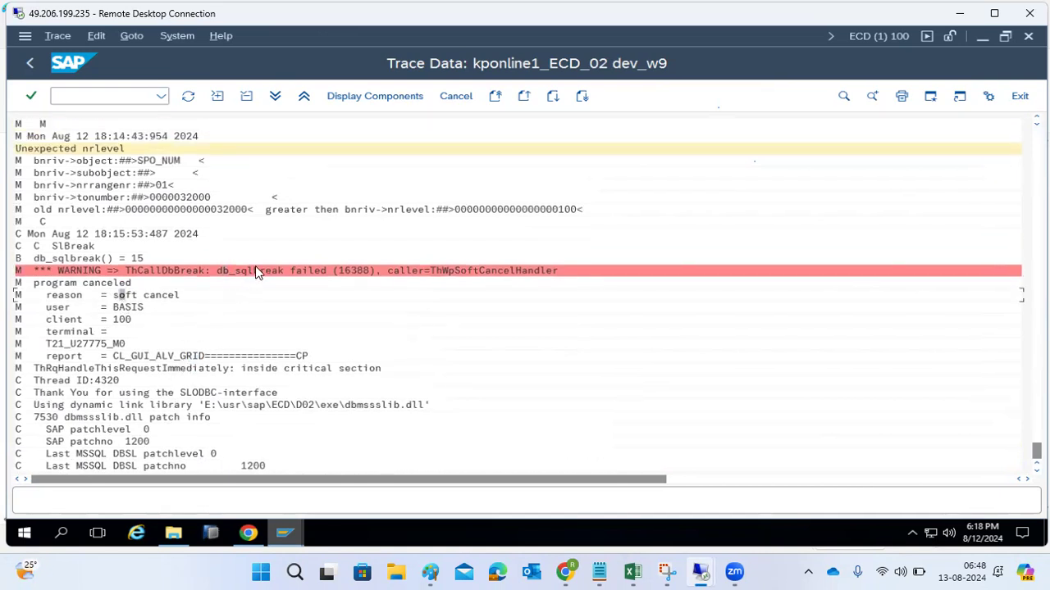
{"action": "scroll", "coordinate": [238, 230], "scroll_direction": "up", "scroll_amount": 2}
{"action": "scroll", "coordinate": [233, 208], "scroll_direction": "up", "scroll_amount": 2}
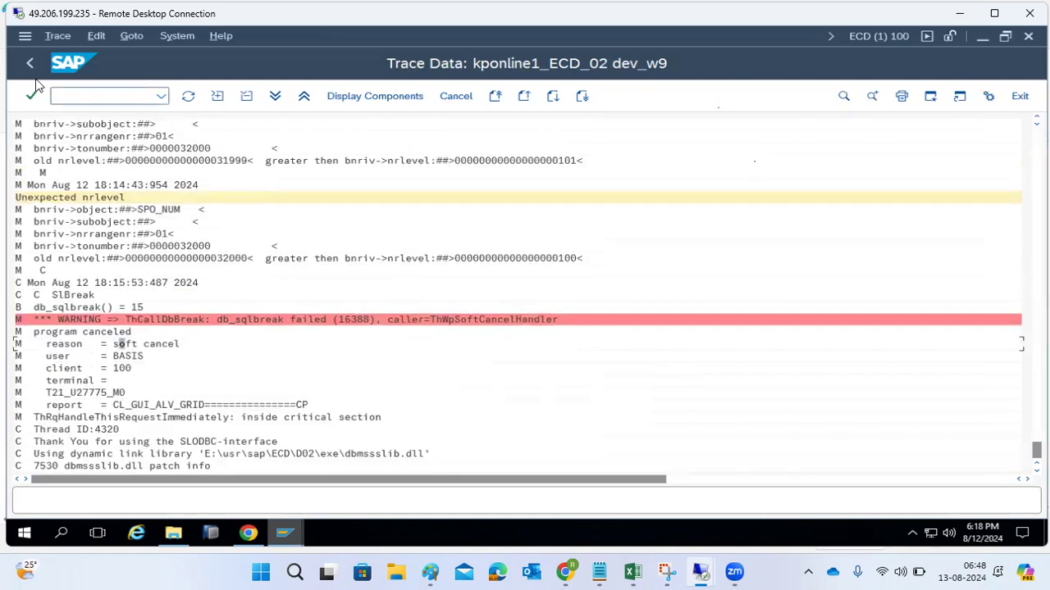
{"action": "left_click", "coordinate": [32, 70]}
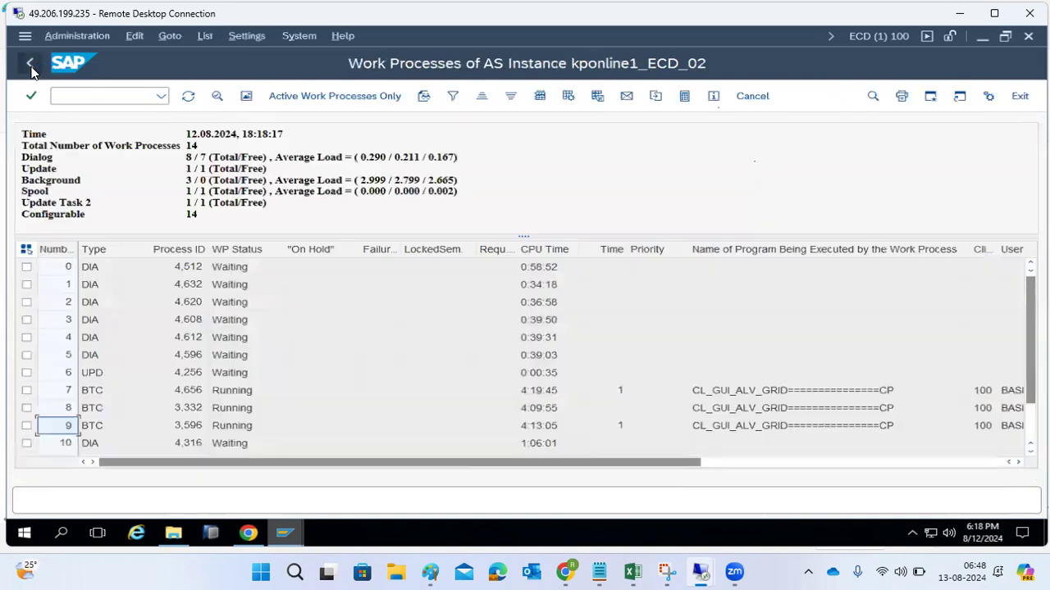
- Refresh the work process list repeatedly, and check the background process totals and the current action details of processes 7 to 9
{"action": "left_click", "coordinate": [190, 100]}
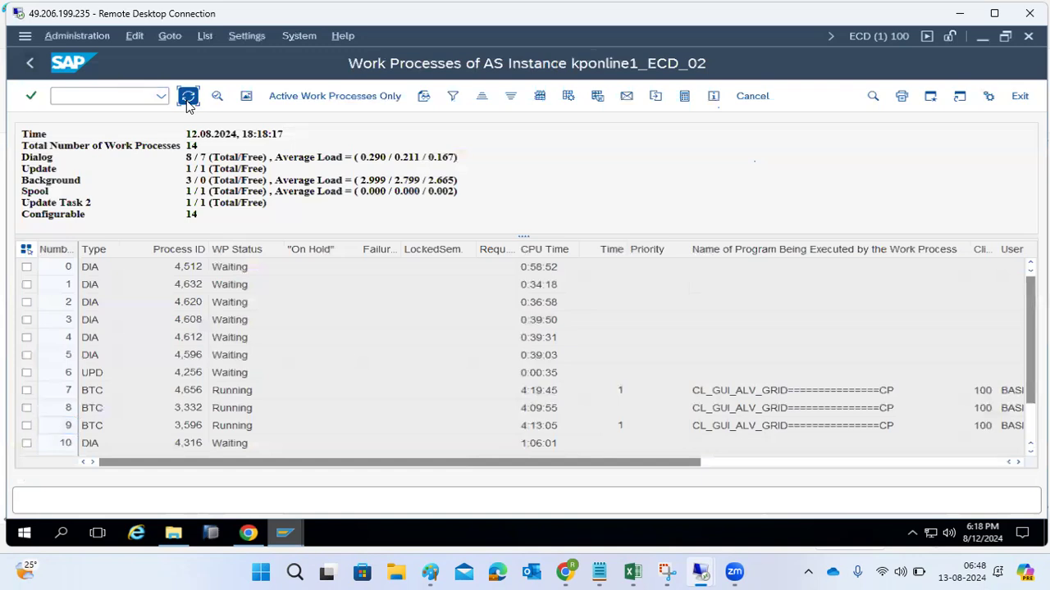
{"action": "left_click", "coordinate": [190, 100]}
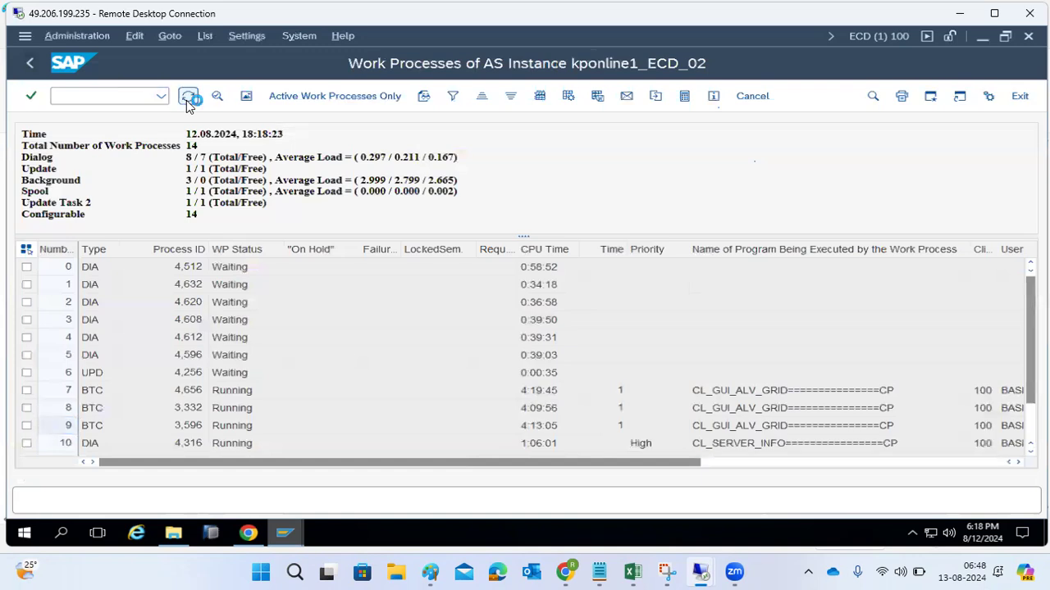
{"action": "left_click", "coordinate": [188, 98]}
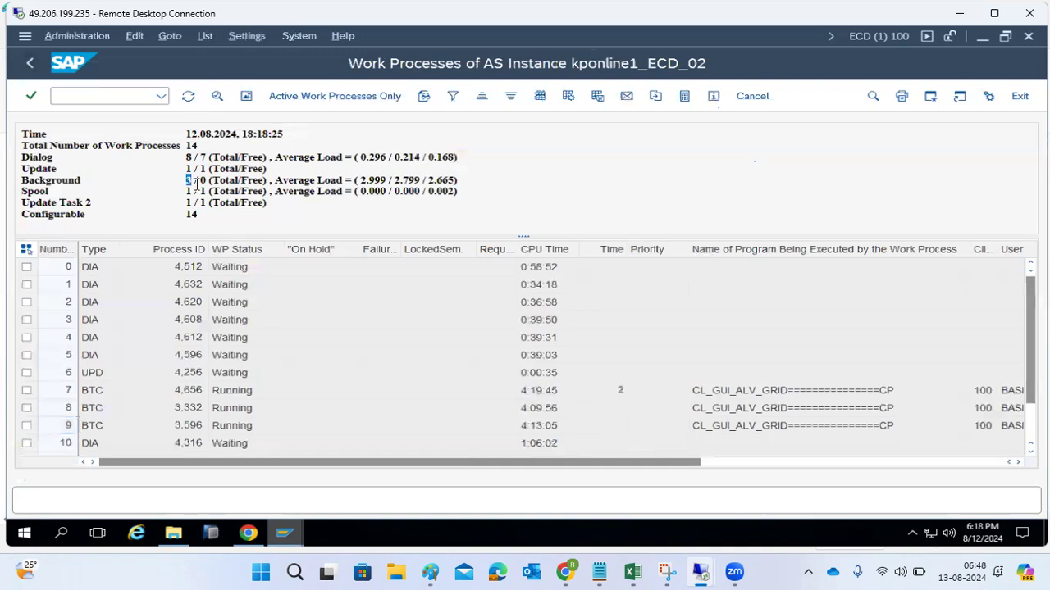
{"action": "left_click", "coordinate": [204, 182]}
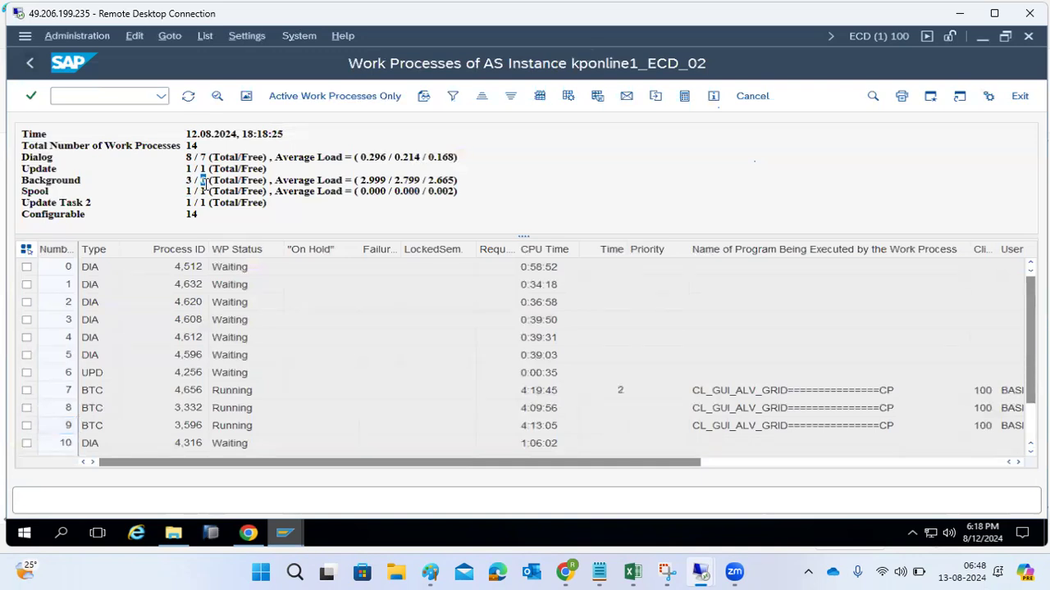
{"action": "left_click", "coordinate": [752, 462]}
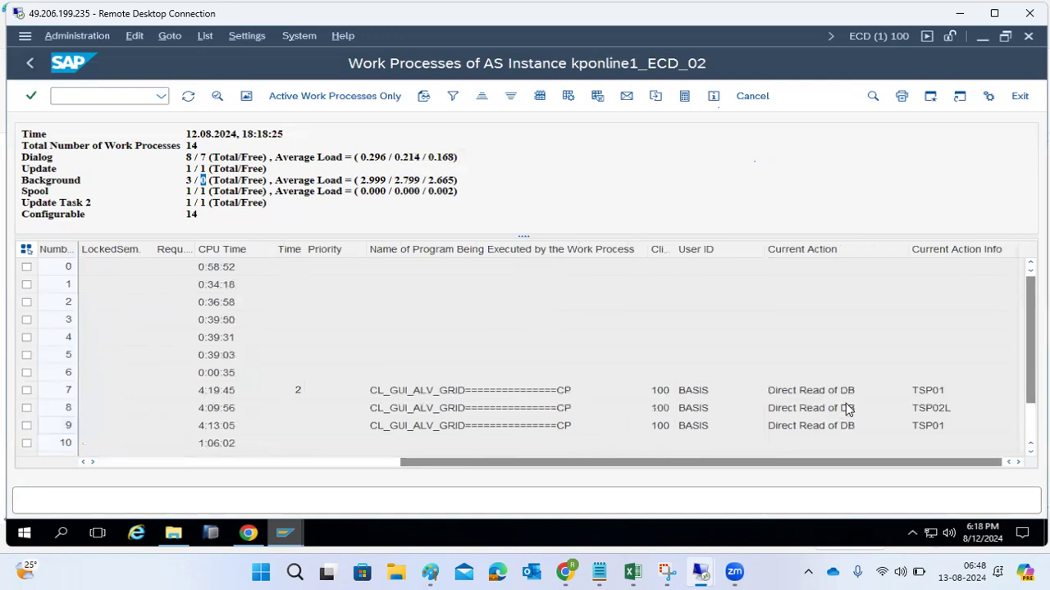
{"action": "left_click", "coordinate": [942, 396]}
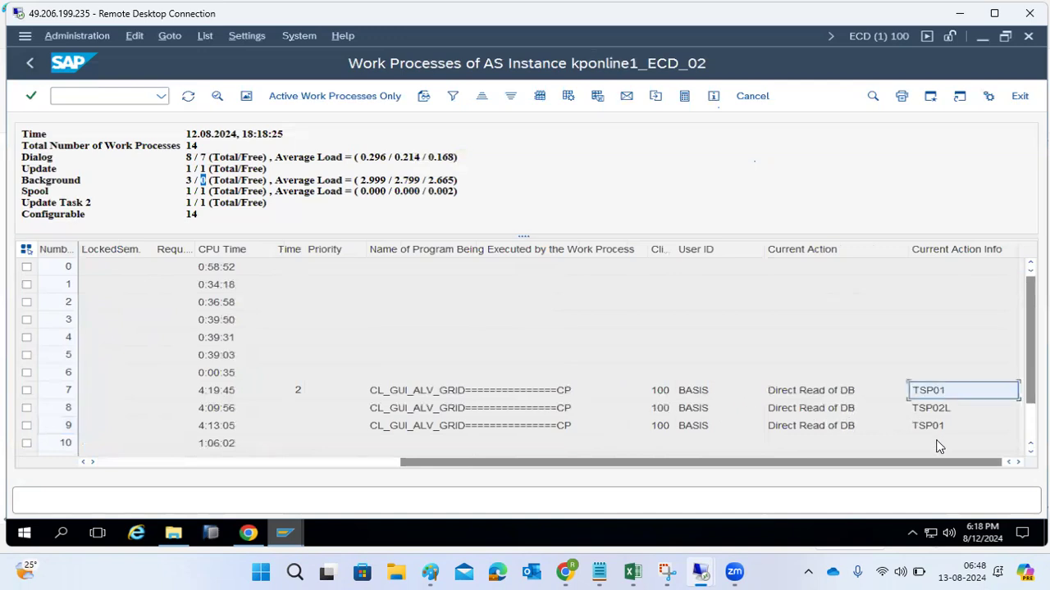
{"action": "left_click", "coordinate": [194, 104]}
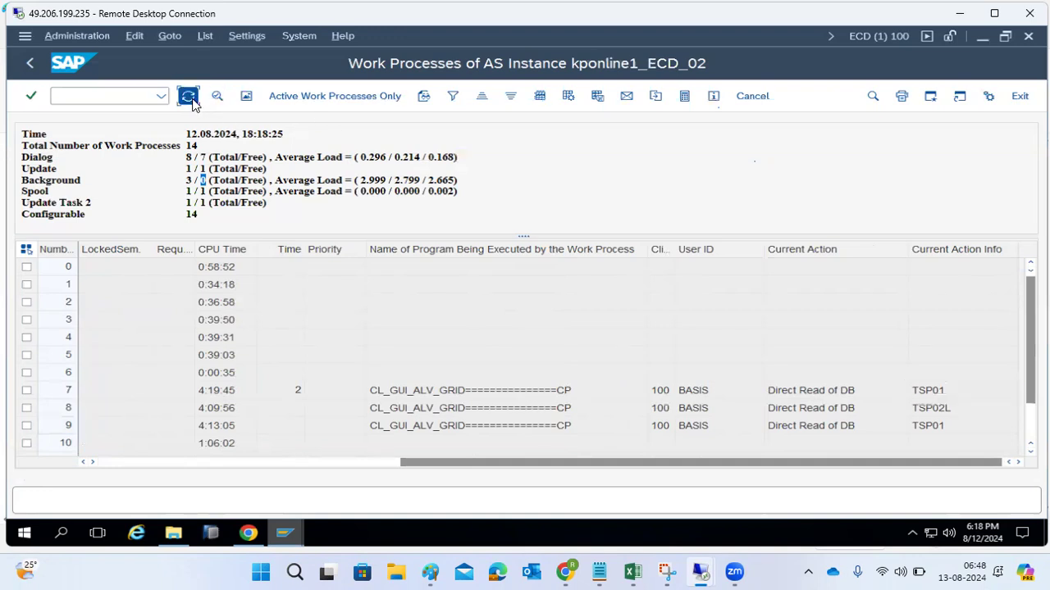
{"action": "left_click", "coordinate": [193, 100]}
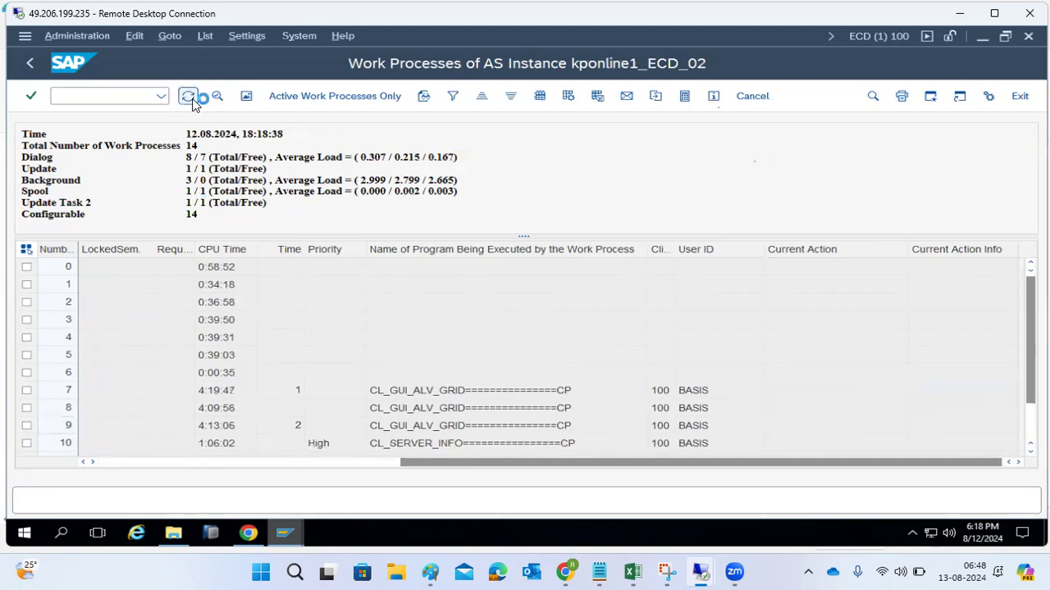
{"action": "left_click", "coordinate": [193, 100]}
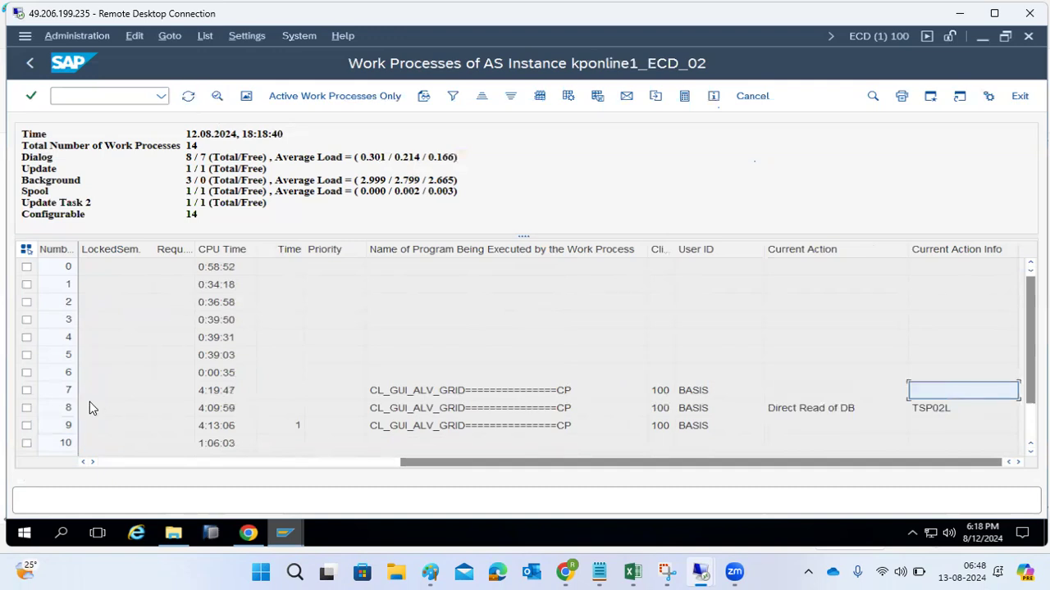
- List the jobs in SM37 with the default selection criteria, and select the active BHARGAV_JOB run
{"action": "left_click", "coordinate": [30, 65]}
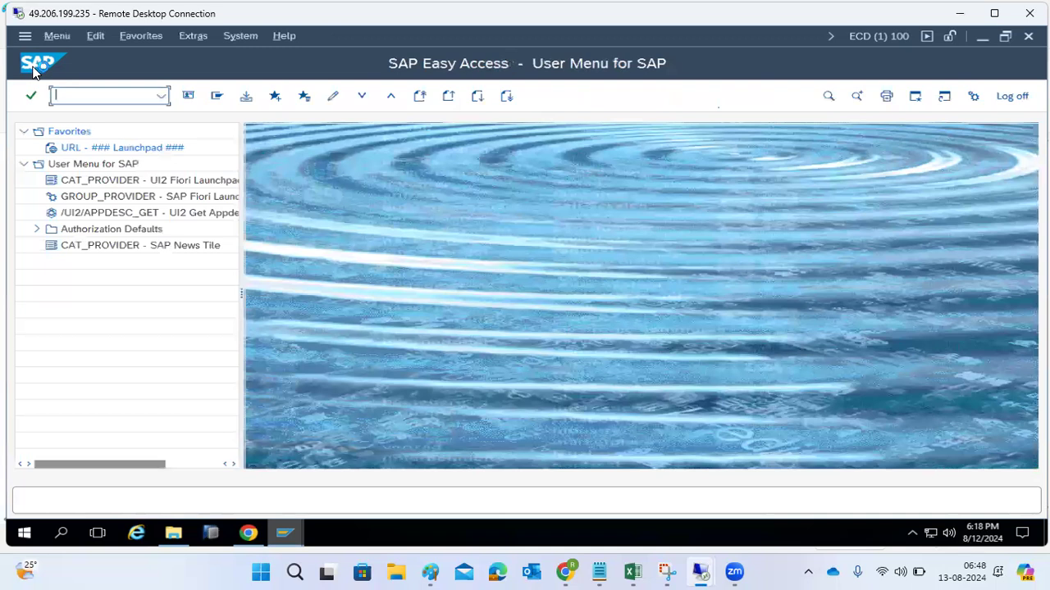
{"action": "type", "text": "sm37"}
{"action": "key", "text": "Return"}
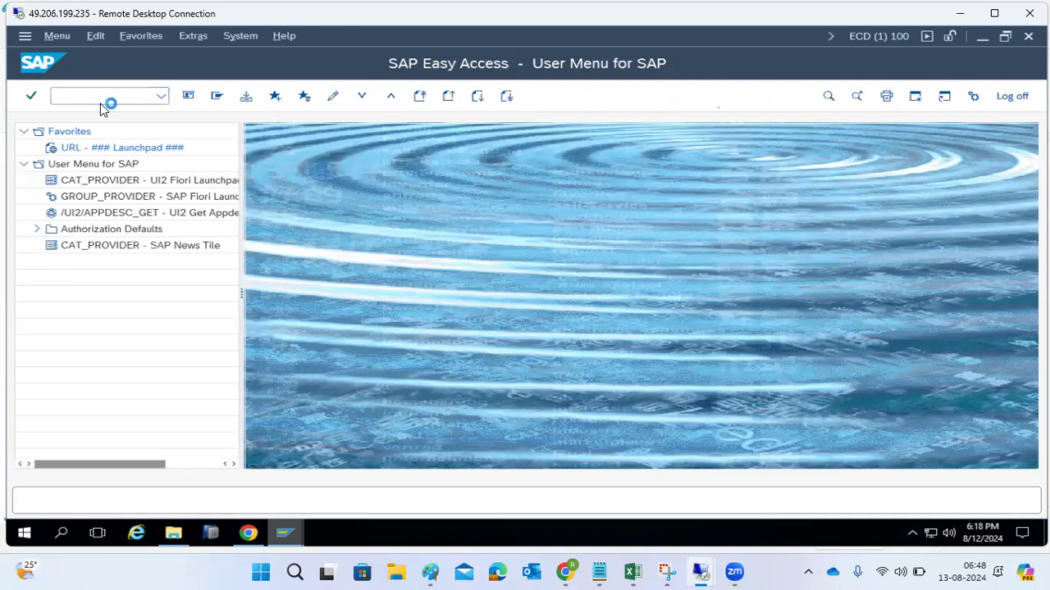
{"action": "left_click", "coordinate": [219, 98]}
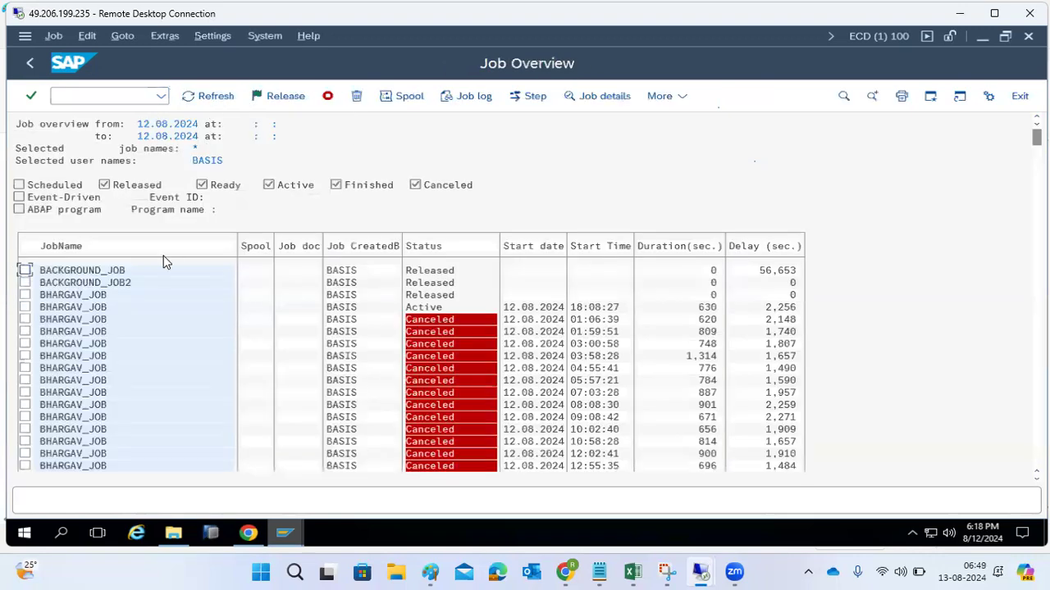
{"action": "left_click", "coordinate": [25, 307]}
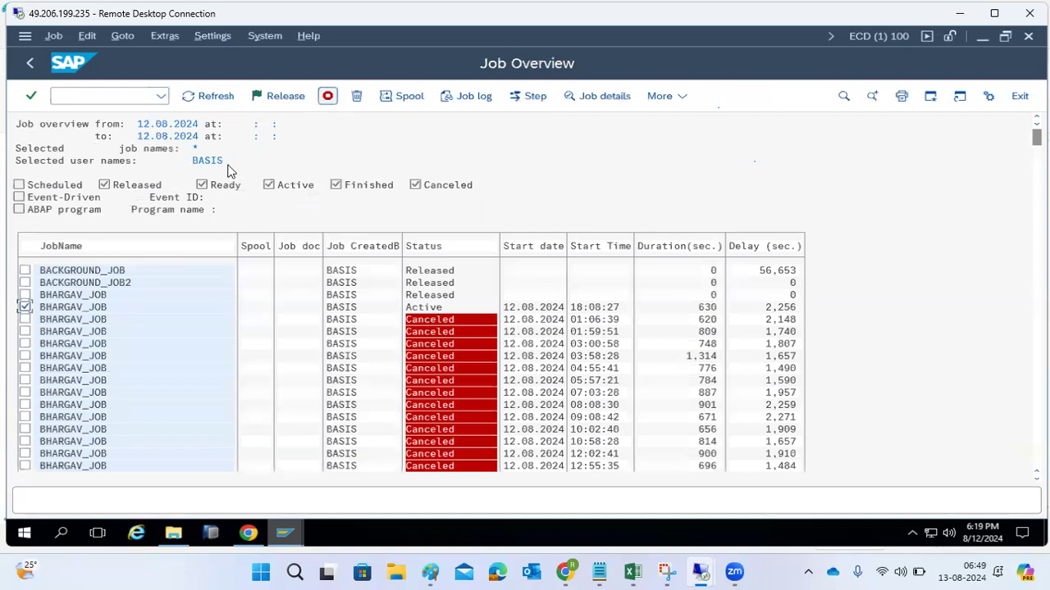
{"action": "scroll", "coordinate": [210, 335], "scroll_direction": "down", "scroll_amount": 2}
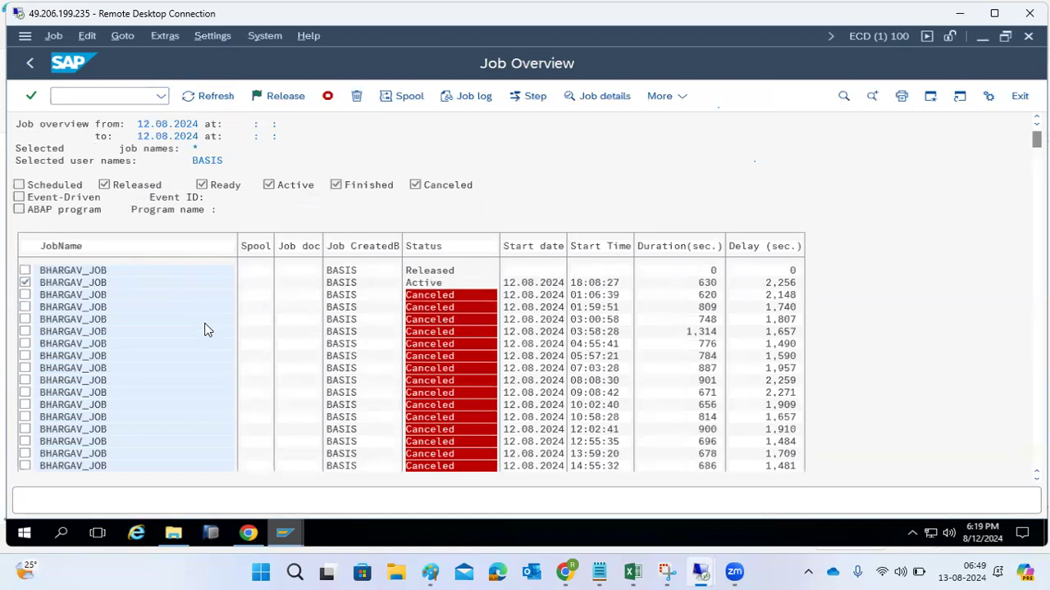
{"action": "scroll", "coordinate": [205, 325], "scroll_direction": "up", "scroll_amount": 1}
- Leave the job overview and the job selection, and reopen the work process overview with transaction SM50
{"action": "left_click", "coordinate": [29, 66]}
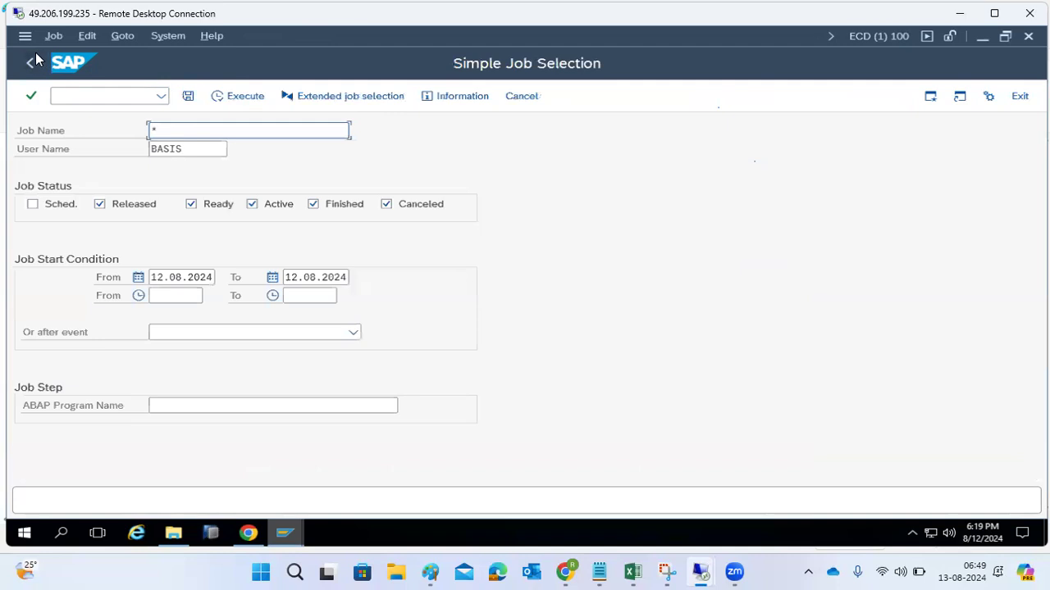
{"action": "left_click", "coordinate": [32, 63]}
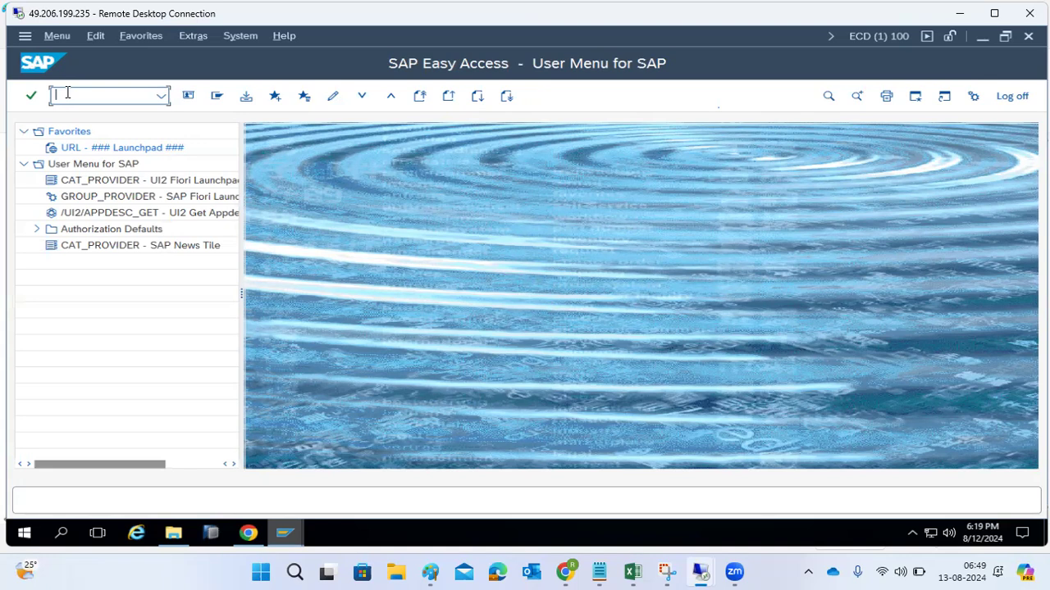
{"action": "type", "text": "sm50"}
{"action": "key", "text": "Return"}
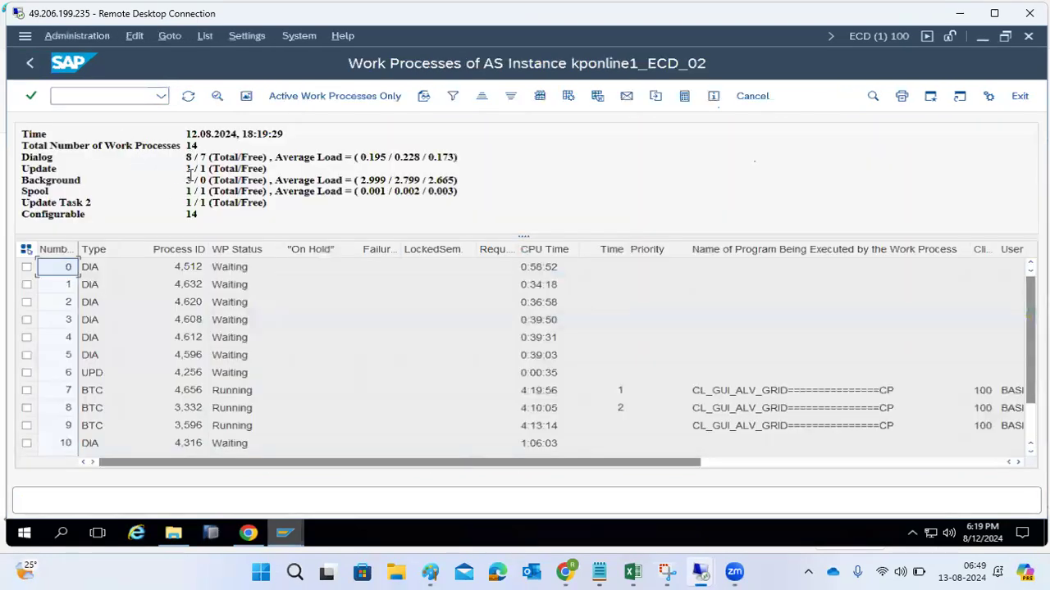
- Check the background work process totals and average load in the instance summary, and leave the work process overview
{"action": "left_click_drag", "start_coordinate": [187, 180], "coordinate": [224, 182]}
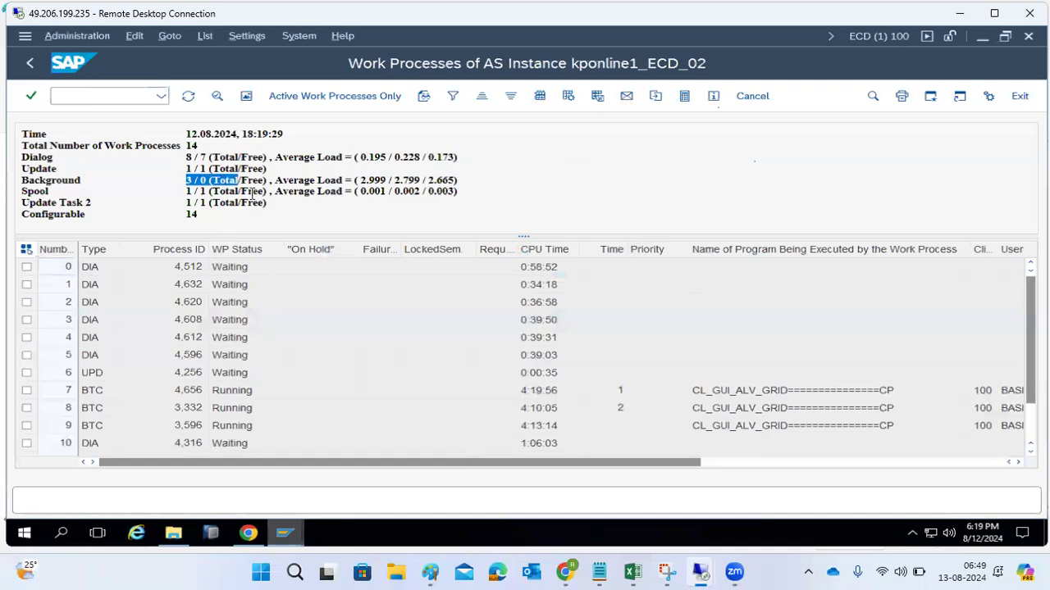
{"action": "left_click", "coordinate": [252, 192]}
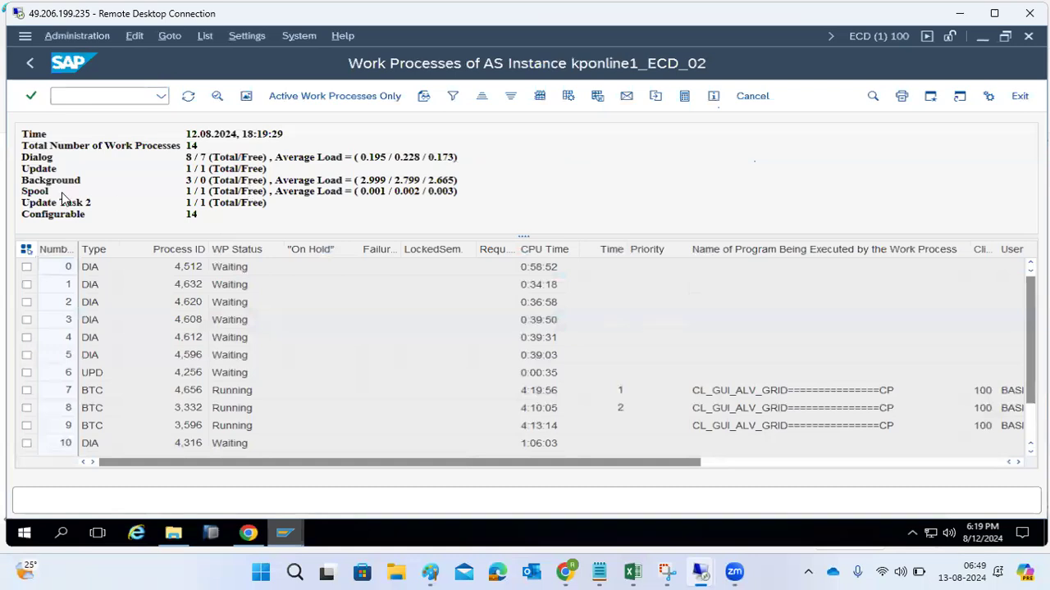
{"action": "left_click_drag", "start_coordinate": [23, 185], "coordinate": [474, 189]}
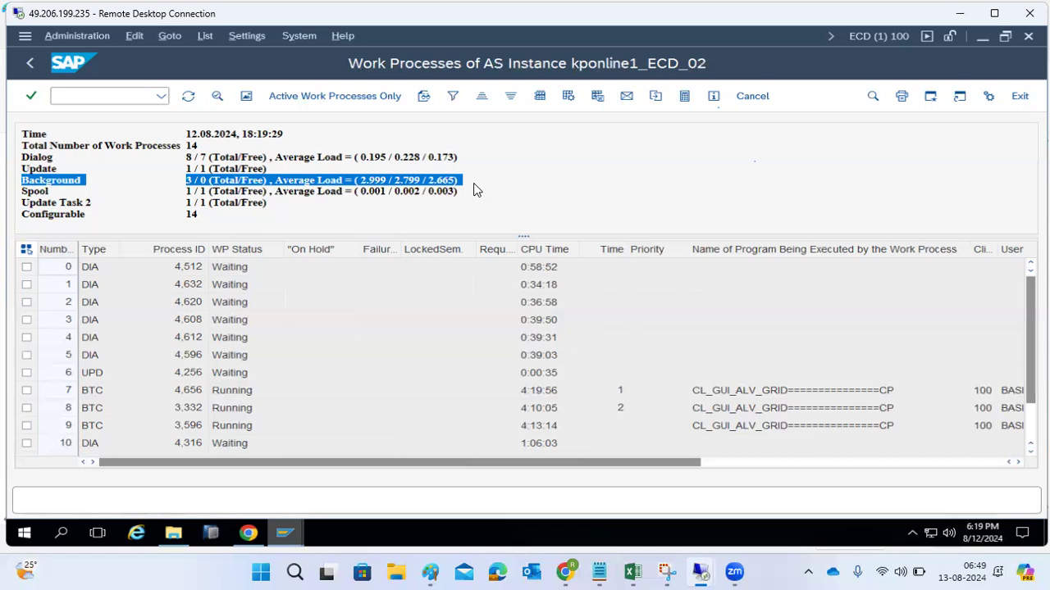
{"action": "left_click", "coordinate": [25, 74]}
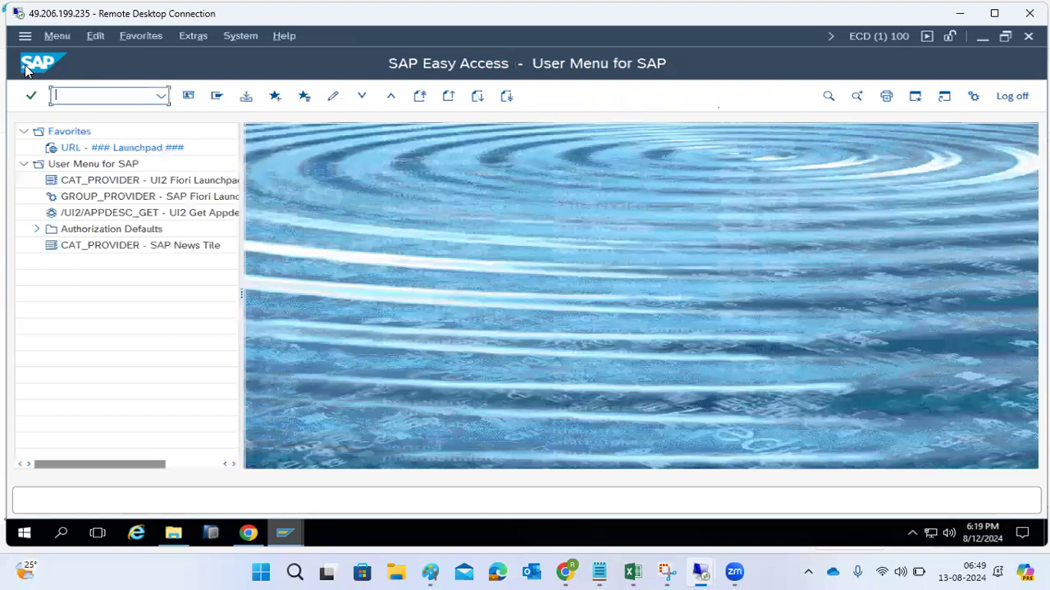
- List only the active jobs of all users with transaction SM37, using * for both job name and user name
{"action": "type", "text": "sm37"}
{"action": "key", "text": "Return"}
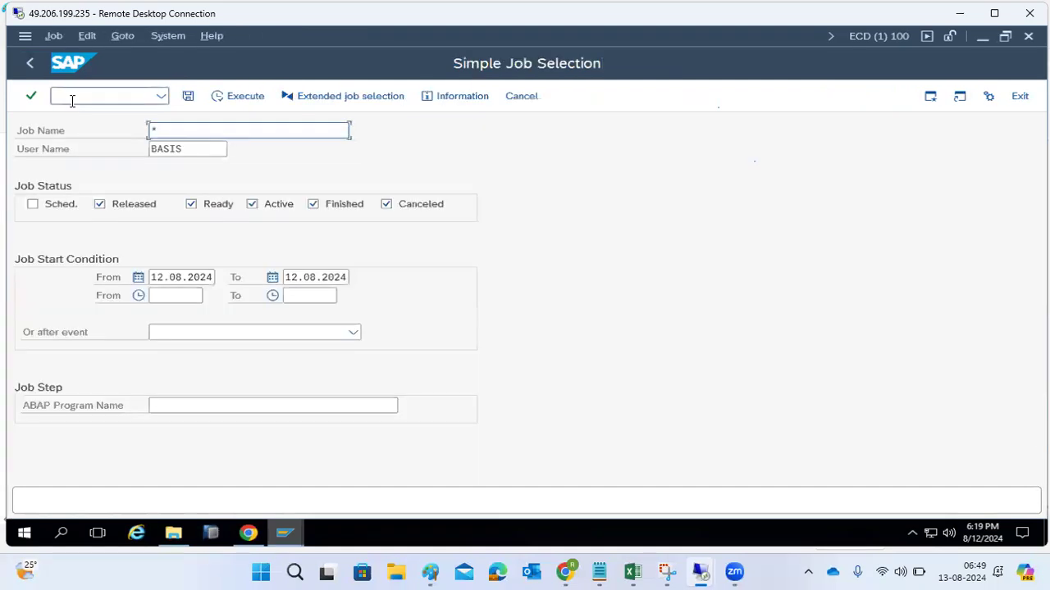
{"action": "key", "text": "Tab"}
{"action": "key", "text": "shift+End"}
{"action": "key", "text": "Delete"}
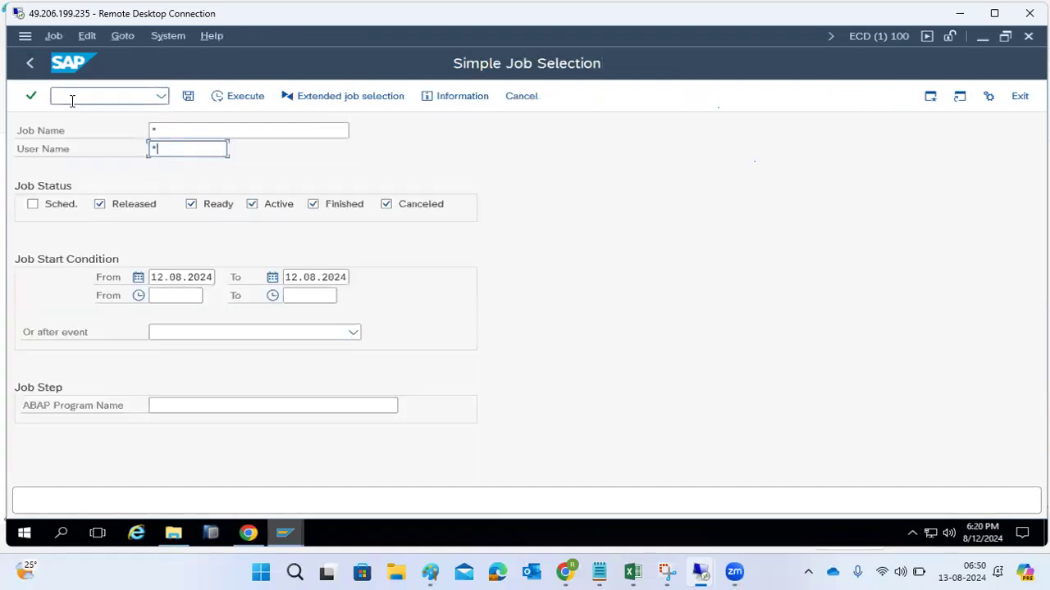
{"action": "left_click", "coordinate": [315, 205]}
{"action": "left_click", "coordinate": [386, 204]}
{"action": "left_click", "coordinate": [220, 212]}
{"action": "left_click", "coordinate": [148, 208]}
{"action": "left_click", "coordinate": [147, 208]}
{"action": "left_click", "coordinate": [251, 104]}
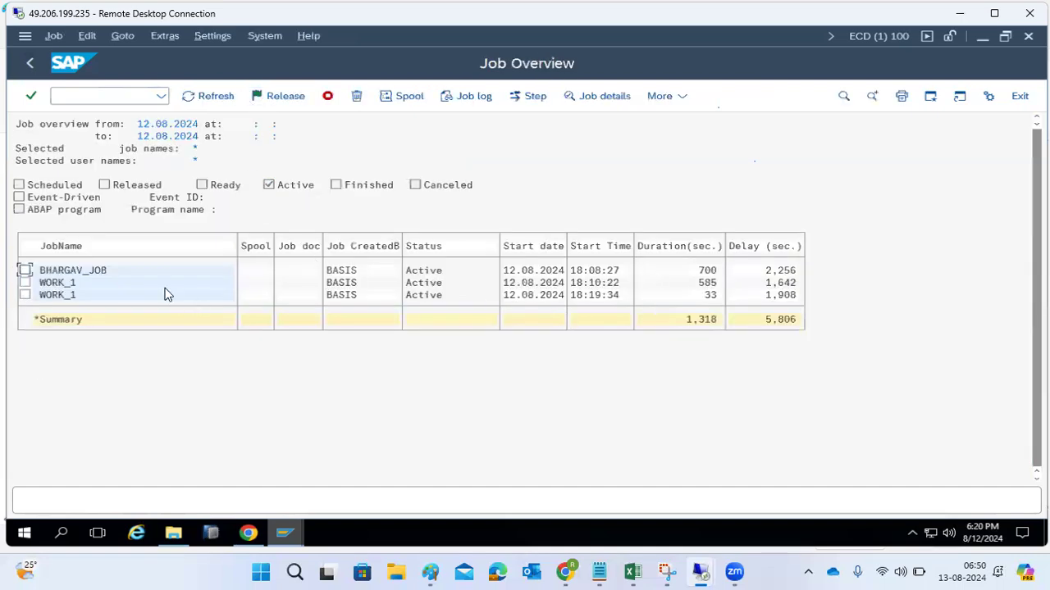
- Terminate the active BHARGAV_JOB run and both active WORK_1 runs, and refresh the job overview
{"action": "left_click", "coordinate": [24, 271]}
{"action": "left_click", "coordinate": [24, 294]}
{"action": "left_click", "coordinate": [25, 282]}
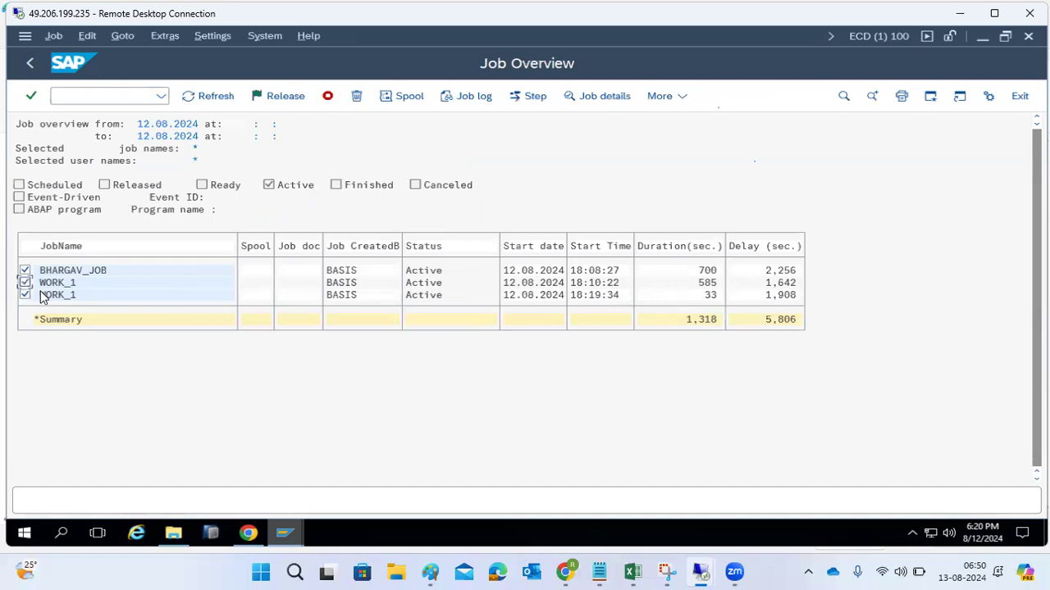
{"action": "left_click", "coordinate": [327, 97]}
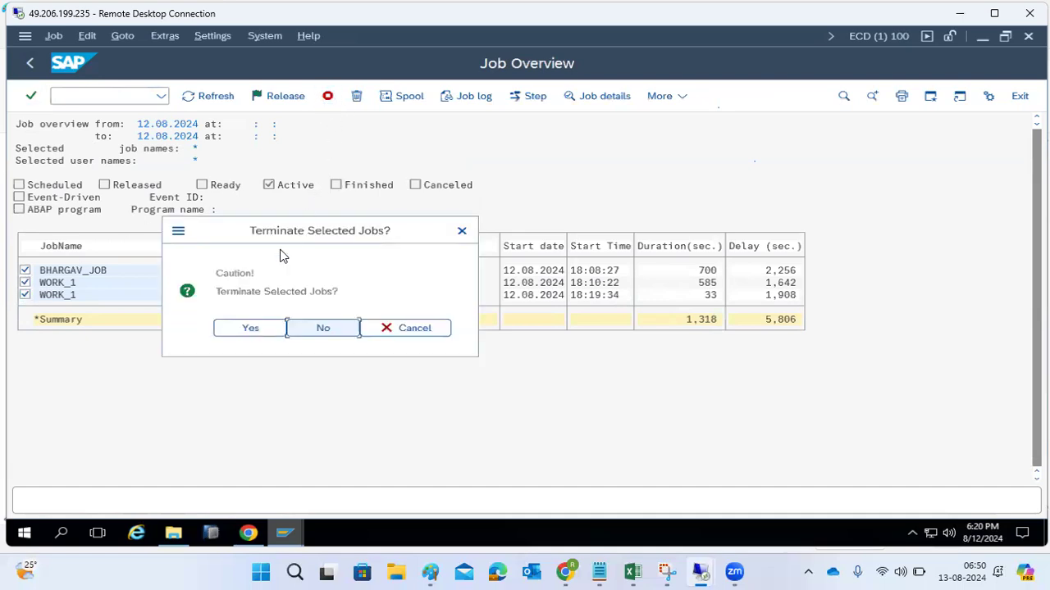
{"action": "left_click", "coordinate": [250, 328]}
{"action": "left_click", "coordinate": [212, 97]}
{"action": "left_click", "coordinate": [211, 96]}
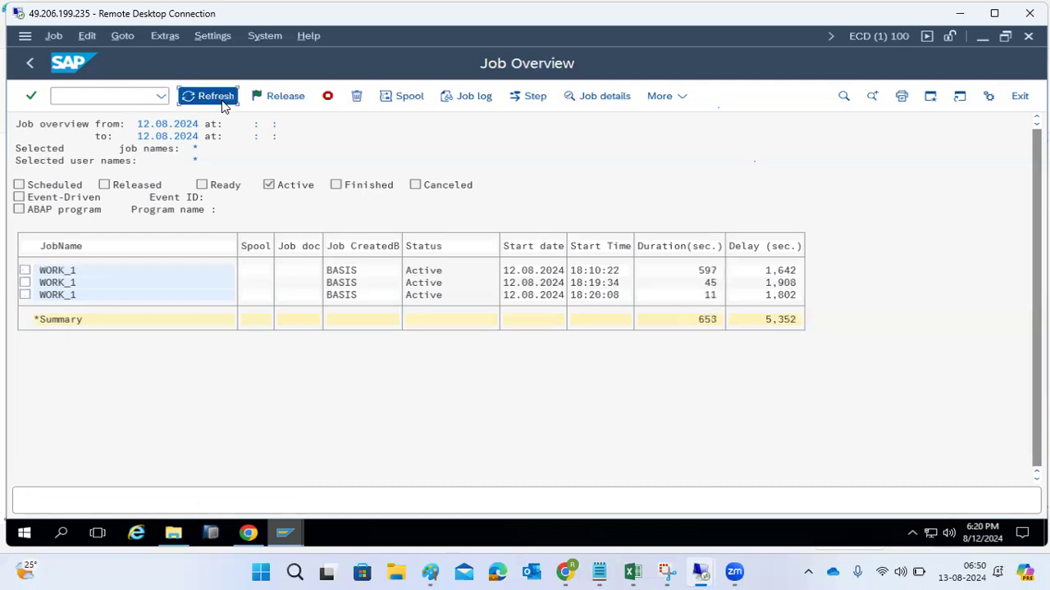
{"action": "left_click", "coordinate": [221, 105]}
{"action": "left_click", "coordinate": [221, 105]}
{"action": "left_click", "coordinate": [221, 105]}
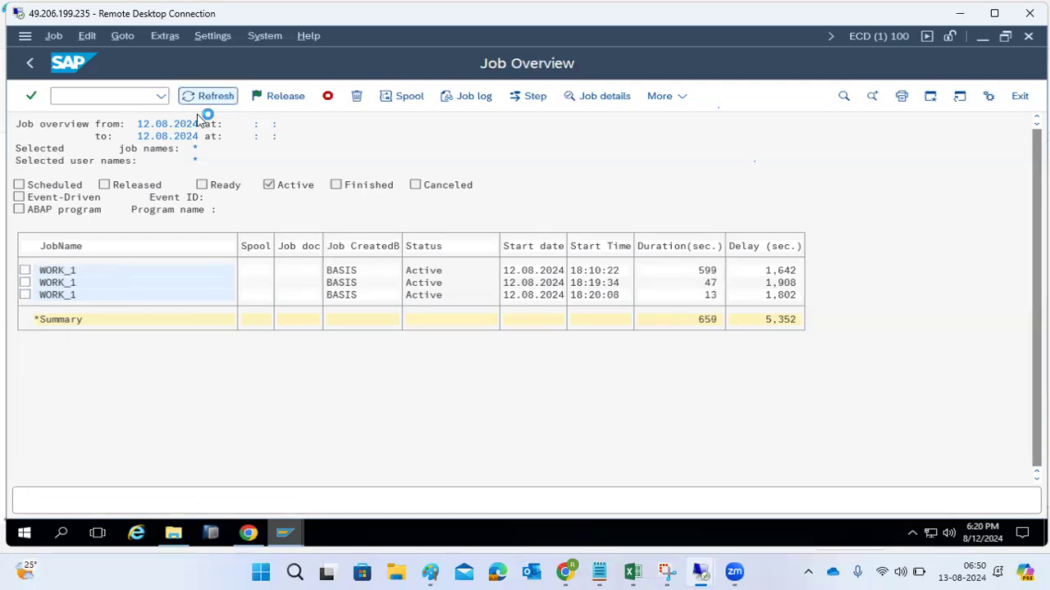
- Open the details of the most recently started WORK_1 job, copy its job name, and return to the job overview
{"action": "double_click", "coordinate": [62, 294]}
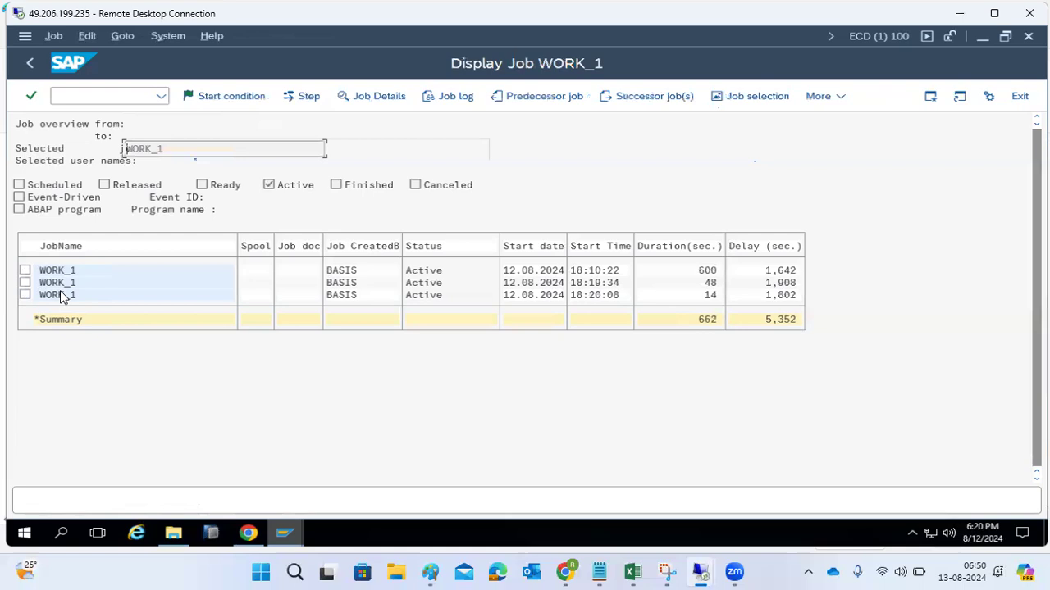
{"action": "left_click_drag", "start_coordinate": [322, 277], "coordinate": [377, 278]}
{"action": "left_click_drag", "start_coordinate": [172, 148], "coordinate": [88, 146]}
{"action": "key", "text": "ctrl+c"}
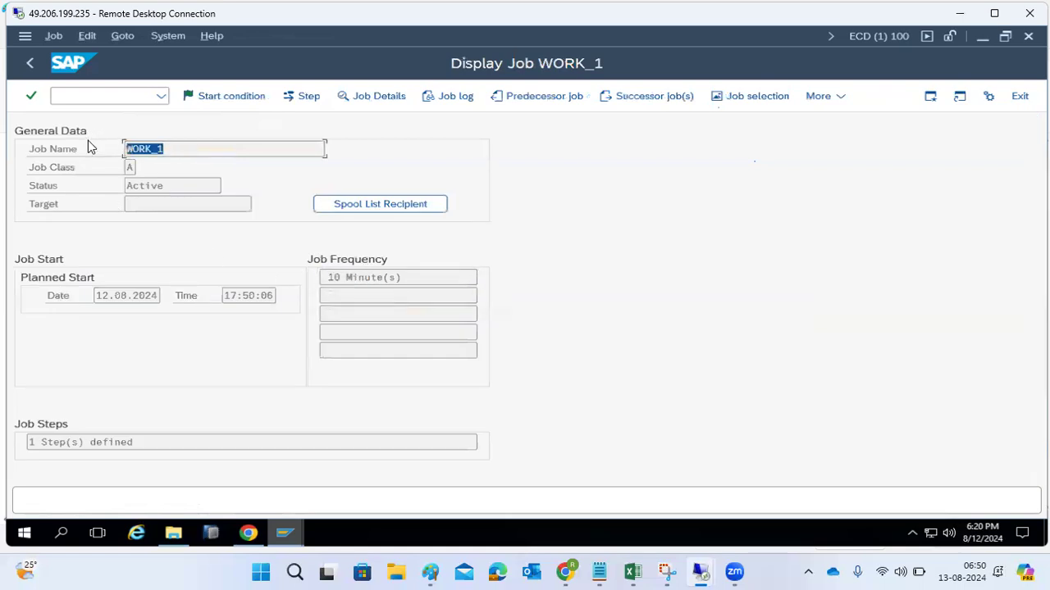
{"action": "left_click", "coordinate": [28, 65]}
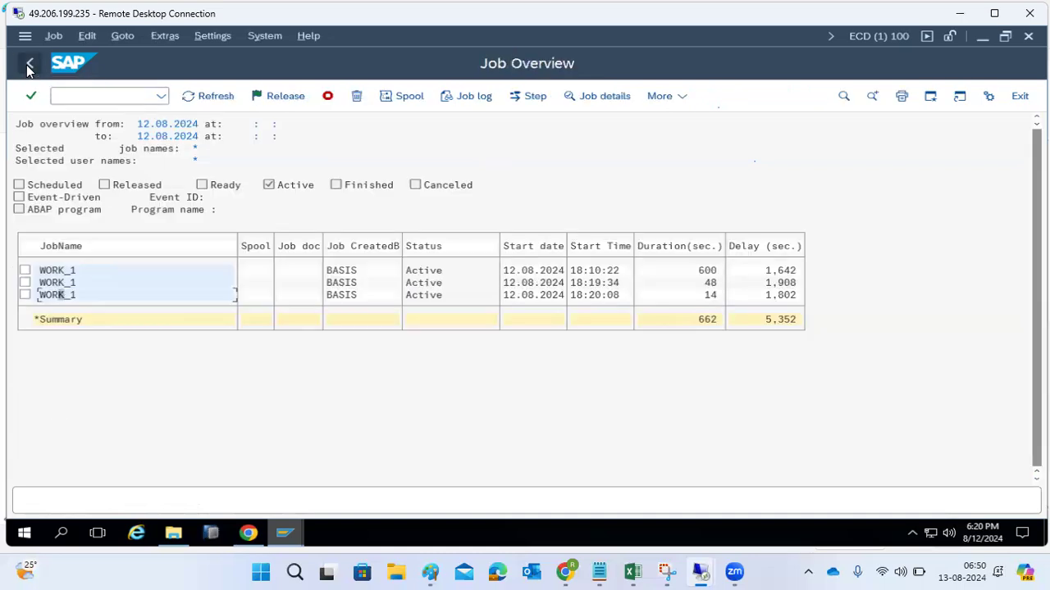
- List the WORK_1 jobs of all users with the statuses scheduled, released and active
{"action": "left_click", "coordinate": [28, 66]}
{"action": "key", "text": "ctrl+v"}
{"action": "left_click", "coordinate": [134, 205]}
{"action": "left_click", "coordinate": [63, 207]}
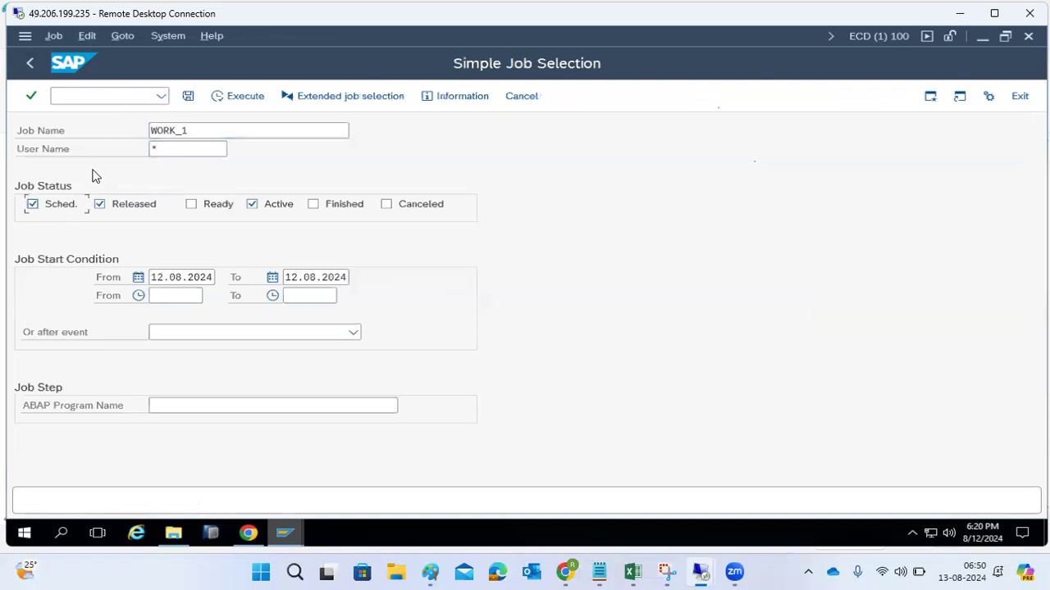
{"action": "left_click", "coordinate": [213, 97]}
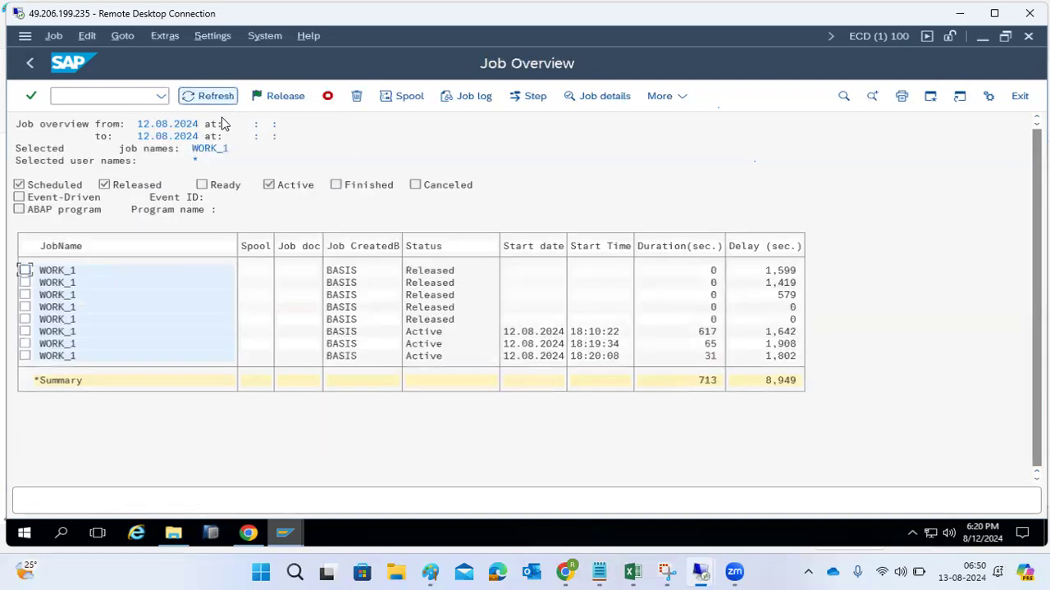
- Change the five released WORK_1 jobs back from released to scheduled, and refresh the job overview
{"action": "left_click", "coordinate": [24, 269]}
{"action": "left_click", "coordinate": [24, 282]}
{"action": "left_click", "coordinate": [24, 294]}
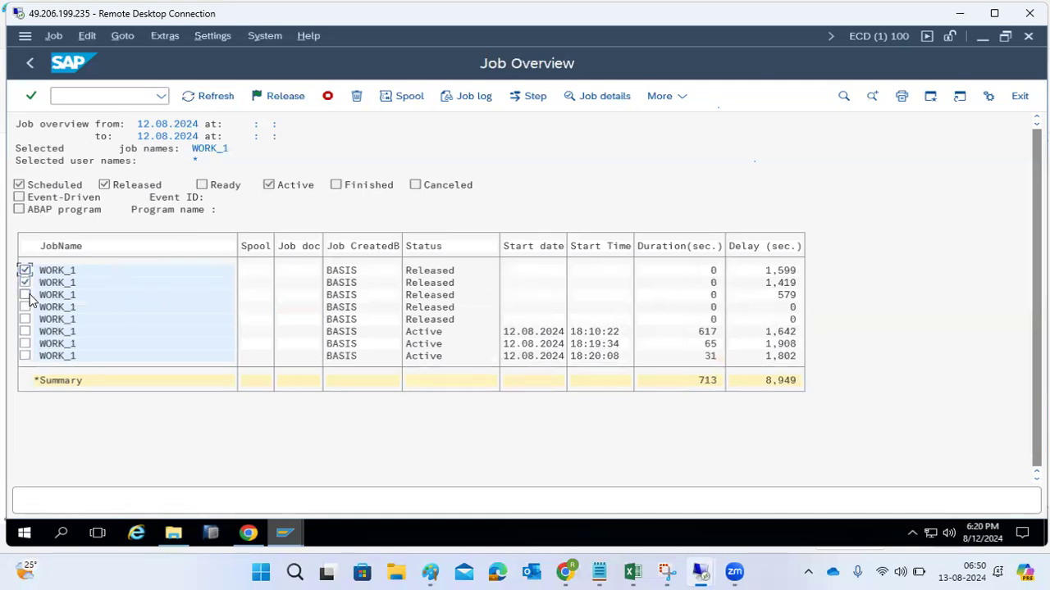
{"action": "left_click", "coordinate": [24, 307]}
{"action": "left_click", "coordinate": [25, 319]}
{"action": "left_click", "coordinate": [53, 41]}
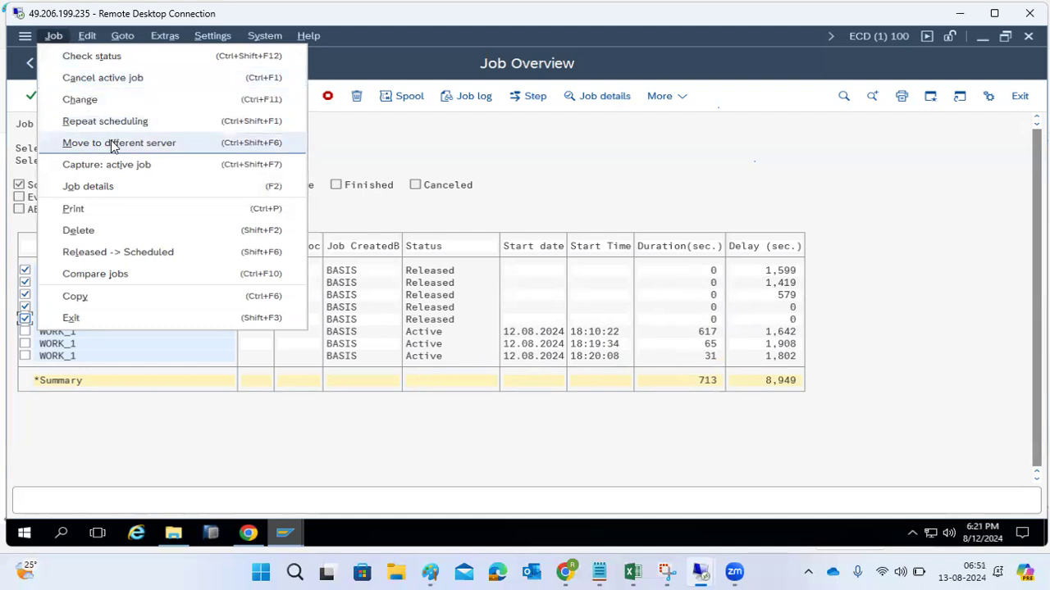
{"action": "left_click", "coordinate": [126, 251]}
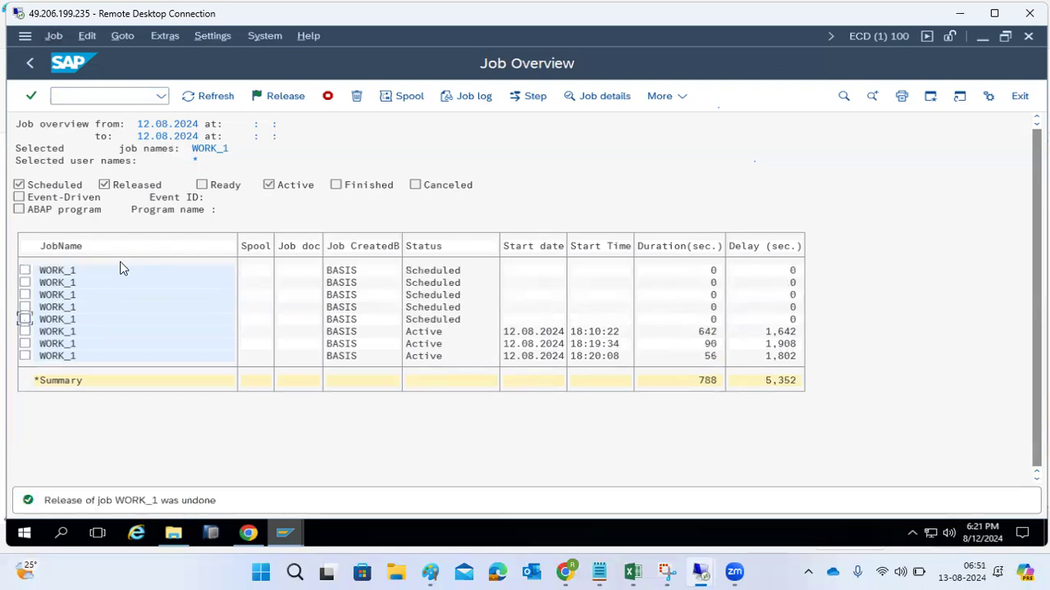
{"action": "left_click", "coordinate": [206, 100]}
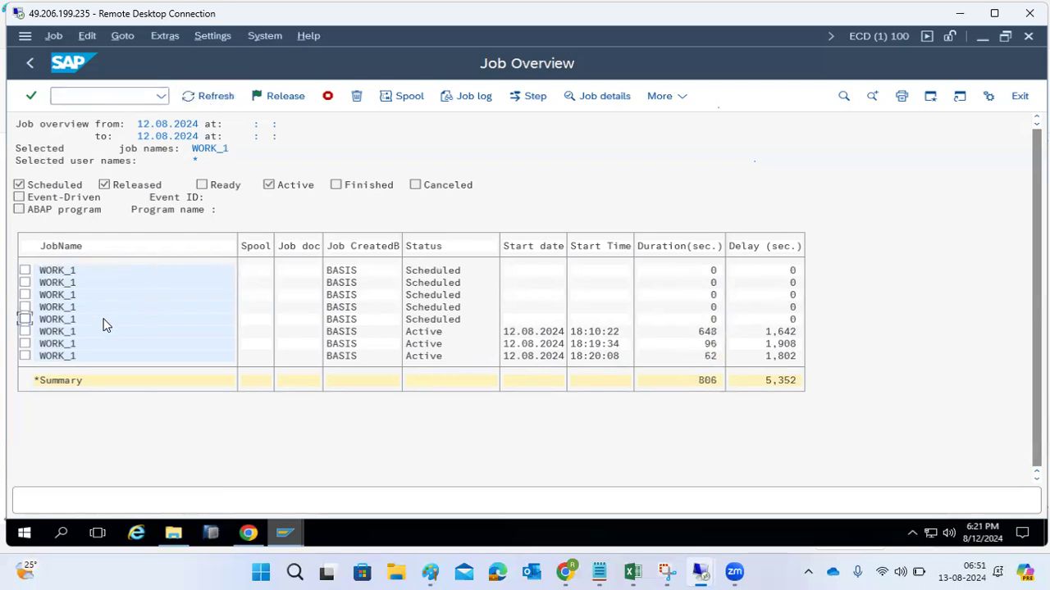
- Terminate the three active WORK_1 runs, refresh the job overview repeatedly, and return to the SAP Easy Access screen
{"action": "left_click", "coordinate": [25, 332]}
{"action": "left_click", "coordinate": [25, 343]}
{"action": "left_click", "coordinate": [25, 356]}
{"action": "left_click", "coordinate": [328, 96]}
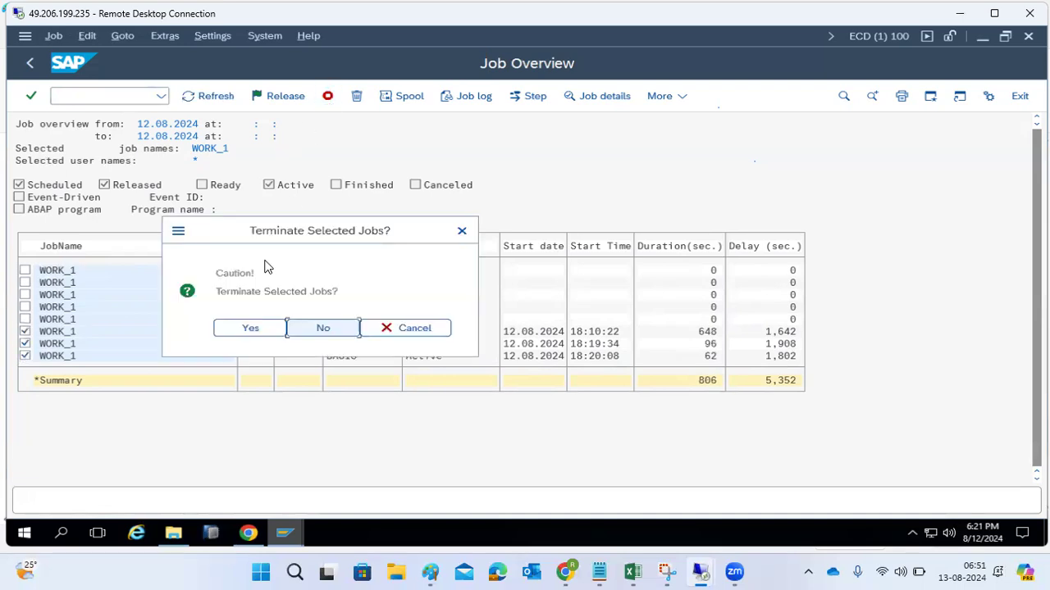
{"action": "left_click", "coordinate": [234, 331]}
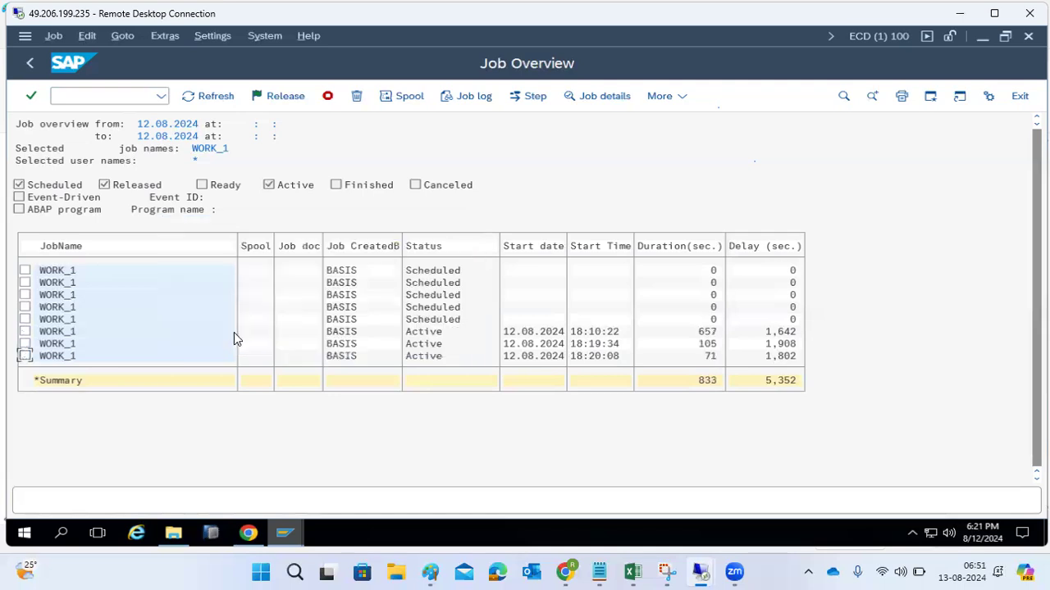
{"action": "left_click", "coordinate": [193, 98]}
{"action": "left_click", "coordinate": [193, 100]}
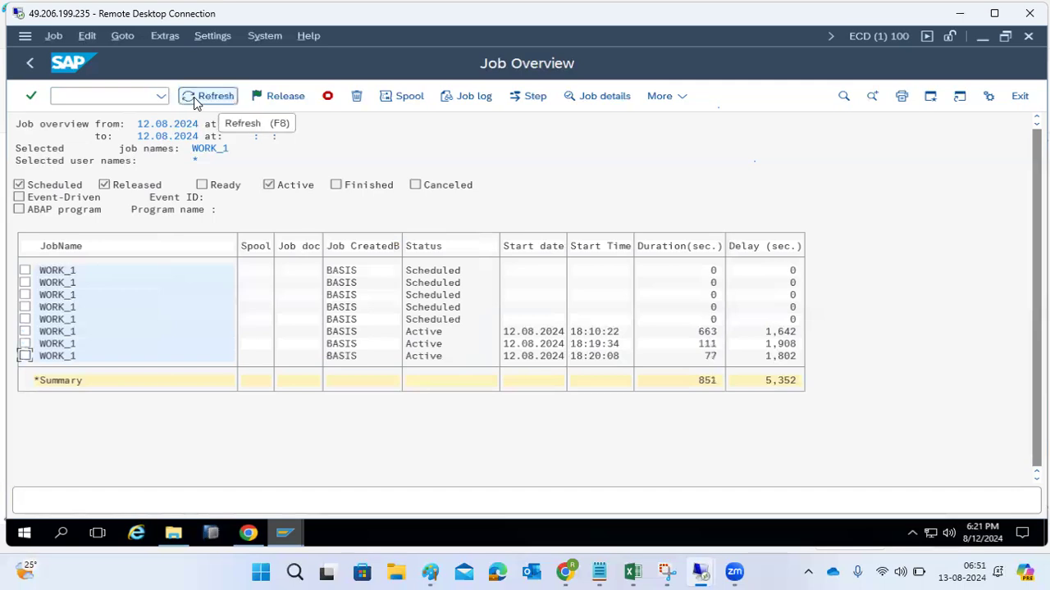
{"action": "left_click", "coordinate": [193, 99]}
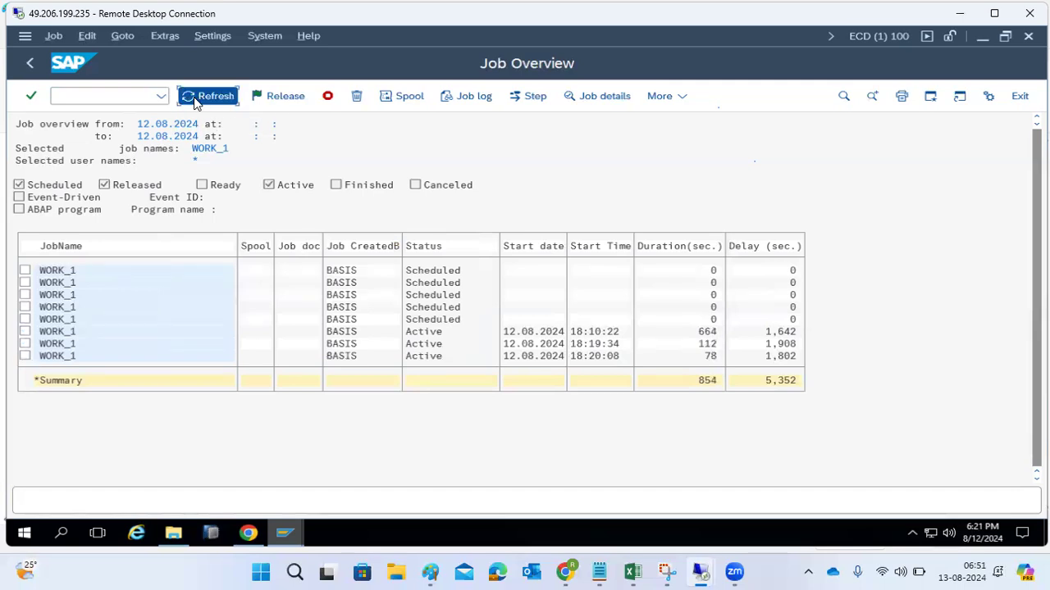
{"action": "left_click", "coordinate": [31, 69]}
{"action": "left_click", "coordinate": [32, 68]}
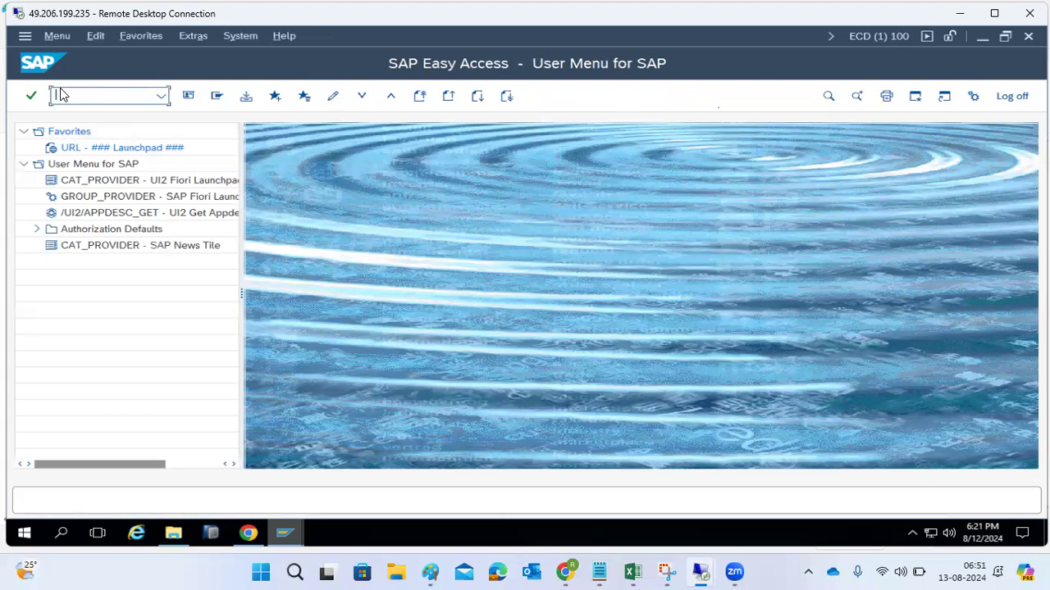
- View the background job definition screen with transaction SM36, and leave it without defining a job
{"action": "type", "text": "sm36"}
{"action": "key", "text": "Return"}
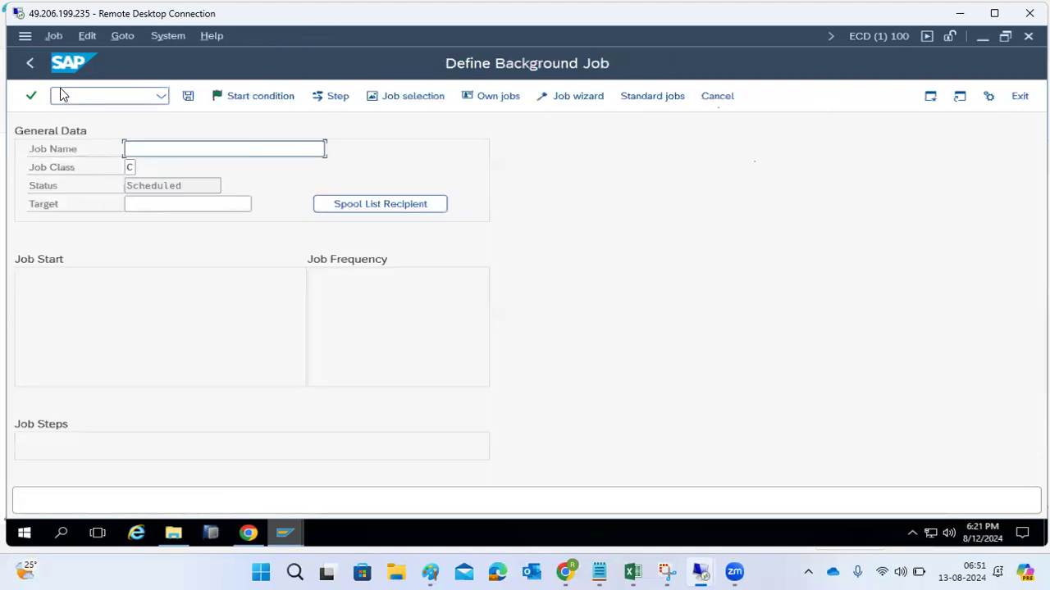
{"action": "left_click", "coordinate": [29, 62]}
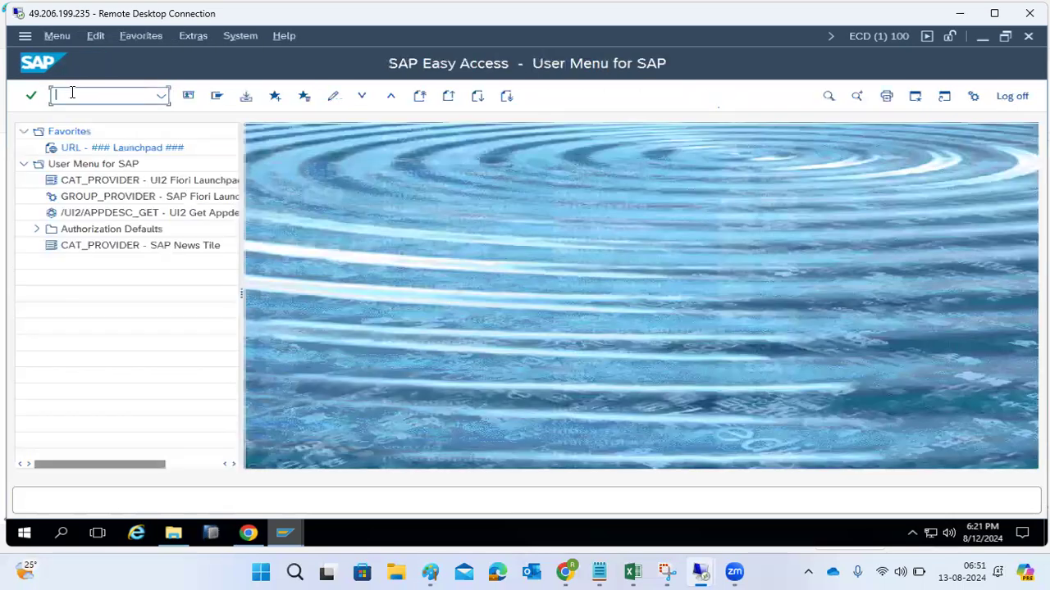
- List the jobs of all users with transaction SM37, keeping the default statuses and dates
{"action": "type", "text": "sm37"}
{"action": "key", "text": "Return"}
{"action": "key", "text": "Tab"}
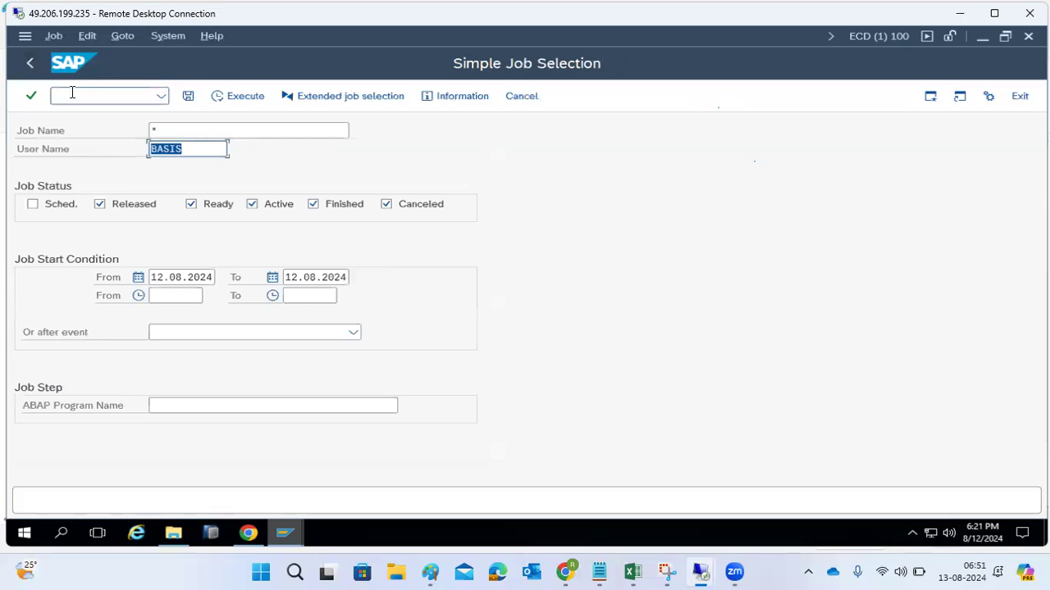
{"action": "type", "text": "*"}
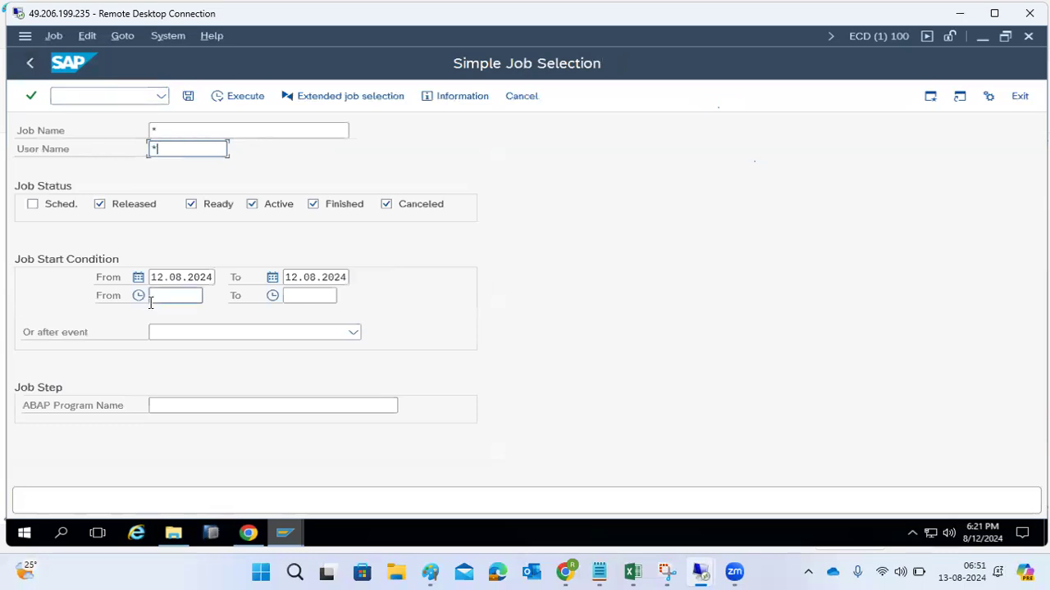
{"action": "left_click", "coordinate": [230, 97]}
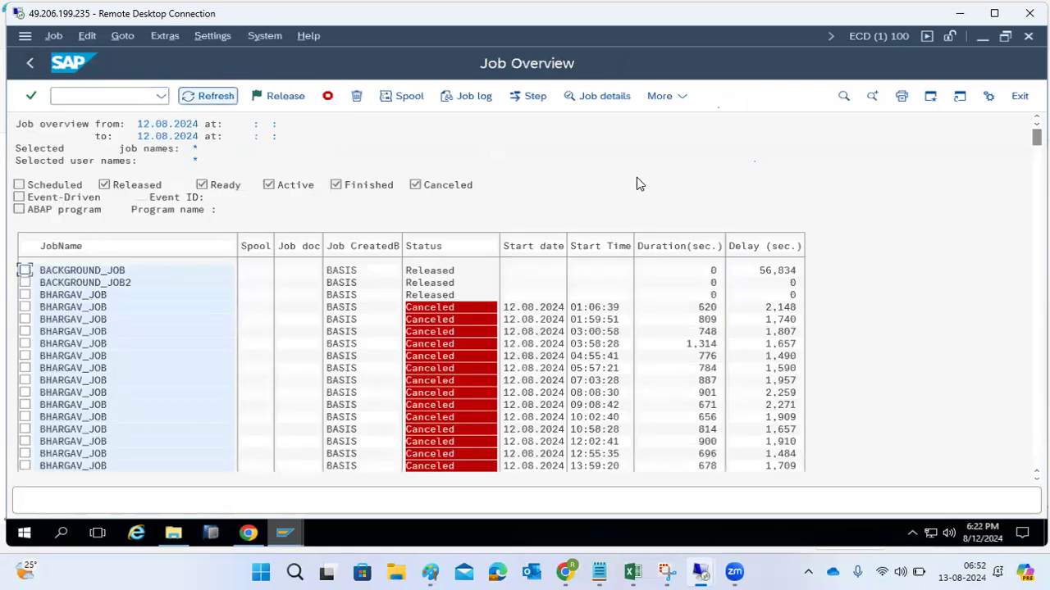
- Look through the job overview's additional functions and locate the option for saving the list to a local file
{"action": "left_click", "coordinate": [674, 97]}
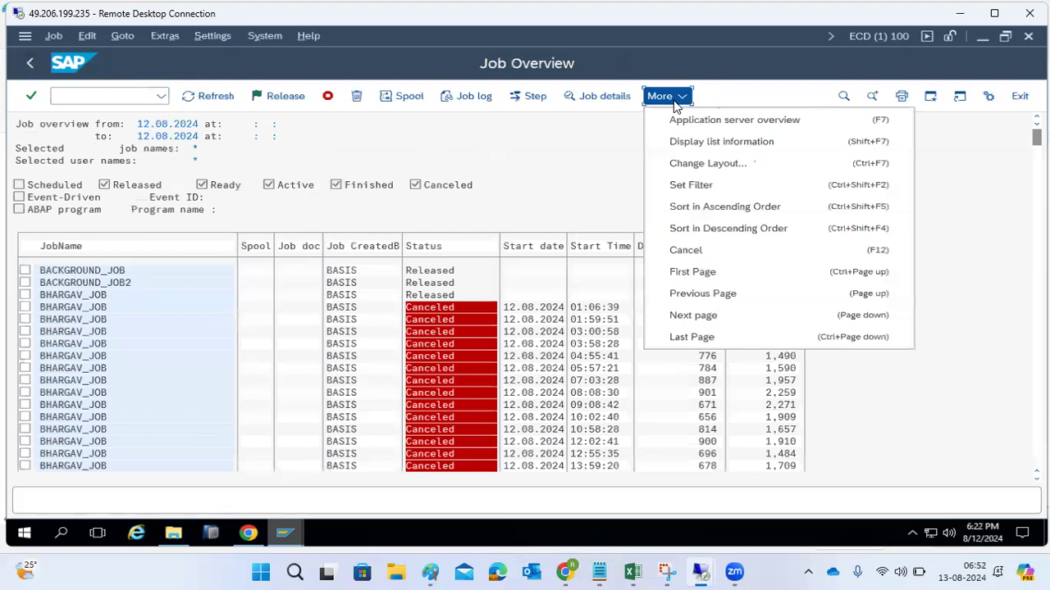
{"action": "left_click", "coordinate": [266, 43]}
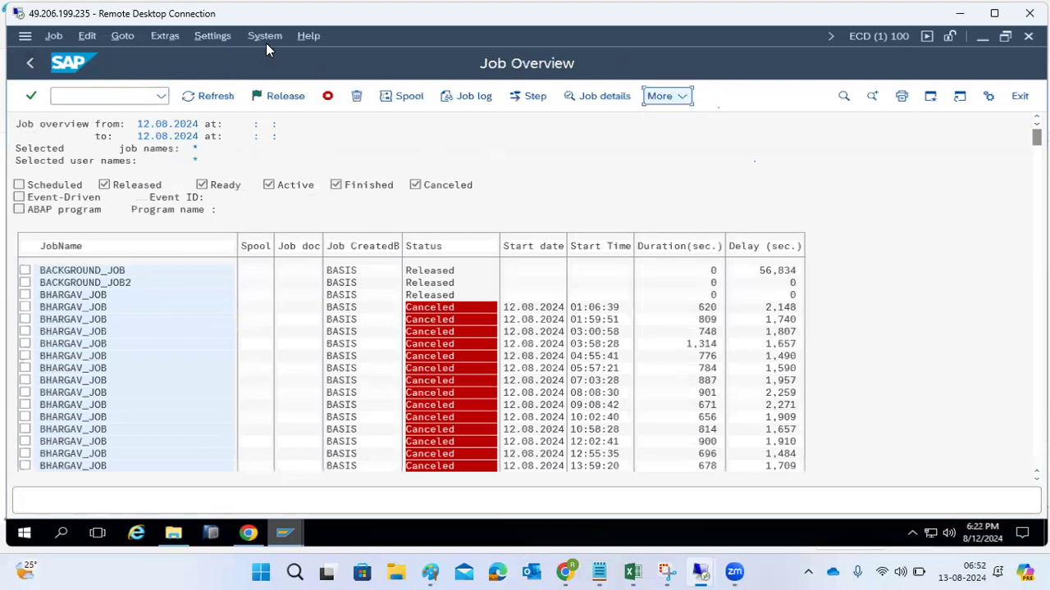
{"action": "left_click", "coordinate": [262, 42]}
{"action": "mouse_move", "coordinate": [361, 173]}
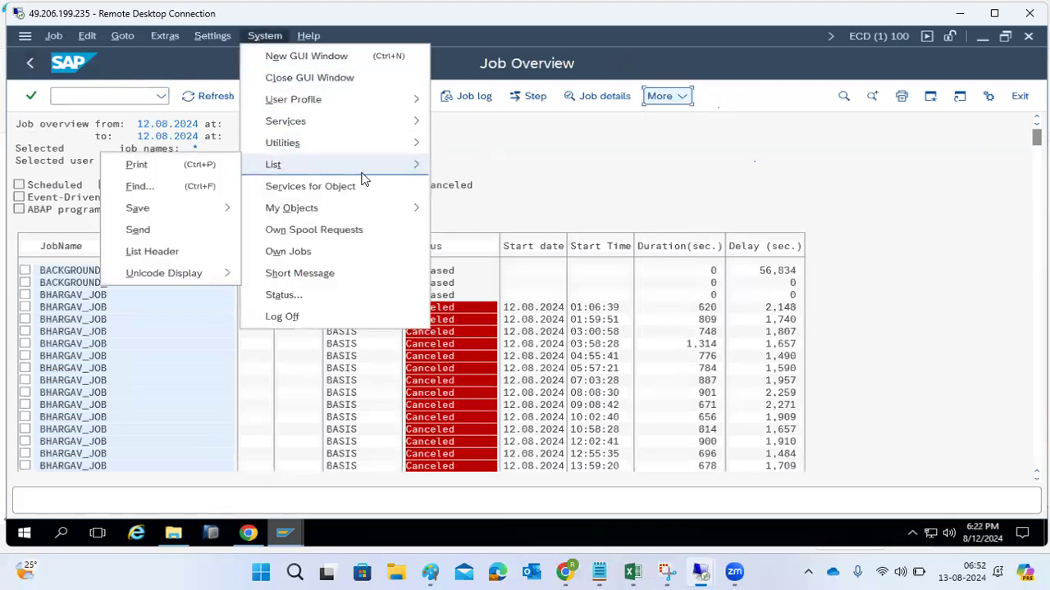
{"action": "mouse_move", "coordinate": [209, 208]}
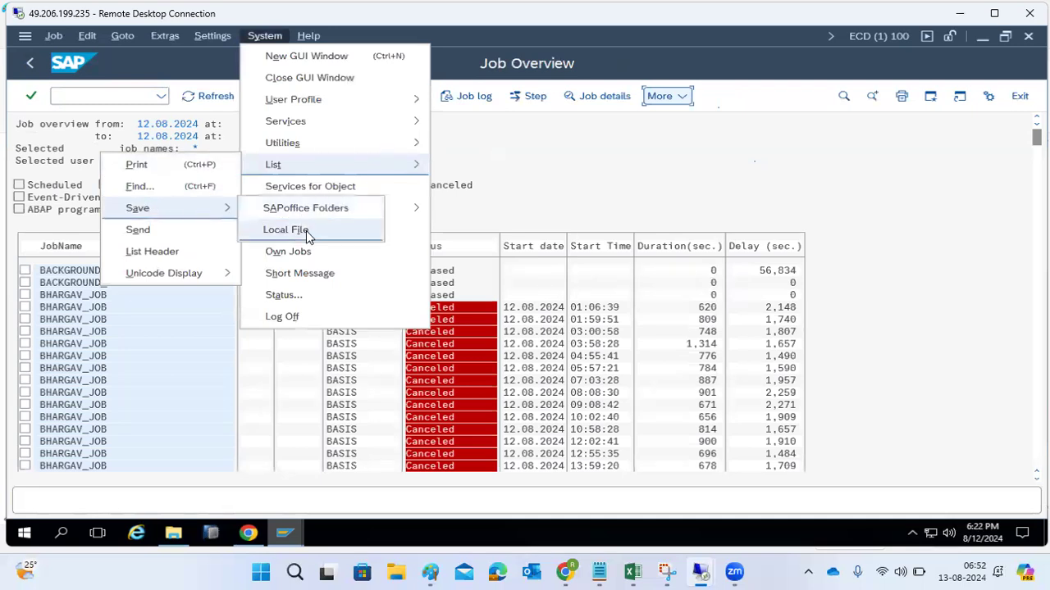
{"action": "left_click", "coordinate": [630, 189]}
- Leave the job overview, and open the Data Browser with transaction SE16
{"action": "left_click", "coordinate": [97, 94]}
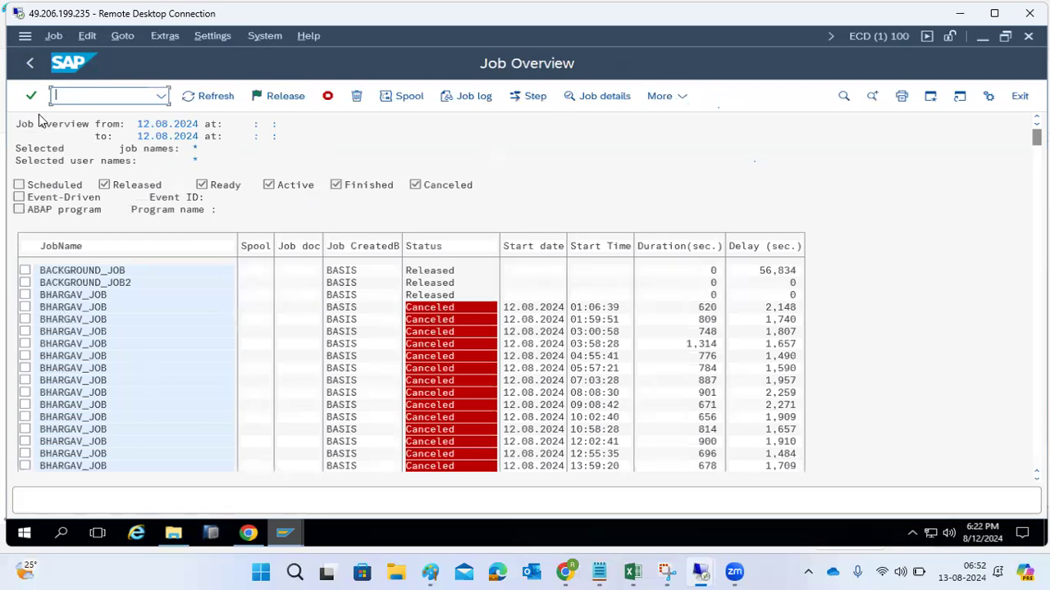
{"action": "left_click", "coordinate": [30, 62]}
{"action": "left_click", "coordinate": [66, 93]}
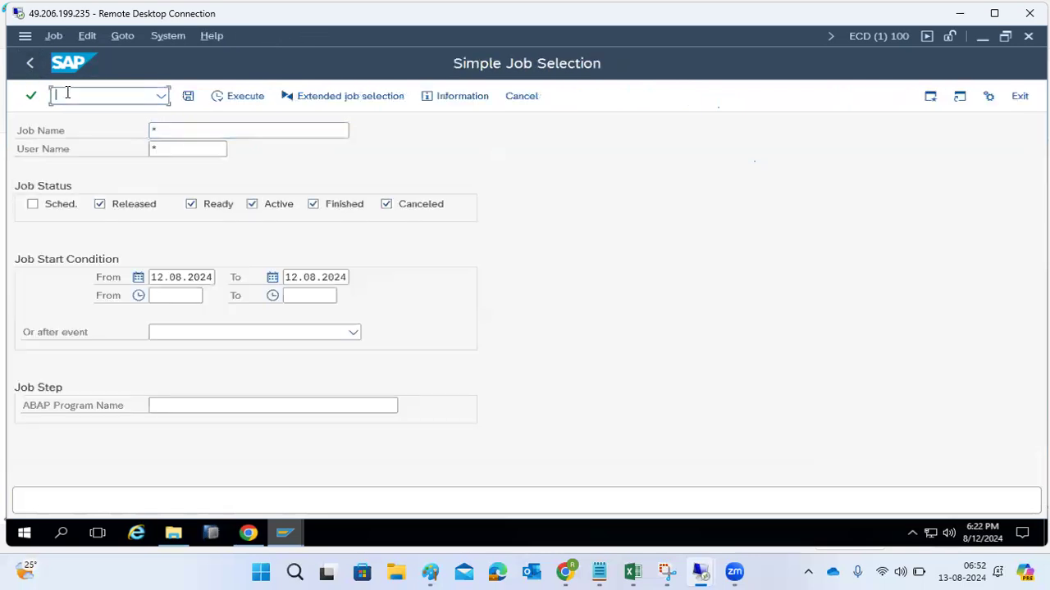
{"action": "type", "text": "/nse16"}
{"action": "key", "text": "Return"}
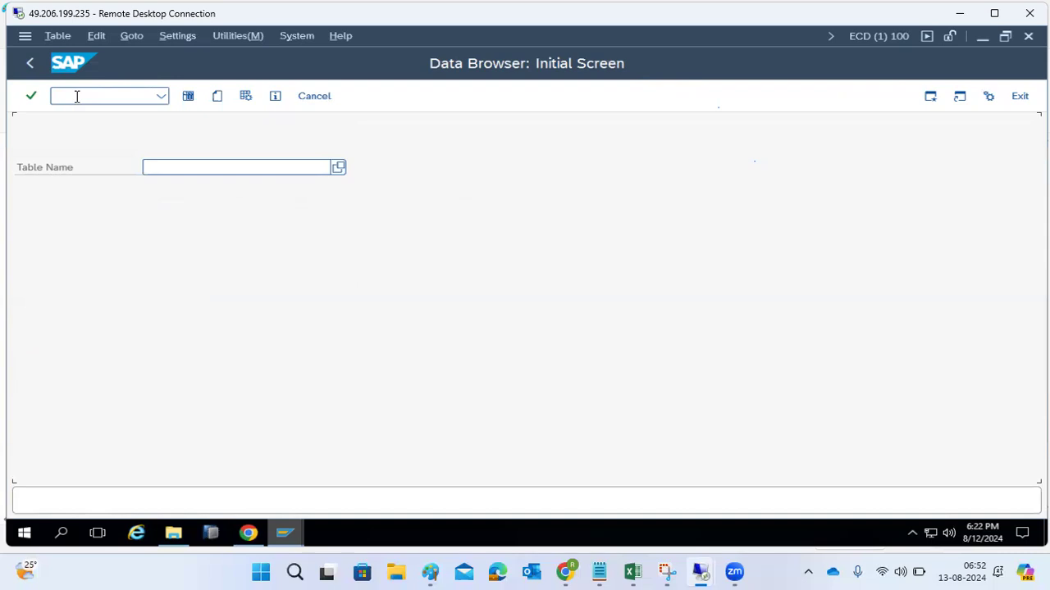
- Try to open TBTCT in the Data Browser
{"action": "left_click", "coordinate": [165, 166]}
{"action": "type", "text": "T"}
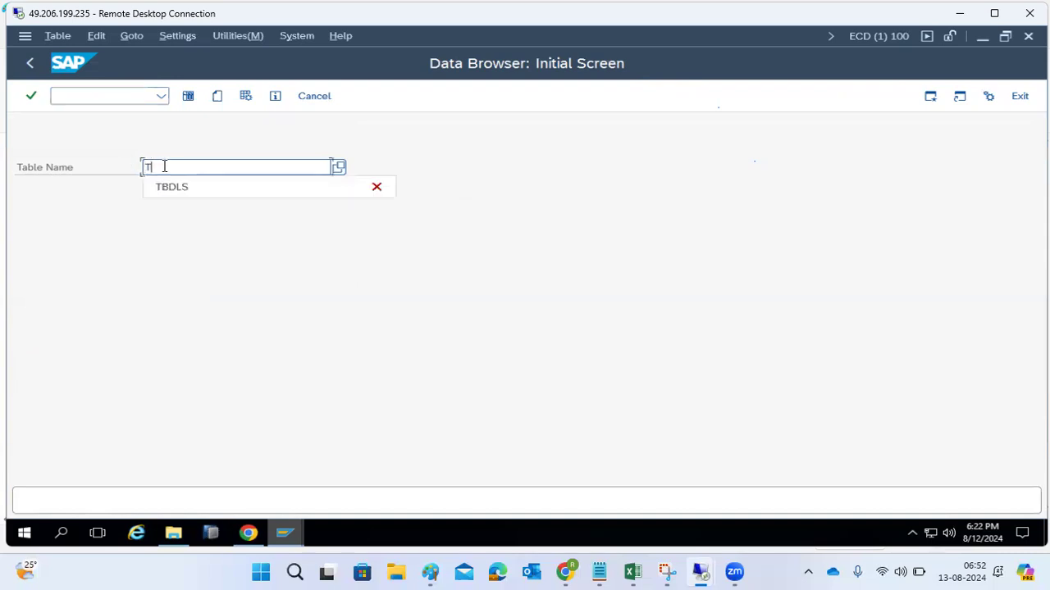
{"action": "type", "text": "BTCT"}
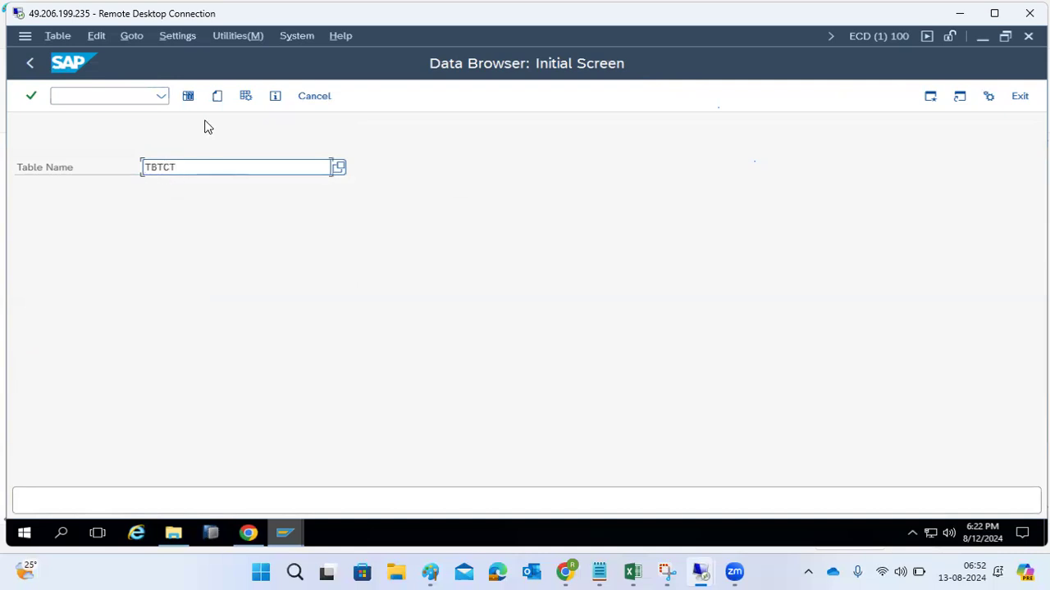
{"action": "left_click", "coordinate": [189, 97]}
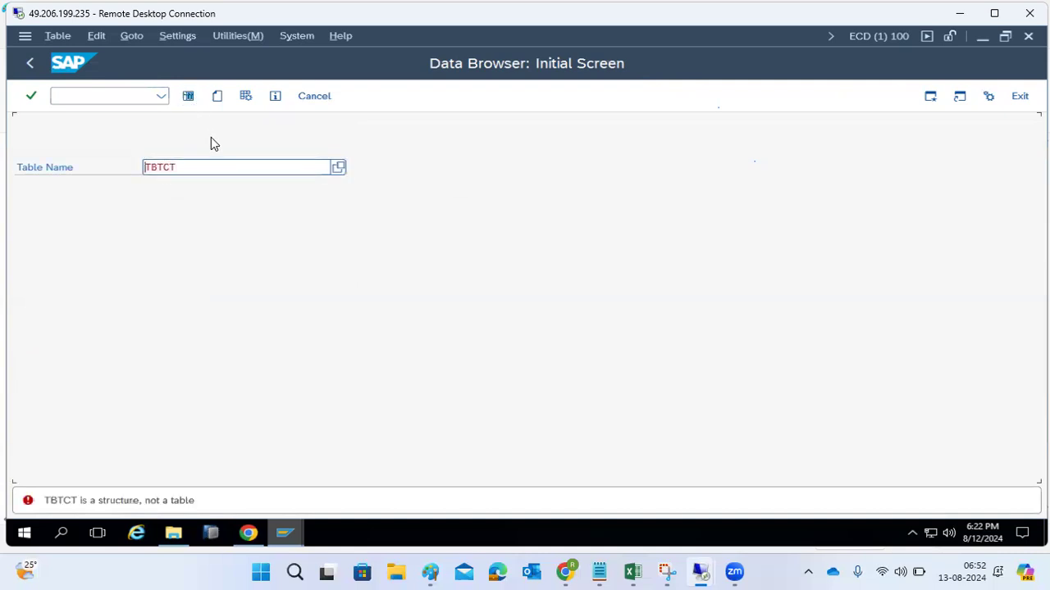
- Display all entries of table TBTCS without selection criteria, look across its columns, and leave the Data Browser
{"action": "key", "text": "BackSpace"}
{"action": "type", "text": "S"}
{"action": "left_click", "coordinate": [188, 97]}
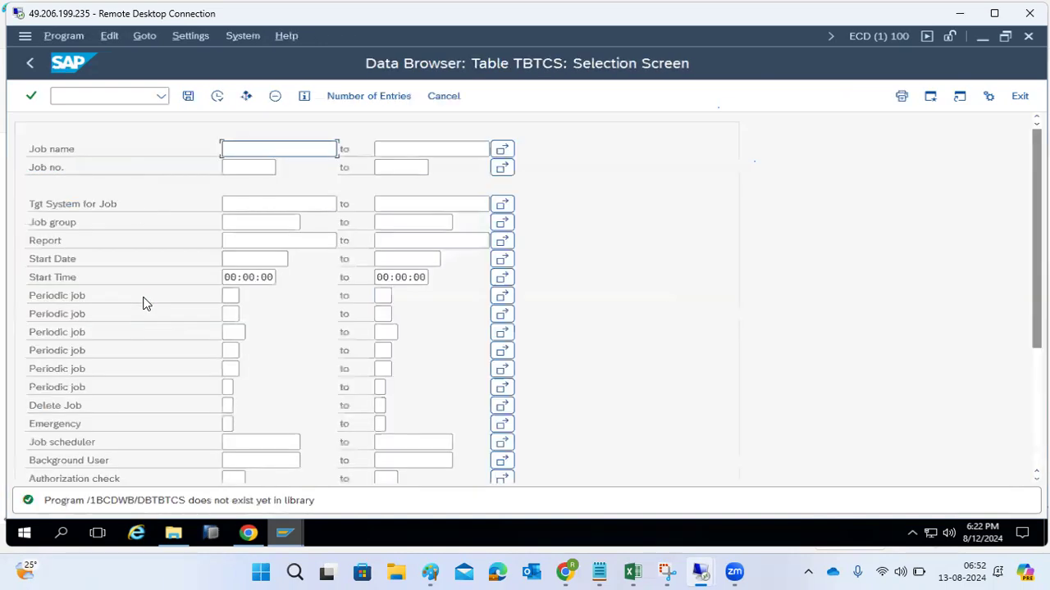
{"action": "left_click", "coordinate": [218, 96]}
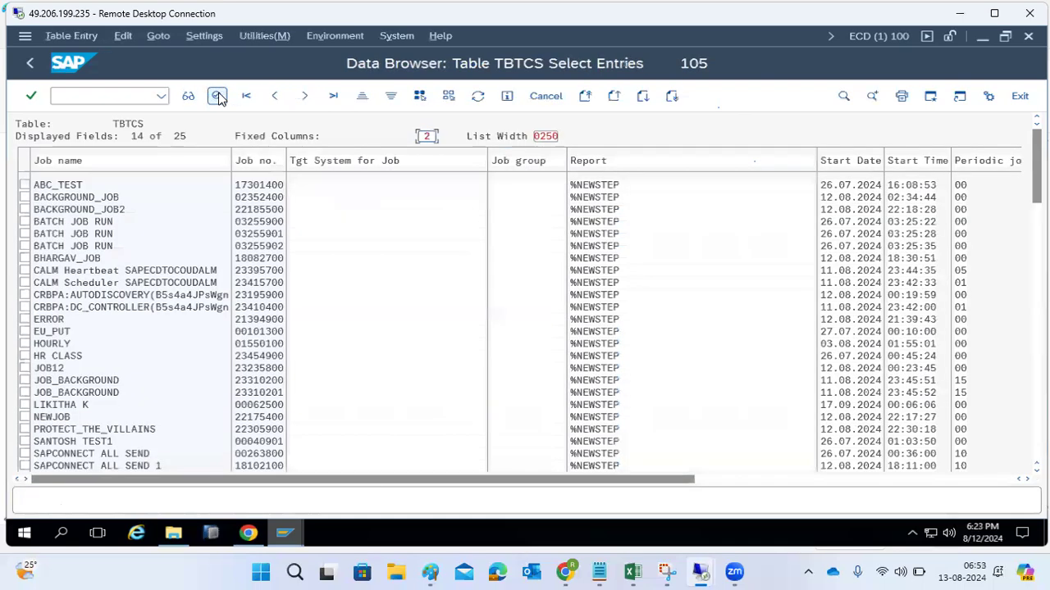
{"action": "left_click", "coordinate": [777, 484]}
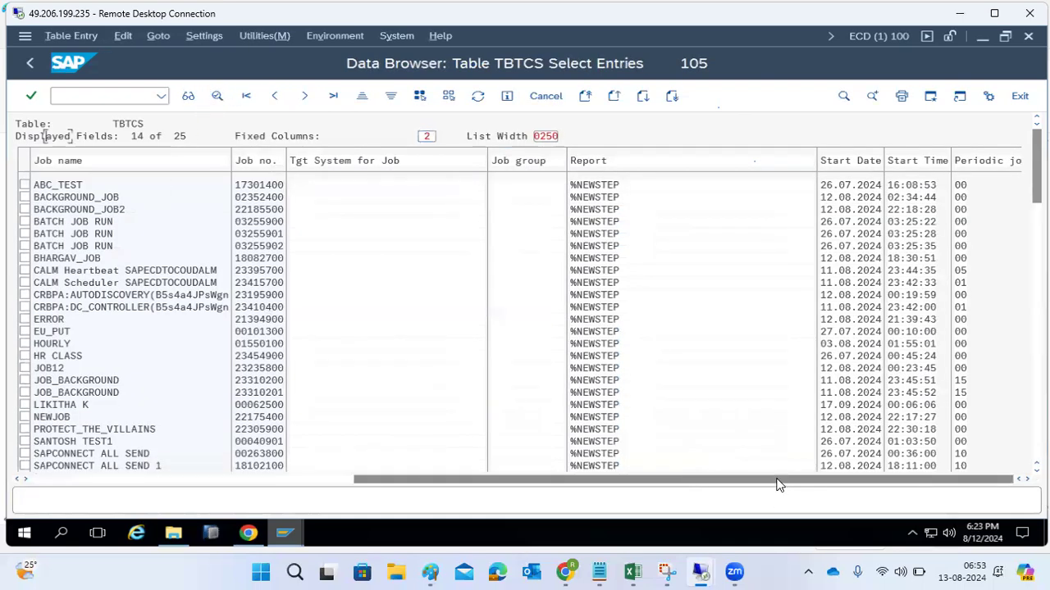
{"action": "left_click_drag", "start_coordinate": [778, 484], "coordinate": [452, 484]}
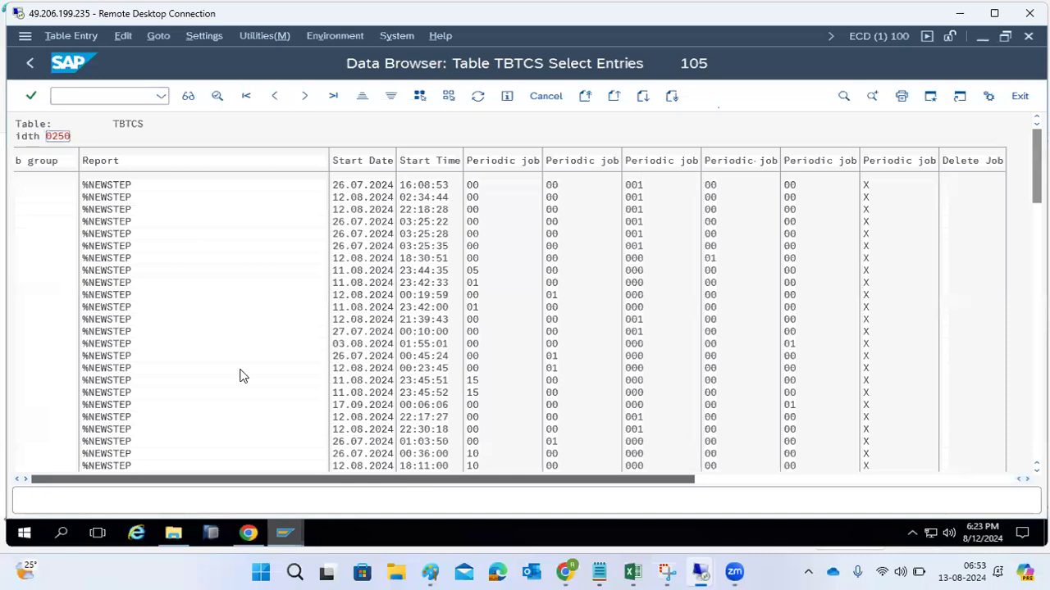
{"action": "left_click", "coordinate": [27, 66]}
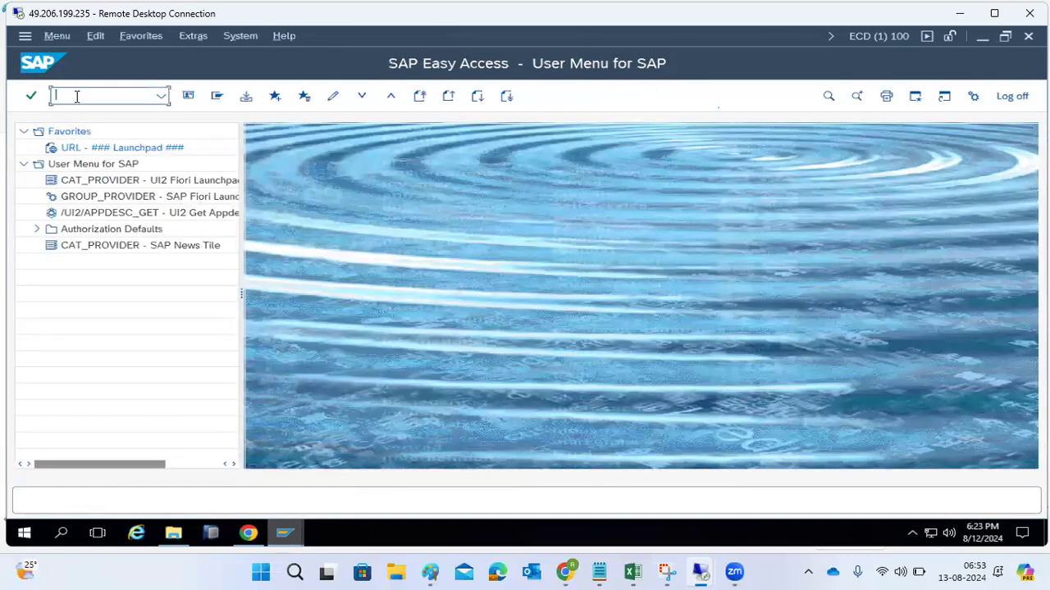
- Execute program BTCTRNS1 with transaction SA38 to suspend the released background jobs for an upgrade
{"action": "type", "text": "sa38"}
{"action": "key", "text": "Return"}
{"action": "key", "text": "shift+End"}
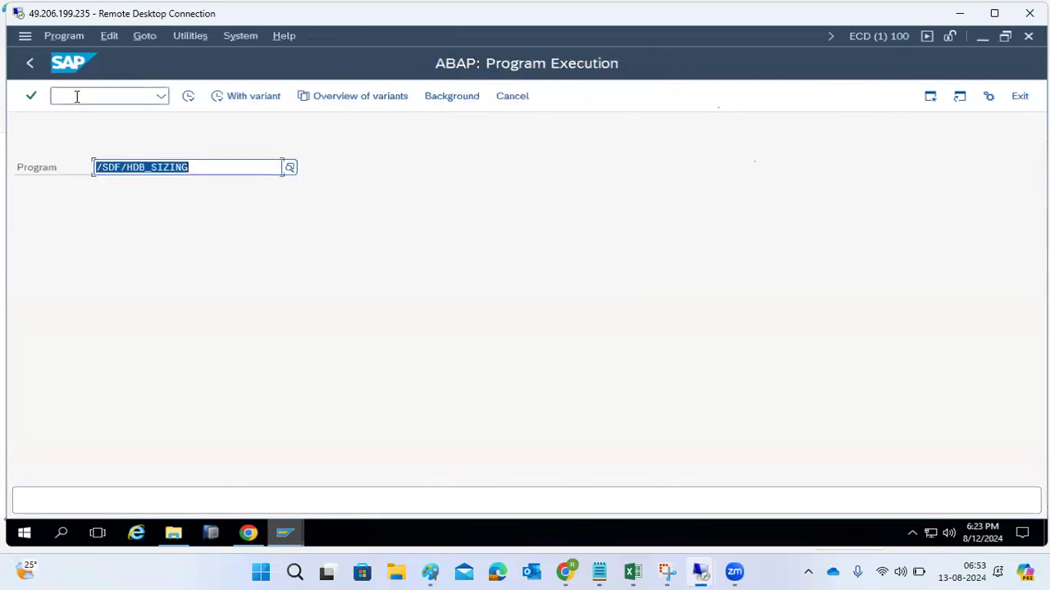
{"action": "type", "text": "BTCTR"}
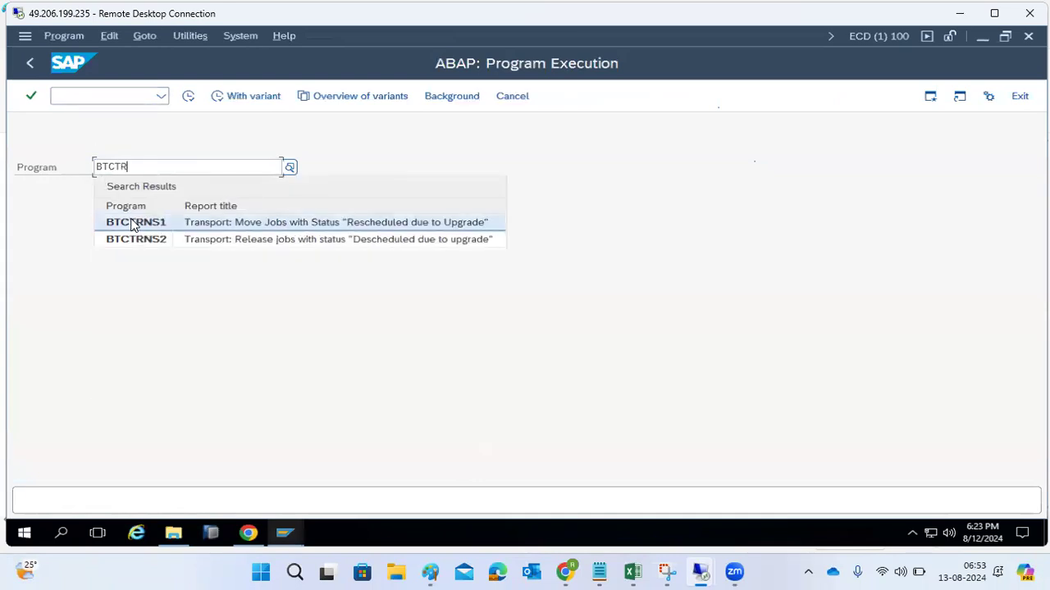
{"action": "left_click", "coordinate": [133, 223]}
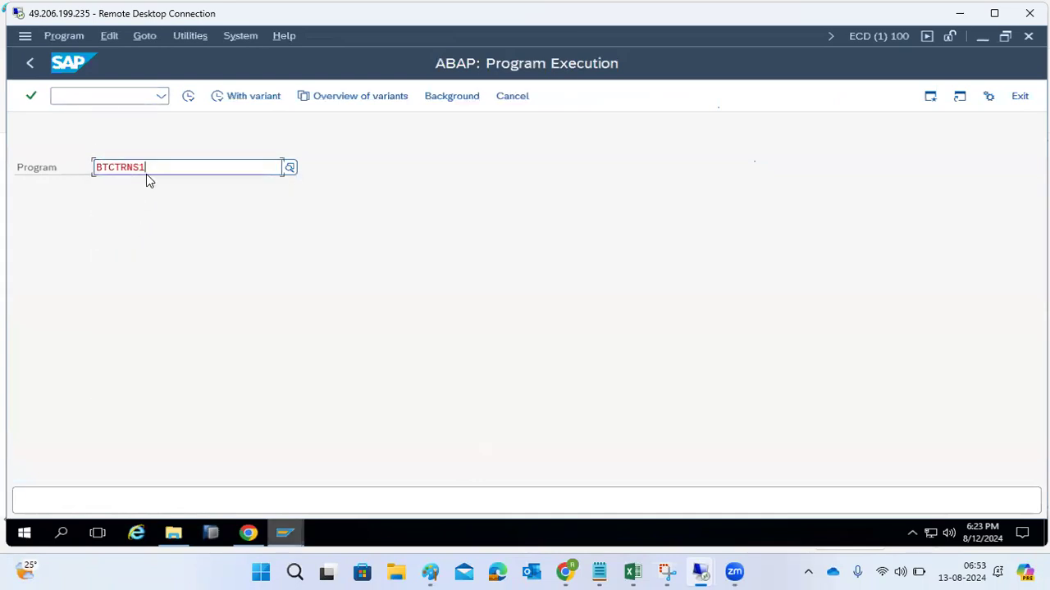
{"action": "left_click", "coordinate": [189, 96]}
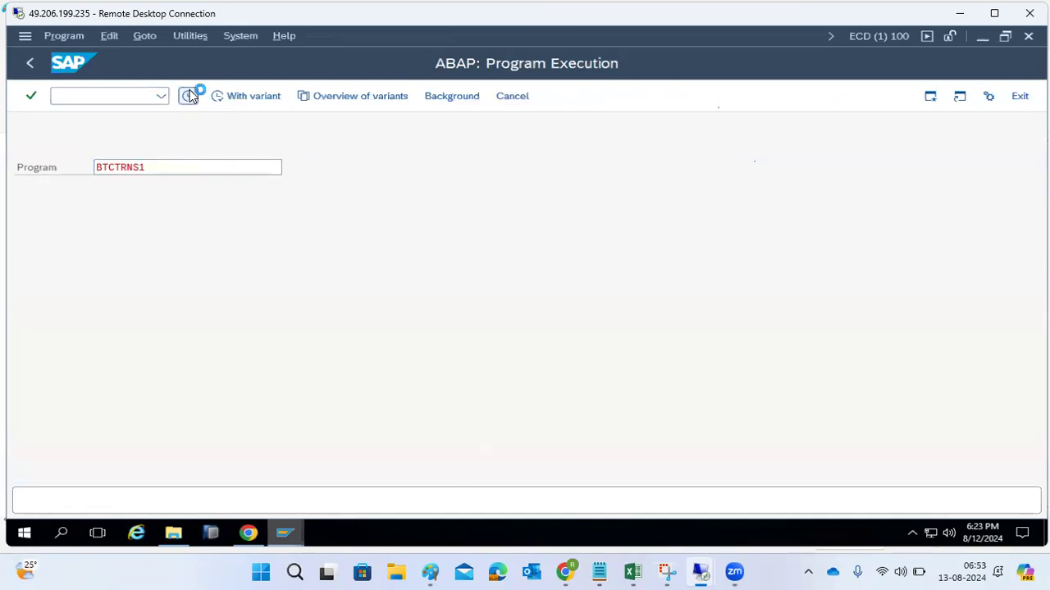
{"action": "left_click", "coordinate": [49, 151]}
- Check the job statuses with transaction SM37, selecting all job names and all users
{"action": "left_click", "coordinate": [136, 96]}
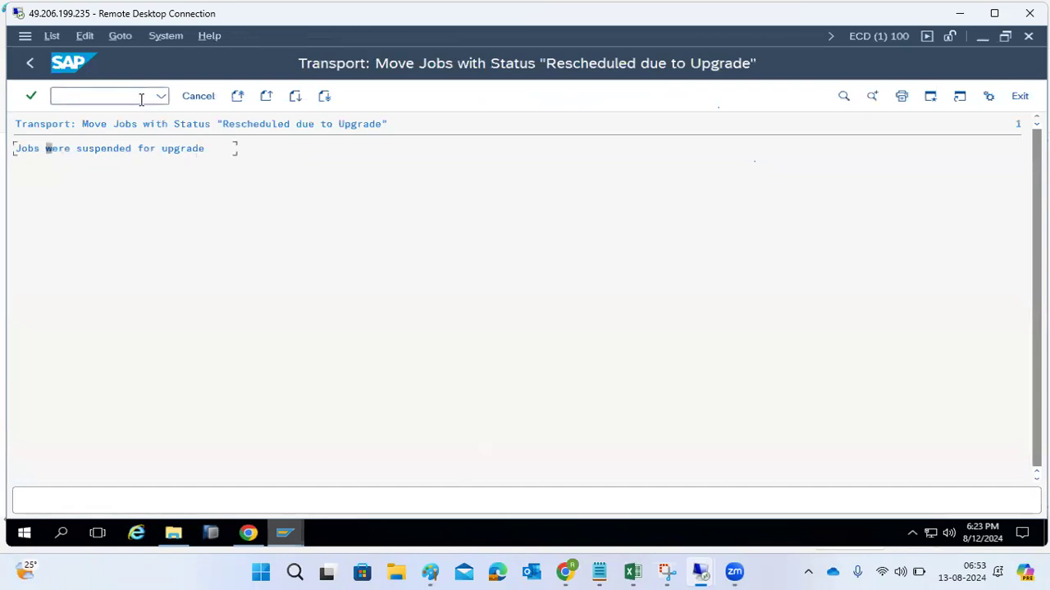
{"action": "type", "text": "/nsm37"}
{"action": "key", "text": "Return"}
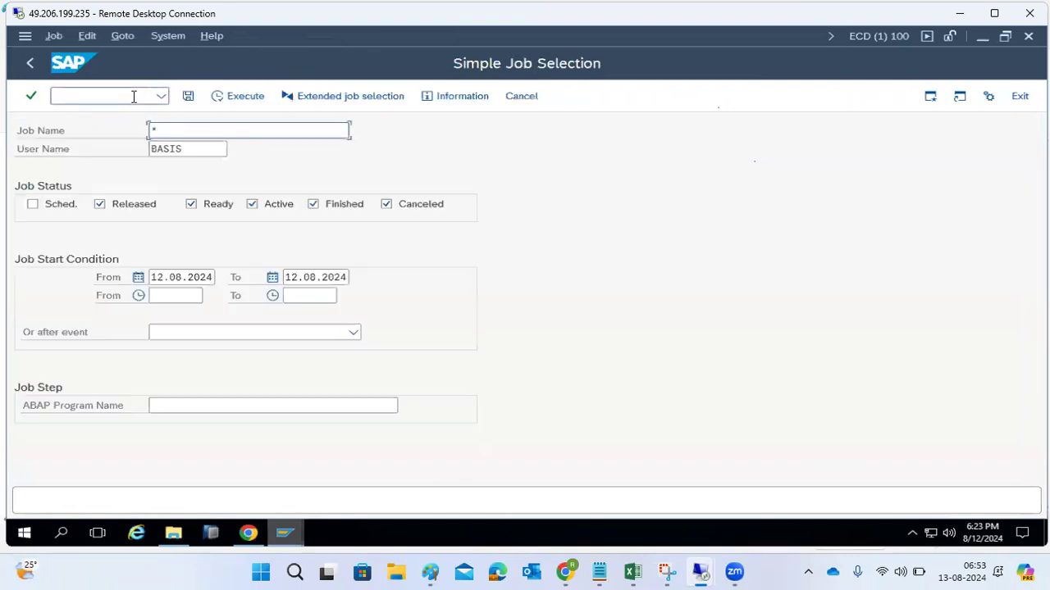
{"action": "type", "text": "*"}
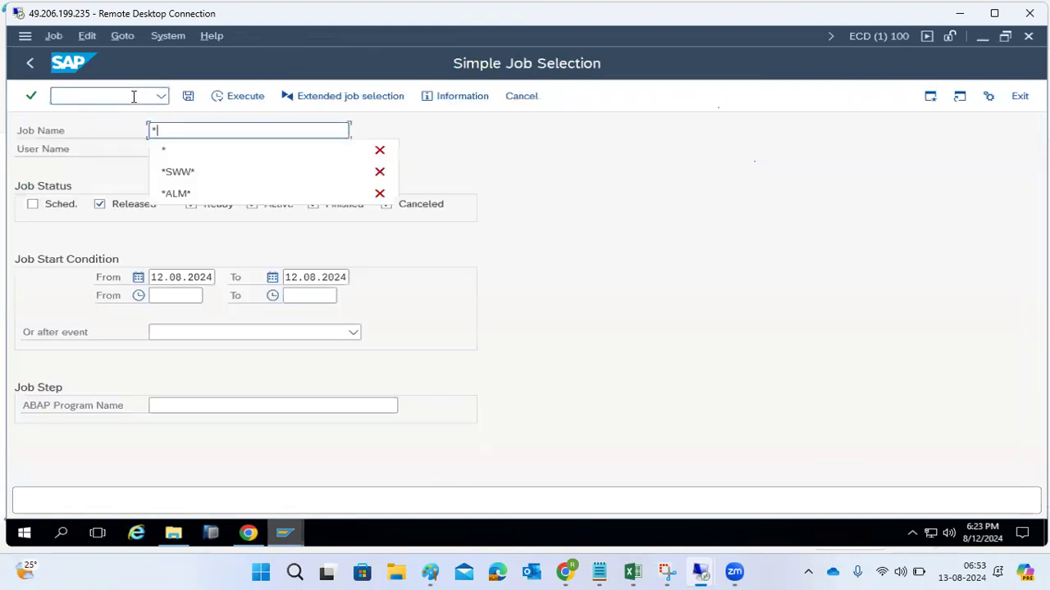
{"action": "key", "text": "Tab"}
{"action": "key", "text": "shift+End"}
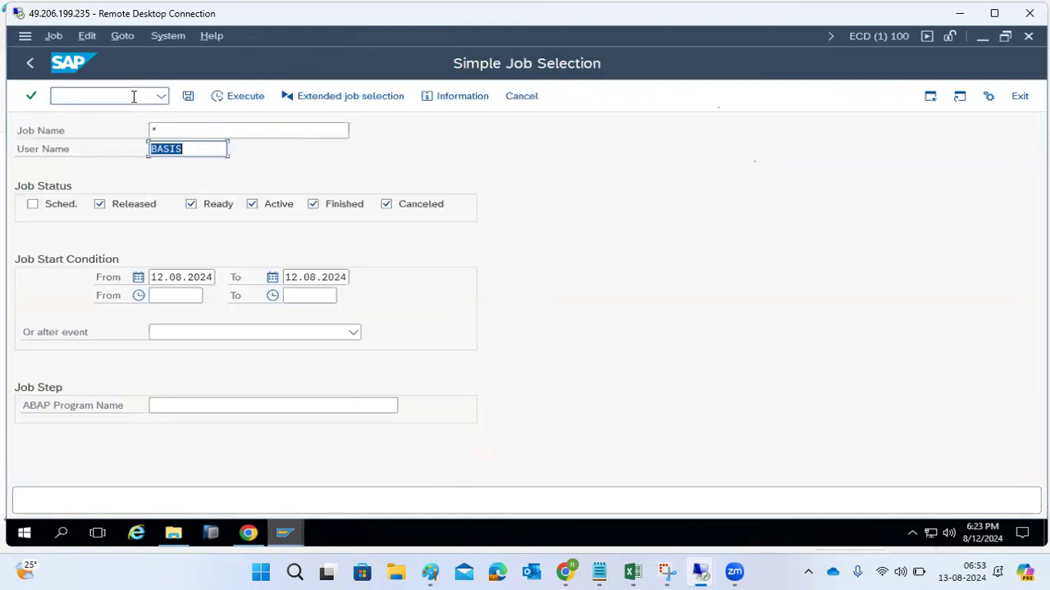
{"action": "type", "text": "*"}
{"action": "left_click", "coordinate": [244, 96]}
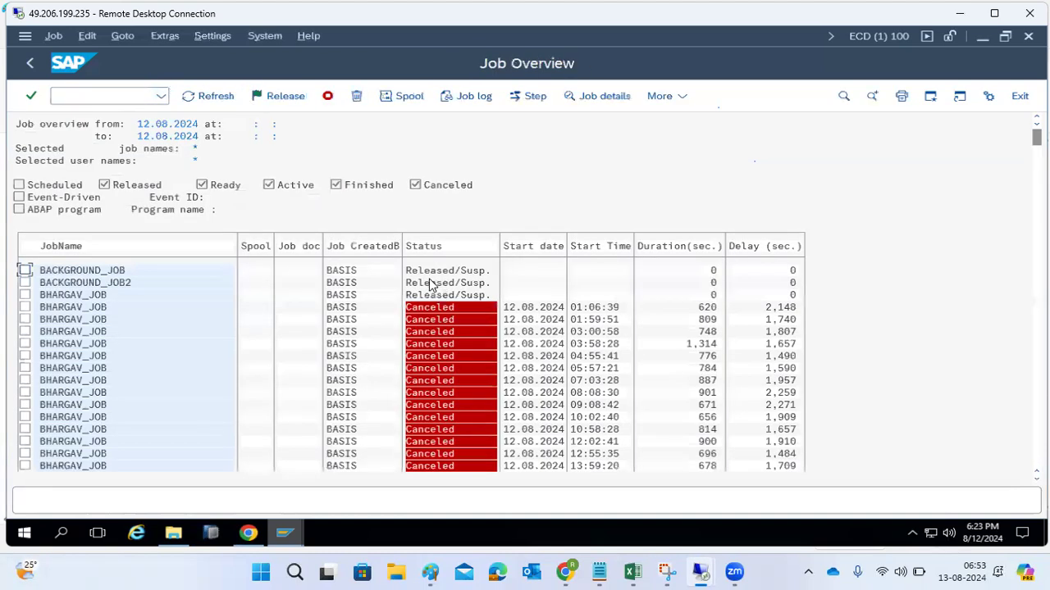
- Leave the job overview, and execute program BTCTRNS2 on the ABAP program execution screen to release the suspended jobs
{"action": "left_click", "coordinate": [38, 66]}
{"action": "left_click", "coordinate": [80, 93]}
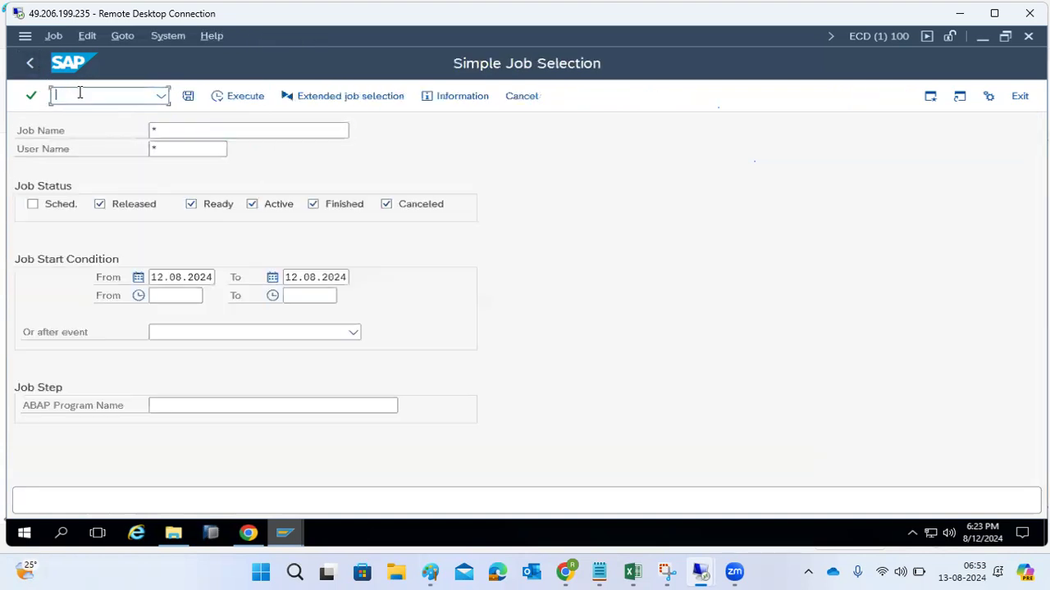
{"action": "type", "text": "/nse38"}
{"action": "key", "text": "Return"}
{"action": "left_click", "coordinate": [168, 164]}
{"action": "key", "text": "BackSpace"}
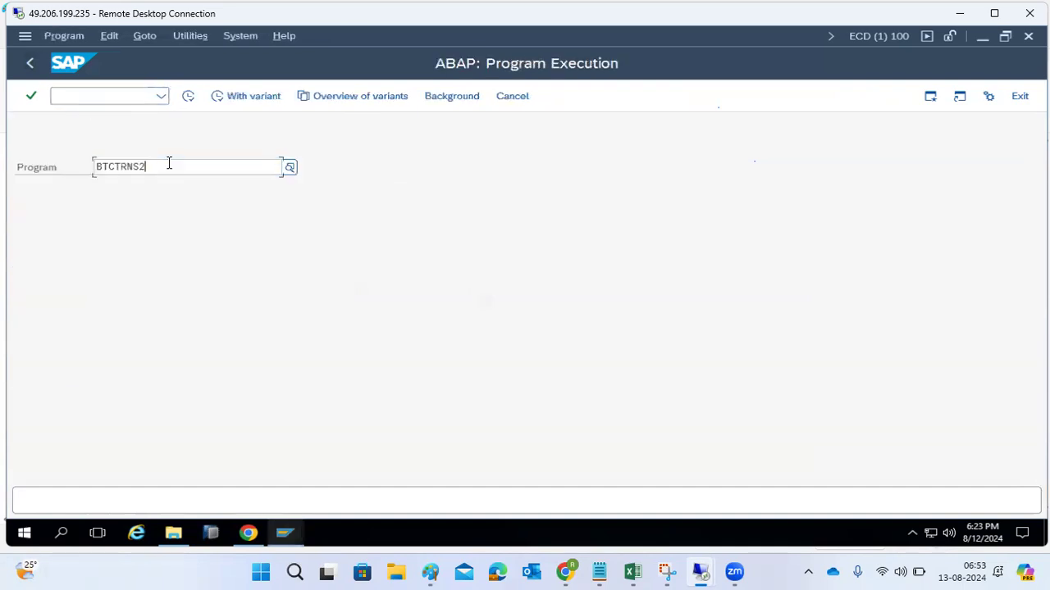
{"action": "left_click", "coordinate": [188, 96]}
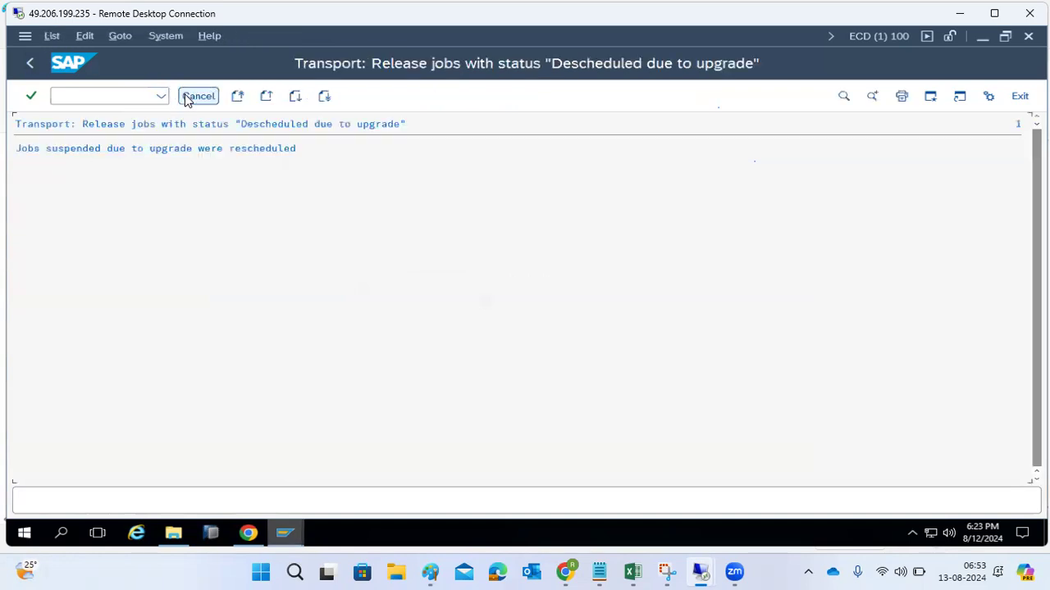
- Return to transaction SM37 and list the jobs of all users again to check their statuses
{"action": "left_click", "coordinate": [108, 91]}
{"action": "type", "text": "/nsm37"}
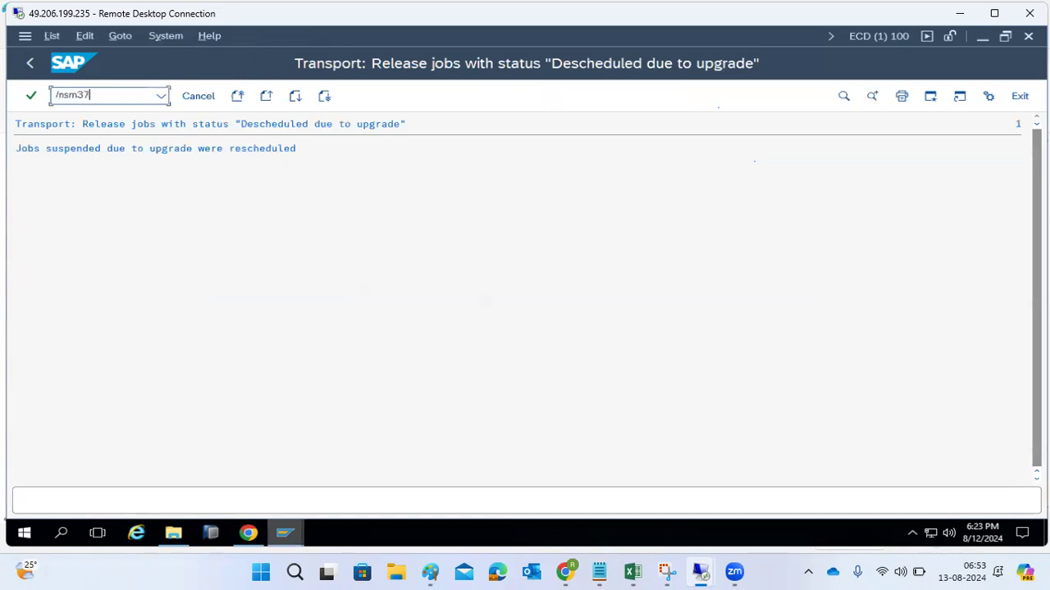
{"action": "key", "text": "Return"}
{"action": "left_click", "coordinate": [186, 153]}
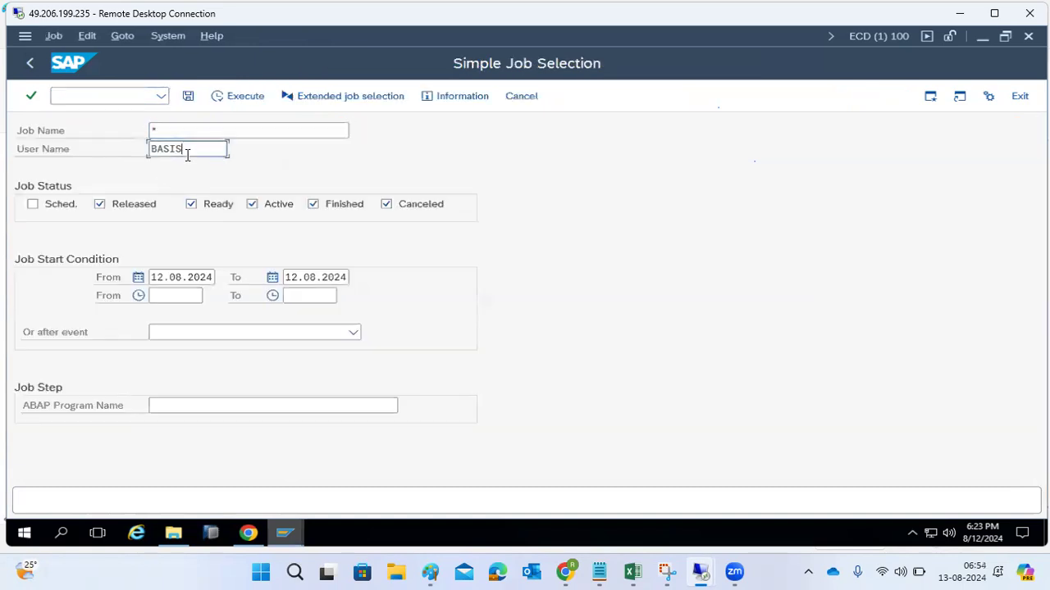
{"action": "double_click", "coordinate": [187, 153]}
{"action": "type", "text": "*"}
{"action": "left_click", "coordinate": [232, 98]}
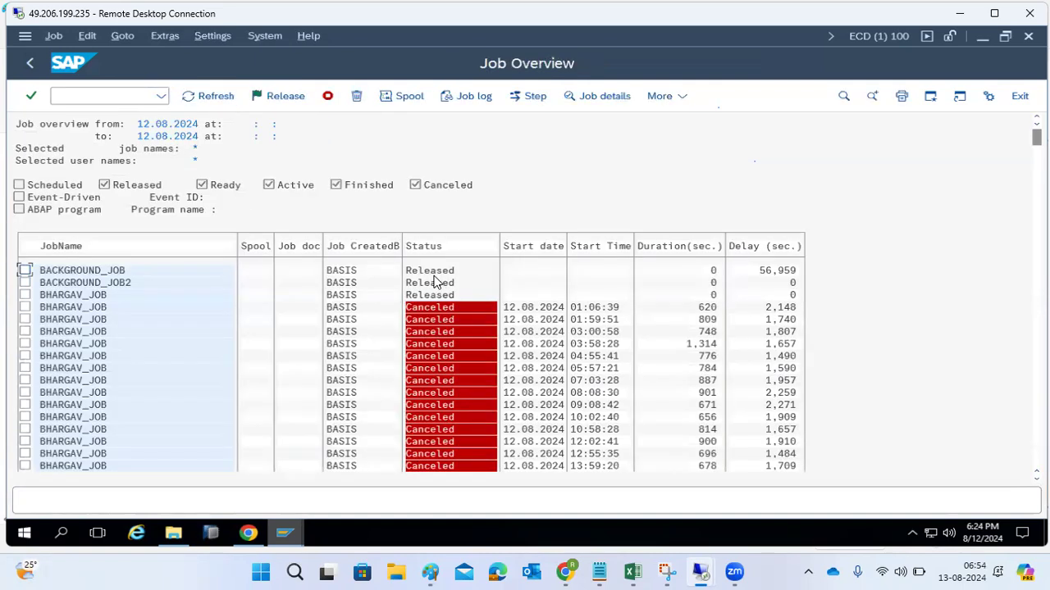
- View the definition of job BACKGROUND_JOB2, and leave the job overview and selection for the start menu
{"action": "double_click", "coordinate": [75, 283]}
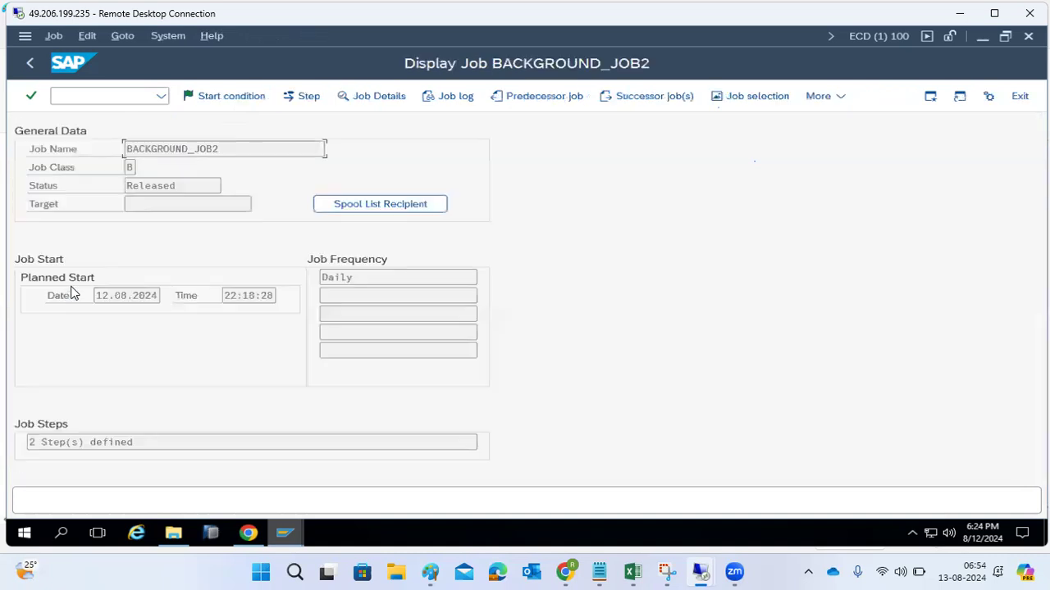
{"action": "left_click", "coordinate": [31, 64]}
{"action": "left_click", "coordinate": [31, 64]}
{"action": "mouse_move", "coordinate": [721, 573]}
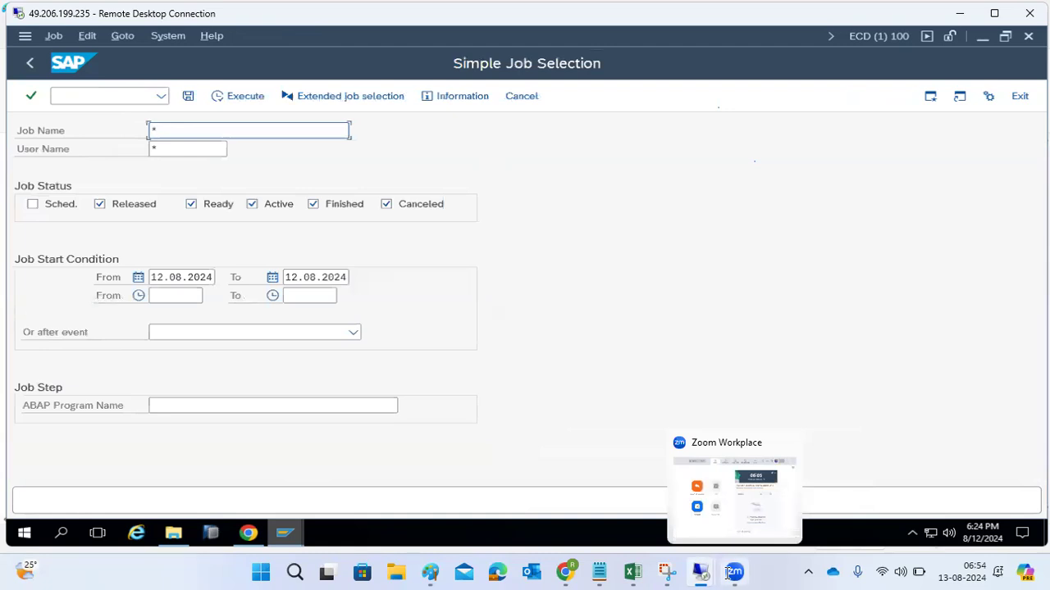
{"action": "left_click", "coordinate": [27, 63]}
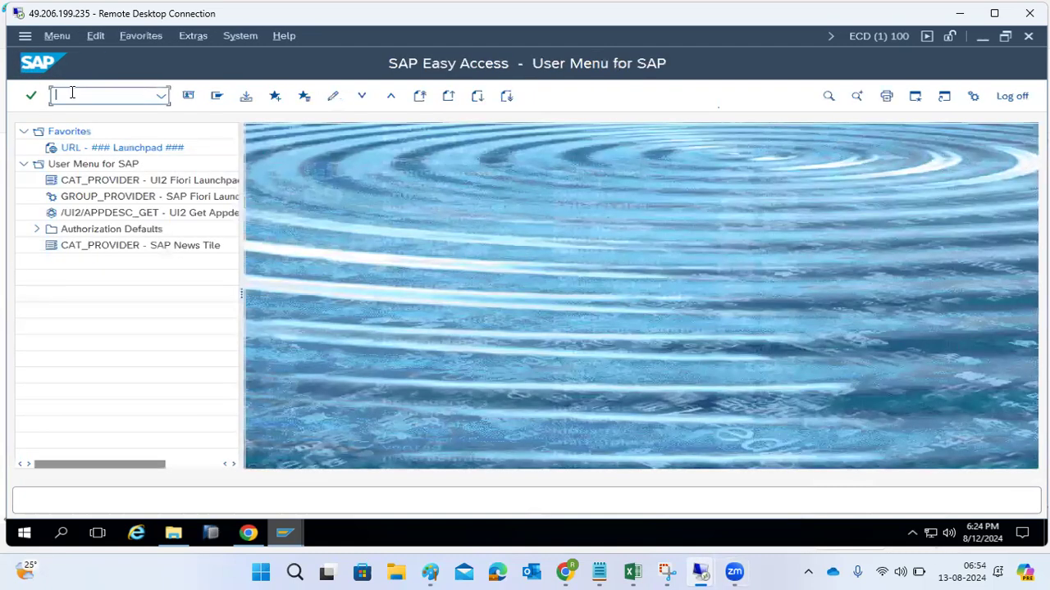
- Open the start conditions of a new background job with transaction SM36, and view the After Job and After Event options
{"action": "type", "text": "sm36"}
{"action": "key", "text": "Return"}
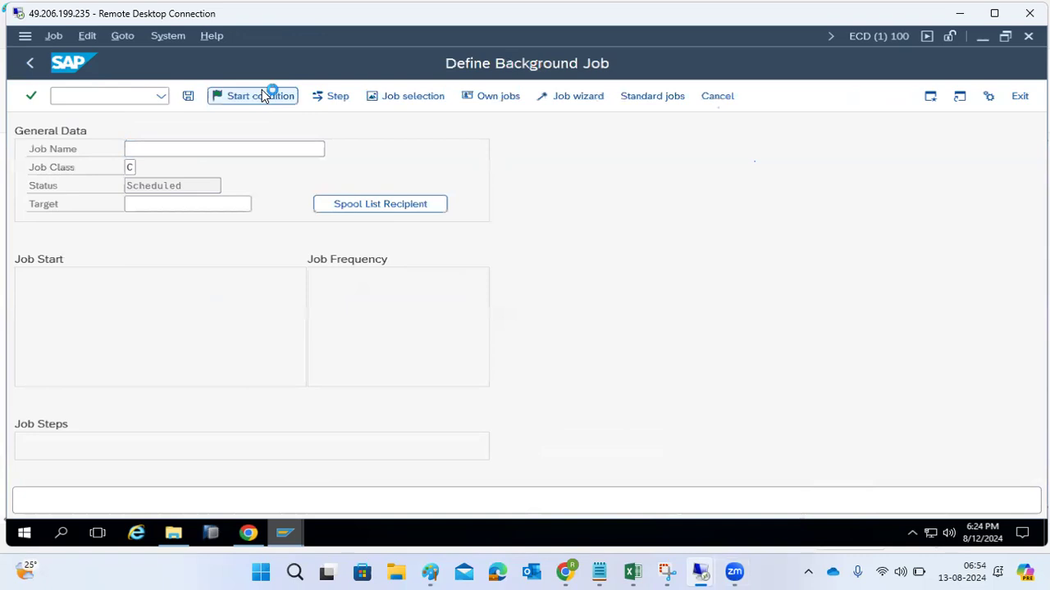
{"action": "left_click", "coordinate": [271, 95]}
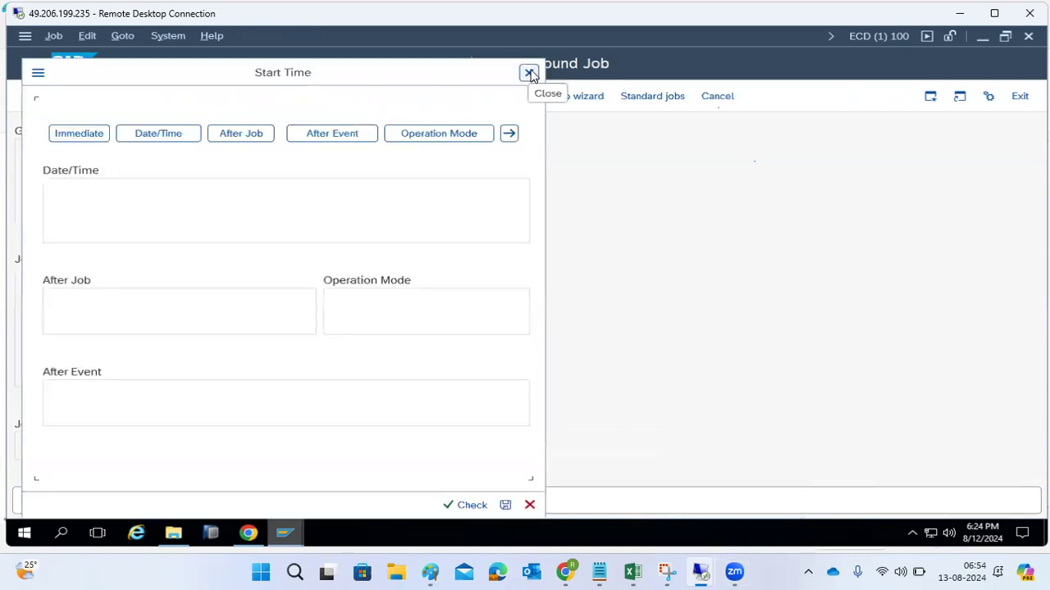
{"action": "left_click", "coordinate": [246, 134]}
{"action": "left_click", "coordinate": [329, 134]}
{"action": "left_click", "coordinate": [246, 140]}
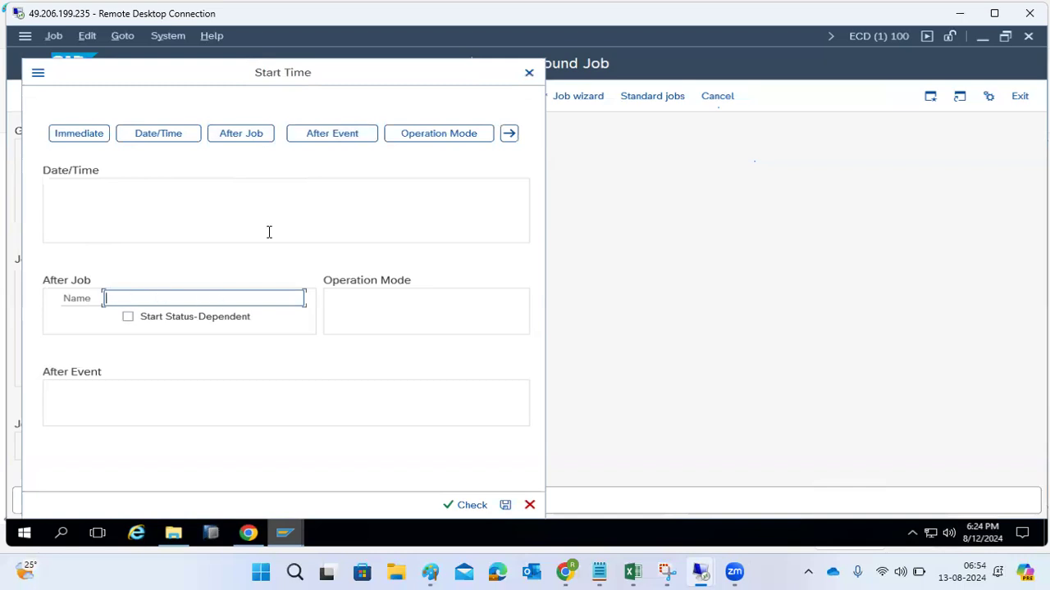
- Set the job's start condition to After Event with the event SAP_SYSTEM_START
{"action": "left_click", "coordinate": [332, 135]}
{"action": "left_click", "coordinate": [330, 389]}
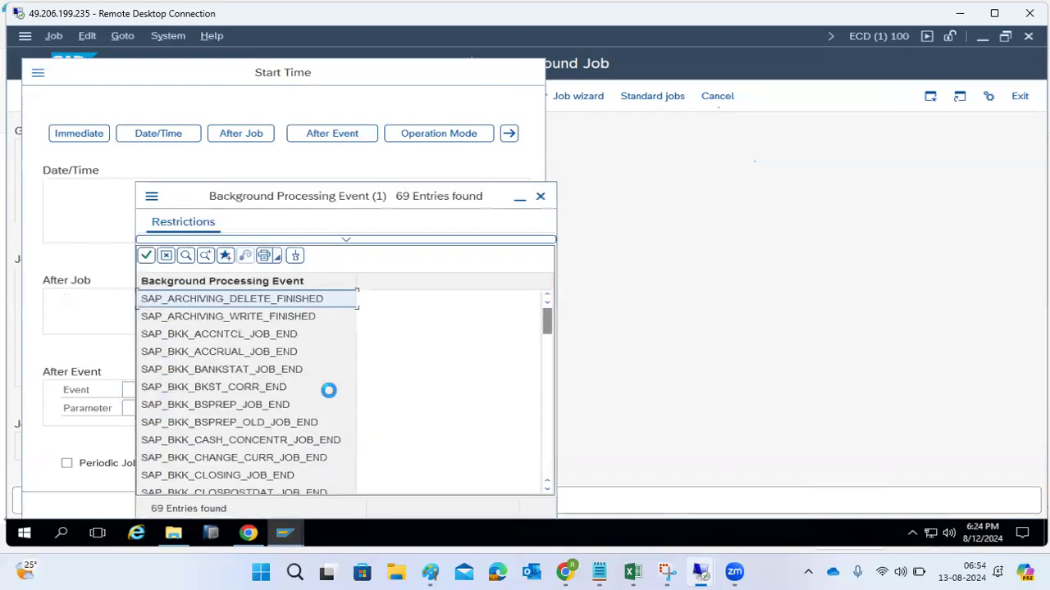
{"action": "scroll", "coordinate": [190, 345], "scroll_direction": "down", "scroll_amount": 15}
{"action": "scroll", "coordinate": [191, 350], "scroll_direction": "down", "scroll_amount": 2}
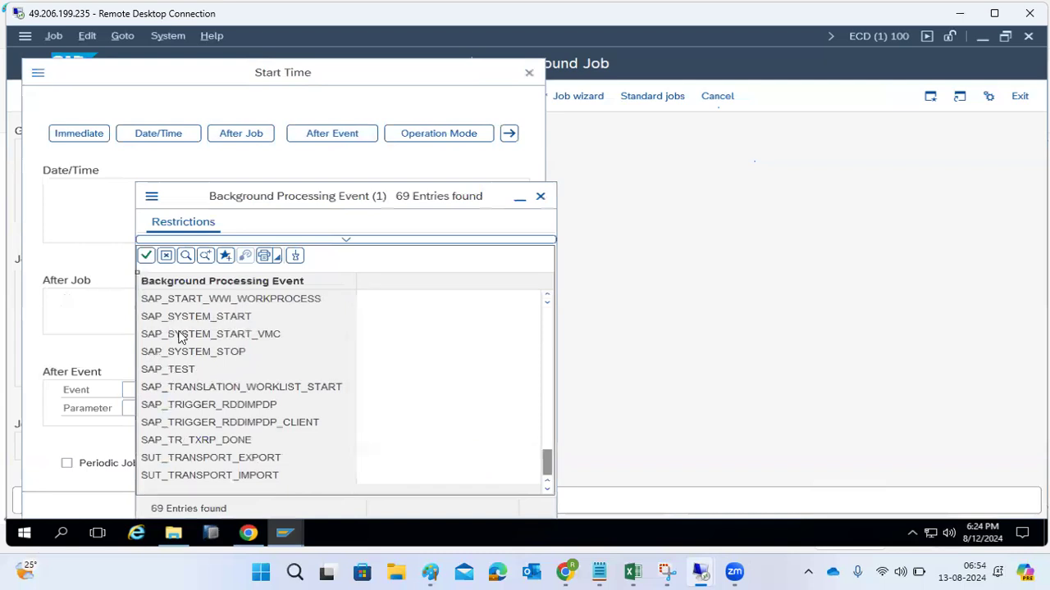
{"action": "double_click", "coordinate": [204, 316]}
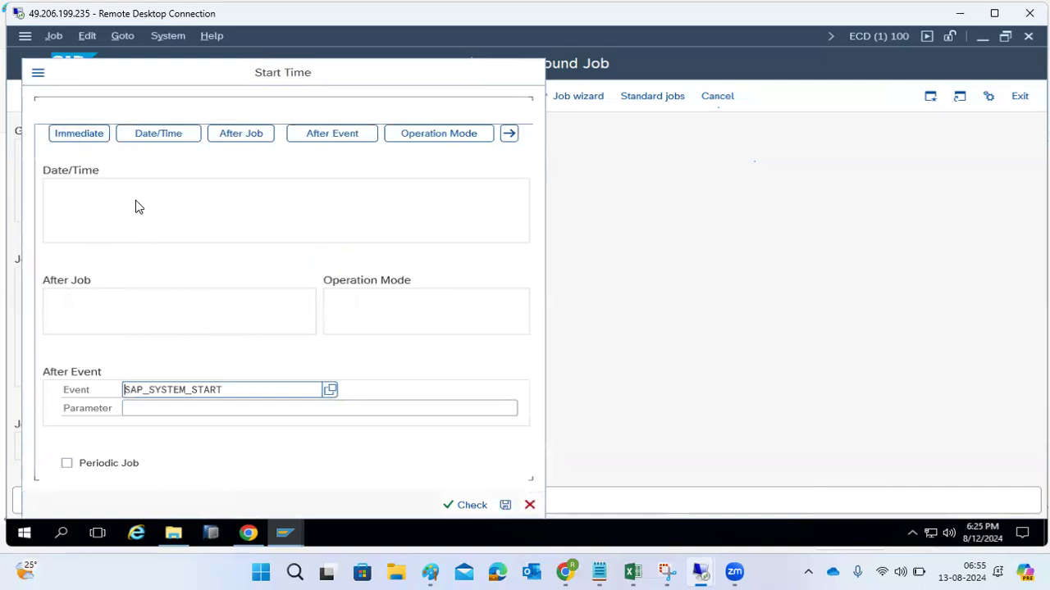
- Switch the start condition to Operation Mode and view the available operation modes without choosing one
{"action": "left_click", "coordinate": [455, 134]}
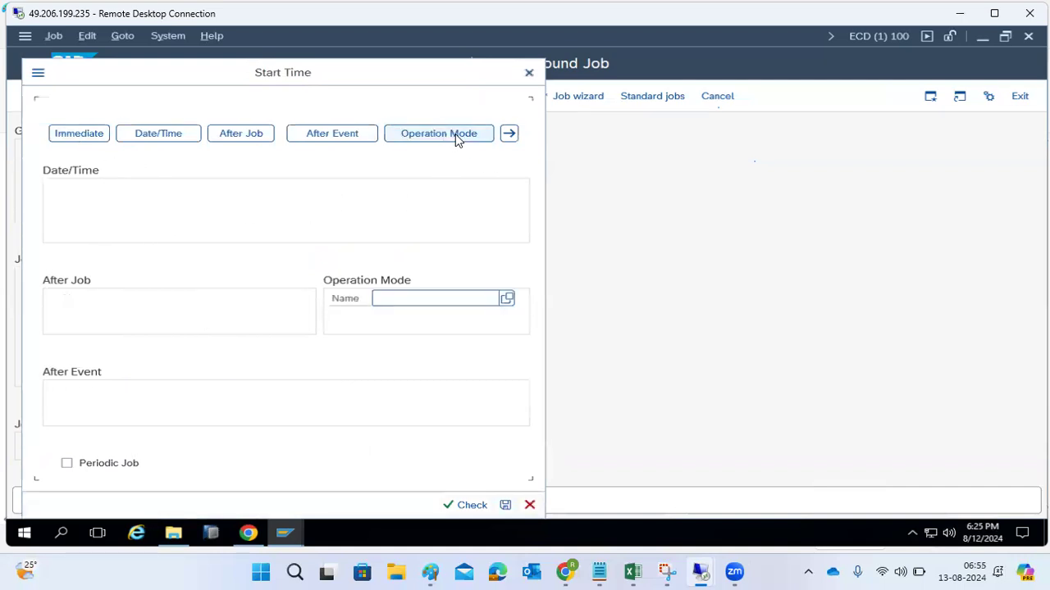
{"action": "left_click", "coordinate": [506, 299]}
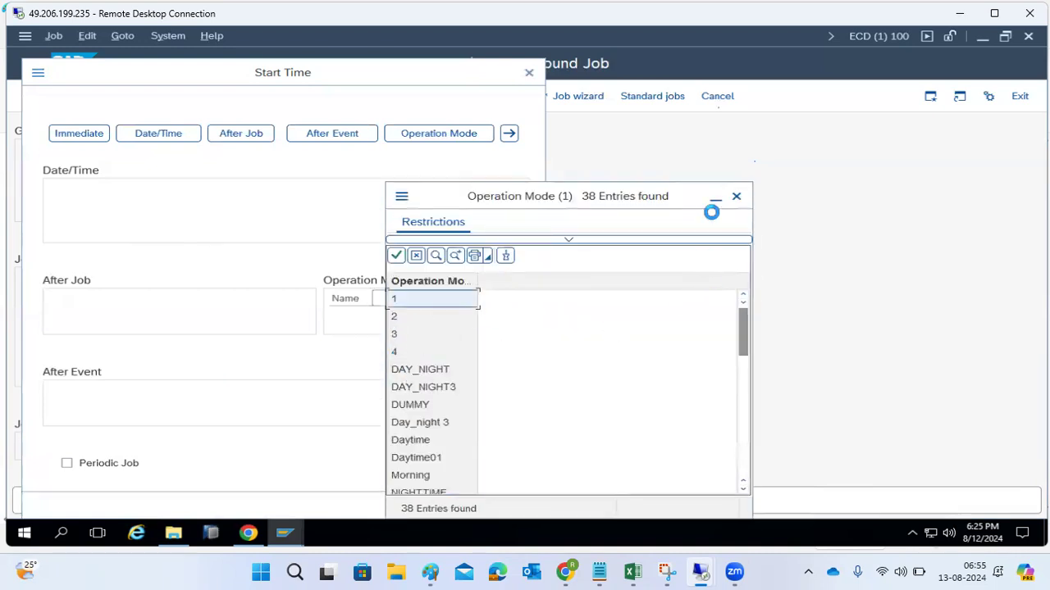
{"action": "left_click", "coordinate": [735, 197]}
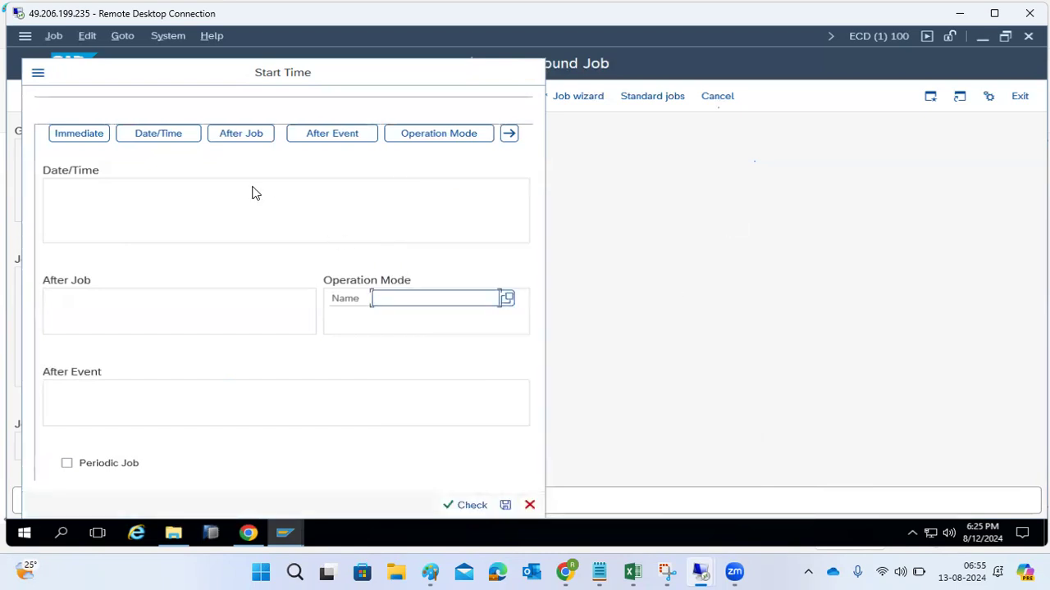
- Review the Immediate, Date/Time and After Job options of the new background job's start conditions
{"action": "left_click", "coordinate": [78, 134]}
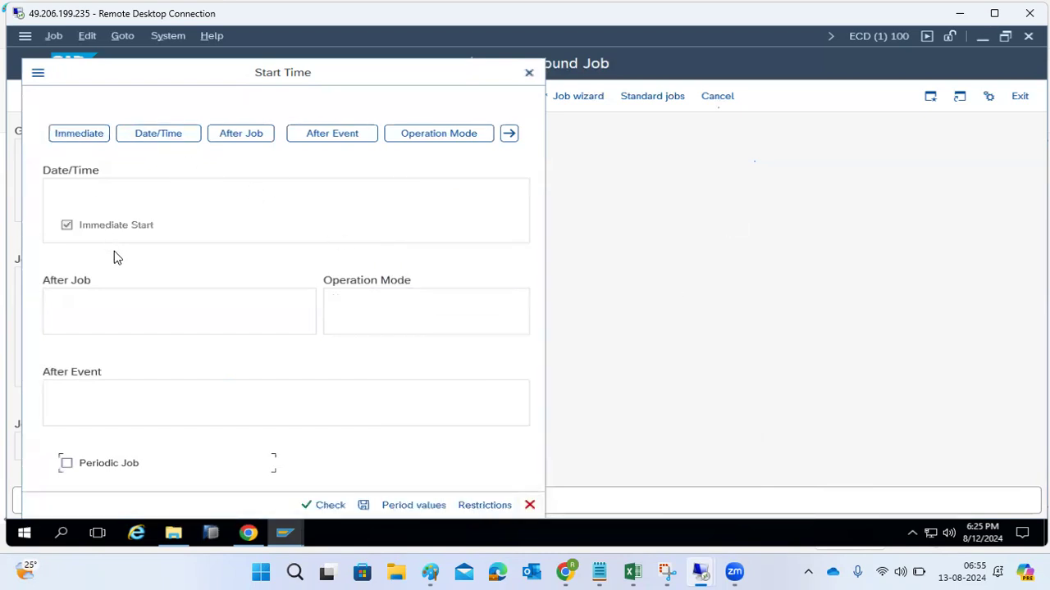
{"action": "left_click", "coordinate": [160, 137]}
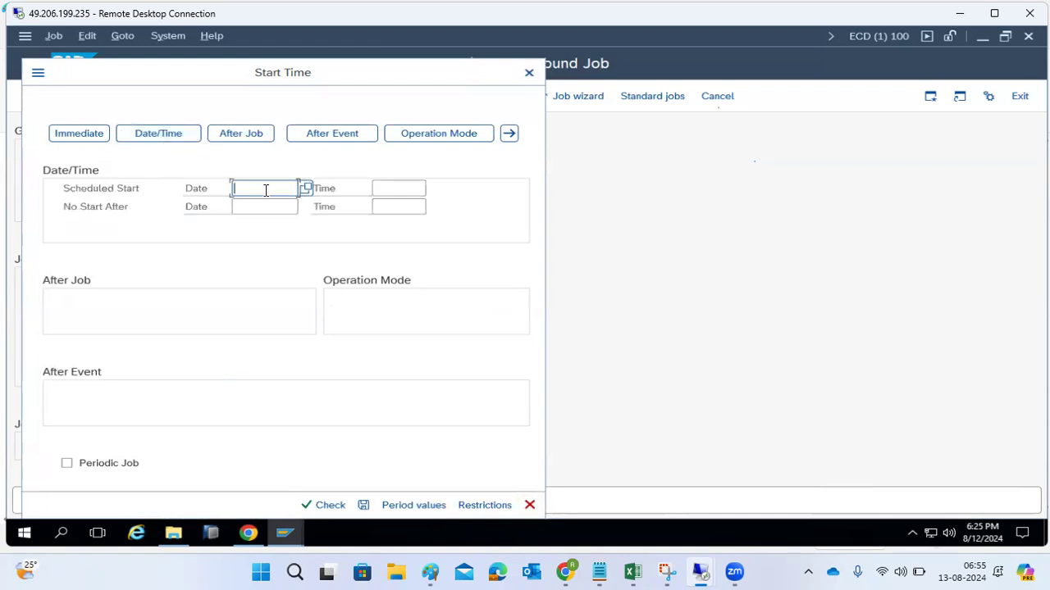
{"action": "left_click", "coordinate": [228, 136]}
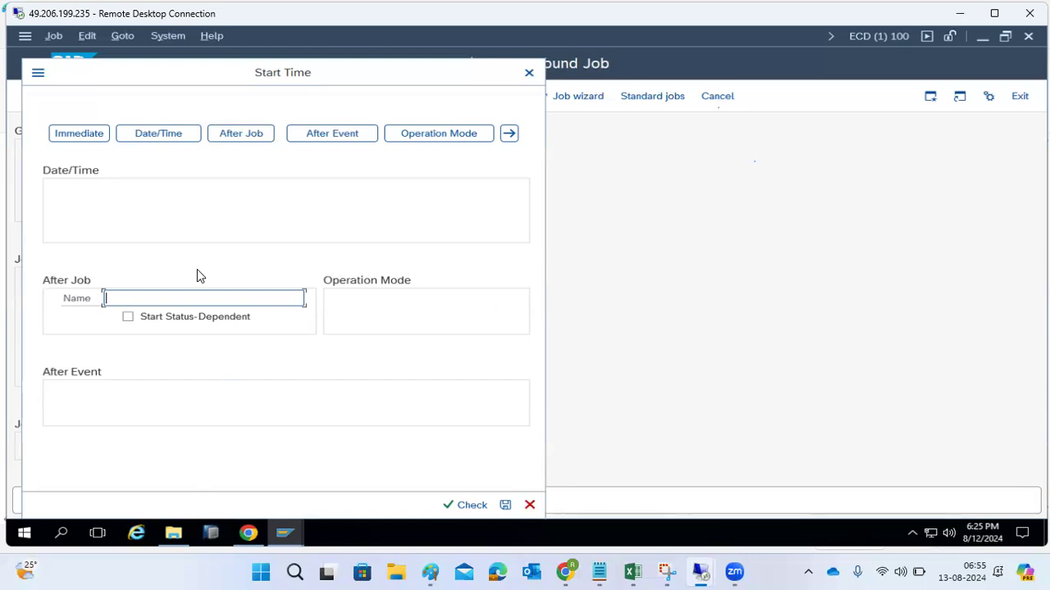
- View the available After Event background processing events without choosing one, and leave the start conditions and job definition for the start menu
{"action": "left_click", "coordinate": [318, 135]}
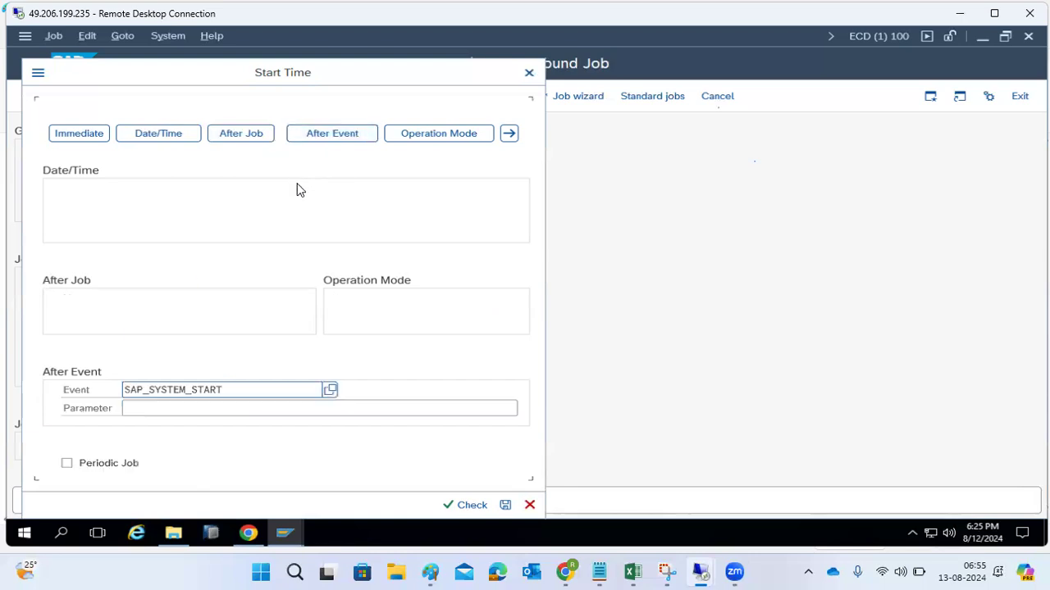
{"action": "left_click", "coordinate": [329, 389]}
{"action": "scroll", "coordinate": [246, 459], "scroll_direction": "down", "scroll_amount": 15}
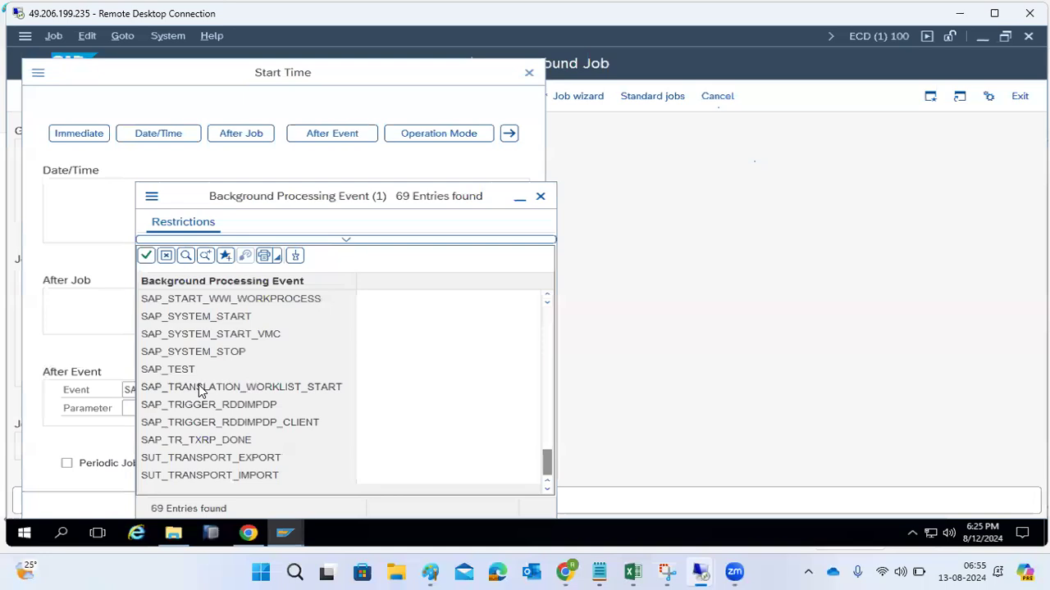
{"action": "left_click", "coordinate": [539, 196]}
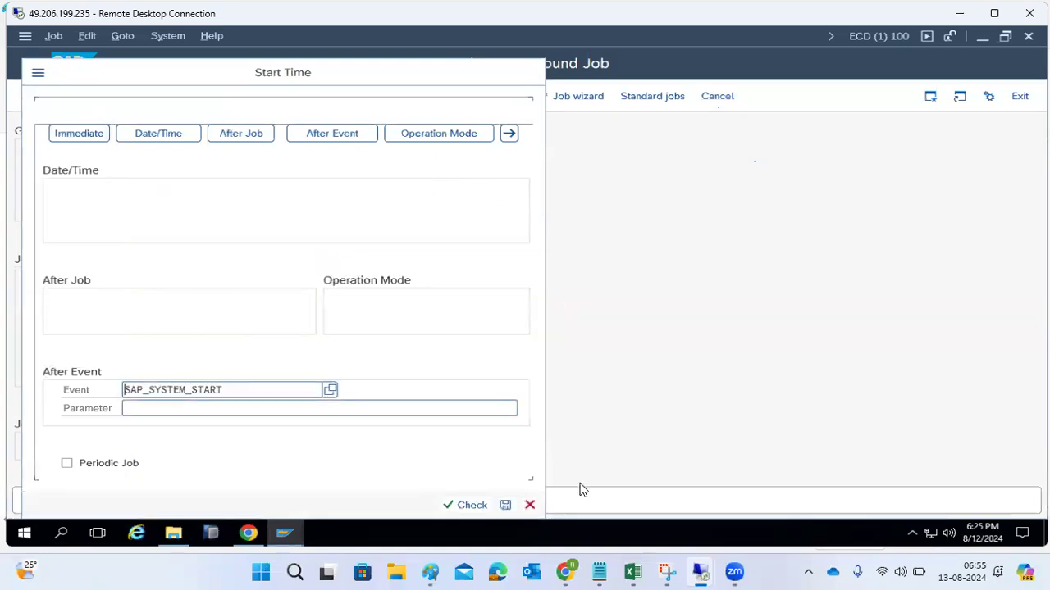
{"action": "left_click", "coordinate": [530, 506]}
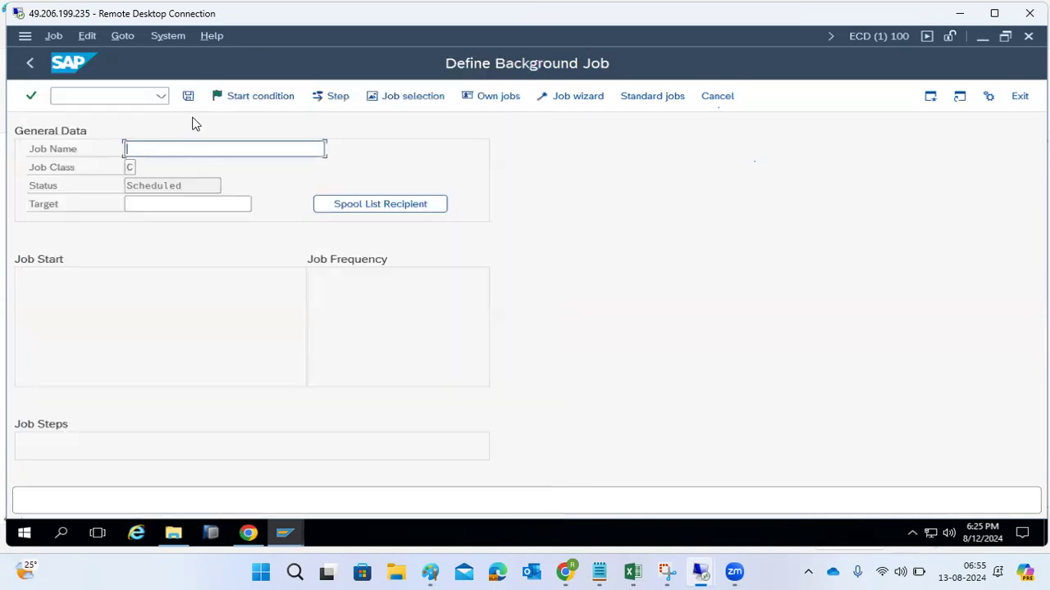
{"action": "left_click", "coordinate": [29, 63]}
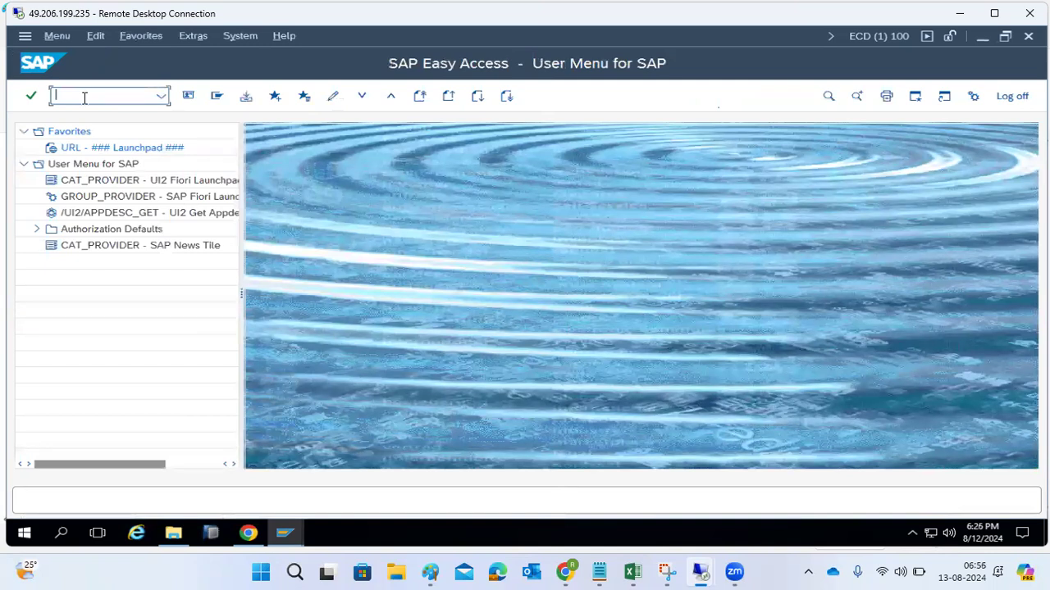
- Switch to the second remote desktop session to check the SAPCAR extraction of the SUM20*.SAR archive, and return to the SAP session
{"action": "left_click", "coordinate": [699, 572]}
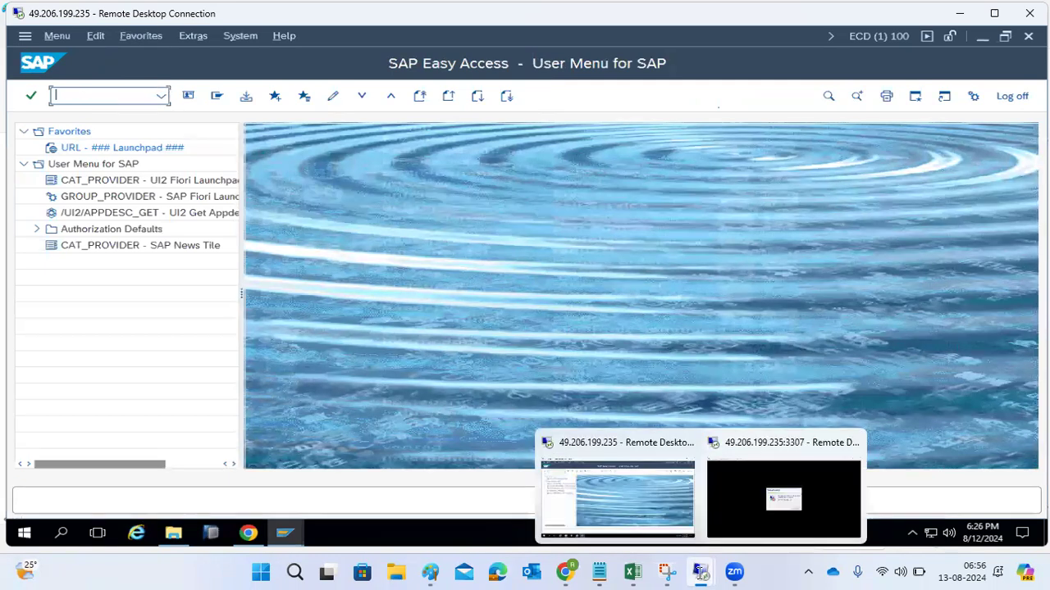
{"action": "left_click", "coordinate": [741, 510]}
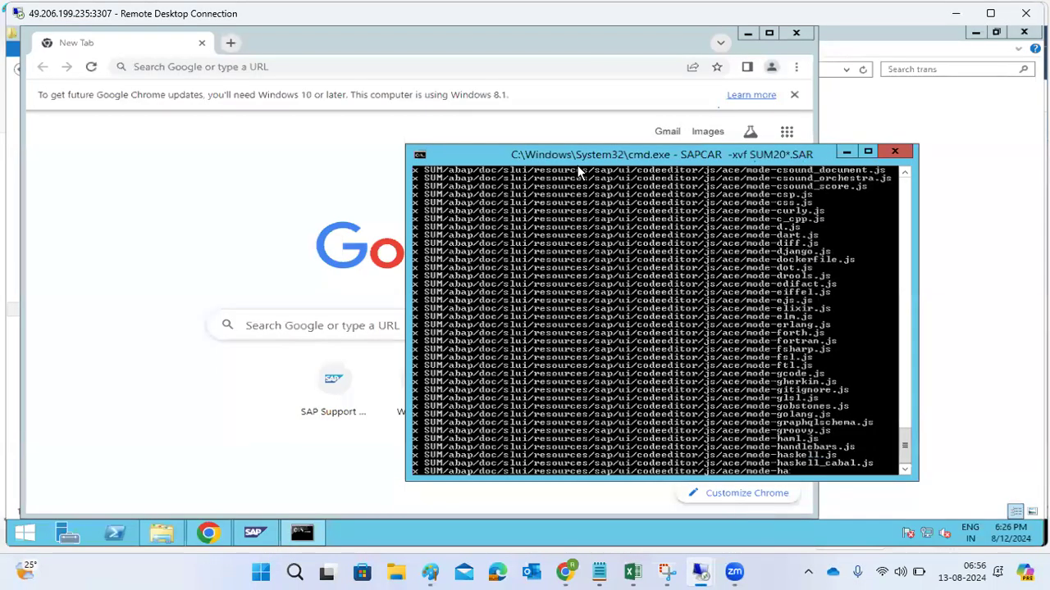
{"action": "left_click_drag", "start_coordinate": [572, 154], "coordinate": [528, 100]}
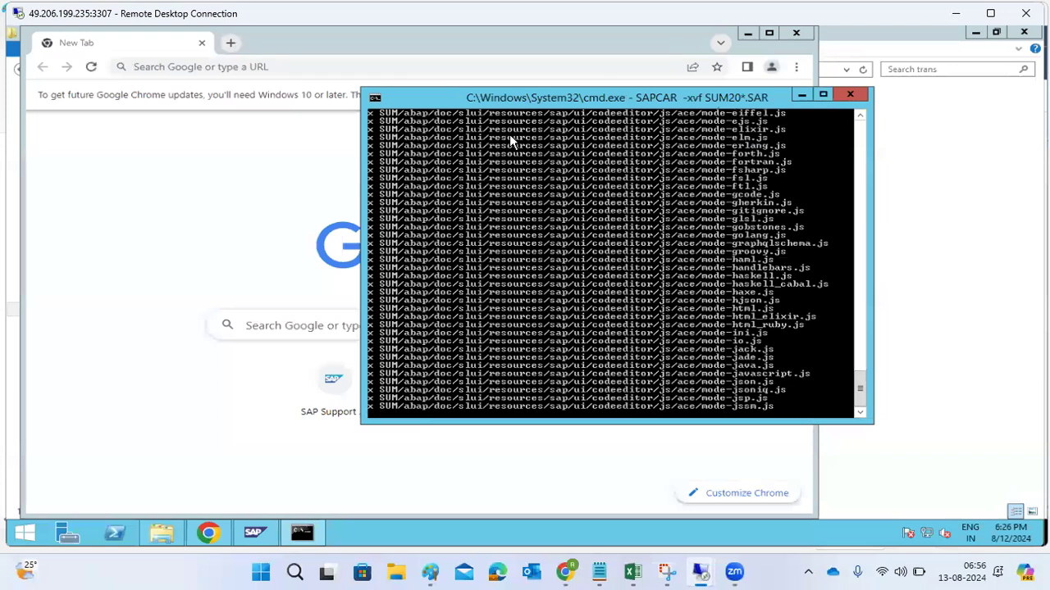
{"action": "left_click", "coordinate": [954, 16]}
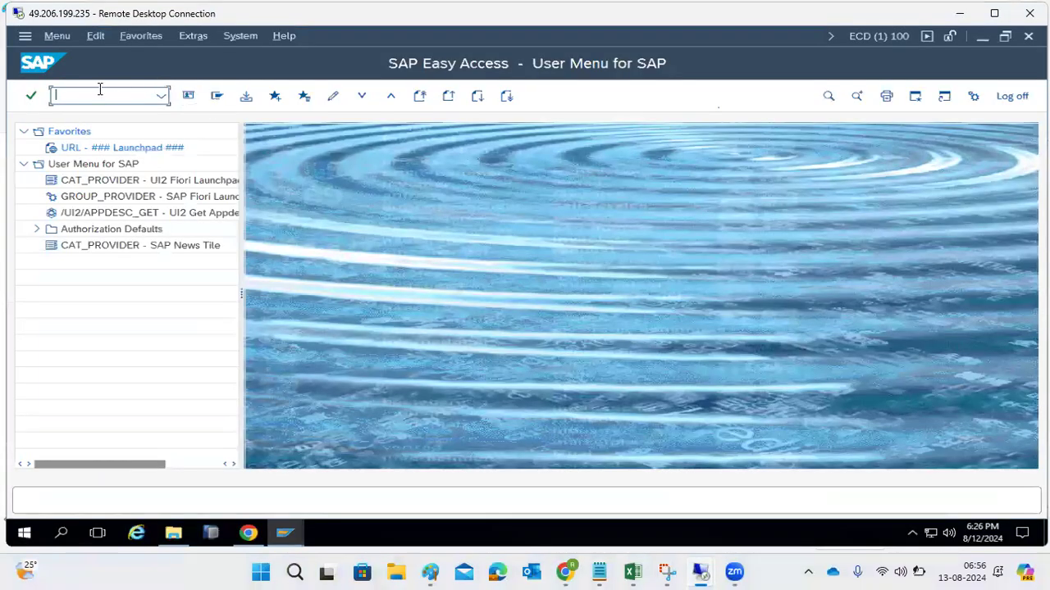
{"action": "mouse_move", "coordinate": [739, 573]}
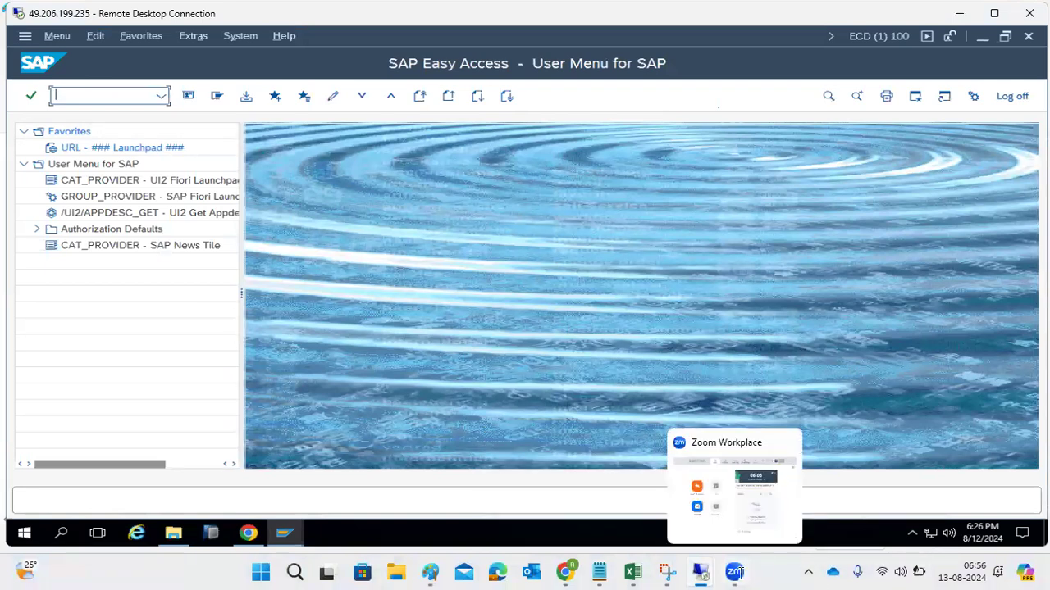